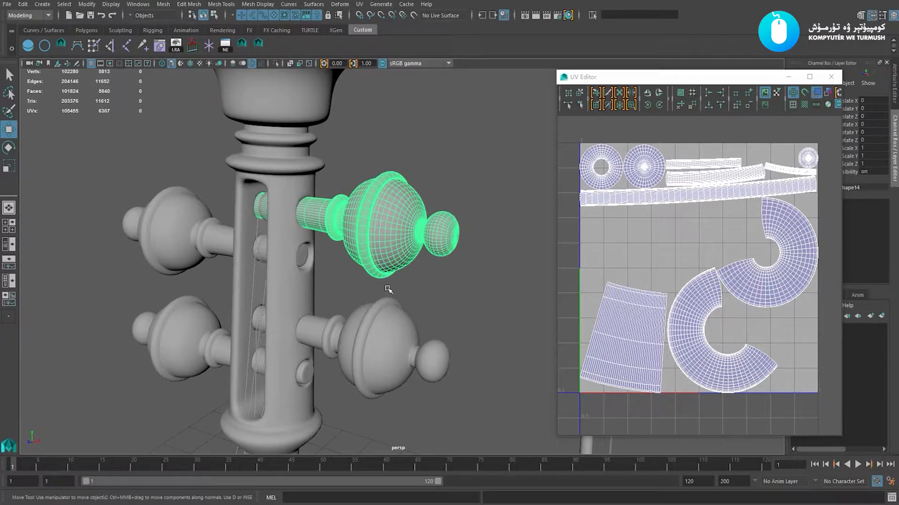
# Select the tuning pegs one after another to compare their UV layouts, and clear the selection
pyautogui.click(398, 318)
pyautogui.click(197, 330)
pyautogui.click(179, 251)
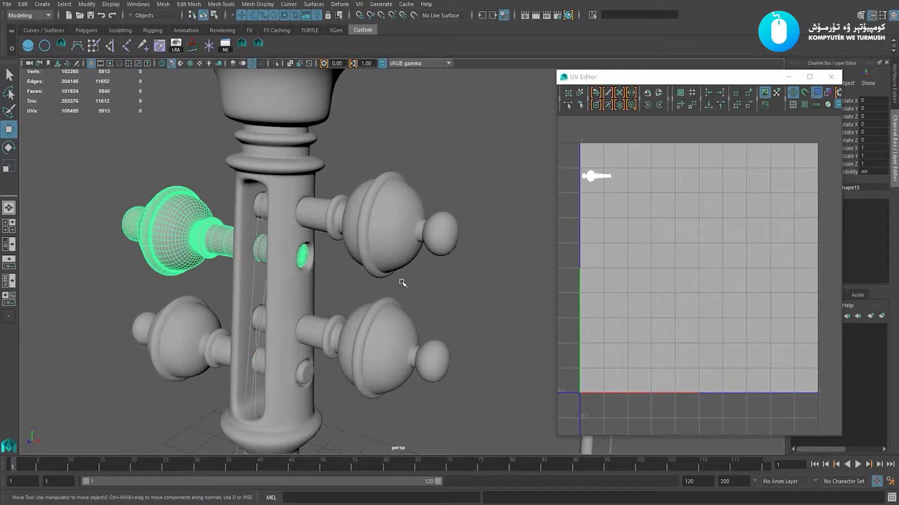
pyautogui.click(438, 279)
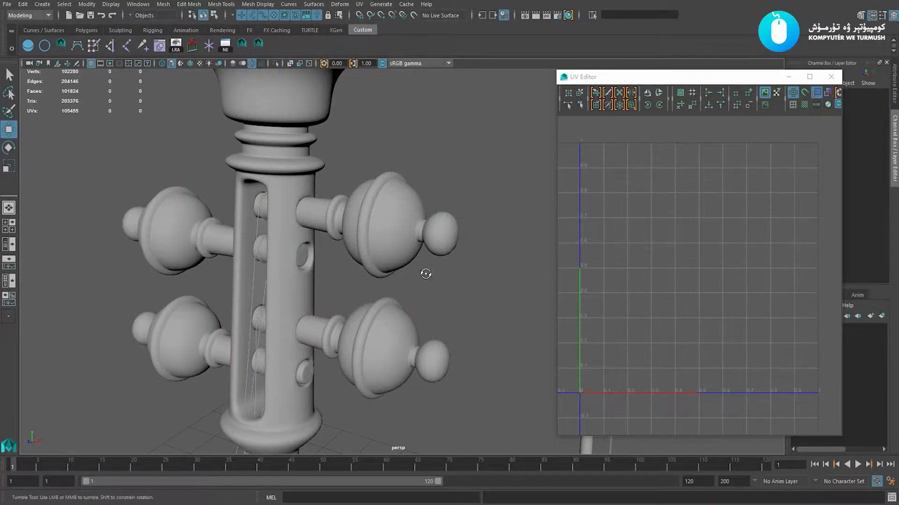
pyautogui.keyDown('alt'); pyautogui.moveTo(426, 273); pyautogui.dragTo(421, 276); pyautogui.keyUp('alt')
# Center the pivot of the unwrapped upper peg, the one whose UVs fill the tile
pyautogui.click(371, 233)
pyautogui.moveTo(377, 244)
pyautogui.keyDown('alt'); pyautogui.mouseDown()
pyautogui.moveTo(396, 266)
pyautogui.moveTo(373, 261)
pyautogui.moveTo(369, 249)
pyautogui.mouseUp(); pyautogui.keyUp('alt')
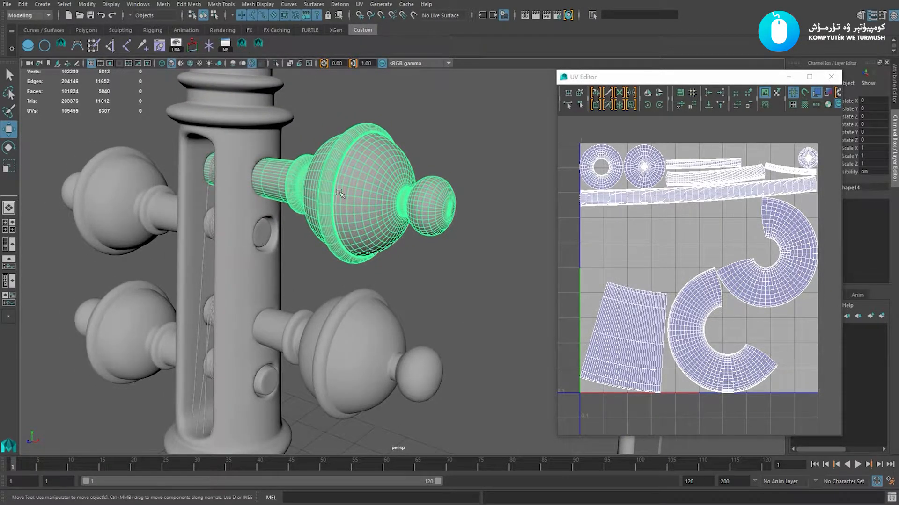
pyautogui.press('space')
pyautogui.moveTo(317, 147); pyautogui.dragTo(366, 220)
pyautogui.click(355, 211)
pyautogui.keyDown('alt'); pyautogui.moveTo(366, 220); pyautogui.dragTo(388, 264, button='right'); pyautogui.keyUp('alt')
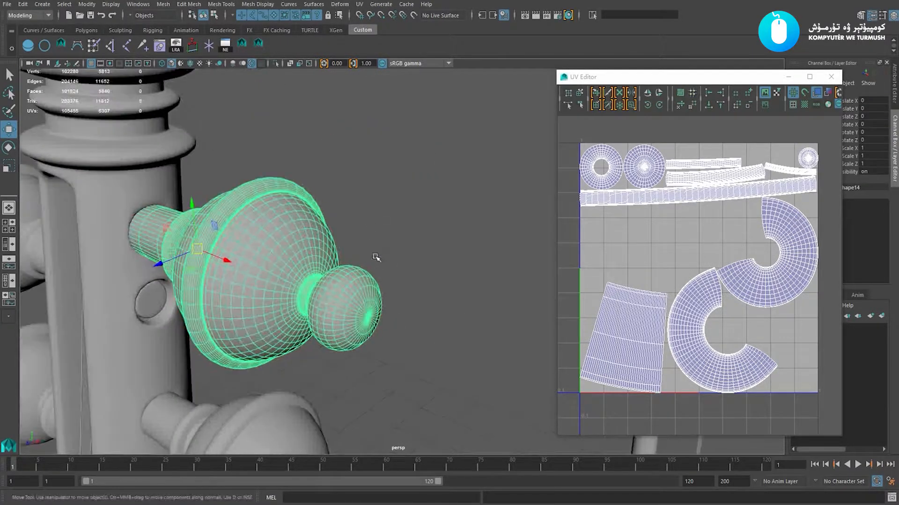
# Snap the unwrapped peg's pivot to the vertex at the tip of its end knob
pyautogui.keyDown('alt'); pyautogui.moveTo(375, 286); pyautogui.dragTo(397, 241, button='middle'); pyautogui.keyUp('alt')
pyautogui.keyDown('alt'); pyautogui.moveTo(358, 185); pyautogui.dragTo(368, 206, button='right'); pyautogui.keyUp('alt')
pyautogui.press('d')
pyautogui.press('v')
pyautogui.keyDown('alt'); pyautogui.moveTo(442, 281); pyautogui.dragTo(344, 273, button='right'); pyautogui.keyUp('alt')
pyautogui.moveTo(344, 250)
pyautogui.keyDown('alt'); pyautogui.mouseDown()
pyautogui.moveTo(336, 268)
pyautogui.moveTo(339, 254)
pyautogui.mouseUp(); pyautogui.keyUp('alt')
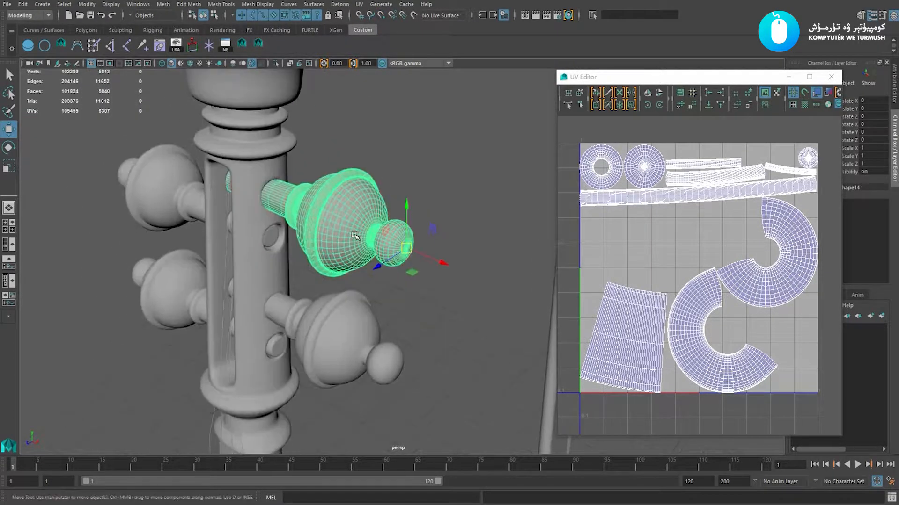
# Turn on wireframe display over the shaded model
pyautogui.keyDown('alt'); pyautogui.moveTo(339, 254); pyautogui.dragTo(352, 261, button='right'); pyautogui.keyUp('alt')
pyautogui.keyDown('alt'); pyautogui.moveTo(348, 262); pyautogui.dragTo(370, 220, button='middle'); pyautogui.keyUp('alt')
pyautogui.click(190, 64)
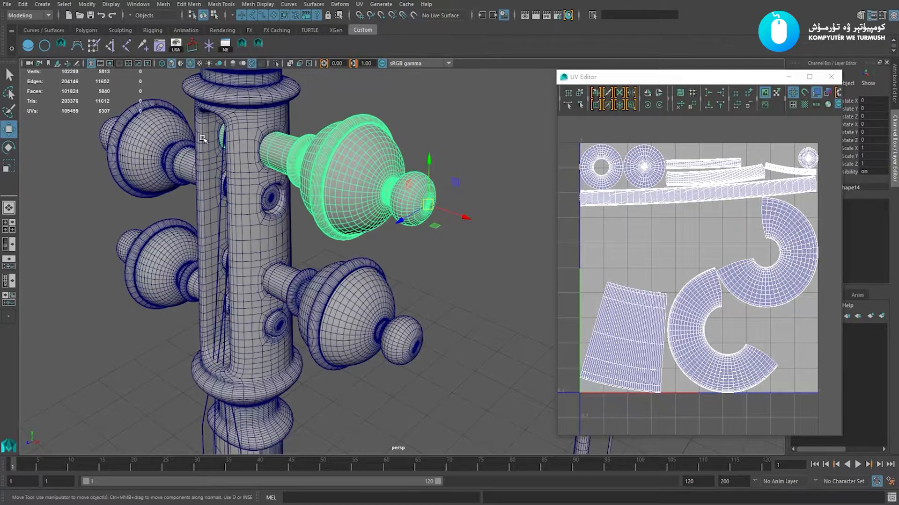
# Duplicate the unwrapped peg and snap the copy to the knob-tip vertex of the peg directly below it
pyautogui.keyDown('alt'); pyautogui.moveTo(380, 270); pyautogui.dragTo(331, 263); pyautogui.keyUp('alt')
pyautogui.keyDown('alt'); pyautogui.moveTo(331, 263); pyautogui.dragTo(367, 287, button='right'); pyautogui.keyUp('alt')
pyautogui.keyDown('alt'); pyautogui.moveTo(386, 197); pyautogui.dragTo(394, 303, button='middle'); pyautogui.keyUp('alt')
pyautogui.moveTo(394, 303)
pyautogui.keyDown('alt'); pyautogui.mouseDown()
pyautogui.moveTo(375, 288)
pyautogui.moveTo(383, 305)
pyautogui.mouseUp(); pyautogui.keyUp('alt')
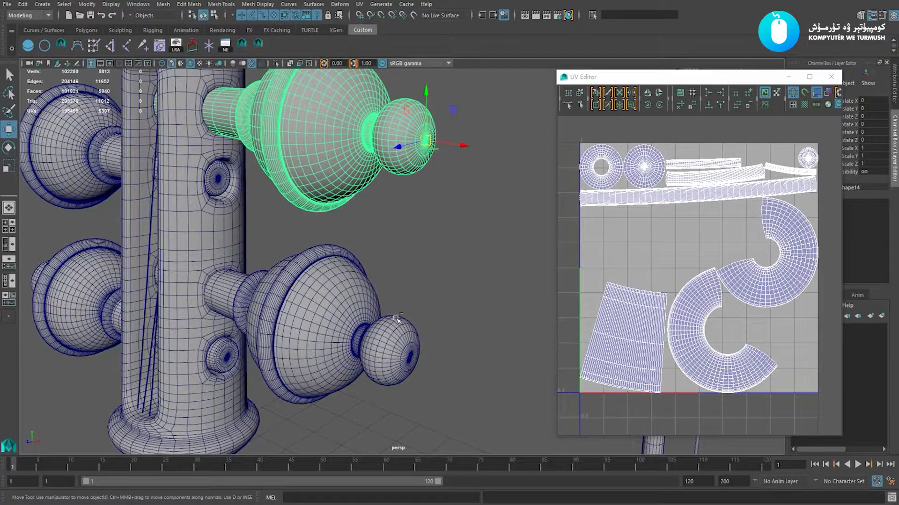
pyautogui.moveTo(425, 140); pyautogui.dragTo(463, 214)
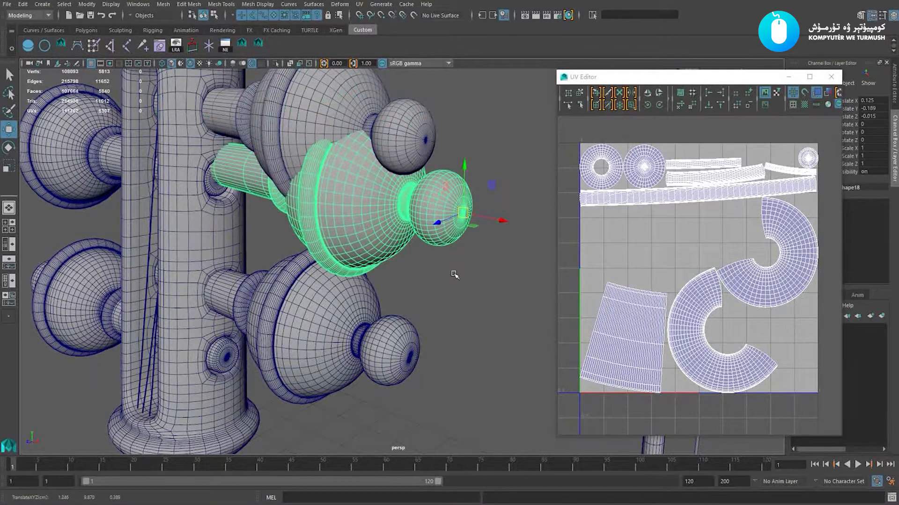
pyautogui.keyDown('alt'); pyautogui.moveTo(451, 283); pyautogui.dragTo(417, 218, button='middle'); pyautogui.keyUp('alt')
pyautogui.keyDown('alt'); pyautogui.moveTo(417, 218); pyautogui.dragTo(419, 289, button='right'); pyautogui.keyUp('alt')
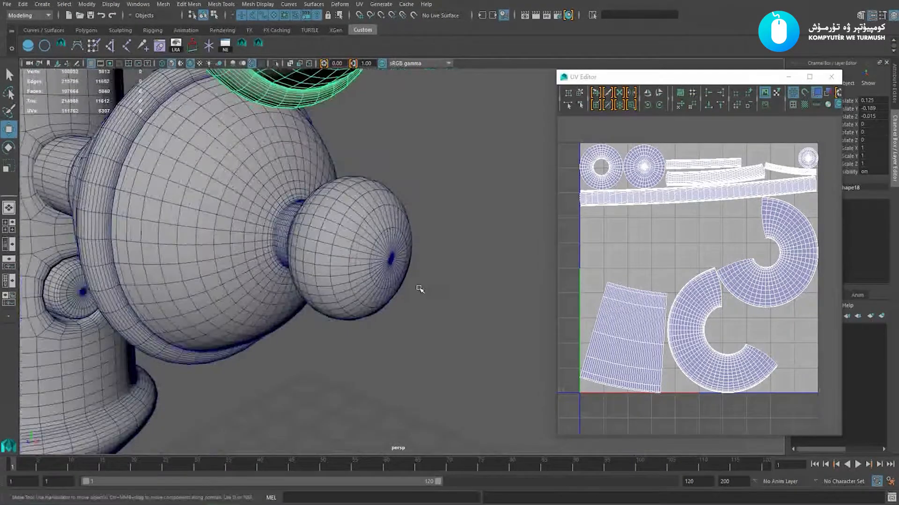
pyautogui.click(391, 261)
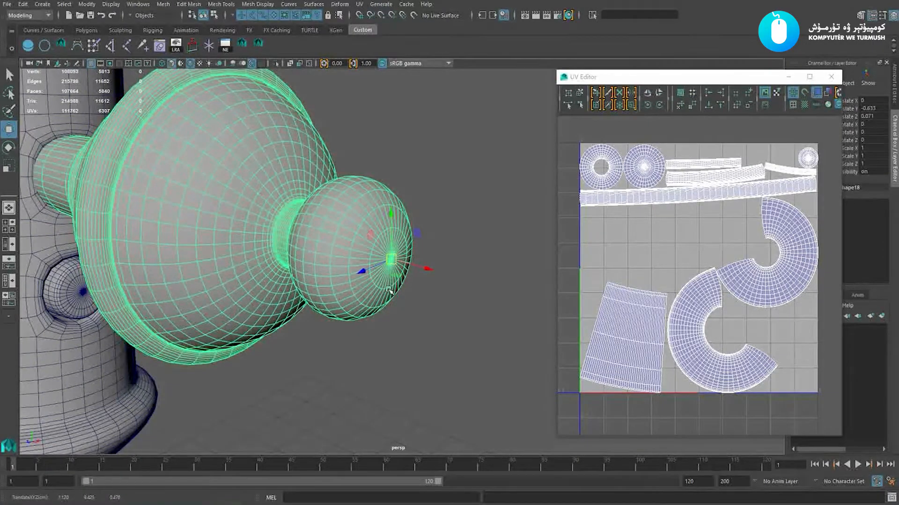
# Delete the old peg without unwrapped UVs that overlaps the new lower copy
pyautogui.keyDown('alt'); pyautogui.moveTo(388, 290); pyautogui.dragTo(363, 327, button='right'); pyautogui.keyUp('alt')
pyautogui.click(332, 221)
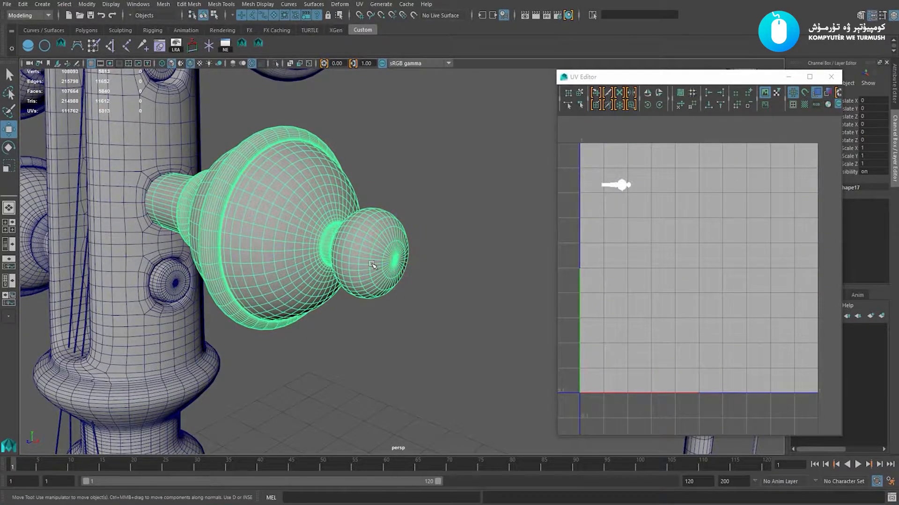
pyautogui.press('Delete')
pyautogui.click(357, 255)
pyautogui.keyDown('alt'); pyautogui.moveTo(357, 255); pyautogui.dragTo(308, 259, button='right'); pyautogui.keyUp('alt')
pyautogui.click(365, 317)
pyautogui.keyDown('alt'); pyautogui.moveTo(365, 318); pyautogui.dragTo(377, 321); pyautogui.keyUp('alt')
pyautogui.keyDown('alt'); pyautogui.moveTo(378, 321); pyautogui.dragTo(278, 320, button='middle'); pyautogui.keyUp('alt')
# Duplicate the original unwrapped peg and move the copy across to the opposite side of the headstock
pyautogui.click(378, 275)
pyautogui.click(380, 187)
pyautogui.keyDown('alt'); pyautogui.moveTo(404, 309); pyautogui.dragTo(330, 304, button='right'); pyautogui.keyUp('alt')
pyautogui.keyDown('alt'); pyautogui.moveTo(330, 300); pyautogui.dragTo(291, 261); pyautogui.keyUp('alt')
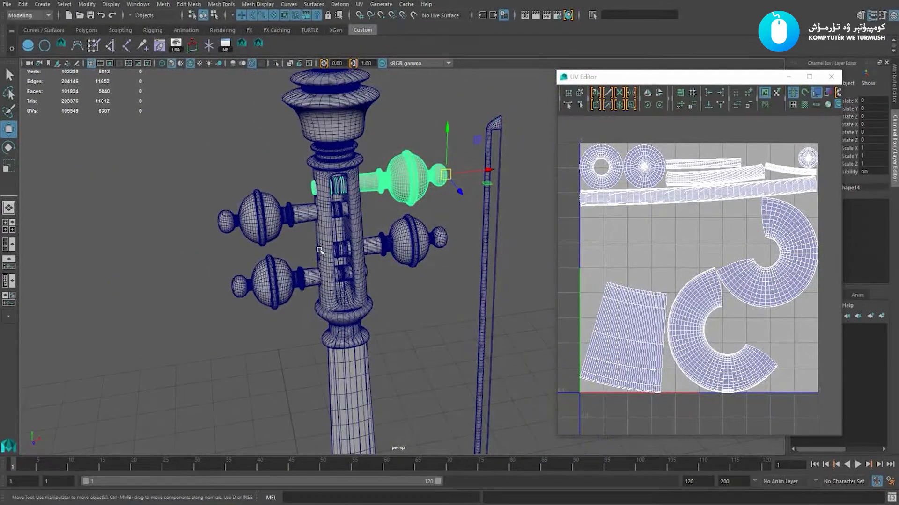
pyautogui.keyDown('alt'); pyautogui.moveTo(332, 242); pyautogui.dragTo(366, 248, button='middle'); pyautogui.keyUp('alt')
pyautogui.moveTo(479, 183); pyautogui.dragTo(249, 159)
pyautogui.keyDown('alt'); pyautogui.moveTo(299, 192); pyautogui.dragTo(357, 210); pyautogui.keyUp('alt')
pyautogui.keyDown('alt'); pyautogui.moveTo(357, 211); pyautogui.dragTo(392, 261, button='right'); pyautogui.keyUp('alt')
pyautogui.keyDown('alt'); pyautogui.moveTo(391, 261); pyautogui.dragTo(281, 208); pyautogui.keyUp('alt')
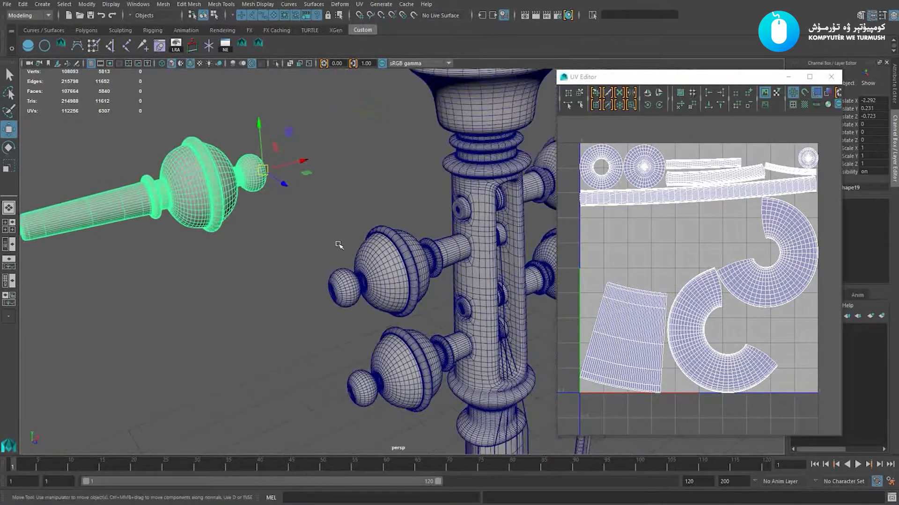
# Rotate the copy 180 degrees about Z and snap it to the knob-tip vertex of the upper peg on that side
pyautogui.press('e')
pyautogui.moveTo(237, 143); pyautogui.dragTo(237, 290)
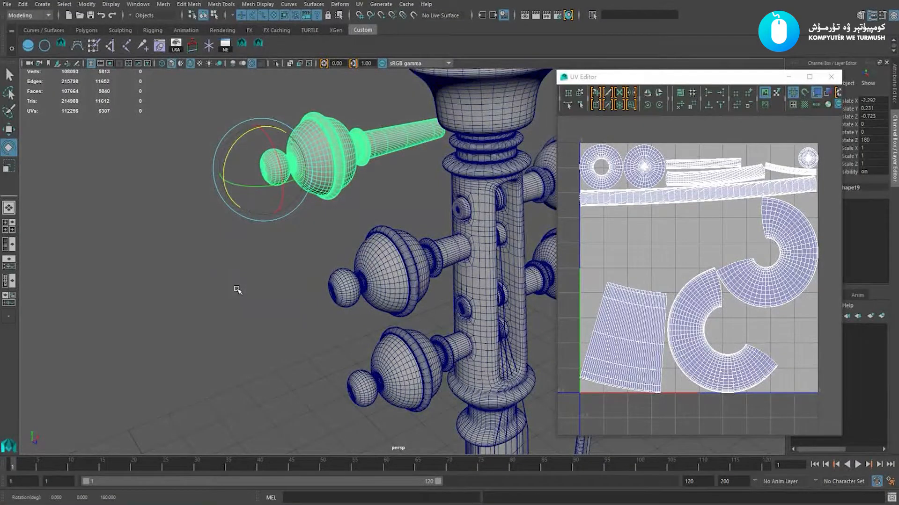
pyautogui.press('w')
pyautogui.keyDown('alt'); pyautogui.moveTo(267, 243); pyautogui.dragTo(327, 229); pyautogui.keyUp('alt')
pyautogui.keyDown('alt'); pyautogui.moveTo(328, 229); pyautogui.dragTo(403, 293, button='right'); pyautogui.keyUp('alt')
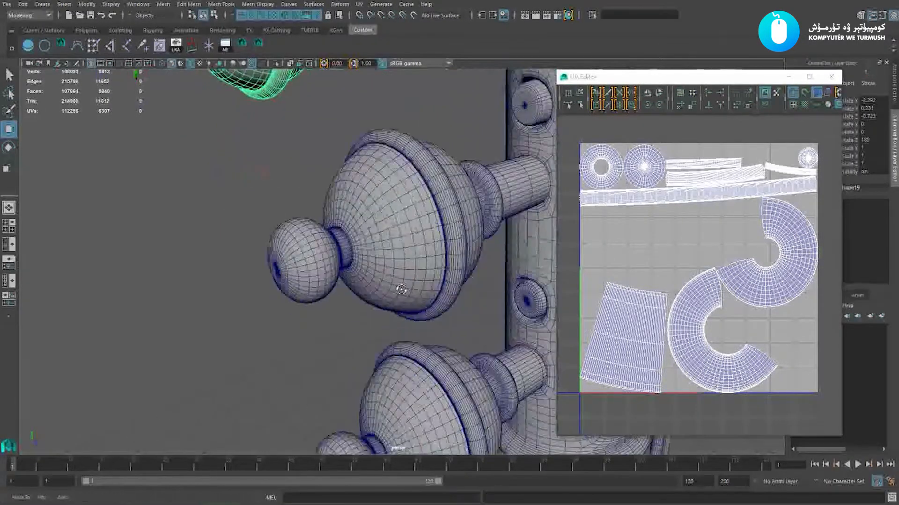
pyautogui.keyDown('alt'); pyautogui.moveTo(402, 293); pyautogui.dragTo(426, 277); pyautogui.keyUp('alt')
pyautogui.scroll(5, 398, 262)
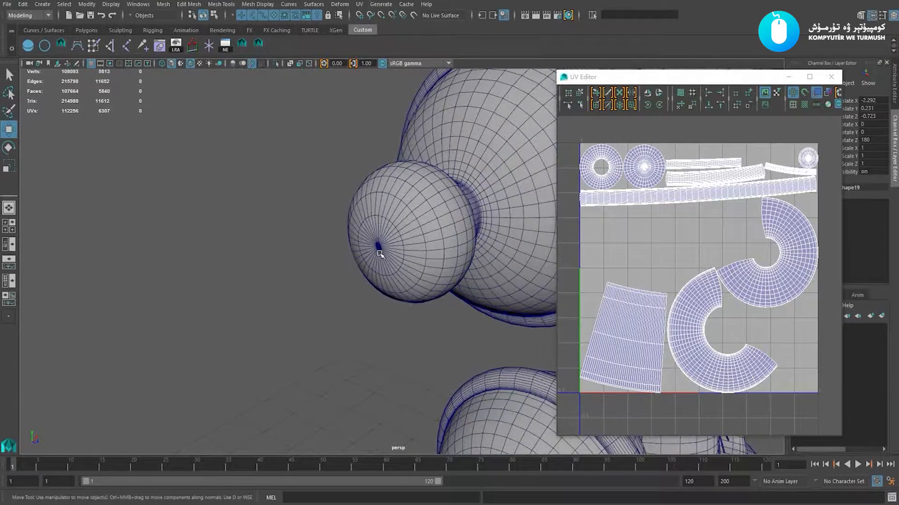
pyautogui.press('v')
pyautogui.moveTo(379, 249); pyautogui.dragTo(376, 246, button='middle')
# Delete the old upper peg under the rotated copy and select the copy
pyautogui.keyDown('alt'); pyautogui.moveTo(370, 296); pyautogui.dragTo(320, 268, button='right'); pyautogui.keyUp('alt')
pyautogui.keyDown('alt'); pyautogui.moveTo(320, 268); pyautogui.dragTo(266, 209); pyautogui.keyUp('alt')
pyautogui.press('Delete')
pyautogui.click(258, 228)
# Duplicate the rotated peg and snap the copy to the knob-tip vertex of the lower peg on the same side
pyautogui.keyDown('alt'); pyautogui.moveTo(293, 267); pyautogui.dragTo(233, 210, button='right'); pyautogui.keyUp('alt')
pyautogui.keyDown('alt'); pyautogui.moveTo(232, 210); pyautogui.dragTo(232, 181, button='middle'); pyautogui.keyUp('alt')
pyautogui.keyDown('alt'); pyautogui.moveTo(231, 181); pyautogui.dragTo(291, 194); pyautogui.keyUp('alt')
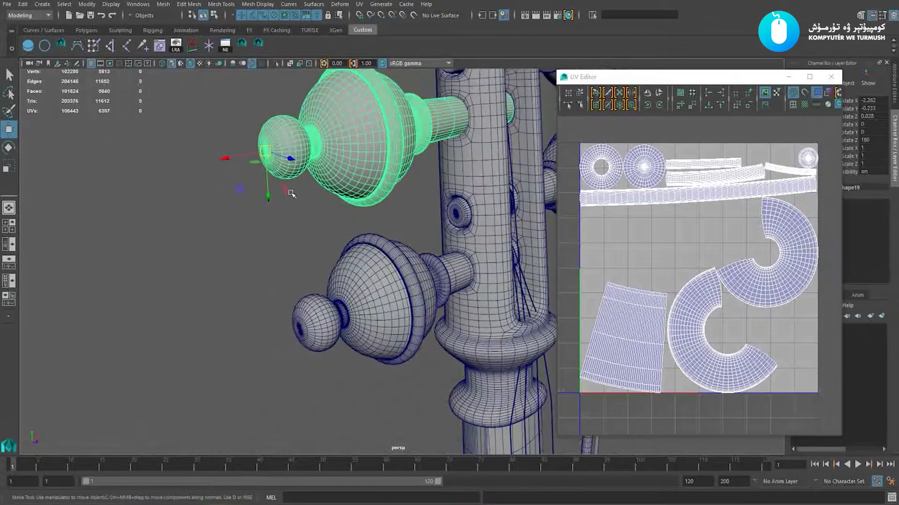
pyautogui.keyDown('alt'); pyautogui.moveTo(295, 314); pyautogui.dragTo(305, 301, button='middle'); pyautogui.keyUp('alt')
pyautogui.keyDown('alt'); pyautogui.moveTo(305, 301); pyautogui.dragTo(376, 351, button='right'); pyautogui.keyUp('alt')
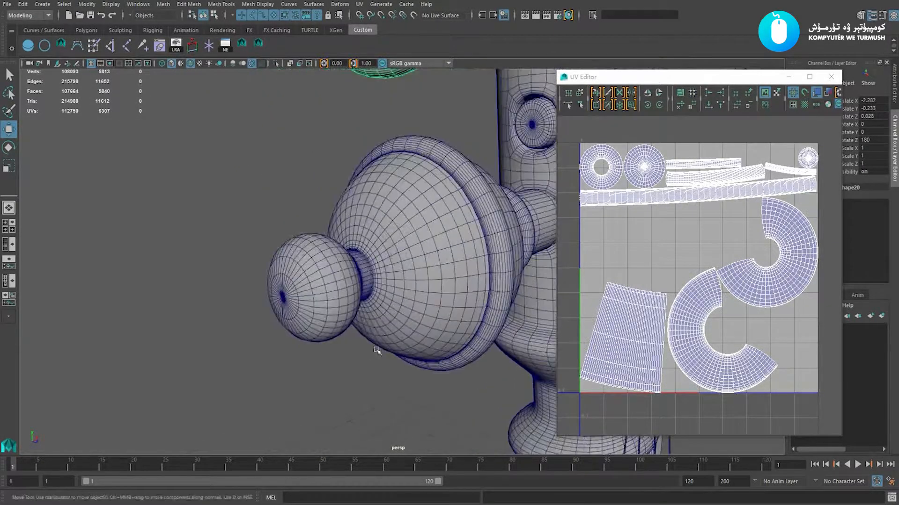
pyautogui.click(283, 299)
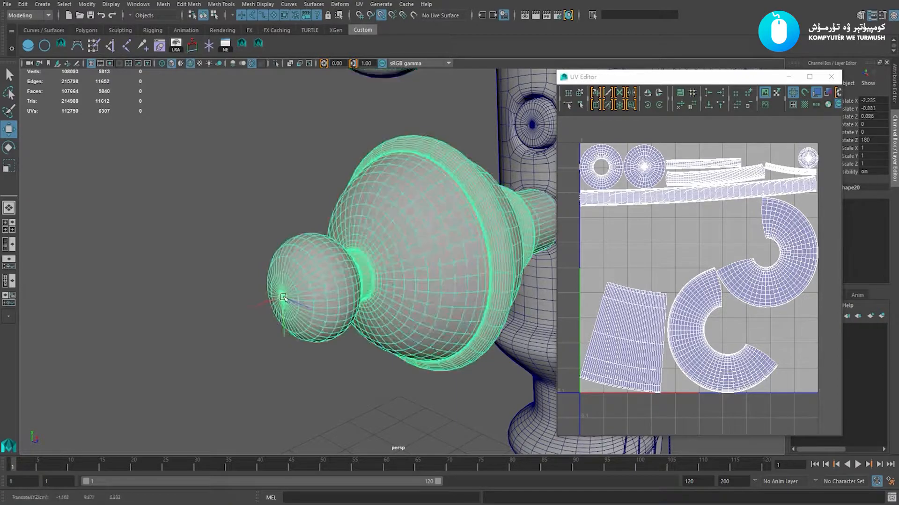
# Delete the old lower peg that overlaps the newly placed rotated copy
pyautogui.click(334, 268)
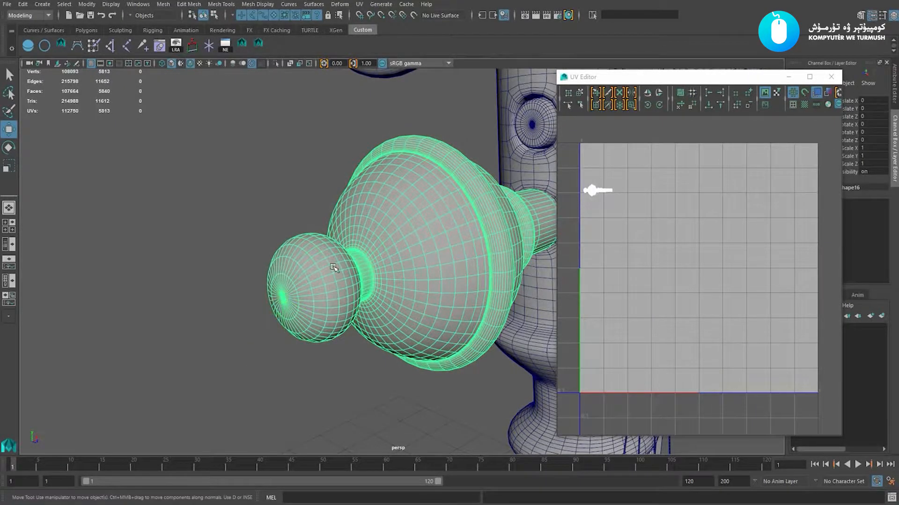
pyautogui.press('Delete')
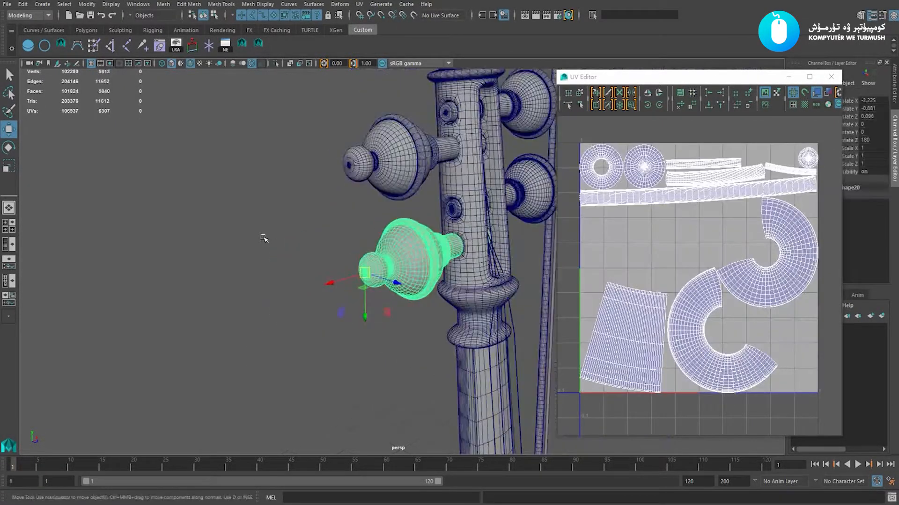
pyautogui.scroll(4, 281, 248)
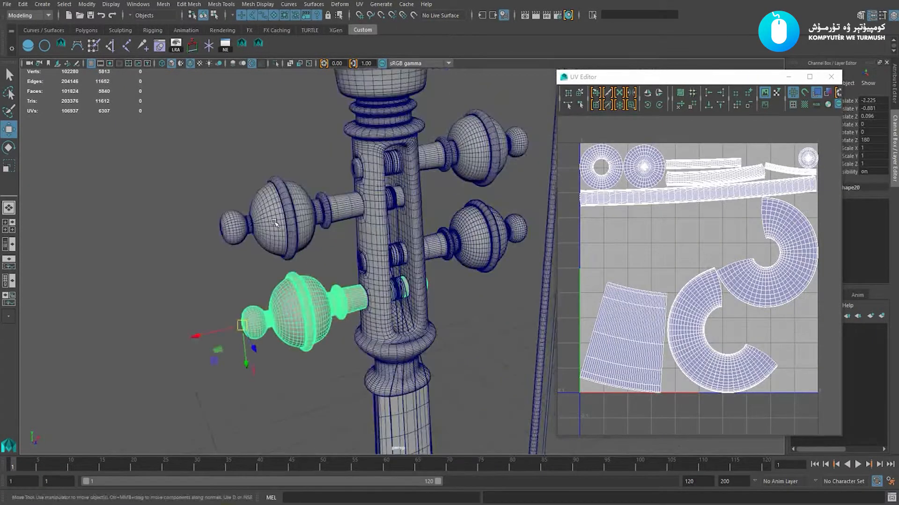
# Freeze the transformations of the headstock and its four pegs, and clear the selection
pyautogui.press('e')
pyautogui.press('w')
pyautogui.keyDown('alt'); pyautogui.moveTo(295, 259); pyautogui.dragTo(363, 287); pyautogui.keyUp('alt')
pyautogui.scroll(-3, 363, 287)
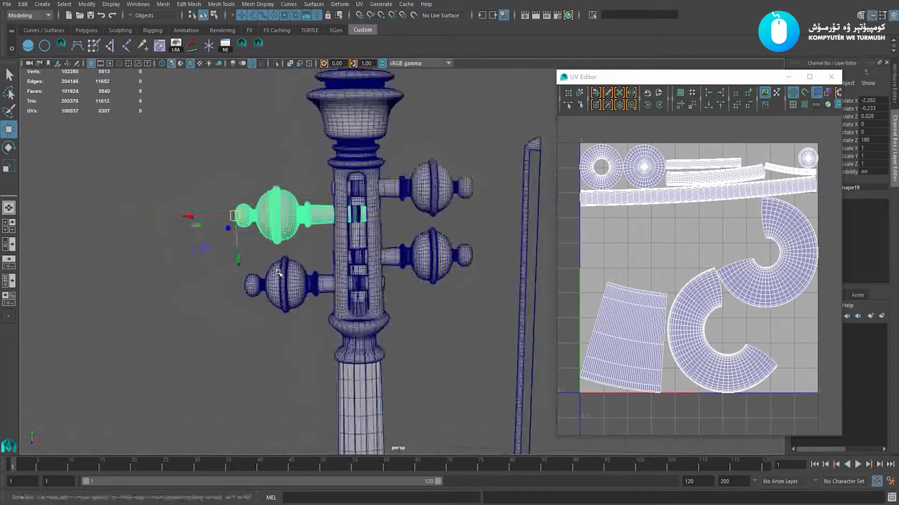
pyautogui.click(207, 339)
pyautogui.click(283, 284)
pyautogui.press('space')
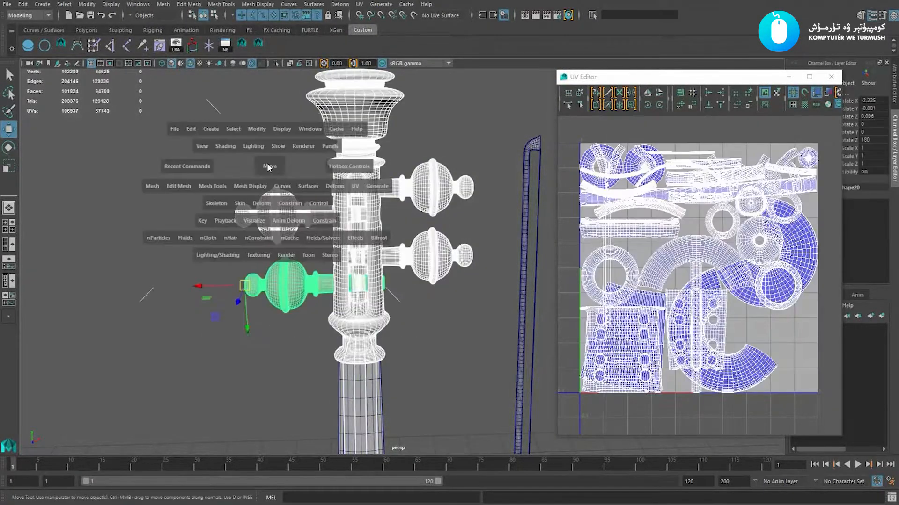
pyautogui.click(257, 129)
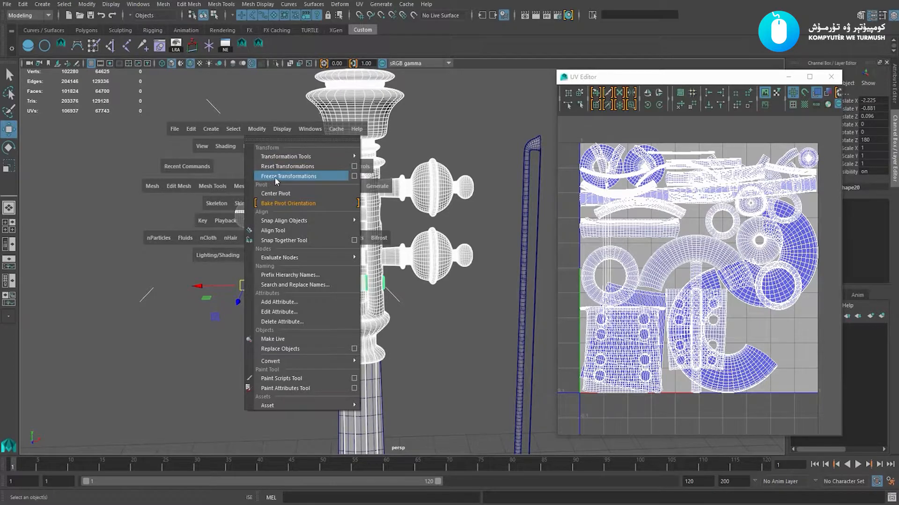
pyautogui.click(275, 177)
pyautogui.scroll(-3, 257, 225)
pyautogui.click(207, 196)
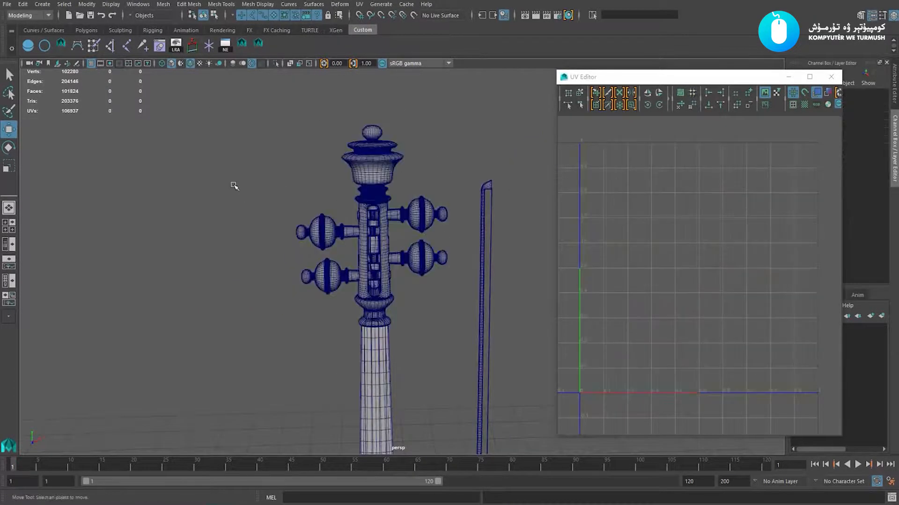
# Examine the combined UV layout of the headstock with its four pegs
pyautogui.moveTo(450, 292); pyautogui.dragTo(389, 296)
pyautogui.press('e')
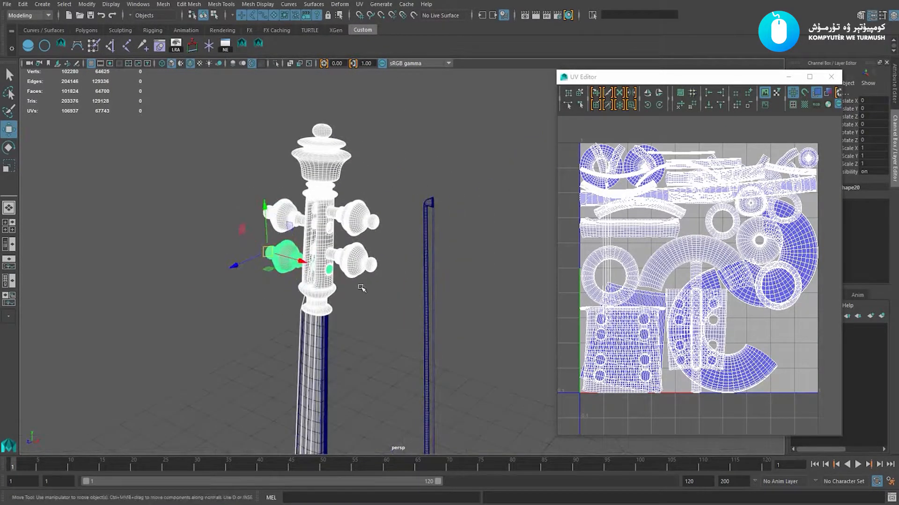
pyautogui.press('w')
pyautogui.keyDown('alt'); pyautogui.moveTo(371, 306); pyautogui.dragTo(398, 294, button='middle'); pyautogui.keyUp('alt')
pyautogui.click(434, 345)
pyautogui.scroll(5, 435, 347)
pyautogui.keyDown('alt'); pyautogui.moveTo(357, 200); pyautogui.dragTo(398, 321, button='middle'); pyautogui.keyUp('alt')
pyautogui.scroll(-3, 384, 302)
pyautogui.keyDown('alt'); pyautogui.moveTo(382, 298); pyautogui.dragTo(389, 282); pyautogui.keyUp('alt')
pyautogui.click(392, 291)
# Select the headstock column on its own, examine its UV layout, and deselect it
pyautogui.click(332, 212)
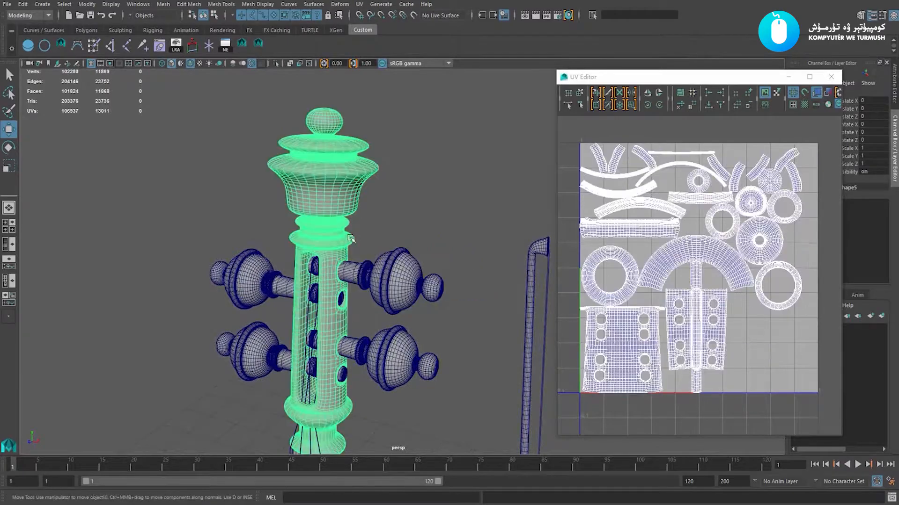
pyautogui.keyDown('alt'); pyautogui.moveTo(331, 212); pyautogui.dragTo(345, 255); pyautogui.keyUp('alt')
pyautogui.scroll(-2, 345, 255)
pyautogui.keyDown('alt'); pyautogui.moveTo(345, 256); pyautogui.dragTo(353, 214, button='middle'); pyautogui.keyUp('alt')
pyautogui.click(391, 191)
pyautogui.scroll(-3, 334, 264)
pyautogui.keyDown('alt'); pyautogui.moveTo(333, 265); pyautogui.dragTo(381, 308); pyautogui.keyUp('alt')
pyautogui.press('w')
pyautogui.keyDown('alt'); pyautogui.moveTo(381, 309); pyautogui.dragTo(396, 298, button='middle'); pyautogui.keyUp('alt')
pyautogui.keyDown('alt'); pyautogui.moveTo(348, 271); pyautogui.dragTo(312, 253, button='right'); pyautogui.keyUp('alt')
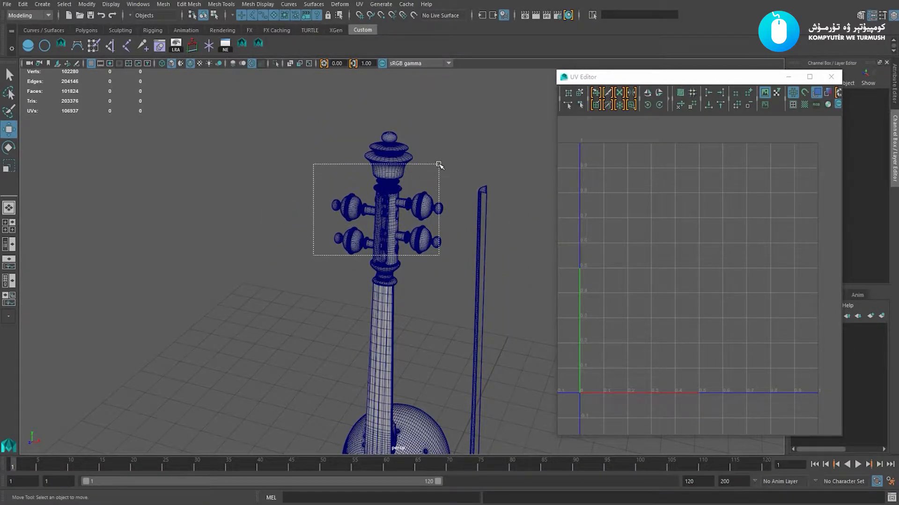
# Select the headstock and pegs together as one texture group and review their overlapping UVs
pyautogui.moveTo(313, 256); pyautogui.dragTo(439, 165)
pyautogui.keyDown('alt'); pyautogui.moveTo(407, 327); pyautogui.dragTo(369, 328, button='right'); pyautogui.keyUp('alt')
pyautogui.keyDown('alt'); pyautogui.moveTo(370, 342); pyautogui.dragTo(363, 267, button='middle'); pyautogui.keyUp('alt')
pyautogui.keyDown('alt'); pyautogui.moveTo(362, 267); pyautogui.dragTo(402, 295, button='right'); pyautogui.keyUp('alt')
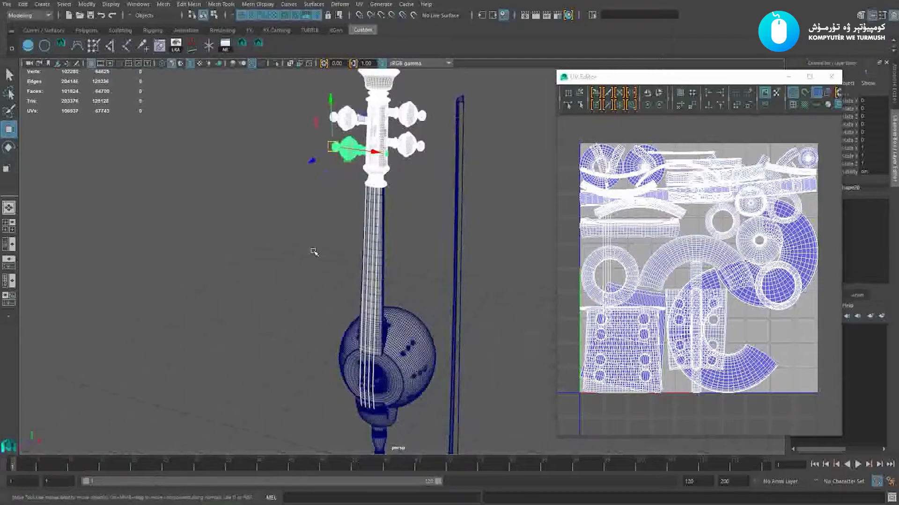
pyautogui.keyDown('alt'); pyautogui.moveTo(391, 249); pyautogui.dragTo(383, 265); pyautogui.keyUp('alt')
# Select the neck, the lower body fitting and the curved foot together to review their UV layouts
pyautogui.click(383, 266)
pyautogui.keyDown('alt'); pyautogui.moveTo(383, 323); pyautogui.dragTo(373, 208, button='middle'); pyautogui.keyUp('alt')
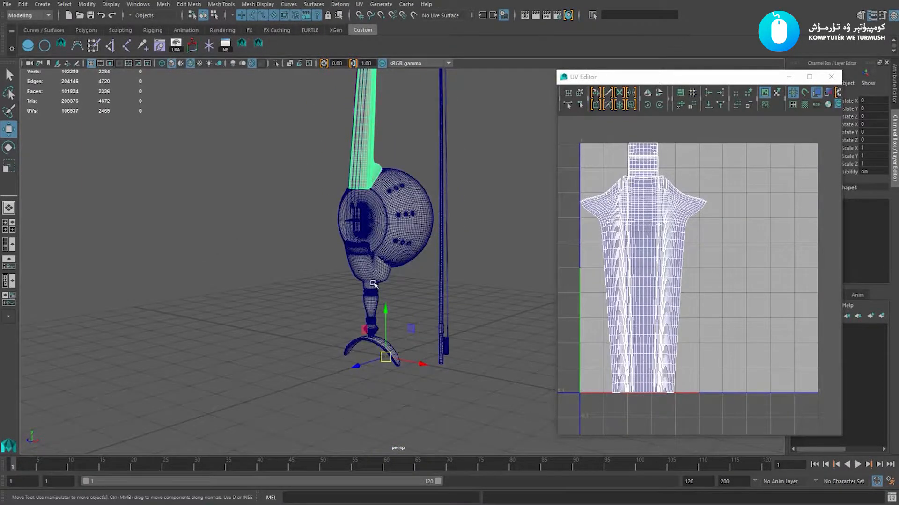
pyautogui.keyDown('shift'); pyautogui.click(373, 283); pyautogui.keyUp('shift')
pyautogui.keyDown('shift'); pyautogui.moveTo(353, 361); pyautogui.dragTo(356, 364); pyautogui.keyUp('shift')
pyautogui.keyDown('alt'); pyautogui.moveTo(357, 358); pyautogui.dragTo(335, 342, button='right'); pyautogui.keyUp('alt')
pyautogui.keyDown('alt'); pyautogui.moveTo(335, 343); pyautogui.dragTo(339, 394, button='middle'); pyautogui.keyUp('alt')
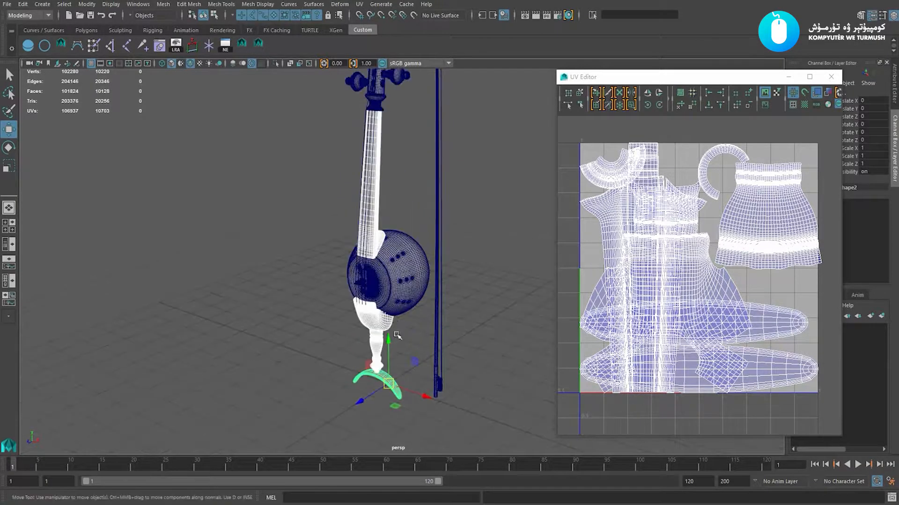
# Select the round sound body with the bridge area to review their UVs, and clear the selection
pyautogui.click(389, 283)
pyautogui.keyDown('alt'); pyautogui.moveTo(389, 290); pyautogui.dragTo(401, 331, button='right'); pyautogui.keyUp('alt')
pyautogui.keyDown('shift'); pyautogui.click(361, 299); pyautogui.keyUp('shift')
pyautogui.scroll(-5, 407, 341)
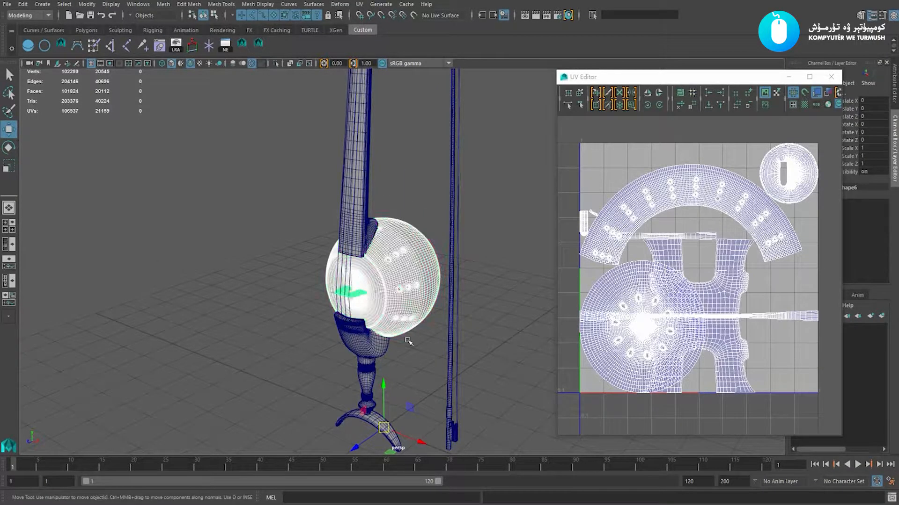
pyautogui.click(423, 278)
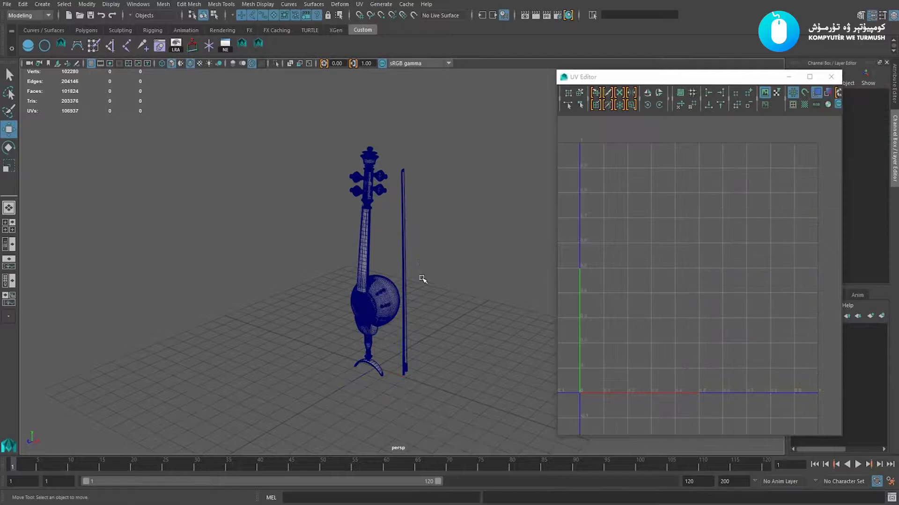
pyautogui.moveTo(403, 335); pyautogui.dragTo(430, 317)
pyautogui.click(451, 340)
pyautogui.keyDown('alt'); pyautogui.moveTo(430, 317); pyautogui.dragTo(456, 330, button='right'); pyautogui.keyUp('alt')
pyautogui.press('e')
pyautogui.press('w')
pyautogui.scroll(8, 438, 222)
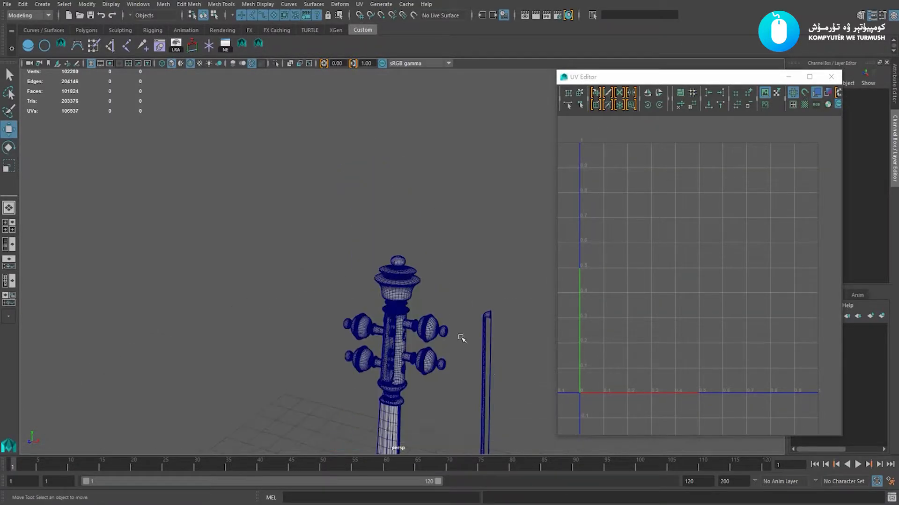
# Select the headstock column together with one upper tuning peg to examine how their UV layouts overlap
pyautogui.scroll(2, 456, 313)
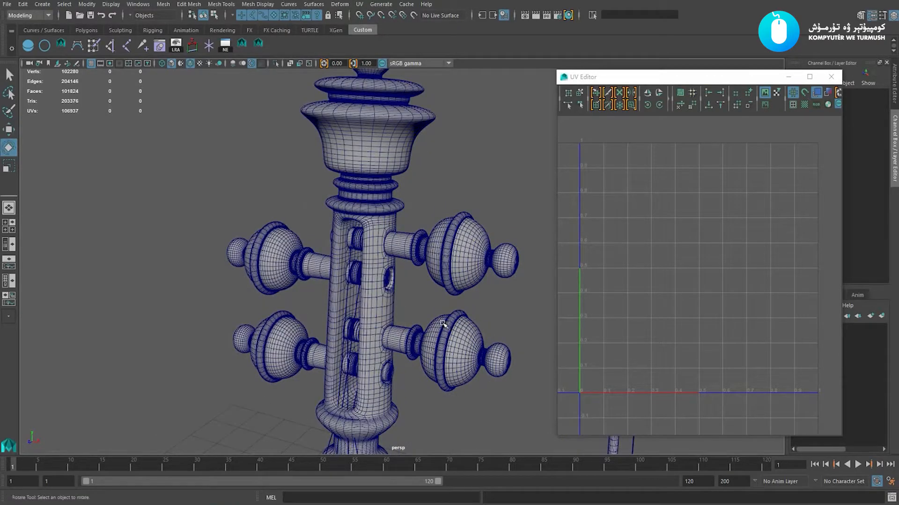
pyautogui.press('w')
pyautogui.scroll(-5, 442, 322)
pyautogui.scroll(4, 478, 387)
pyautogui.keyDown('alt'); pyautogui.moveTo(398, 280); pyautogui.dragTo(427, 321, button='right'); pyautogui.keyUp('alt')
pyautogui.keyDown('alt'); pyautogui.moveTo(428, 321); pyautogui.dragTo(413, 305, button='middle'); pyautogui.keyUp('alt')
pyautogui.keyDown('alt'); pyautogui.moveTo(413, 305); pyautogui.dragTo(364, 360, button='right'); pyautogui.keyUp('alt')
pyautogui.keyDown('alt'); pyautogui.moveTo(392, 319); pyautogui.dragTo(399, 343); pyautogui.keyUp('alt')
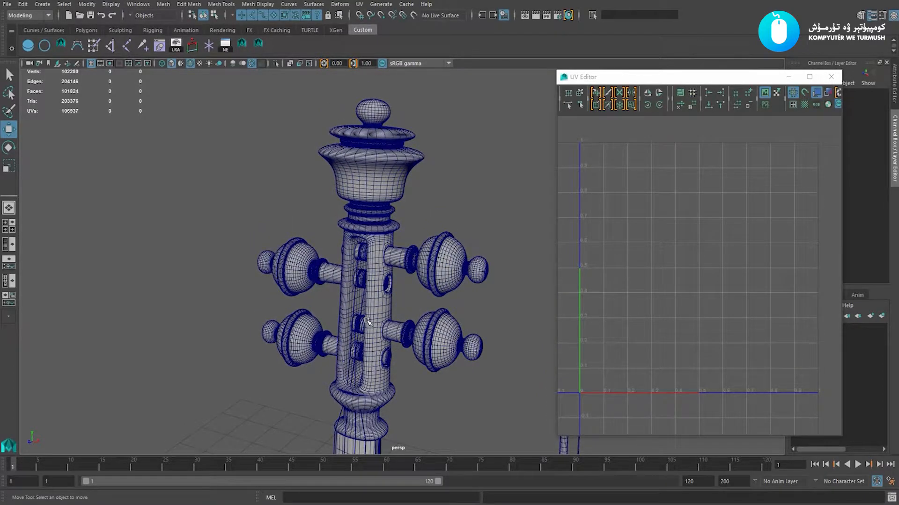
pyautogui.keyDown('alt'); pyautogui.moveTo(397, 304); pyautogui.dragTo(387, 304); pyautogui.keyUp('alt')
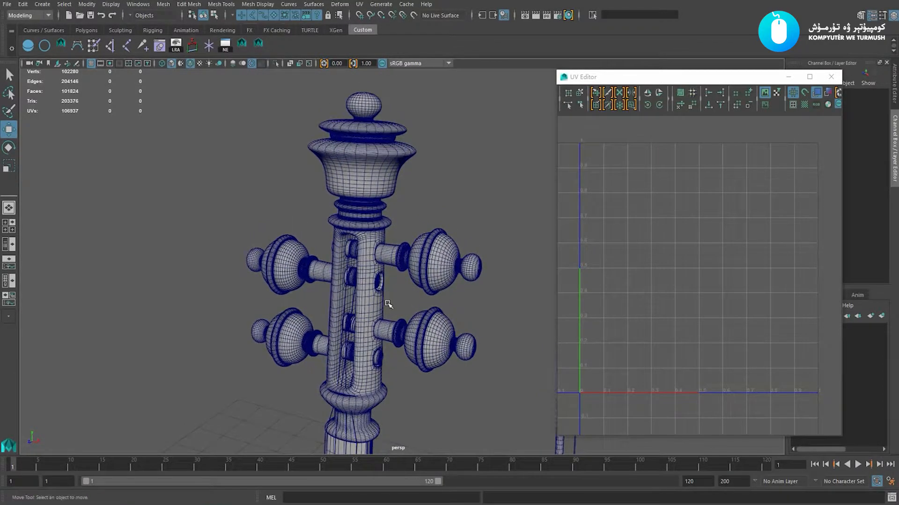
pyautogui.click(374, 176)
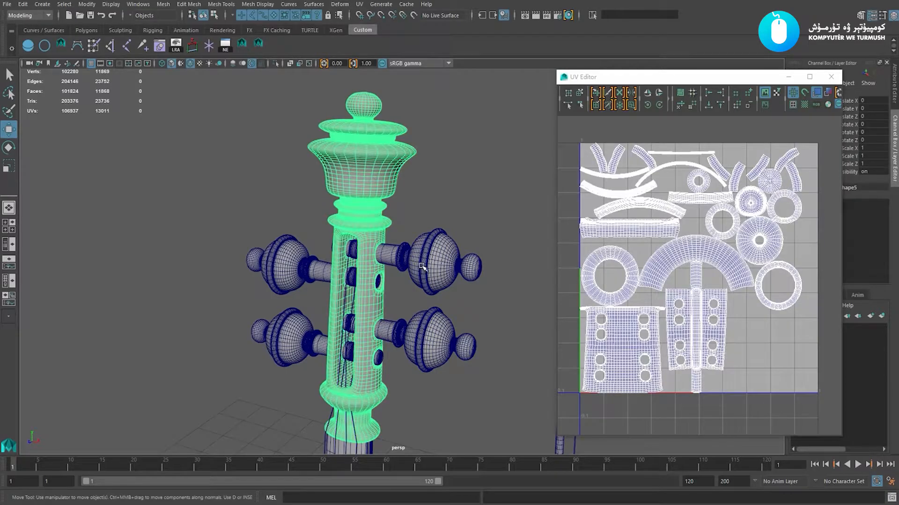
pyautogui.click(423, 267)
pyautogui.keyDown('alt'); pyautogui.moveTo(423, 267); pyautogui.dragTo(387, 294); pyautogui.keyUp('alt')
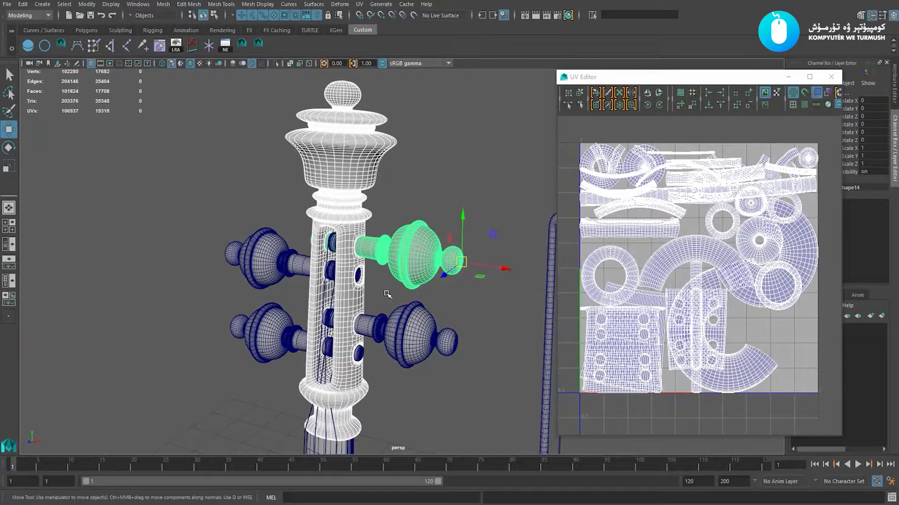
# Check the UV layouts of the peg and the headstock separately, and select both objects together again
pyautogui.click(387, 293)
pyautogui.keyDown('alt'); pyautogui.moveTo(407, 344); pyautogui.dragTo(391, 312); pyautogui.keyUp('alt')
pyautogui.click(412, 276)
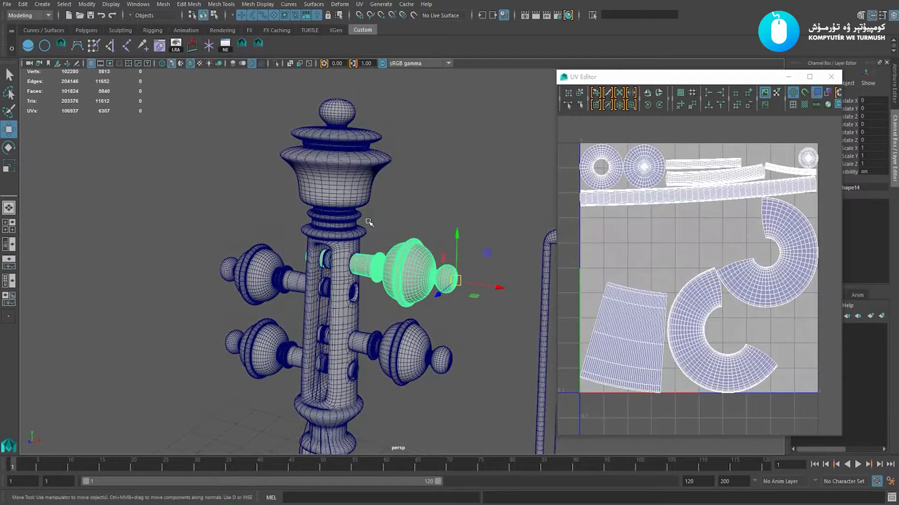
pyautogui.click(348, 197)
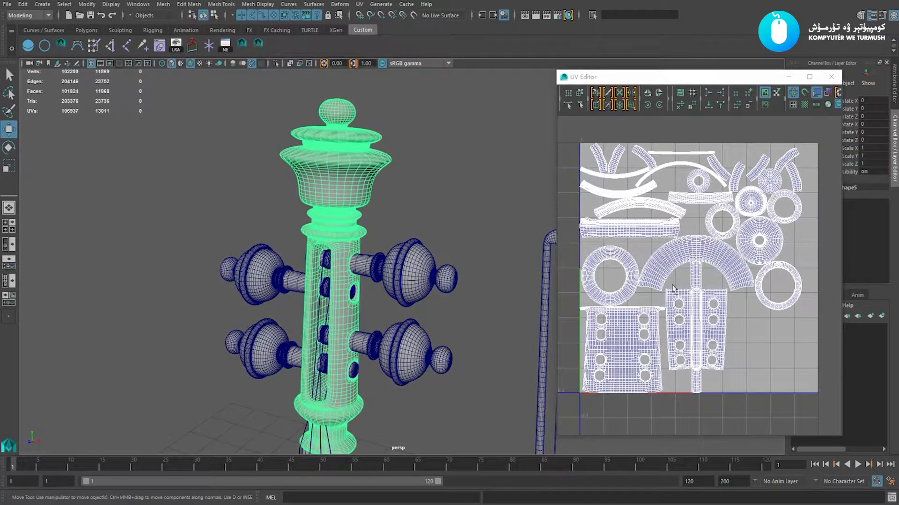
pyautogui.keyDown('shift'); pyautogui.click(412, 276); pyautogui.keyUp('shift')
# Enlarge the UV Editor to full screen and move the peg's two round UV shells outside the 0–1 tile
pyautogui.moveTo(725, 80); pyautogui.dragTo(632, 1)
pyautogui.keyDown('alt'); pyautogui.moveTo(667, 216); pyautogui.dragTo(377, 213, button='right'); pyautogui.keyUp('alt')
pyautogui.keyDown('alt'); pyautogui.moveTo(377, 212); pyautogui.dragTo(433, 206, button='middle'); pyautogui.keyUp('alt')
pyautogui.keyDown('alt'); pyautogui.moveTo(433, 206); pyautogui.dragTo(591, 252, button='right'); pyautogui.keyUp('alt')
pyautogui.keyDown('alt'); pyautogui.moveTo(581, 231); pyautogui.dragTo(587, 236, button='middle'); pyautogui.keyUp('alt')
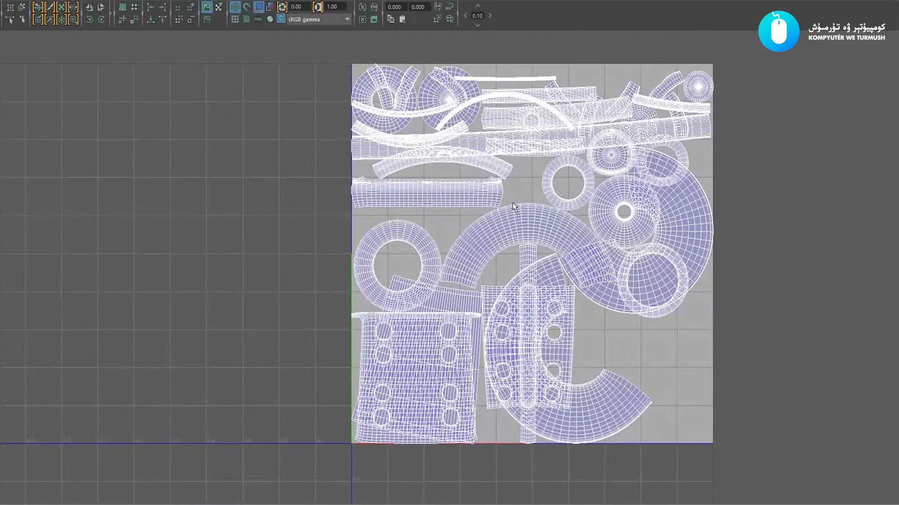
pyautogui.click(471, 127)
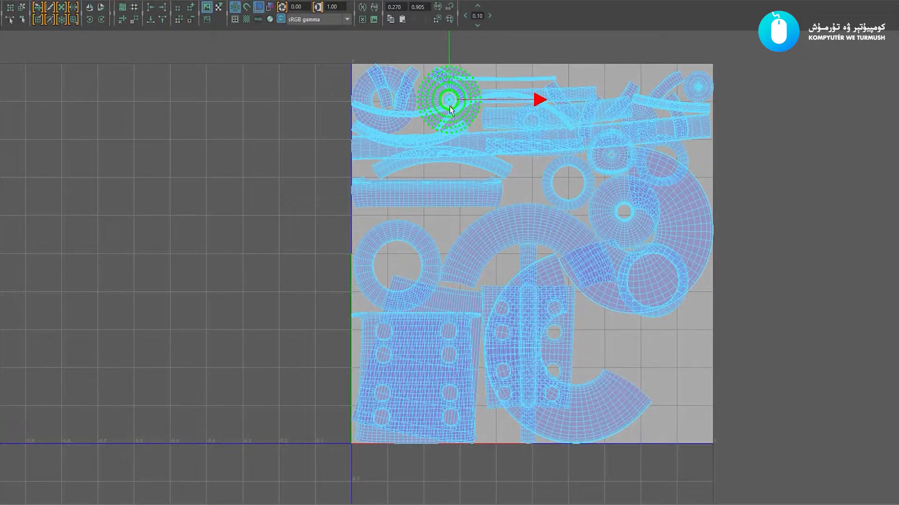
pyautogui.moveTo(450, 110); pyautogui.dragTo(272, 196)
pyautogui.click(367, 90)
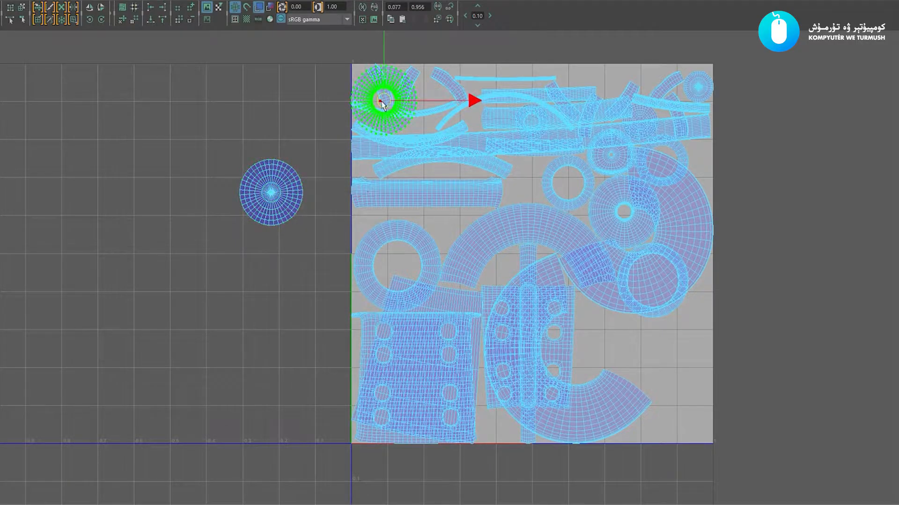
pyautogui.moveTo(383, 104); pyautogui.dragTo(257, 107)
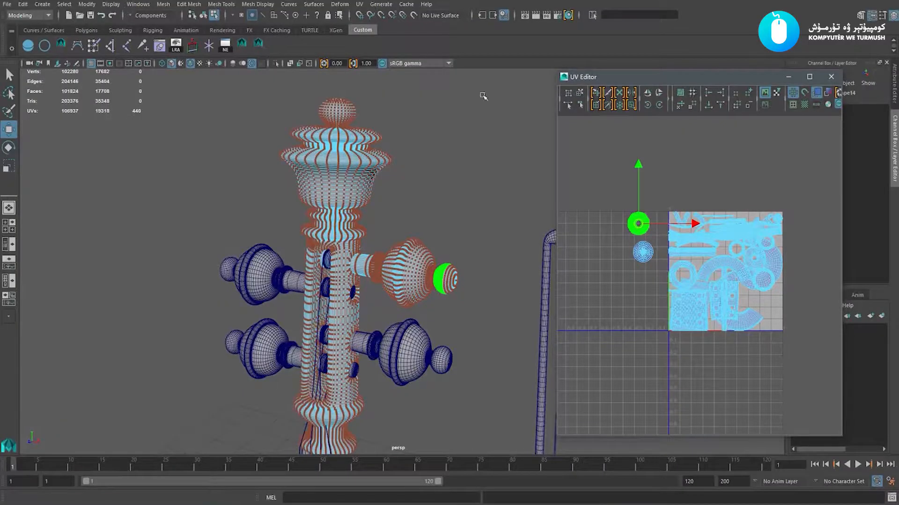
# Restore and widen the UV Editor window, and line up the two round peg shells one above the other beside the tile
pyautogui.scroll(3, 668, 245)
pyautogui.keyDown('alt'); pyautogui.moveTo(668, 245); pyautogui.dragTo(663, 250, button='middle'); pyautogui.keyUp('alt')
pyautogui.scroll(6, 600, 251)
pyautogui.scroll(-1, 633, 248)
pyautogui.scroll(-3, 633, 248)
pyautogui.moveTo(557, 222); pyautogui.dragTo(503, 218)
pyautogui.scroll(-2, 334, 267)
pyautogui.keyDown('alt'); pyautogui.moveTo(335, 267); pyautogui.dragTo(196, 262, button='middle'); pyautogui.keyUp('alt')
pyautogui.keyDown('alt'); pyautogui.moveTo(197, 262); pyautogui.dragTo(236, 257); pyautogui.keyUp('alt')
pyautogui.keyDown('alt'); pyautogui.moveTo(656, 242); pyautogui.dragTo(665, 247, button='middle'); pyautogui.keyUp('alt')
pyautogui.click(560, 257)
pyautogui.moveTo(568, 238); pyautogui.dragTo(559, 229)
pyautogui.click(569, 286)
pyautogui.keyDown('alt'); pyautogui.moveTo(614, 258); pyautogui.dragTo(601, 251, button='middle'); pyautogui.keyUp('alt')
pyautogui.scroll(1, 616, 270)
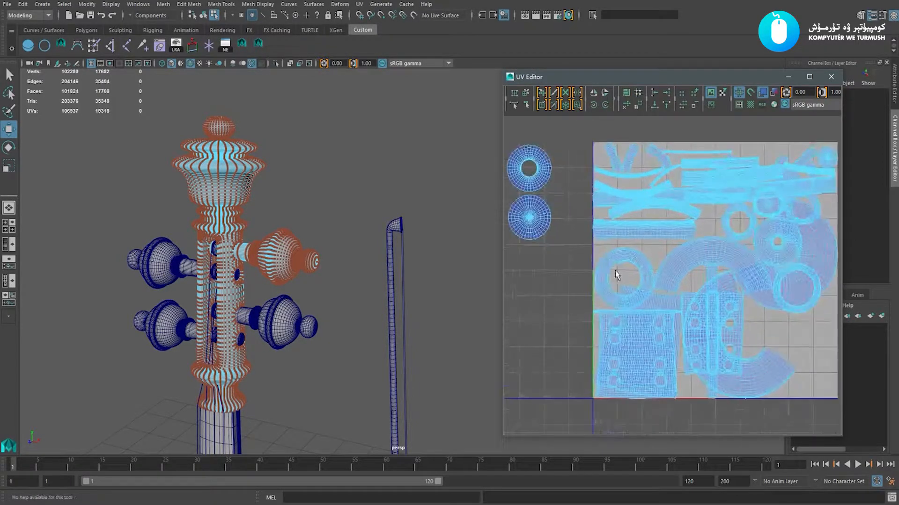
# Select all of the peg's UVs, expand the selection to whole shells, and move them below the 0–1 tile
pyautogui.moveTo(348, 221); pyautogui.dragTo(255, 282)
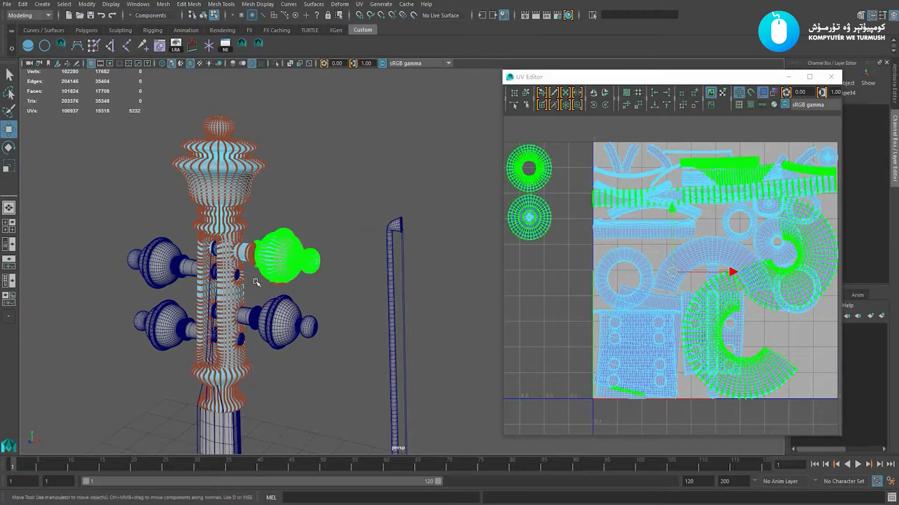
pyautogui.scroll(-2, 672, 273)
pyautogui.keyDown('ctrl'); pyautogui.moveTo(577, 303); pyautogui.dragTo(613, 319, button='right'); pyautogui.keyUp('ctrl')
pyautogui.keyDown('alt'); pyautogui.moveTo(662, 246); pyautogui.dragTo(649, 265, button='right'); pyautogui.keyUp('alt')
pyautogui.moveTo(674, 279); pyautogui.dragTo(634, 351)
pyautogui.keyDown('alt'); pyautogui.moveTo(634, 351); pyautogui.dragTo(651, 237, button='middle'); pyautogui.keyUp('alt')
pyautogui.moveTo(650, 236); pyautogui.dragTo(672, 314)
pyautogui.keyDown('alt'); pyautogui.moveTo(667, 209); pyautogui.dragTo(667, 236, button='middle'); pyautogui.keyUp('alt')
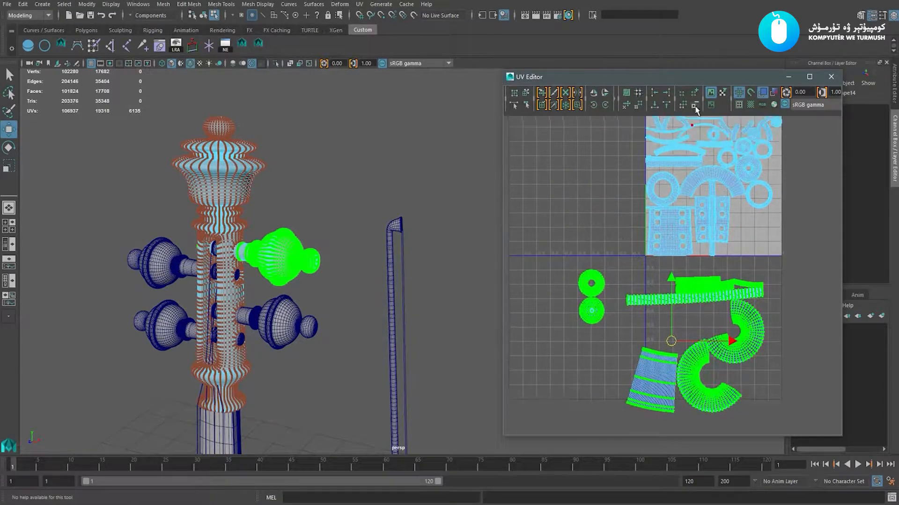
# Turn on the UV checker display and select the headstock and peg as objects to compare their checker sizes
pyautogui.click(751, 106)
pyautogui.scroll(2, 345, 311)
pyautogui.moveTo(247, 224); pyautogui.dragTo(354, 135, button='right')
pyautogui.scroll(-2, 271, 160)
pyautogui.keyDown('alt'); pyautogui.moveTo(264, 159); pyautogui.dragTo(357, 186, button='middle'); pyautogui.keyUp('alt')
pyautogui.scroll(4, 357, 188)
pyautogui.click(353, 206)
pyautogui.scroll(1, 353, 206)
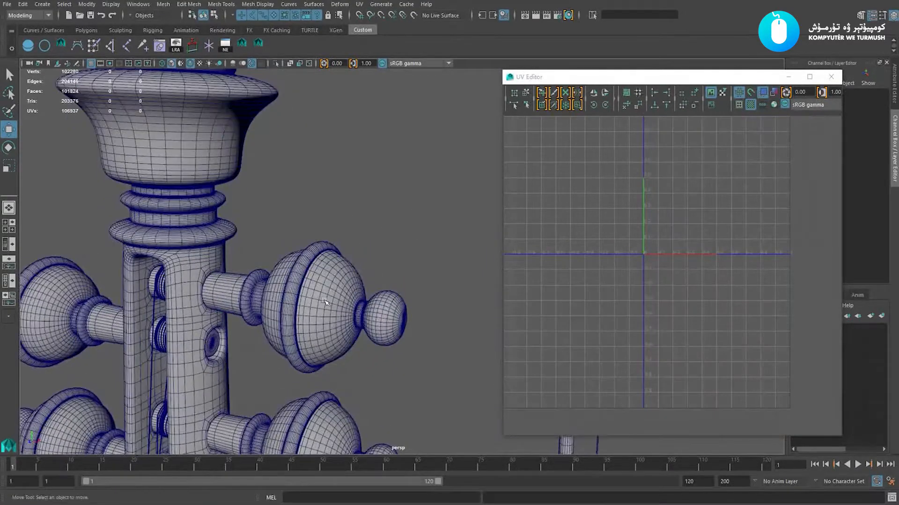
pyautogui.click(324, 301)
pyautogui.click(199, 225)
pyautogui.scroll(5, 304, 267)
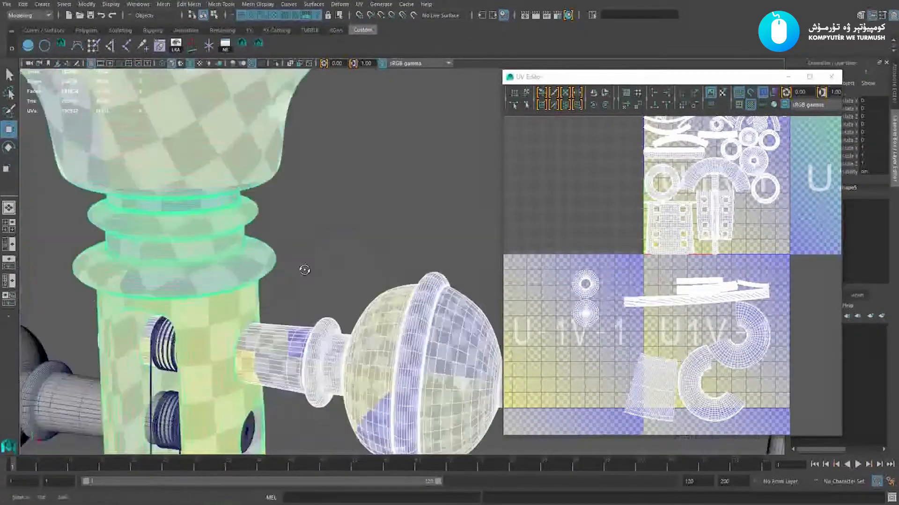
pyautogui.scroll(4, 319, 265)
pyautogui.keyDown('alt'); pyautogui.moveTo(359, 271); pyautogui.dragTo(359, 225, button='middle'); pyautogui.keyUp('alt')
pyautogui.scroll(-7, 303, 200)
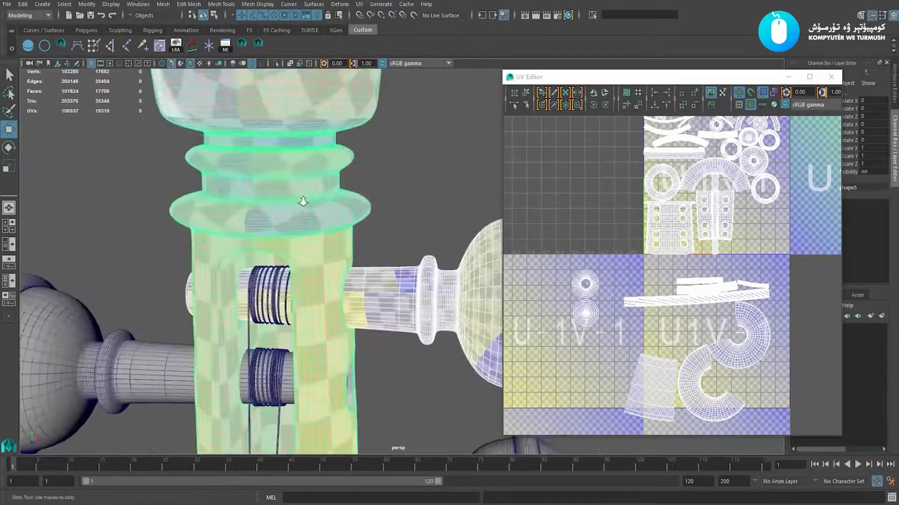
pyautogui.keyDown('alt'); pyautogui.moveTo(323, 204); pyautogui.dragTo(294, 206); pyautogui.keyUp('alt')
pyautogui.keyDown('alt'); pyautogui.moveTo(294, 206); pyautogui.dragTo(344, 260, button='right'); pyautogui.keyUp('alt')
pyautogui.scroll(-2, 337, 258)
pyautogui.scroll(-2, 641, 333)
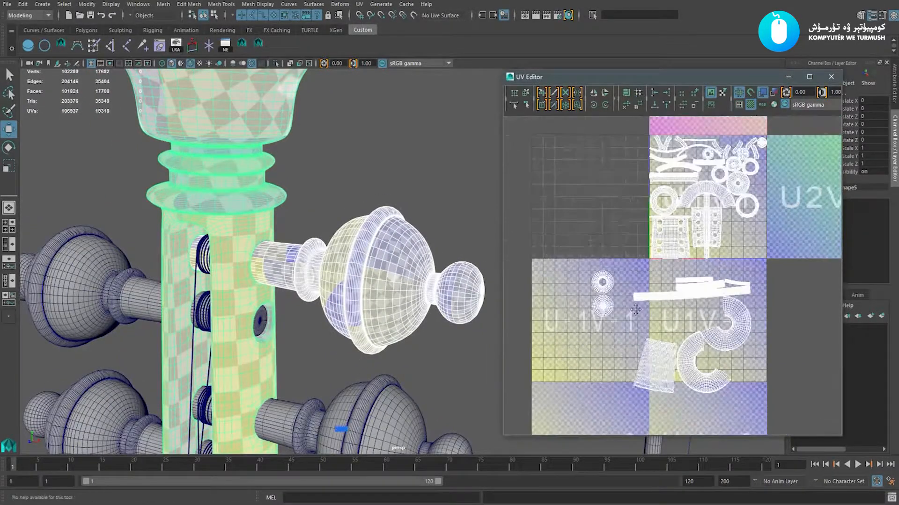
# Select all of the peg's UV shells below the tile and scale them down uniformly
pyautogui.keyDown('alt'); pyautogui.moveTo(643, 335); pyautogui.dragTo(634, 308, button='middle'); pyautogui.keyUp('alt')
pyautogui.moveTo(667, 336); pyautogui.dragTo(699, 339, button='right')
pyautogui.scroll(-1, 594, 378)
pyautogui.moveTo(561, 378); pyautogui.dragTo(757, 241)
pyautogui.scroll(2, 685, 315)
pyautogui.press('e')
pyautogui.press('r')
pyautogui.moveTo(660, 312); pyautogui.dragTo(637, 316)
pyautogui.press('w')
pyautogui.scroll(1, 312, 275)
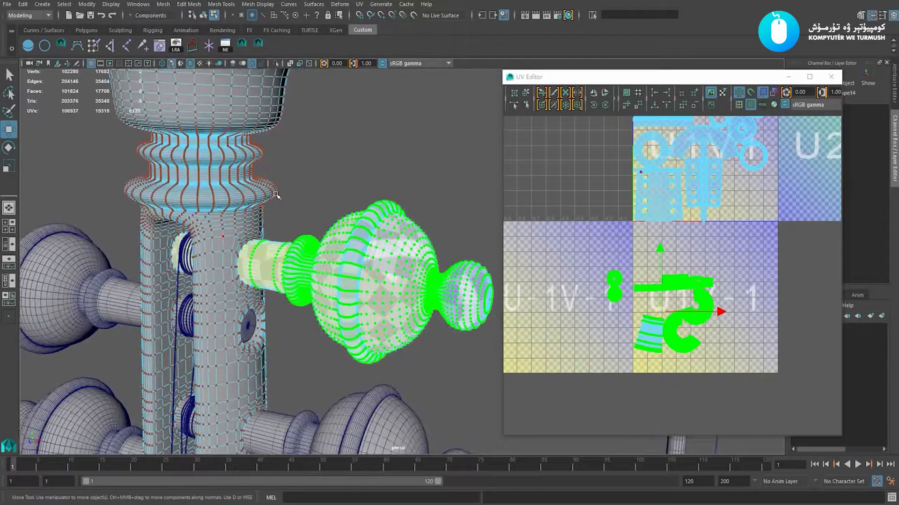
# Return to object selection, reselect the headstock and peg, and compare their checker sizes from several angles
pyautogui.press('F8')
pyautogui.click(241, 217)
pyautogui.keyDown('shift'); pyautogui.click(277, 263); pyautogui.keyUp('shift')
pyautogui.keyDown('alt'); pyautogui.moveTo(230, 204); pyautogui.dragTo(341, 257, button='middle'); pyautogui.keyUp('alt')
pyautogui.keyDown('alt'); pyautogui.moveTo(341, 257); pyautogui.dragTo(383, 305, button='right'); pyautogui.keyUp('alt')
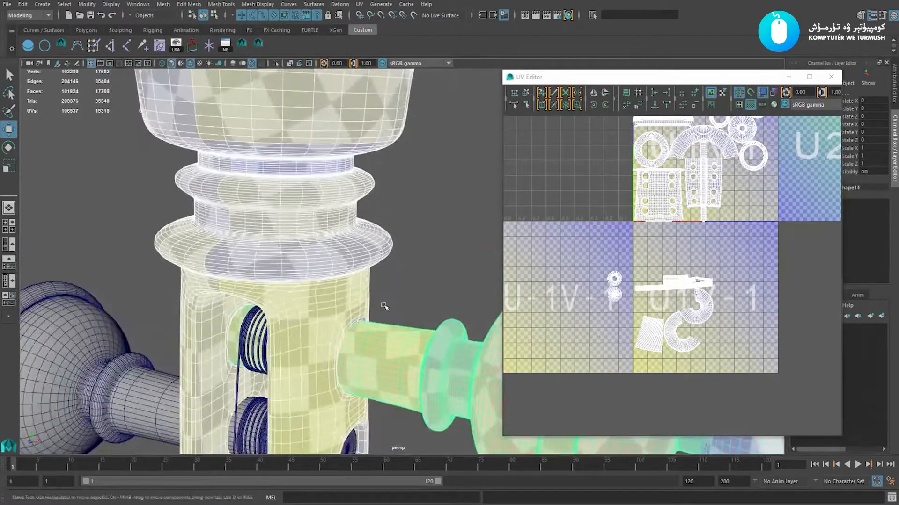
pyautogui.scroll(-8, 383, 305)
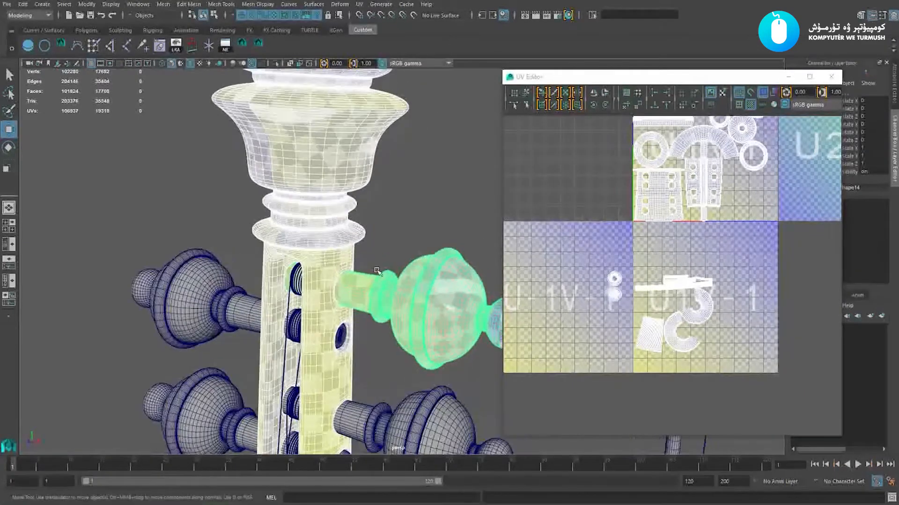
pyautogui.keyDown('alt'); pyautogui.moveTo(366, 295); pyautogui.dragTo(375, 253); pyautogui.keyUp('alt')
pyautogui.keyDown('alt'); pyautogui.moveTo(375, 253); pyautogui.dragTo(398, 262, button='right'); pyautogui.keyUp('alt')
pyautogui.keyDown('alt'); pyautogui.moveTo(359, 218); pyautogui.dragTo(351, 218, button='middle'); pyautogui.keyUp('alt')
pyautogui.keyDown('alt'); pyautogui.moveTo(323, 146); pyautogui.dragTo(321, 170, button='middle'); pyautogui.keyUp('alt')
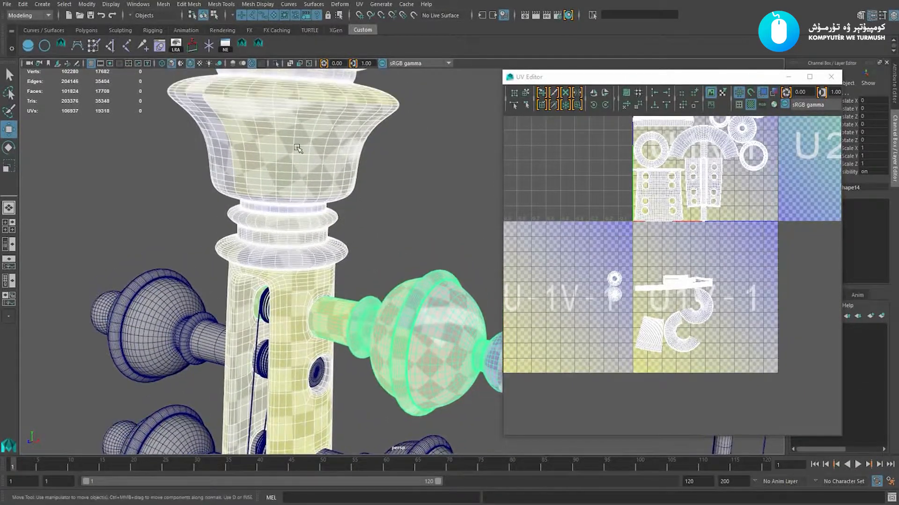
pyautogui.keyDown('alt'); pyautogui.moveTo(338, 285); pyautogui.dragTo(357, 261); pyautogui.keyUp('alt')
pyautogui.keyDown('alt'); pyautogui.moveTo(357, 261); pyautogui.dragTo(366, 265, button='right'); pyautogui.keyUp('alt')
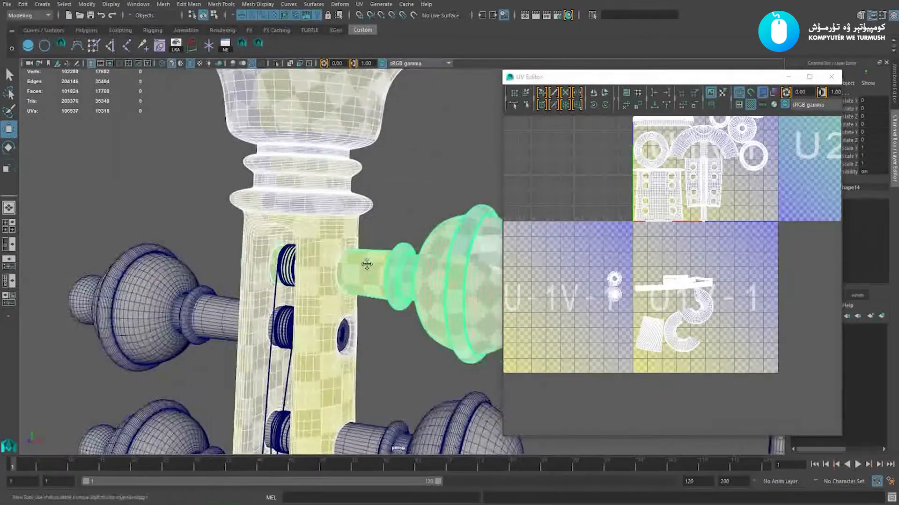
pyautogui.keyDown('alt'); pyautogui.moveTo(366, 265); pyautogui.dragTo(287, 262, button='middle'); pyautogui.keyUp('alt')
pyautogui.keyDown('alt'); pyautogui.moveTo(358, 288); pyautogui.dragTo(336, 265); pyautogui.keyUp('alt')
pyautogui.keyDown('alt'); pyautogui.moveTo(336, 265); pyautogui.dragTo(220, 242, button='right'); pyautogui.keyUp('alt')
pyautogui.scroll(-3, 260, 333)
# Scale the peg's UV shells down slightly more and check their checker size against the headstock
pyautogui.moveTo(605, 309); pyautogui.dragTo(688, 309, button='right')
pyautogui.moveTo(722, 372); pyautogui.dragTo(721, 372)
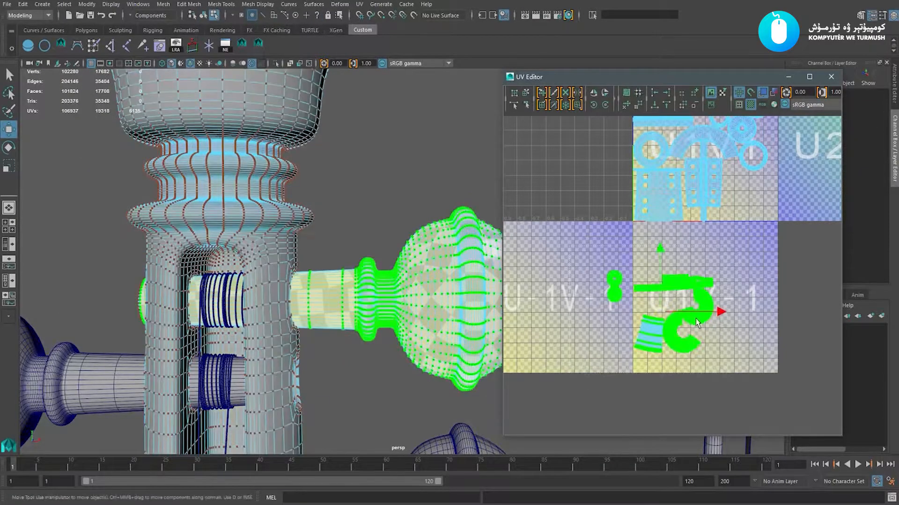
pyautogui.press('r')
pyautogui.moveTo(657, 314); pyautogui.dragTo(651, 313)
pyautogui.press('w')
pyautogui.scroll(-1, 635, 312)
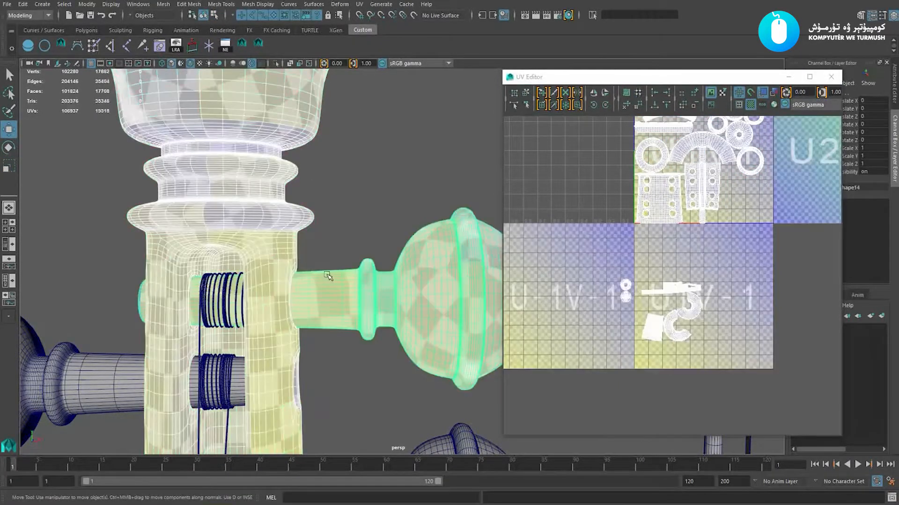
pyautogui.keyDown('alt'); pyautogui.moveTo(339, 310); pyautogui.dragTo(332, 272); pyautogui.keyUp('alt')
pyautogui.scroll(-1, 654, 295)
pyautogui.keyDown('alt'); pyautogui.moveTo(660, 246); pyautogui.dragTo(650, 250, button='middle'); pyautogui.keyUp('alt')
# Select the peg's scaled UV shells, shift them up and across beneath the 0–1 tile, and turn off the checker display
pyautogui.scroll(2, 654, 281)
pyautogui.moveTo(653, 289); pyautogui.dragTo(722, 283, button='right')
pyautogui.moveTo(586, 265); pyautogui.dragTo(746, 387)
pyautogui.moveTo(646, 317); pyautogui.dragTo(691, 273)
pyautogui.keyDown('alt'); pyautogui.moveTo(744, 172); pyautogui.dragTo(663, 250, button='middle'); pyautogui.keyUp('alt')
pyautogui.click(750, 104)
# Widen the UV Editor and expand it to full screen on the upper headstock shells in the 0–1 tile
pyautogui.keyDown('alt'); pyautogui.moveTo(663, 251); pyautogui.dragTo(701, 284, button='right'); pyautogui.keyUp('alt')
pyautogui.keyDown('alt'); pyautogui.moveTo(683, 184); pyautogui.dragTo(672, 255, button='middle'); pyautogui.keyUp('alt')
pyautogui.keyDown('alt'); pyautogui.moveTo(664, 212); pyautogui.dragTo(670, 219, button='middle'); pyautogui.keyUp('alt')
pyautogui.keyDown('alt'); pyautogui.moveTo(636, 171); pyautogui.dragTo(644, 176, button='right'); pyautogui.keyUp('alt')
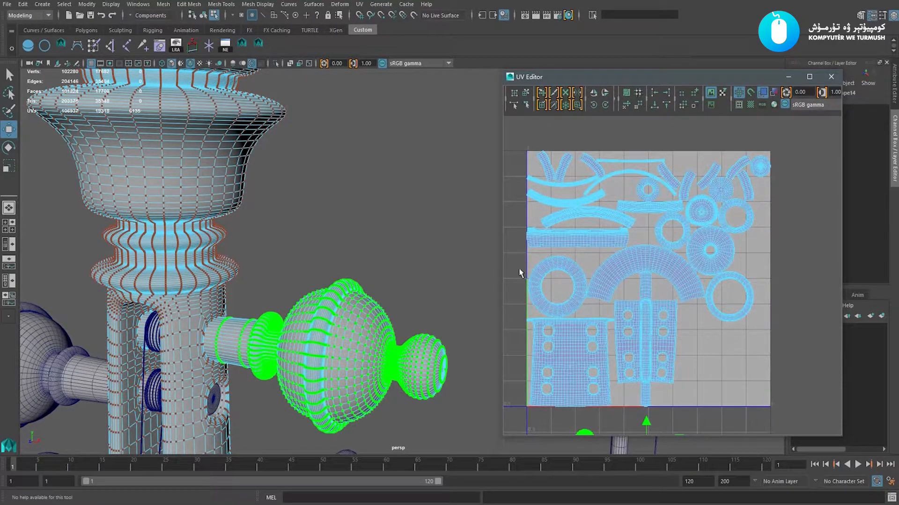
pyautogui.moveTo(501, 262); pyautogui.dragTo(326, 259)
pyautogui.keyDown('alt'); pyautogui.moveTo(542, 218); pyautogui.dragTo(536, 218, button='middle'); pyautogui.keyUp('alt')
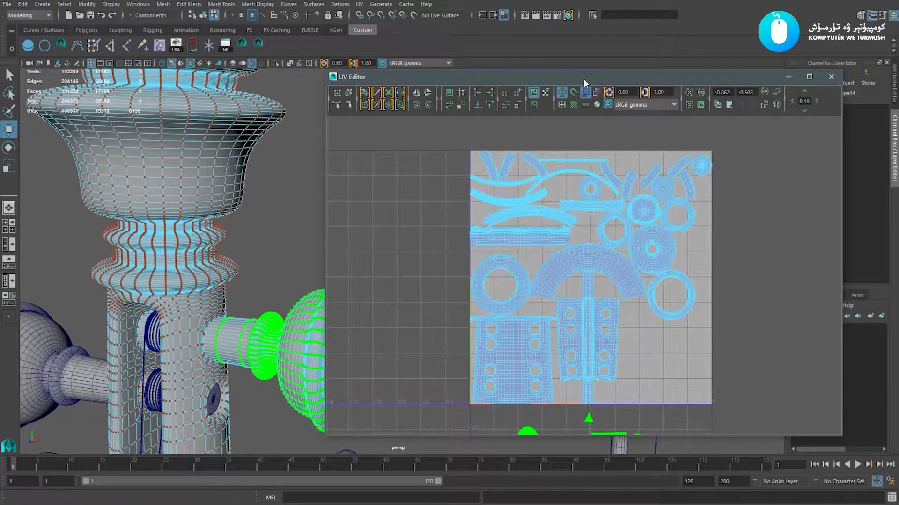
pyautogui.hotkey('ctrl', 'space')
pyautogui.keyDown('alt'); pyautogui.moveTo(567, 173); pyautogui.dragTo(468, 187, button='right'); pyautogui.keyUp('alt')
pyautogui.keyDown('alt'); pyautogui.moveTo(445, 191); pyautogui.dragTo(486, 274, button='middle'); pyautogui.keyUp('alt')
pyautogui.keyDown('alt'); pyautogui.moveTo(441, 173); pyautogui.dragTo(556, 195, button='right'); pyautogui.keyUp('alt')
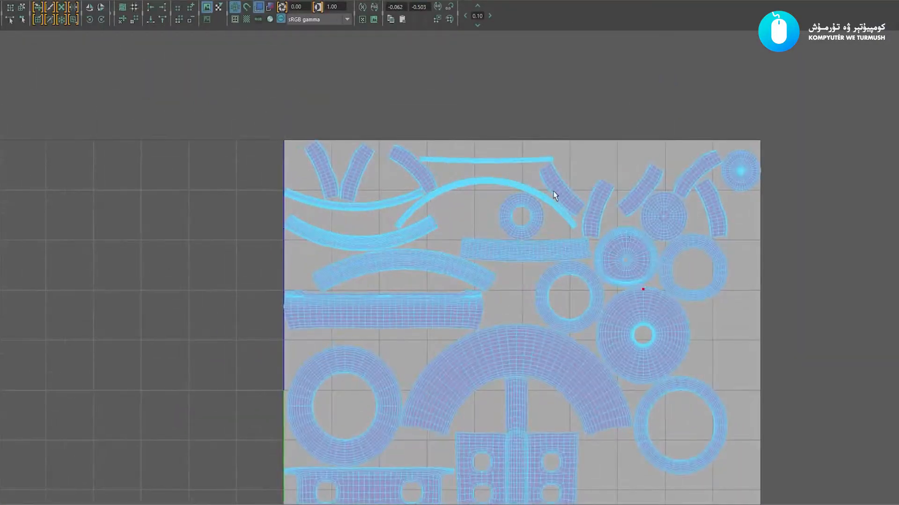
pyautogui.keyDown('alt'); pyautogui.moveTo(431, 161); pyautogui.dragTo(420, 184, button='middle'); pyautogui.keyUp('alt')
pyautogui.keyDown('alt'); pyautogui.moveTo(420, 185); pyautogui.dragTo(519, 220, button='right'); pyautogui.keyUp('alt')
pyautogui.keyDown('alt'); pyautogui.moveTo(688, 243); pyautogui.dragTo(627, 236, button='middle'); pyautogui.keyUp('alt')
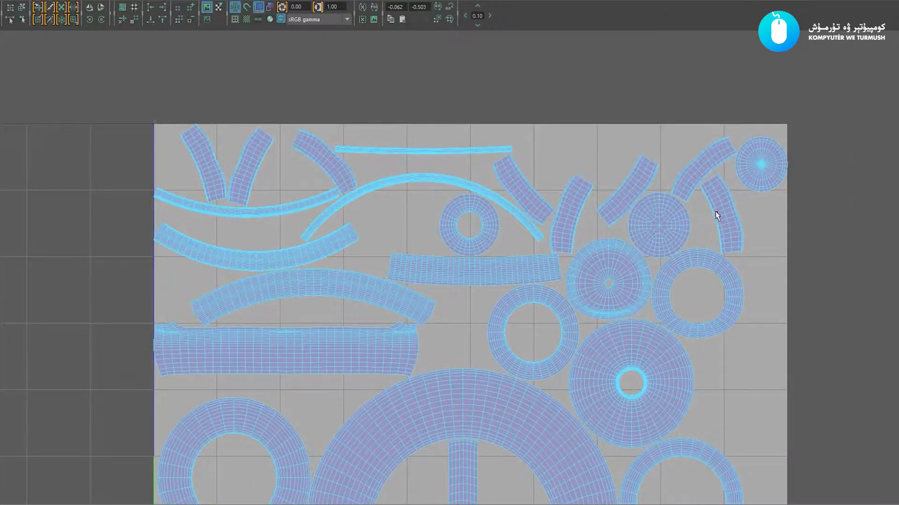
# Rotate the small diagonal strip shell to horizontal and place it near the upper edge of the tile
pyautogui.click(639, 184)
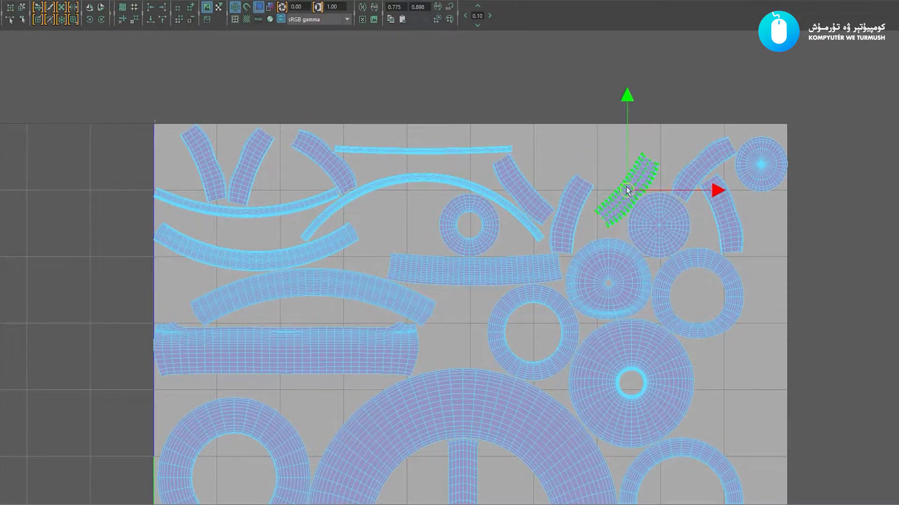
pyautogui.moveTo(627, 190); pyautogui.dragTo(563, 135)
pyautogui.moveTo(607, 103); pyautogui.dragTo(636, 164)
pyautogui.press('w')
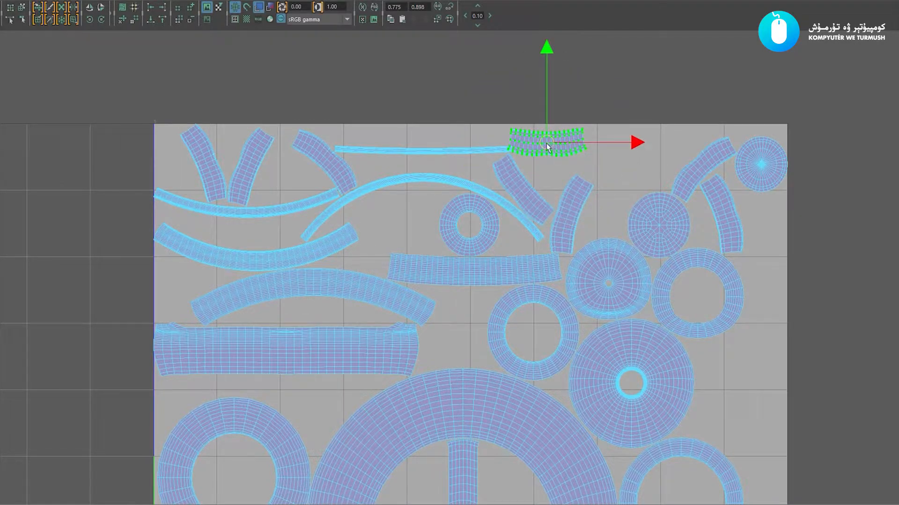
pyautogui.moveTo(546, 143); pyautogui.dragTo(571, 150)
# Move the long, nearly straight thin strip shell up and slightly left against the tile's upper edge, and deselect it
pyautogui.click(466, 150)
pyautogui.keyDown('alt'); pyautogui.moveTo(445, 178); pyautogui.dragTo(487, 178, button='middle'); pyautogui.keyUp('alt')
pyautogui.moveTo(483, 149); pyautogui.dragTo(467, 131)
pyautogui.keyDown('alt'); pyautogui.moveTo(466, 135); pyautogui.dragTo(502, 154, button='middle'); pyautogui.keyUp('alt')
pyautogui.keyDown('alt'); pyautogui.moveTo(502, 154); pyautogui.dragTo(526, 185, button='right'); pyautogui.keyUp('alt')
pyautogui.click(562, 144)
pyautogui.scroll(1, 515, 140)
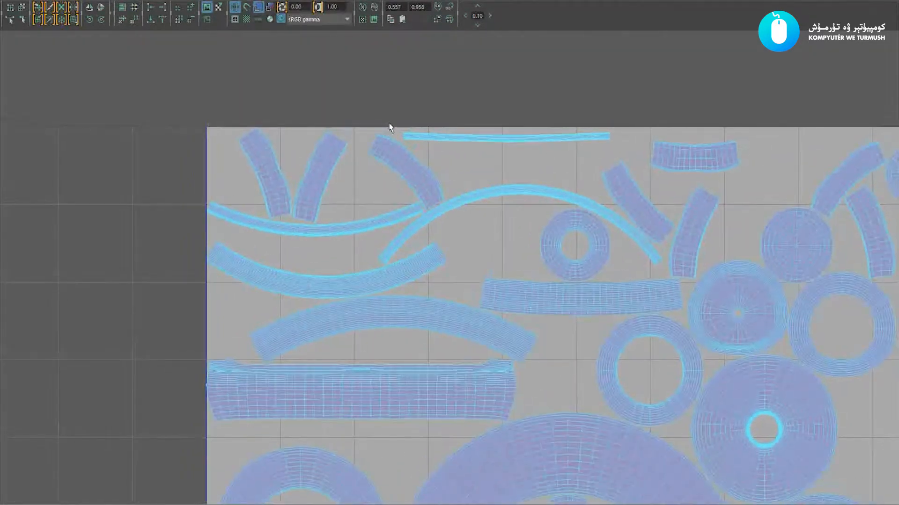
# Rotate the small strip shell beside the two upright strips and fit it above the thin curved strip
pyautogui.click(412, 161)
pyautogui.press('e')
pyautogui.moveTo(455, 97); pyautogui.dragTo(420, 203)
pyautogui.press('w')
pyautogui.moveTo(402, 167); pyautogui.dragTo(362, 185)
pyautogui.press('e')
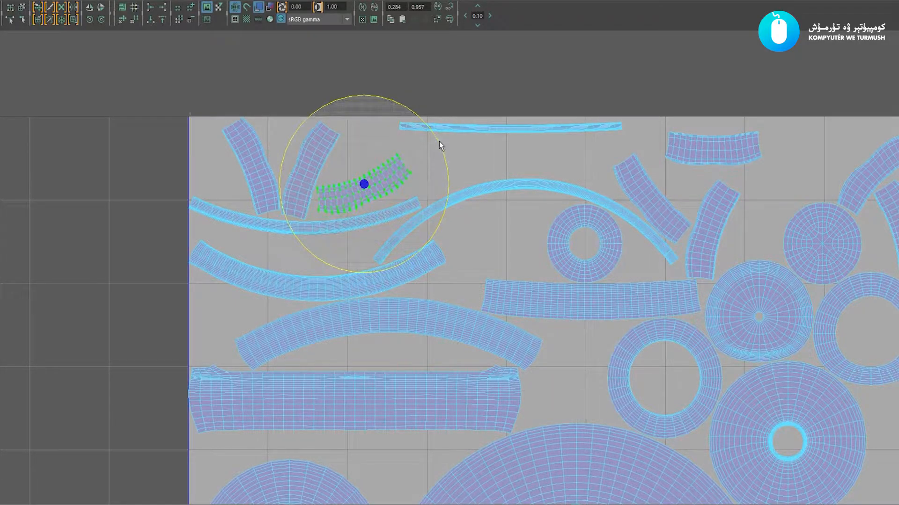
pyautogui.press('w')
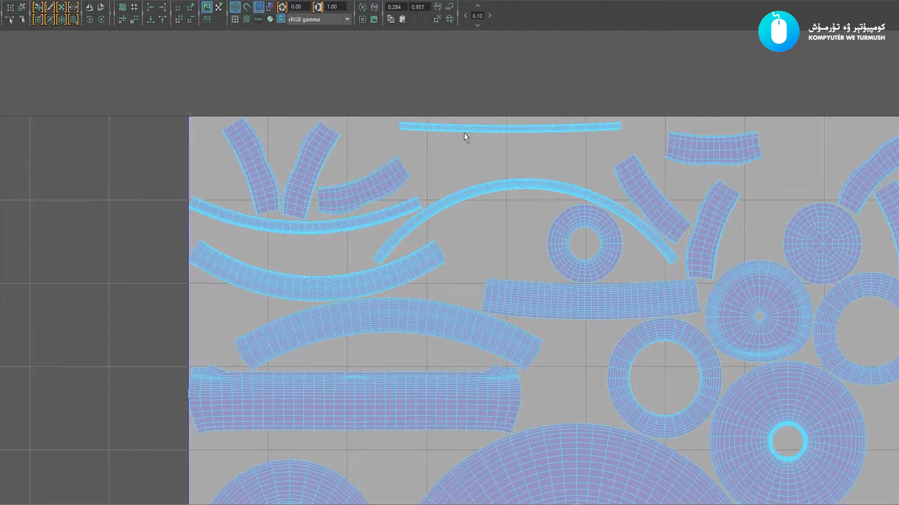
# Slide the long, nearly straight thin strip shell further left along the tile's upper edge and deselect it
pyautogui.click(466, 129)
pyautogui.moveTo(512, 129); pyautogui.dragTo(451, 127)
pyautogui.click(477, 160)
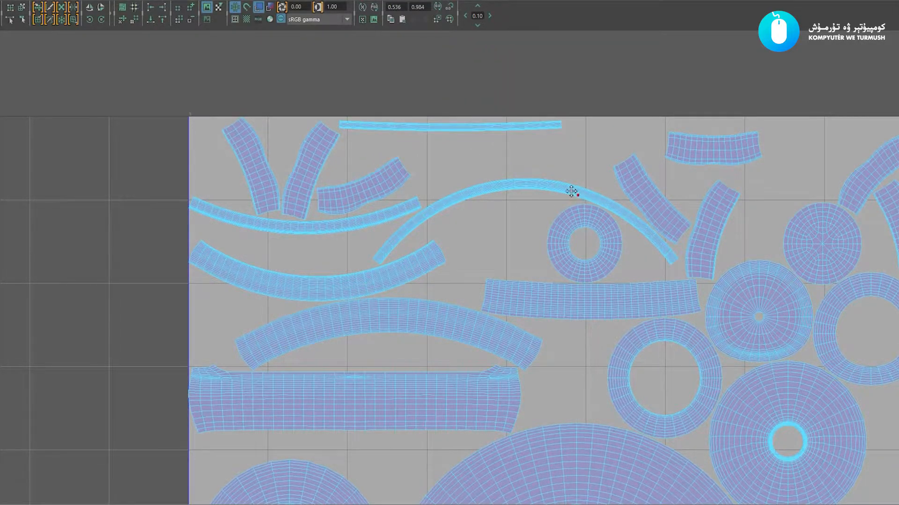
# Turn the thick arched strip shell above the large rectangular shell upside down and nest it beneath the curved strip above
pyautogui.keyDown('alt'); pyautogui.moveTo(571, 191); pyautogui.dragTo(575, 176, button='middle'); pyautogui.keyUp('alt')
pyautogui.keyDown('alt'); pyautogui.moveTo(581, 196); pyautogui.dragTo(477, 183, button='right'); pyautogui.keyUp('alt')
pyautogui.moveTo(459, 178)
pyautogui.keyDown('alt'); pyautogui.mouseDown(button='middle')
pyautogui.moveTo(465, 167)
pyautogui.moveTo(428, 155)
pyautogui.moveTo(466, 187)
pyautogui.mouseUp(button='middle'); pyautogui.keyUp('alt')
pyautogui.keyDown('alt'); pyautogui.moveTo(431, 217); pyautogui.dragTo(443, 220, button='middle'); pyautogui.keyUp('alt')
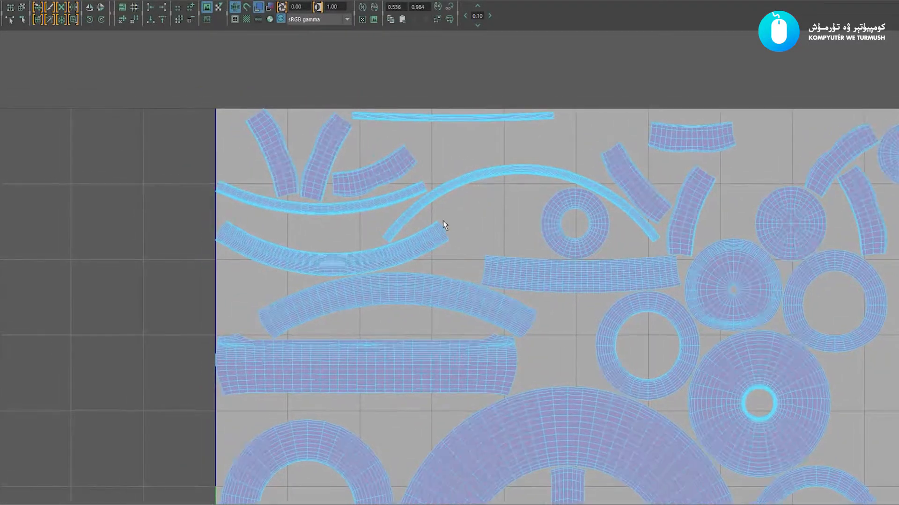
pyautogui.keyDown('alt'); pyautogui.moveTo(456, 259); pyautogui.dragTo(445, 276, button='middle'); pyautogui.keyUp('alt')
pyautogui.click(438, 300)
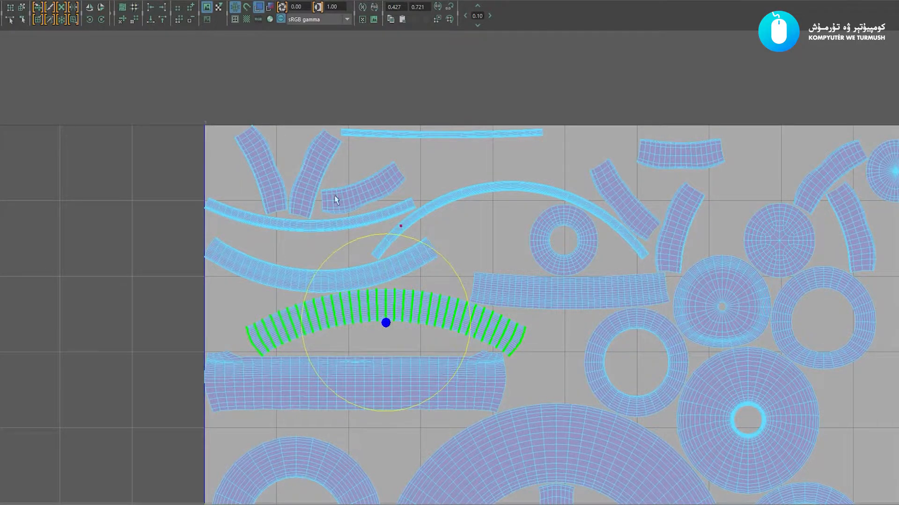
pyautogui.click(100, 21)
pyautogui.click(98, 21)
pyautogui.press('w')
pyautogui.keyDown('alt'); pyautogui.moveTo(330, 230); pyautogui.dragTo(366, 193, button='middle'); pyautogui.keyUp('alt')
pyautogui.keyDown('alt'); pyautogui.moveTo(365, 193); pyautogui.dragTo(411, 302, button='right'); pyautogui.keyUp('alt')
pyautogui.moveTo(412, 307); pyautogui.dragTo(375, 272)
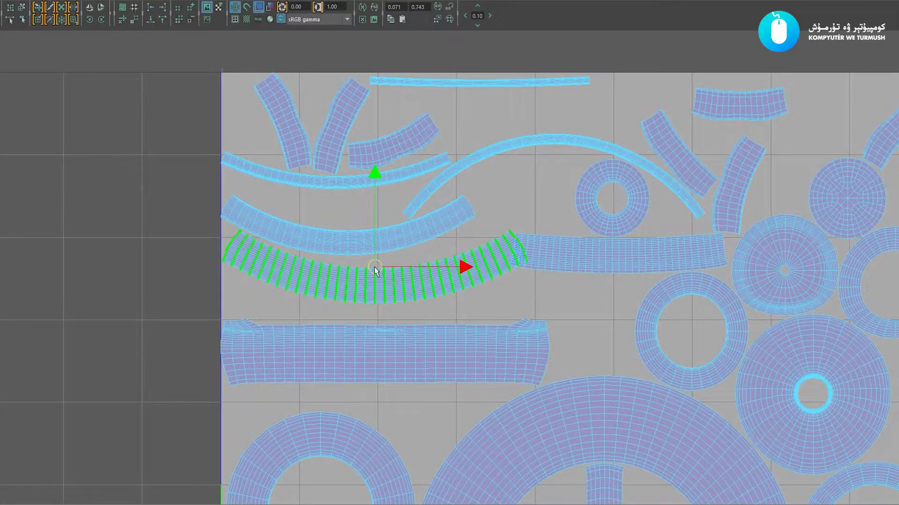
# Raise the large rectangular shell close beneath the flipped curved strip, nudge it slightly right and deselect it
pyautogui.keyDown('alt'); pyautogui.moveTo(352, 248); pyautogui.dragTo(367, 245, button='middle'); pyautogui.keyUp('alt')
pyautogui.keyDown('alt'); pyautogui.moveTo(374, 248); pyautogui.dragTo(450, 281, button='right'); pyautogui.keyUp('alt')
pyautogui.keyDown('alt'); pyautogui.moveTo(588, 267); pyautogui.dragTo(574, 259, button='right'); pyautogui.keyUp('alt')
pyautogui.keyDown('alt'); pyautogui.moveTo(574, 259); pyautogui.dragTo(550, 265, button='middle'); pyautogui.keyUp('alt')
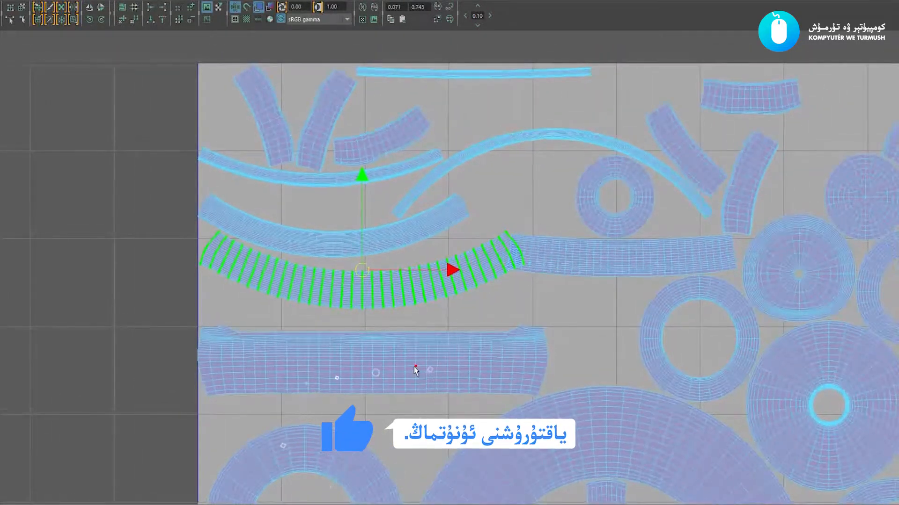
pyautogui.click(411, 362)
pyautogui.keyDown('alt'); pyautogui.moveTo(449, 369); pyautogui.dragTo(384, 360, button='right'); pyautogui.keyUp('alt')
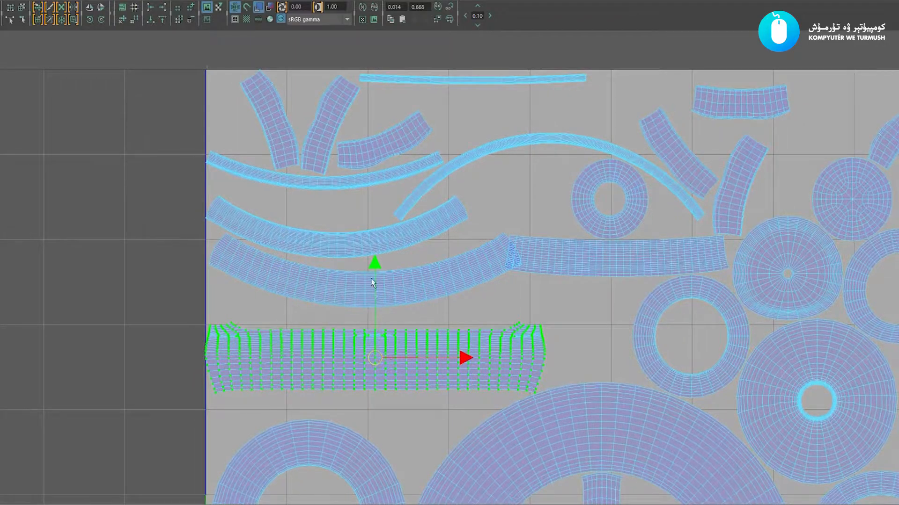
pyautogui.moveTo(375, 265); pyautogui.dragTo(379, 245)
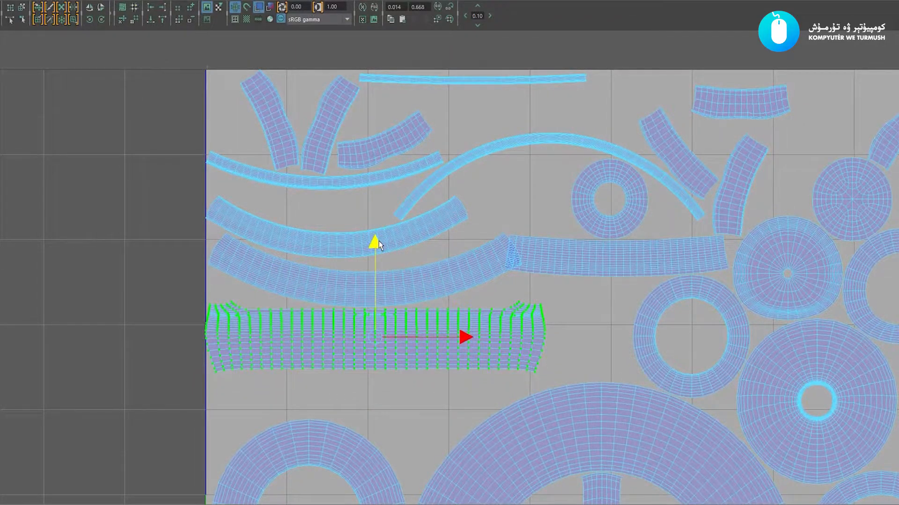
pyautogui.moveTo(465, 337); pyautogui.dragTo(468, 338)
pyautogui.click(594, 320)
pyautogui.keyDown('alt'); pyautogui.moveTo(591, 308); pyautogui.dragTo(557, 335, button='middle'); pyautogui.keyUp('alt')
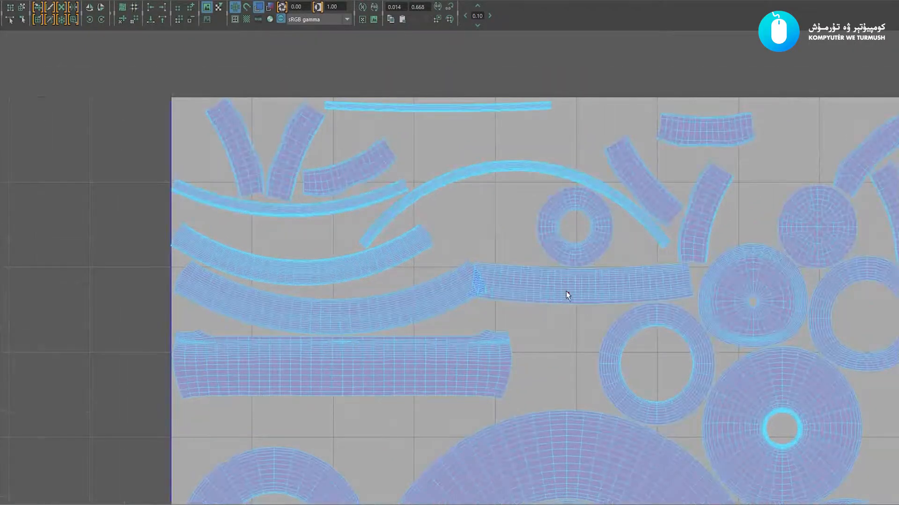
# Rotate the leftmost upright small strip shell to horizontal and place it in the tile's upper-left corner
pyautogui.keyDown('alt'); pyautogui.moveTo(542, 279); pyautogui.dragTo(584, 301, button='middle'); pyautogui.keyUp('alt')
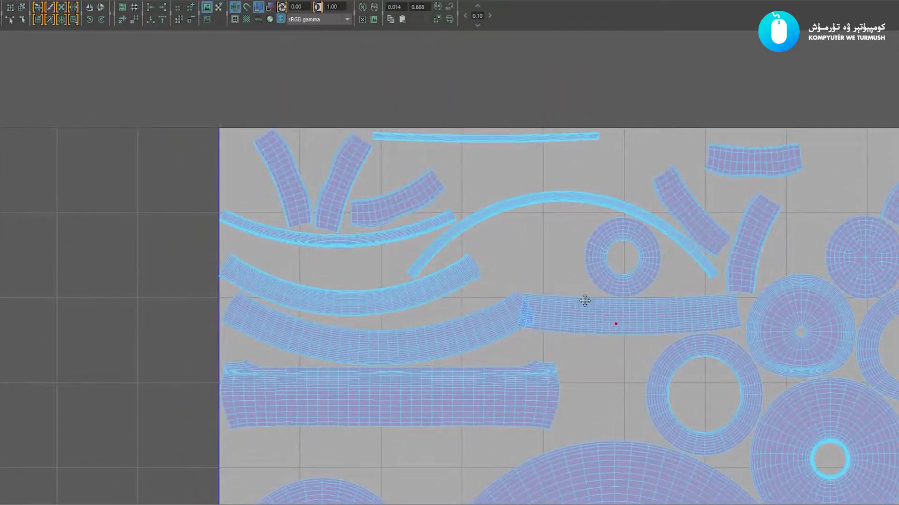
pyautogui.keyDown('alt'); pyautogui.moveTo(385, 226); pyautogui.dragTo(410, 229, button='middle'); pyautogui.keyUp('alt')
pyautogui.click(328, 204)
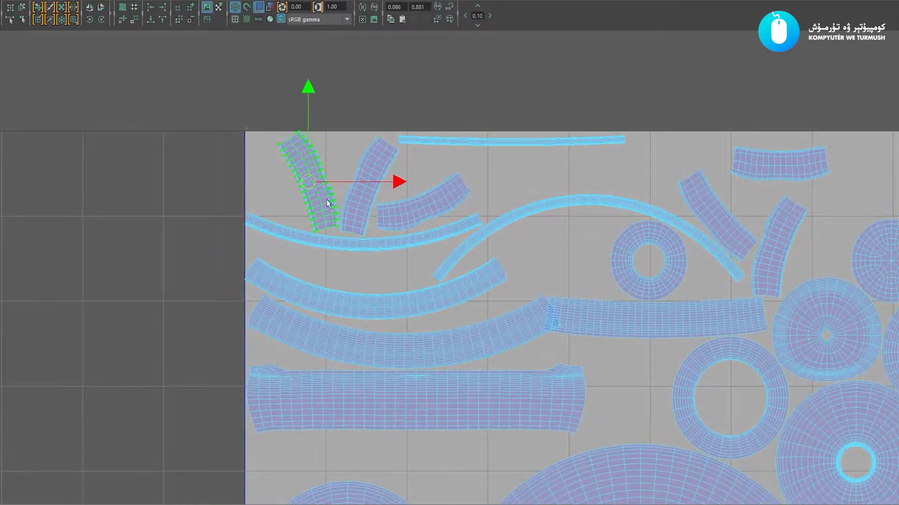
pyautogui.press('e')
pyautogui.moveTo(354, 113); pyautogui.dragTo(266, 100)
pyautogui.press('w')
pyautogui.moveTo(305, 180); pyautogui.dragTo(296, 153)
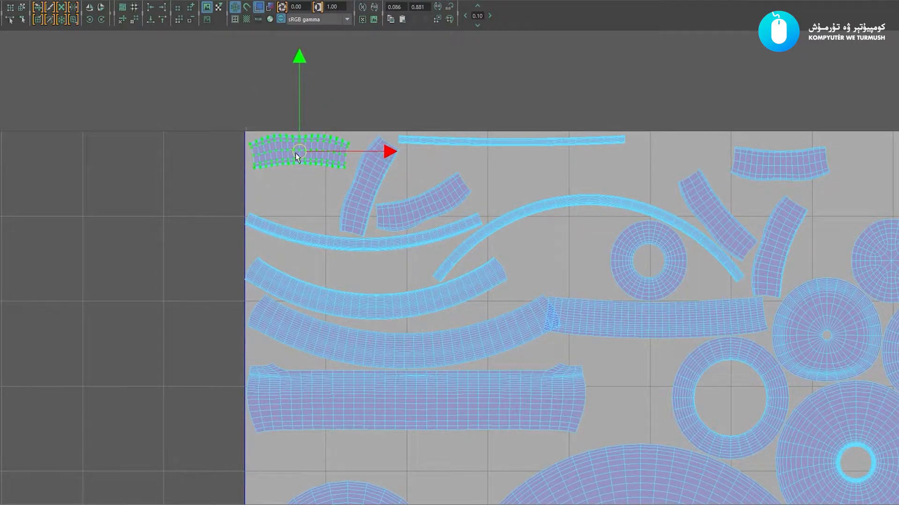
# Rotate the remaining tilted upright small strip to horizontal and stack it directly beneath the corner strip
pyautogui.click(369, 185)
pyautogui.press('e')
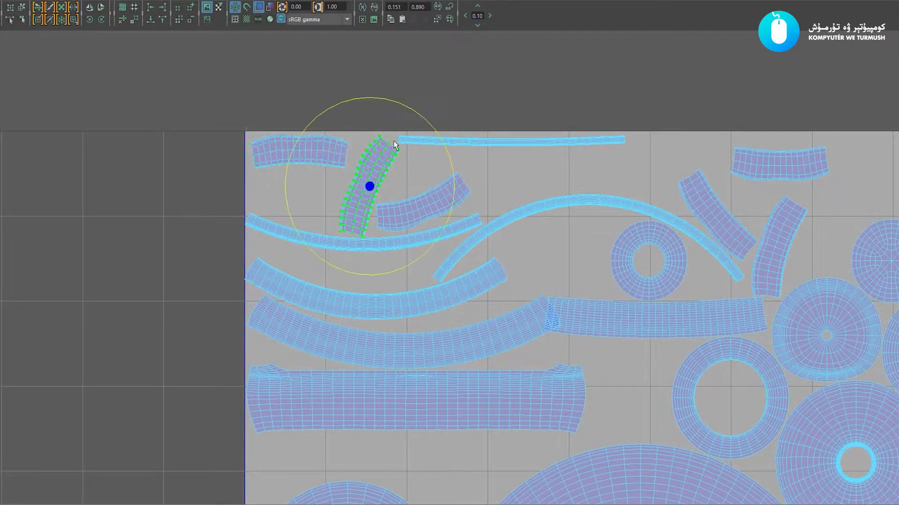
pyautogui.moveTo(411, 113); pyautogui.dragTo(494, 210)
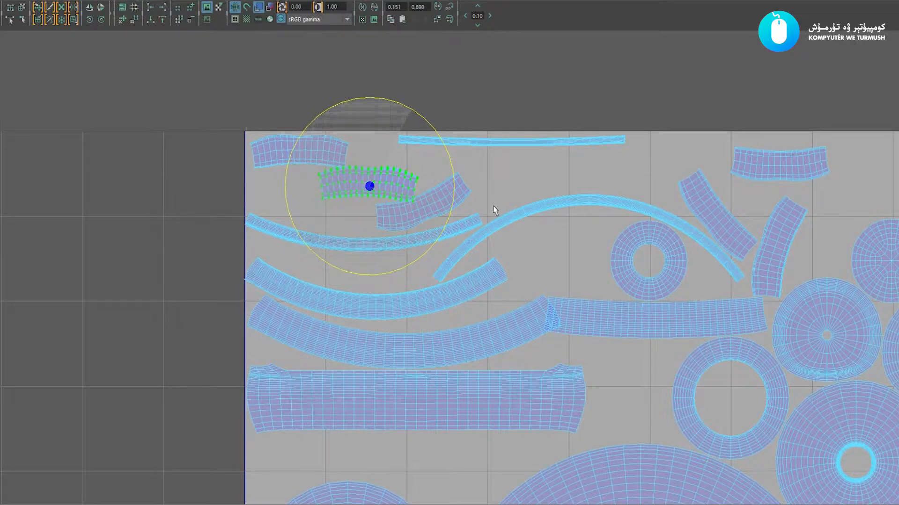
pyautogui.press('w')
pyautogui.moveTo(369, 186); pyautogui.dragTo(301, 186)
pyautogui.press('e')
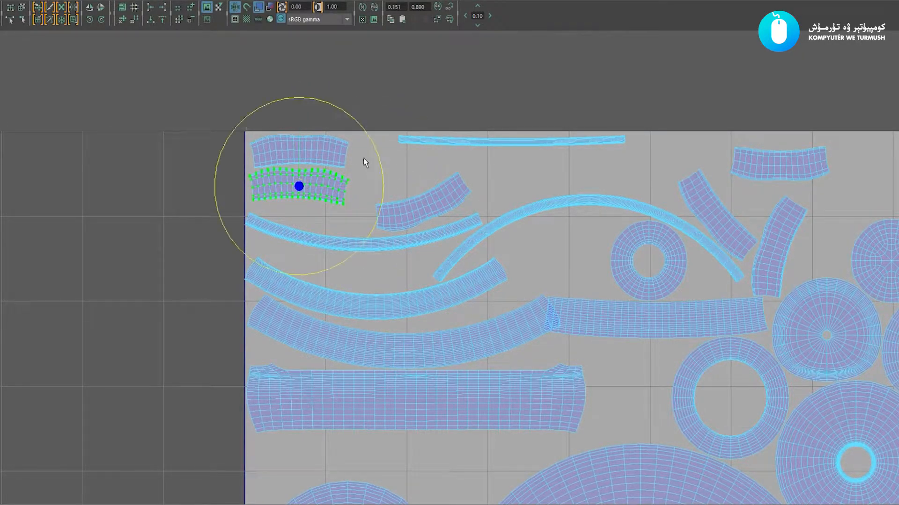
# Rotate the small diagonal strip shell upright and fit it right beside the two stacked horizontal strips
pyautogui.click(436, 204)
pyautogui.moveTo(436, 204); pyautogui.dragTo(391, 103)
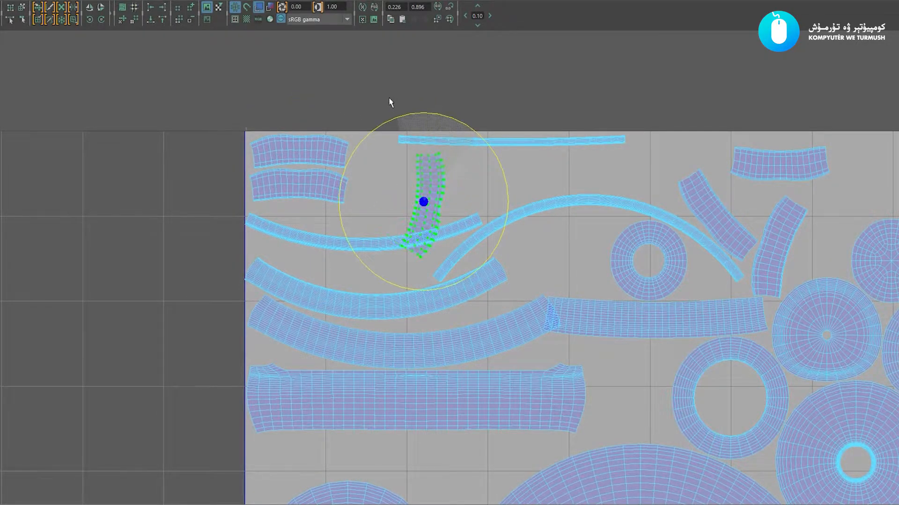
pyautogui.press('w')
pyautogui.moveTo(426, 206); pyautogui.dragTo(371, 191)
pyautogui.press('e')
pyautogui.moveTo(412, 114); pyautogui.dragTo(304, 277)
pyautogui.press('w')
pyautogui.keyDown('alt'); pyautogui.moveTo(344, 211); pyautogui.dragTo(391, 235, button='right'); pyautogui.keyUp('alt')
pyautogui.keyDown('alt'); pyautogui.moveTo(392, 234); pyautogui.dragTo(429, 265, button='middle'); pyautogui.keyUp('alt')
pyautogui.keyDown('alt'); pyautogui.moveTo(359, 190); pyautogui.dragTo(384, 212, button='right'); pyautogui.keyUp('alt')
pyautogui.keyDown('alt'); pyautogui.moveTo(385, 212); pyautogui.dragTo(392, 234, button='middle'); pyautogui.keyUp('alt')
pyautogui.scroll(1, 369, 234)
pyautogui.scroll(1, 403, 219)
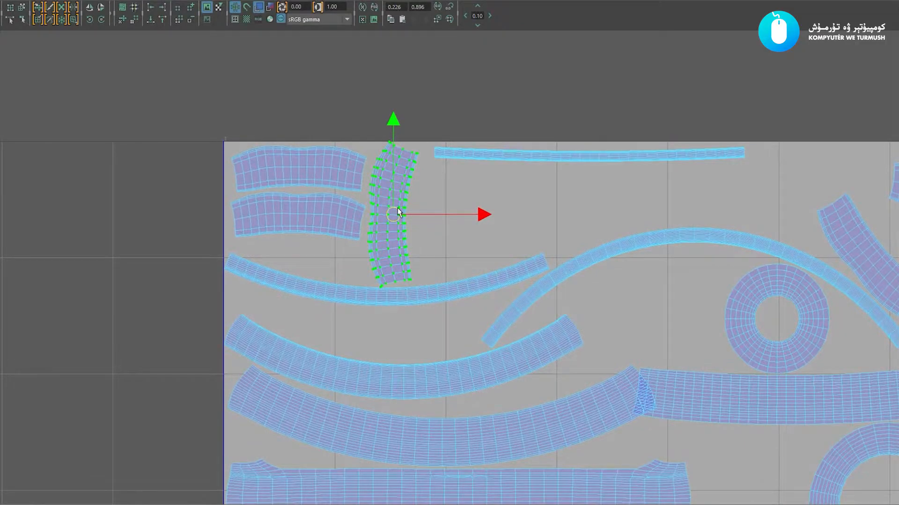
# Lower the thin curved strip slightly and nudge the upright small strip closer to the two stacked strips
pyautogui.click(376, 297)
pyautogui.moveTo(388, 197); pyautogui.dragTo(389, 284)
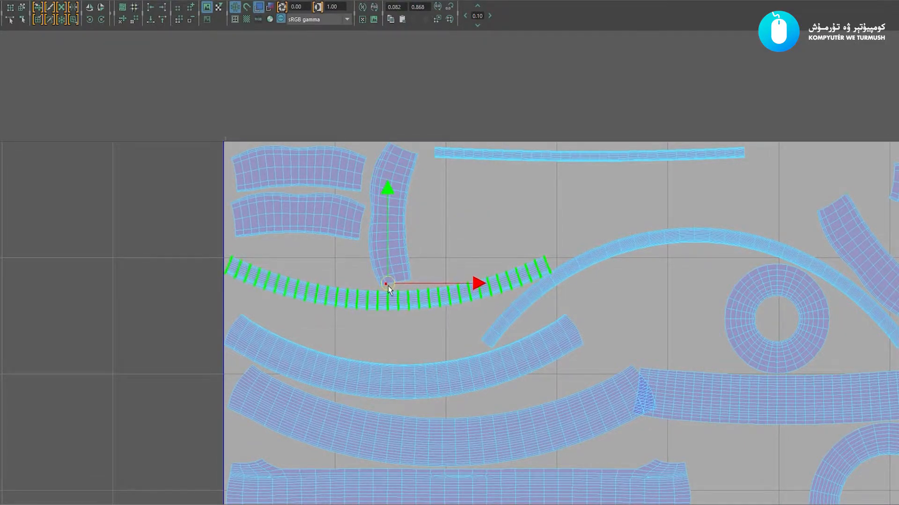
pyautogui.click(397, 229)
pyautogui.moveTo(392, 219); pyautogui.dragTo(388, 221)
pyautogui.scroll(1, 391, 235)
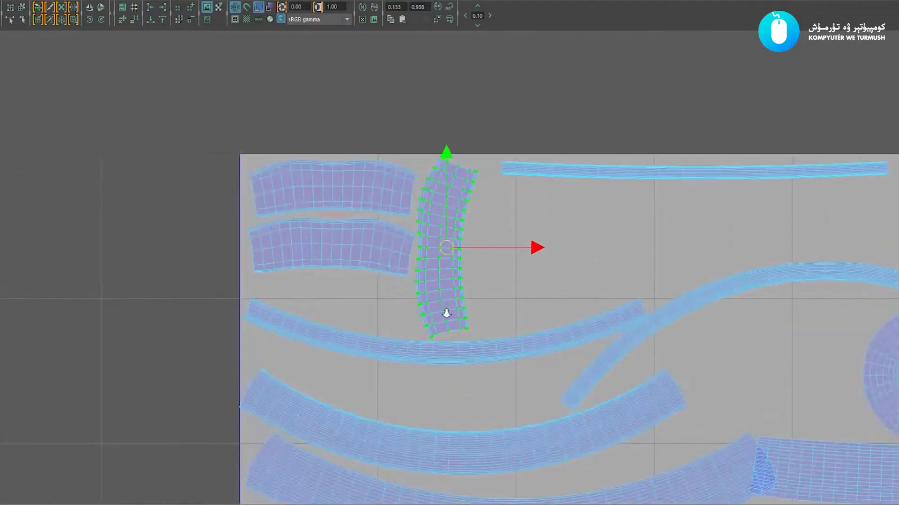
# Shift the two stacked horizontal strips down toward the thin curved strip, keeping a small gap between them, and deselect
pyautogui.click(371, 241)
pyautogui.moveTo(336, 249); pyautogui.dragTo(355, 273)
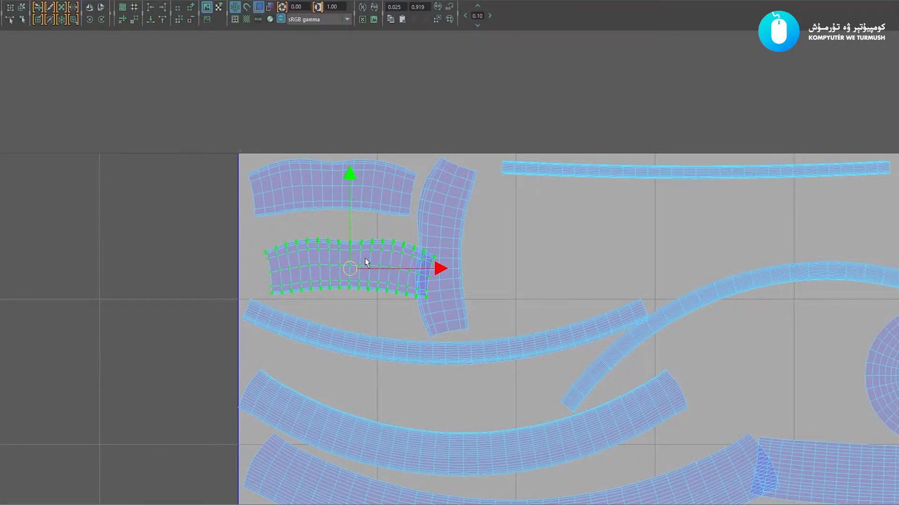
pyautogui.moveTo(350, 268); pyautogui.dragTo(327, 267)
pyautogui.click(369, 201)
pyautogui.moveTo(333, 186); pyautogui.dragTo(328, 209)
pyautogui.scroll(-3, 471, 255)
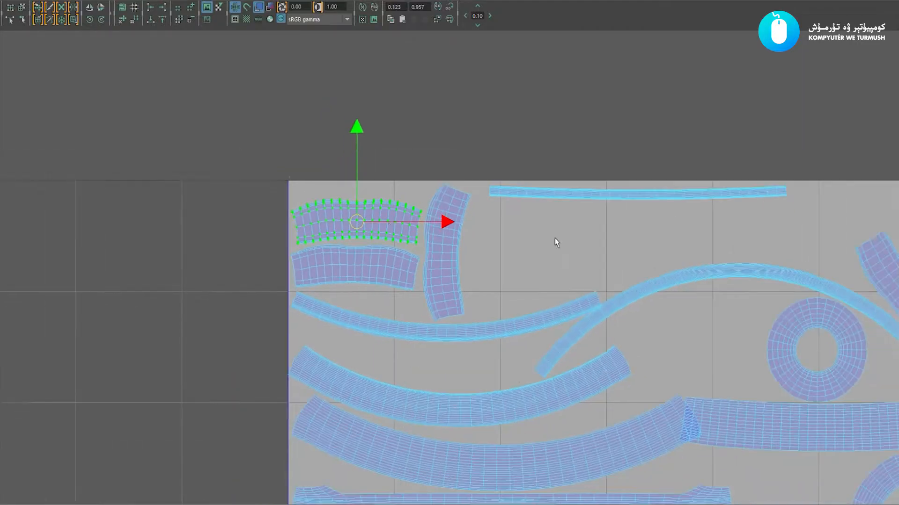
pyautogui.keyDown('alt'); pyautogui.moveTo(750, 246); pyautogui.dragTo(588, 215, button='middle'); pyautogui.keyUp('alt')
pyautogui.click(750, 242)
# Raise the long thin arched strip shell toward the straight strip along the tile's upper edge
pyautogui.keyDown('alt'); pyautogui.moveTo(522, 246); pyautogui.dragTo(533, 221, button='middle'); pyautogui.keyUp('alt')
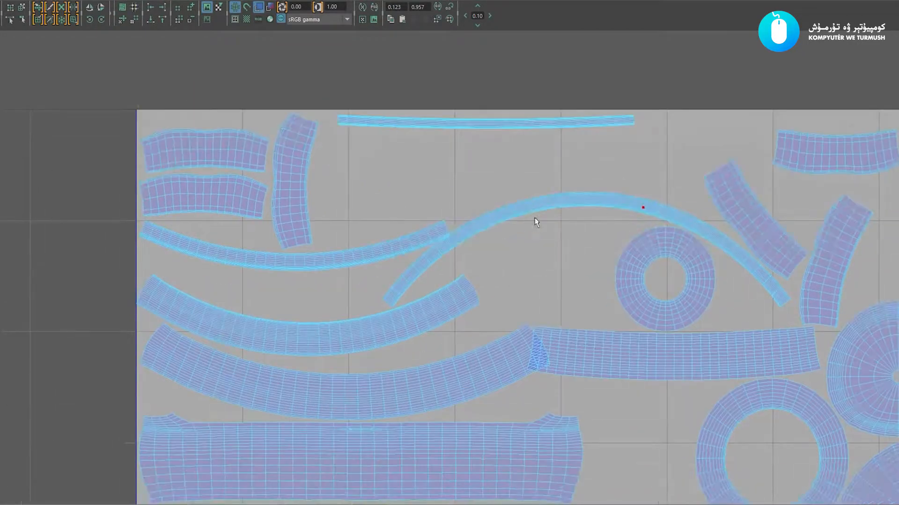
pyautogui.scroll(-1, 395, 256)
pyautogui.click(490, 229)
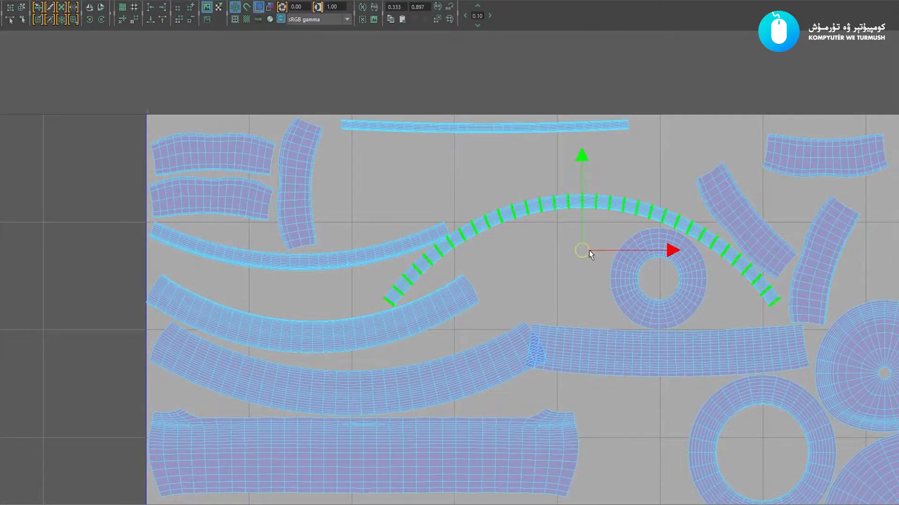
pyautogui.moveTo(589, 252); pyautogui.dragTo(598, 199)
# Swap the thin and thick curved strips so the thin one nests beneath the thick one, and deselect
pyautogui.click(363, 256)
pyautogui.moveTo(303, 244); pyautogui.dragTo(310, 297)
pyautogui.keyDown('shift'); pyautogui.click(339, 338); pyautogui.keyUp('shift')
pyautogui.click(354, 257)
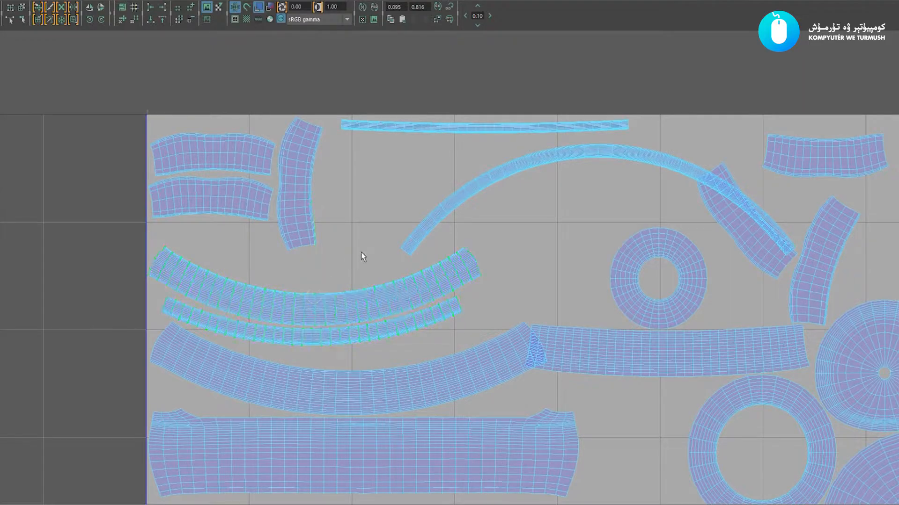
# Slide the long straight thin strip left along the tile's upper edge, next to the upright small strip
pyautogui.keyDown('alt'); pyautogui.moveTo(355, 256); pyautogui.dragTo(373, 245, button='middle'); pyautogui.keyUp('alt')
pyautogui.click(512, 126)
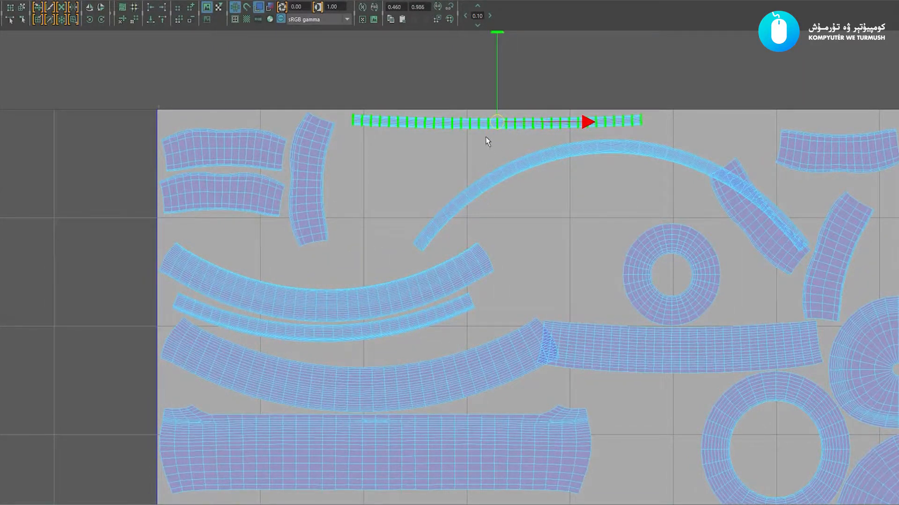
pyautogui.moveTo(495, 134)
pyautogui.mouseDown()
pyautogui.moveTo(468, 166)
pyautogui.moveTo(483, 122)
pyautogui.mouseUp()
# Move the long thin arched strip down and left so its end sits beside the upright small strip, and deselect it
pyautogui.keyDown('alt'); pyautogui.moveTo(486, 213); pyautogui.dragTo(453, 207, button='middle'); pyautogui.keyUp('alt')
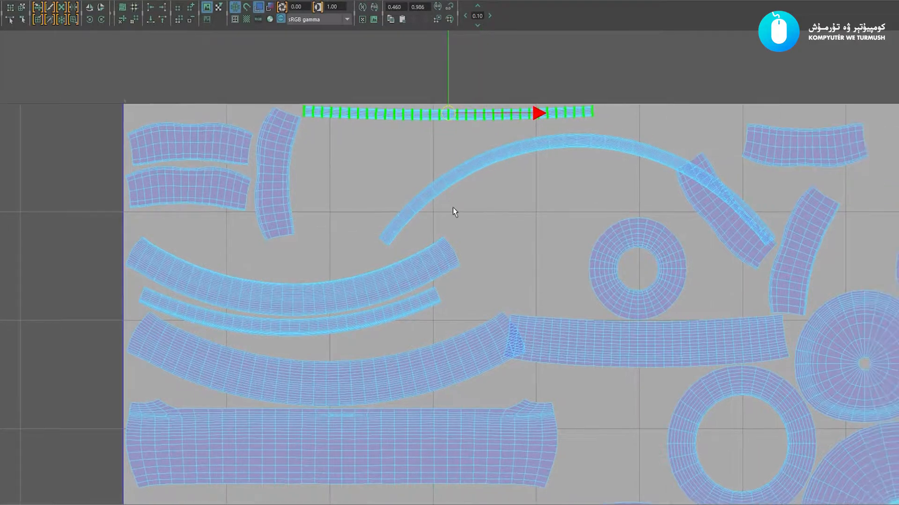
pyautogui.click(518, 158)
pyautogui.moveTo(576, 190); pyautogui.dragTo(479, 213)
pyautogui.keyDown('alt'); pyautogui.moveTo(488, 268); pyautogui.dragTo(436, 243, button='right'); pyautogui.keyUp('alt')
pyautogui.keyDown('alt'); pyautogui.moveTo(435, 243); pyautogui.dragTo(413, 240, button='middle'); pyautogui.keyUp('alt')
pyautogui.moveTo(456, 218); pyautogui.dragTo(447, 225)
pyautogui.click(497, 169)
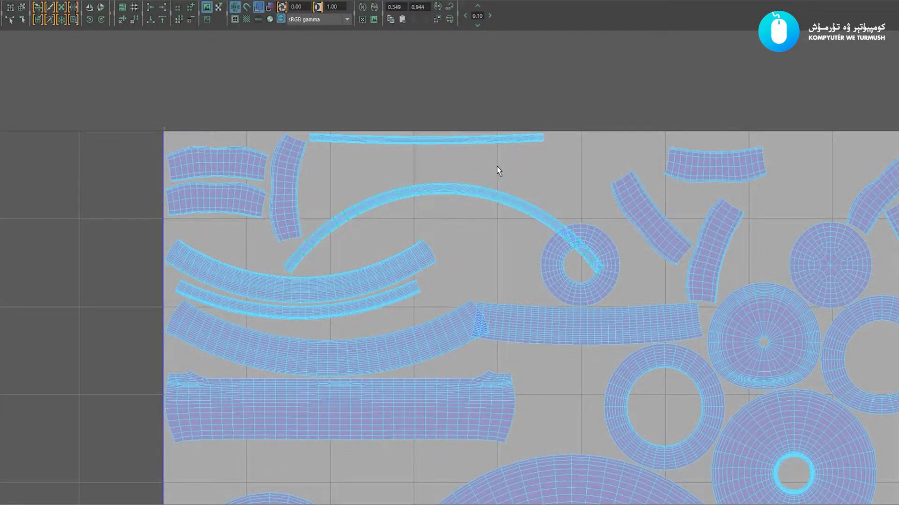
# Move the small ring shell left into the space beneath the thin arched strip
pyautogui.keyDown('alt'); pyautogui.moveTo(335, 174); pyautogui.dragTo(327, 176, button='middle'); pyautogui.keyUp('alt')
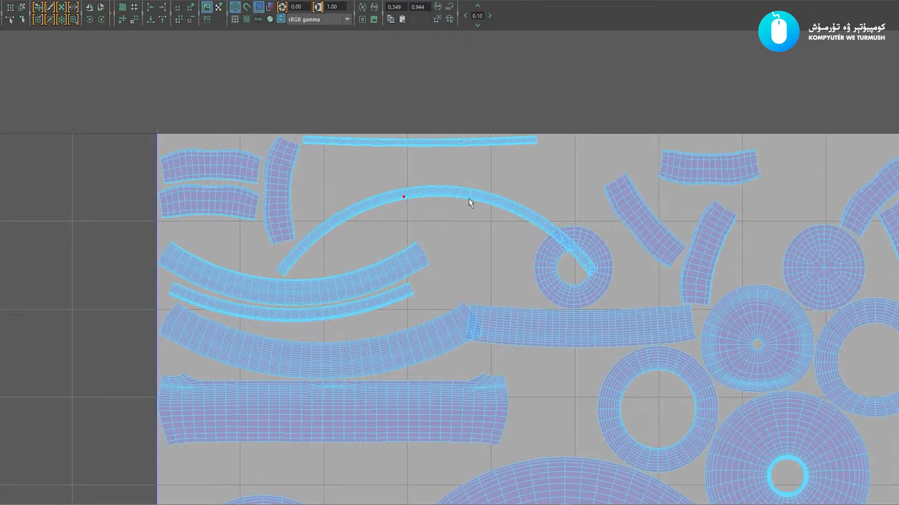
pyautogui.click(548, 271)
pyautogui.moveTo(574, 271); pyautogui.dragTo(475, 264)
# Move the nearest diagonal small strip beside the upright strip, rotate it to horizontal beneath the straight thin strip, and deselect it
pyautogui.keyDown('alt'); pyautogui.moveTo(627, 190); pyautogui.dragTo(598, 196, button='middle'); pyautogui.keyUp('alt')
pyautogui.click(611, 215)
pyautogui.moveTo(615, 225); pyautogui.dragTo(317, 165)
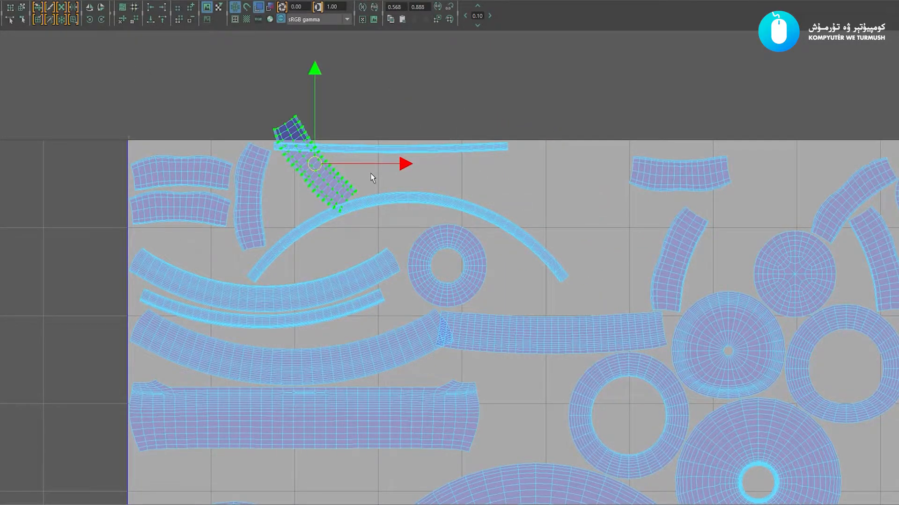
pyautogui.press('e')
pyautogui.moveTo(387, 123); pyautogui.dragTo(332, 70)
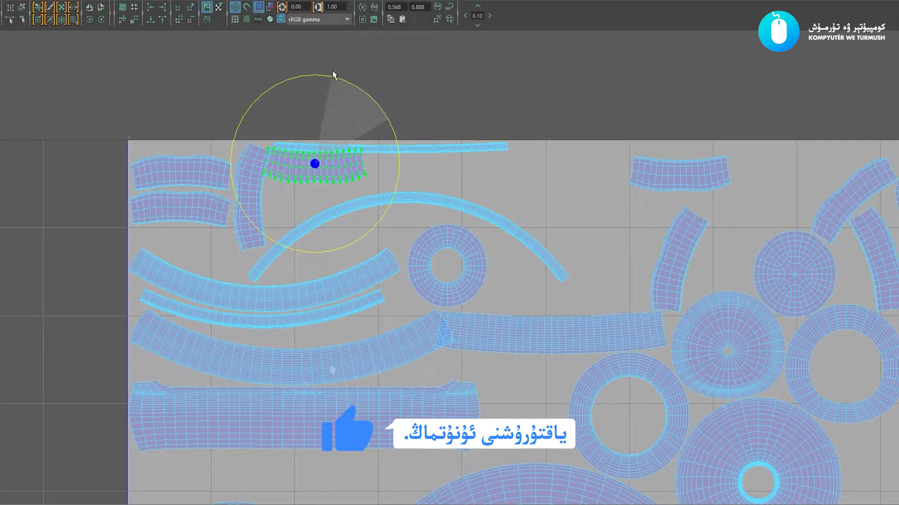
pyautogui.press('w')
pyautogui.moveTo(320, 170)
pyautogui.mouseDown()
pyautogui.moveTo(330, 182)
pyautogui.moveTo(321, 176)
pyautogui.mouseUp()
pyautogui.click(472, 199)
# Move the separate horizontal small strip left into line with the one beneath the straight thin strip
pyautogui.moveTo(550, 201)
pyautogui.keyDown('alt'); pyautogui.mouseDown(button='middle')
pyautogui.moveTo(456, 202)
pyautogui.moveTo(542, 192)
pyautogui.mouseUp(button='middle'); pyautogui.keyUp('alt')
pyautogui.click(562, 182)
pyautogui.moveTo(622, 180); pyautogui.dragTo(376, 179)
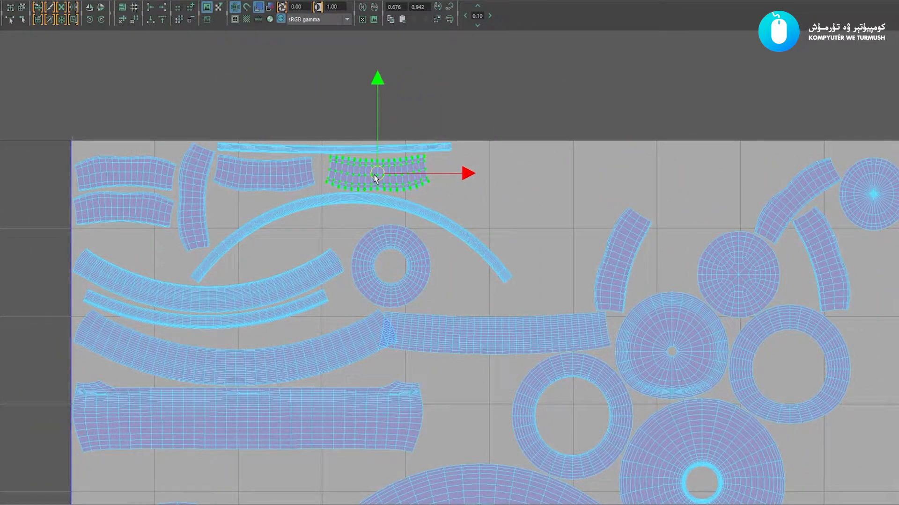
# Rotate the tilted small strip above the rounded disc to horizontal, place it at the straight thin strip's right end, and deselect it
pyautogui.scroll(-2, 469, 201)
pyautogui.scroll(-1, 594, 225)
pyautogui.click(626, 231)
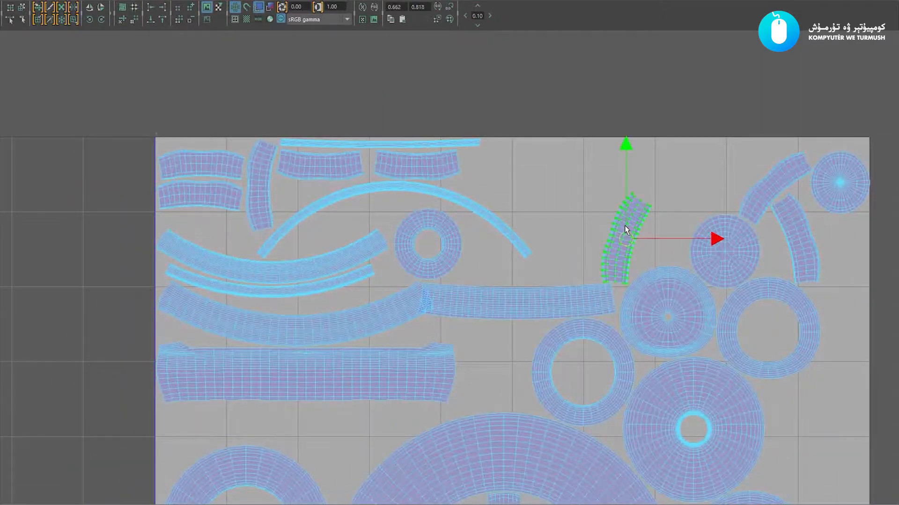
pyautogui.moveTo(605, 227); pyautogui.dragTo(570, 229)
pyautogui.moveTo(624, 166); pyautogui.dragTo(474, 205)
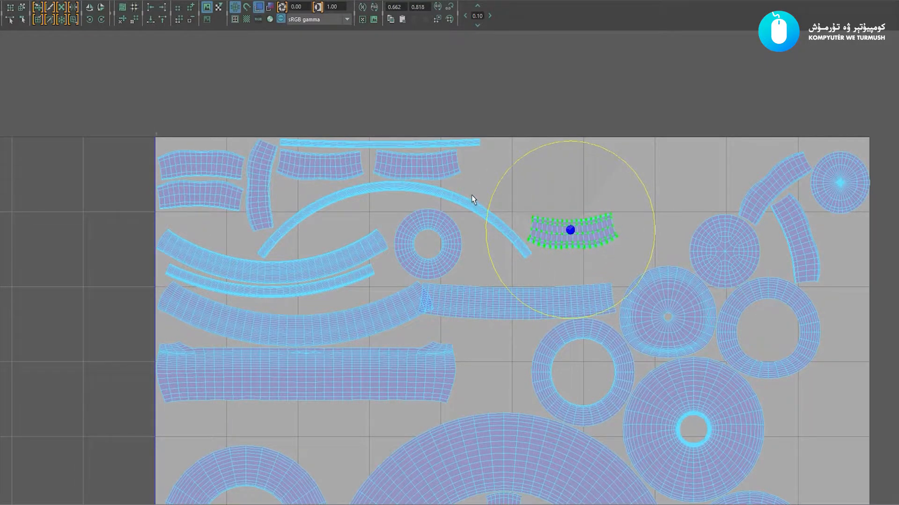
pyautogui.press('w')
pyautogui.moveTo(570, 230); pyautogui.dragTo(524, 156)
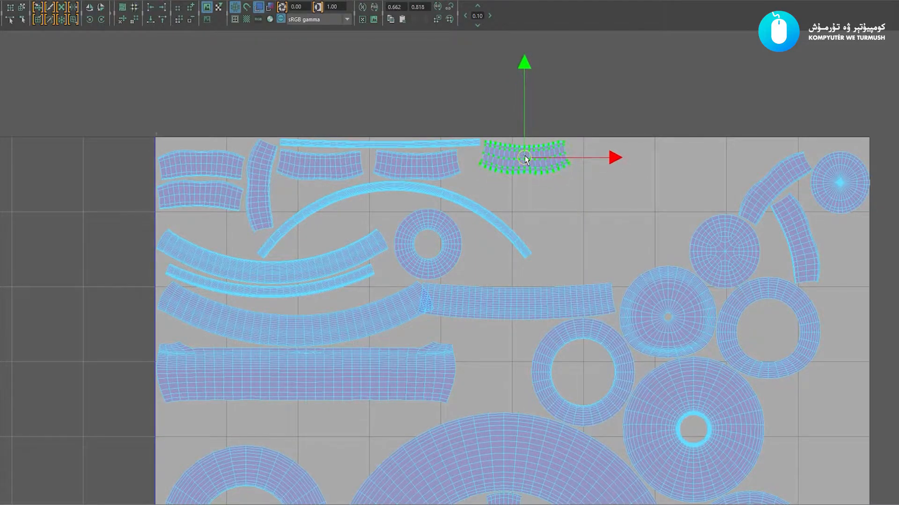
pyautogui.click(647, 210)
# Rotate the diagonal small strip beside the corner disc to slope the other way and nest it outside the arched strip's right shoulder
pyautogui.click(761, 203)
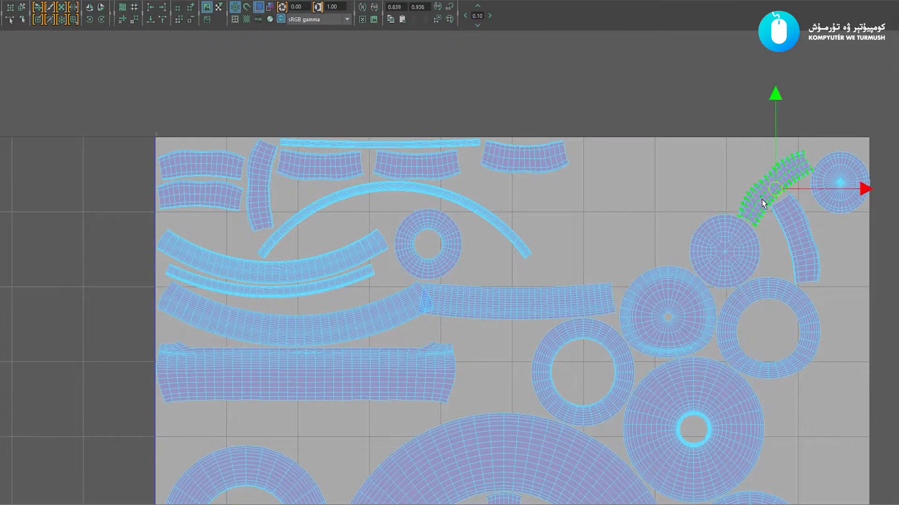
pyautogui.moveTo(774, 191); pyautogui.dragTo(603, 209)
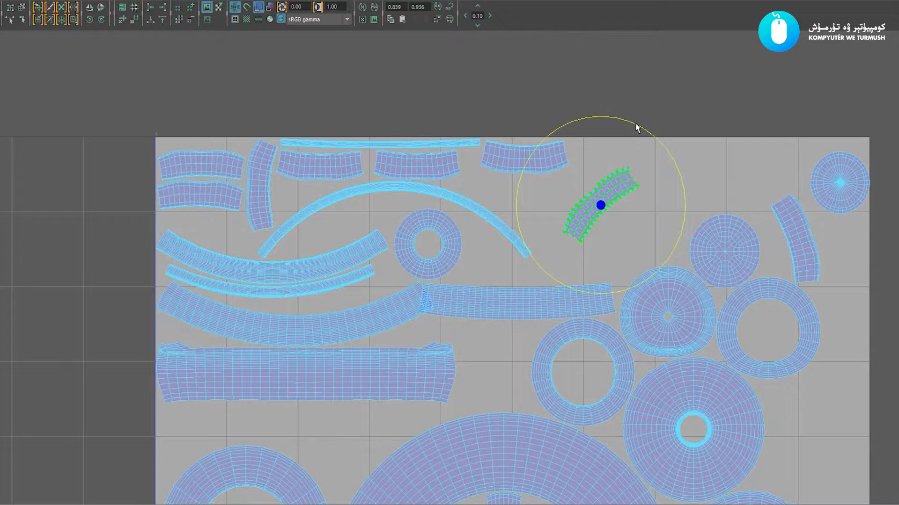
pyautogui.moveTo(637, 128); pyautogui.dragTo(658, 225)
pyautogui.press('w')
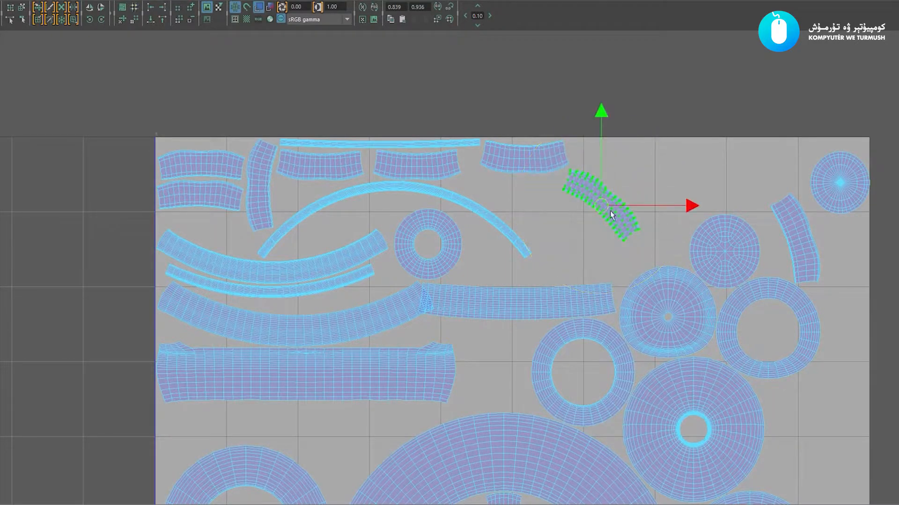
pyautogui.moveTo(608, 209); pyautogui.dragTo(500, 203)
pyautogui.press('e')
pyautogui.press('w')
pyautogui.scroll(1, 503, 203)
pyautogui.moveTo(503, 196); pyautogui.dragTo(504, 193)
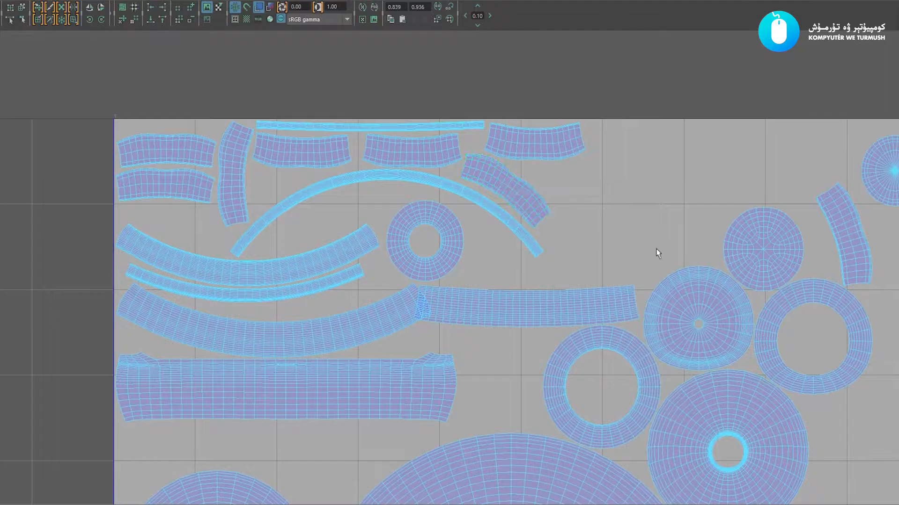
# Move the last tilted small strip beneath the right end of the arched strip and rotate it to horizontal
pyautogui.scroll(-2, 658, 253)
pyautogui.keyDown('alt'); pyautogui.moveTo(484, 199); pyautogui.dragTo(526, 189, button='middle'); pyautogui.keyUp('alt')
pyautogui.keyDown('alt'); pyautogui.moveTo(643, 200); pyautogui.dragTo(599, 208, button='middle'); pyautogui.keyUp('alt')
pyautogui.click(750, 229)
pyautogui.moveTo(752, 239); pyautogui.dragTo(576, 224)
pyautogui.press('e')
pyautogui.moveTo(601, 152); pyautogui.dragTo(602, 292)
pyautogui.press('w')
pyautogui.moveTo(558, 232); pyautogui.dragTo(499, 261)
# Reposition the horizontal small strip up and right, just beyond the arched strip's right end, and deselect it
pyautogui.keyDown('alt'); pyautogui.moveTo(500, 252); pyautogui.dragTo(580, 242, button='middle'); pyautogui.keyUp('alt')
pyautogui.keyDown('alt'); pyautogui.moveTo(580, 242); pyautogui.dragTo(763, 333, button='right'); pyautogui.keyUp('alt')
pyautogui.keyDown('alt'); pyautogui.moveTo(643, 222); pyautogui.dragTo(512, 223, button='middle'); pyautogui.keyUp('alt')
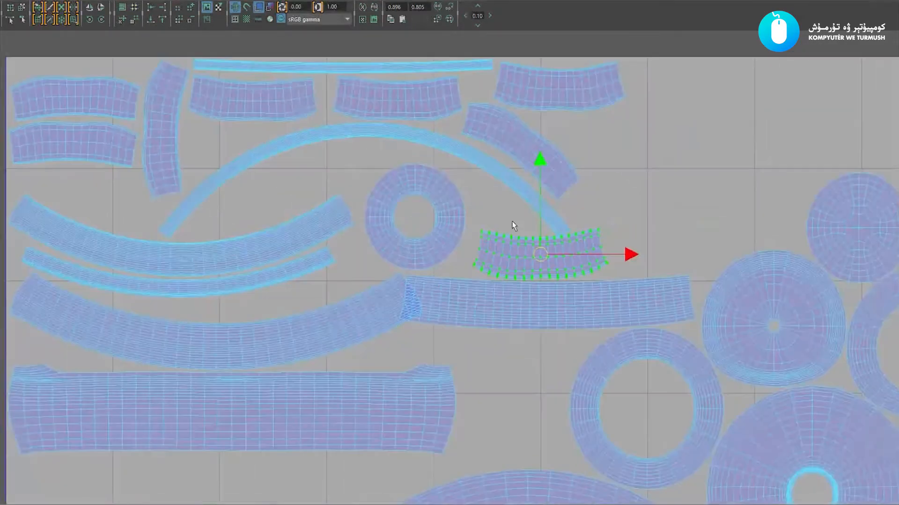
pyautogui.keyDown('alt'); pyautogui.moveTo(511, 223); pyautogui.dragTo(745, 300, button='right'); pyautogui.keyUp('alt')
pyautogui.moveTo(586, 248); pyautogui.dragTo(734, 186)
pyautogui.press('e')
pyautogui.press('w')
pyautogui.scroll(-1, 698, 227)
pyautogui.click(681, 246)
# Move the small disc from the tile's upper-right corner left to the end of the row of small strips
pyautogui.keyDown('alt'); pyautogui.moveTo(698, 227); pyautogui.dragTo(535, 226, button='right'); pyautogui.keyUp('alt')
pyautogui.keyDown('alt'); pyautogui.moveTo(535, 226); pyautogui.dragTo(399, 146, button='middle'); pyautogui.keyUp('alt')
pyautogui.keyDown('alt'); pyautogui.moveTo(558, 203); pyautogui.dragTo(445, 223, button='right'); pyautogui.keyUp('alt')
pyautogui.keyDown('alt'); pyautogui.moveTo(445, 228); pyautogui.dragTo(557, 211, button='middle'); pyautogui.keyUp('alt')
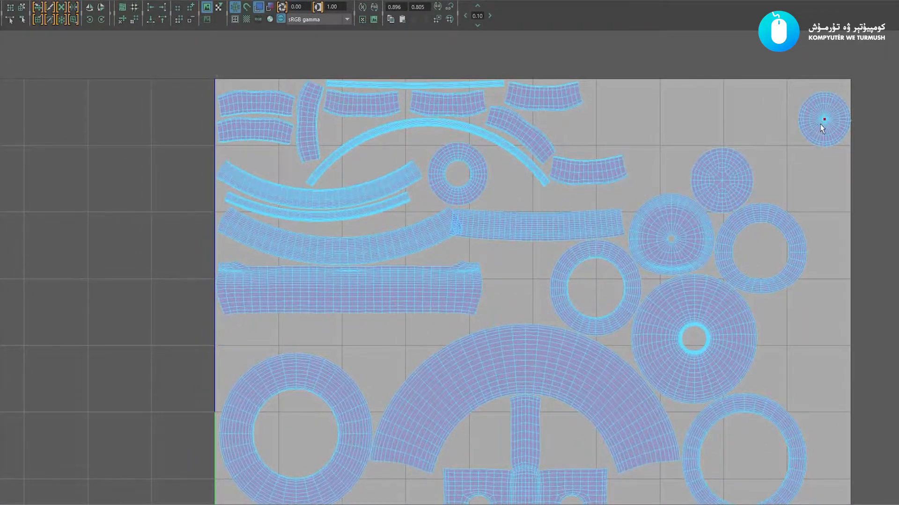
pyautogui.moveTo(833, 122); pyautogui.dragTo(621, 118)
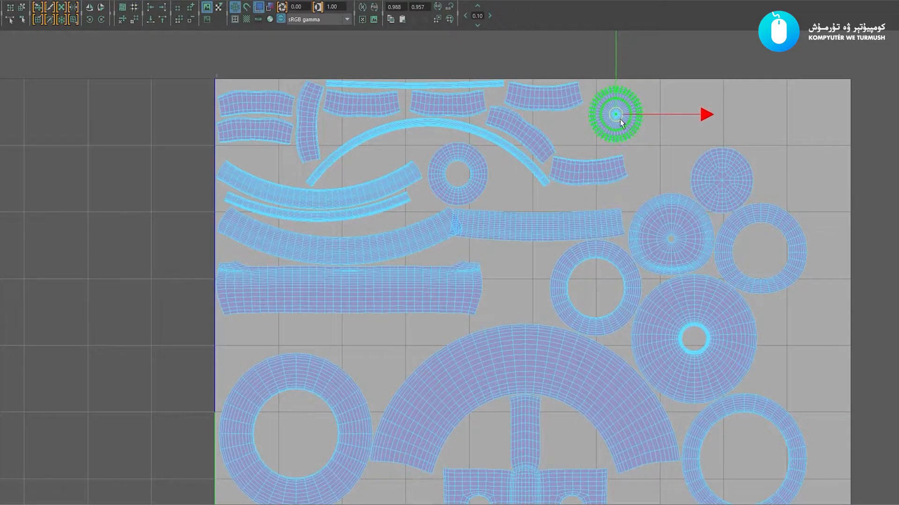
# Place the plain disc inside the large ring at the lower right and move both left against the perforated plate
pyautogui.keyDown('alt'); pyautogui.moveTo(642, 156); pyautogui.dragTo(742, 151, button='middle'); pyautogui.keyUp('alt')
pyautogui.keyDown('alt'); pyautogui.moveTo(706, 187); pyautogui.dragTo(662, 125, button='middle'); pyautogui.keyUp('alt')
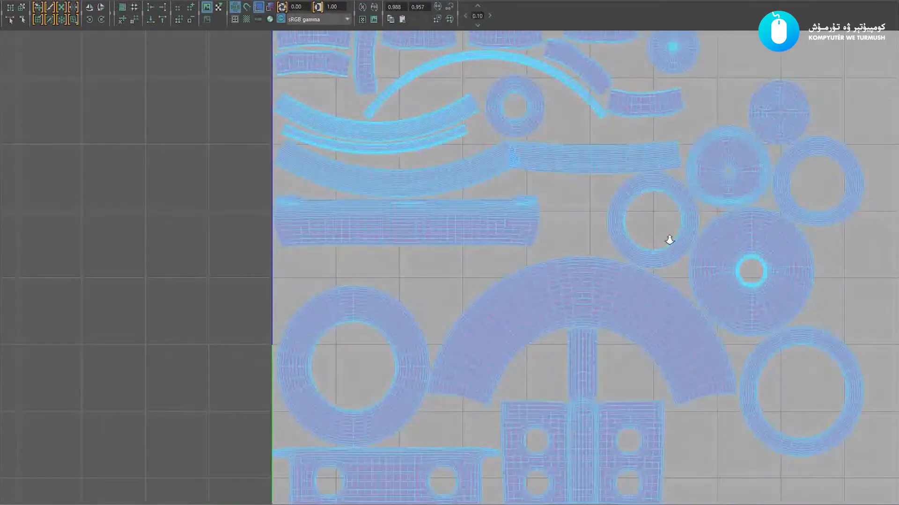
pyautogui.keyDown('alt'); pyautogui.moveTo(668, 238); pyautogui.dragTo(470, 218, button='right'); pyautogui.keyUp('alt')
pyautogui.keyDown('alt'); pyautogui.moveTo(470, 218); pyautogui.dragTo(487, 164, button='middle'); pyautogui.keyUp('alt')
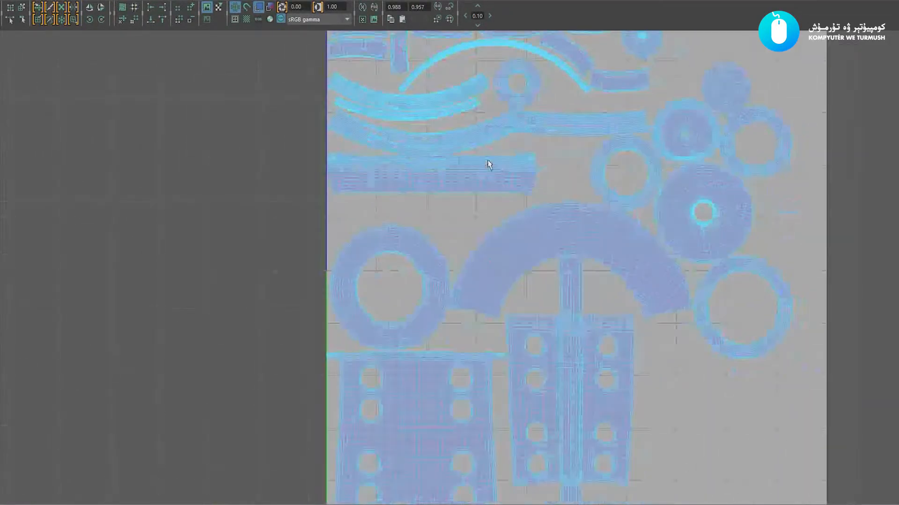
pyautogui.scroll(-2, 490, 301)
pyautogui.keyDown('alt'); pyautogui.moveTo(490, 301); pyautogui.dragTo(520, 308, button='middle'); pyautogui.keyUp('alt')
pyautogui.click(640, 157)
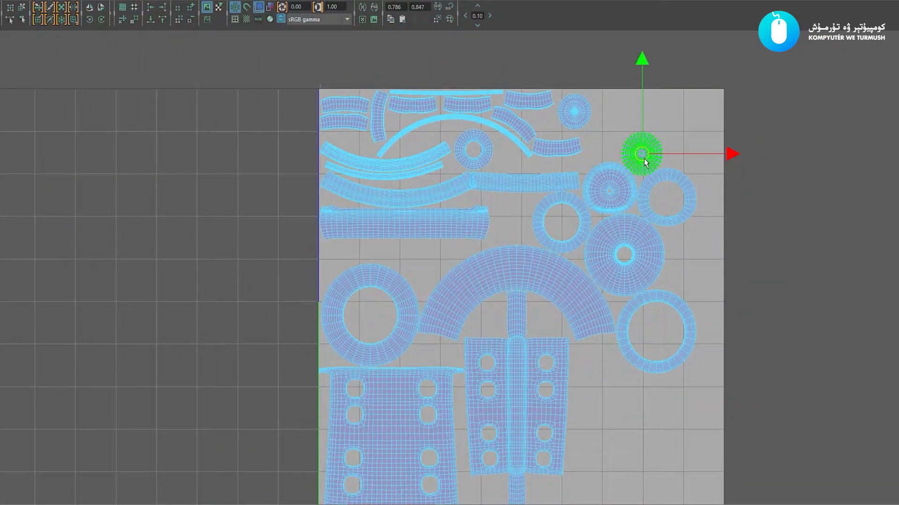
pyautogui.moveTo(643, 157); pyautogui.dragTo(658, 337)
pyautogui.keyDown('alt'); pyautogui.moveTo(658, 336); pyautogui.dragTo(653, 289, button='middle'); pyautogui.keyUp('alt')
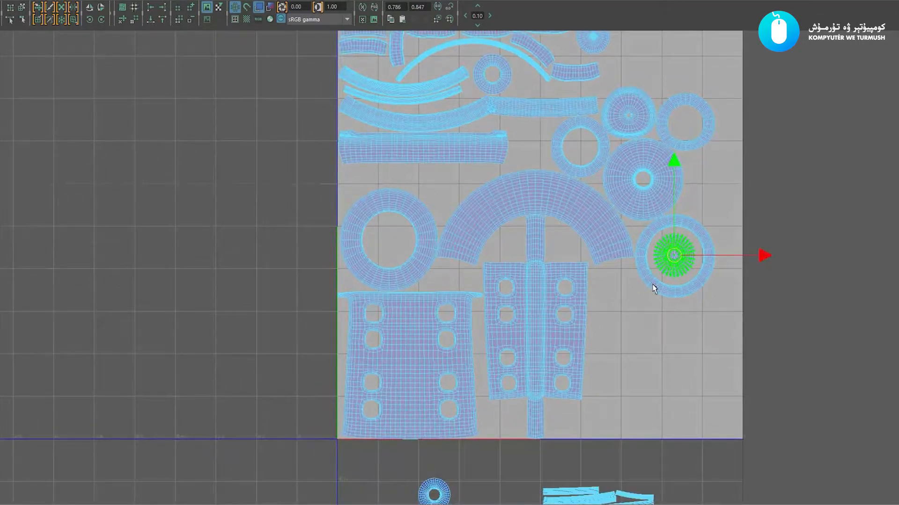
pyautogui.moveTo(672, 257); pyautogui.dragTo(627, 306)
# Move the small disc from the end of the strip row into the centre of the large left ring and deselect it
pyautogui.keyDown('alt'); pyautogui.moveTo(587, 145); pyautogui.dragTo(591, 215, button='middle'); pyautogui.keyUp('alt')
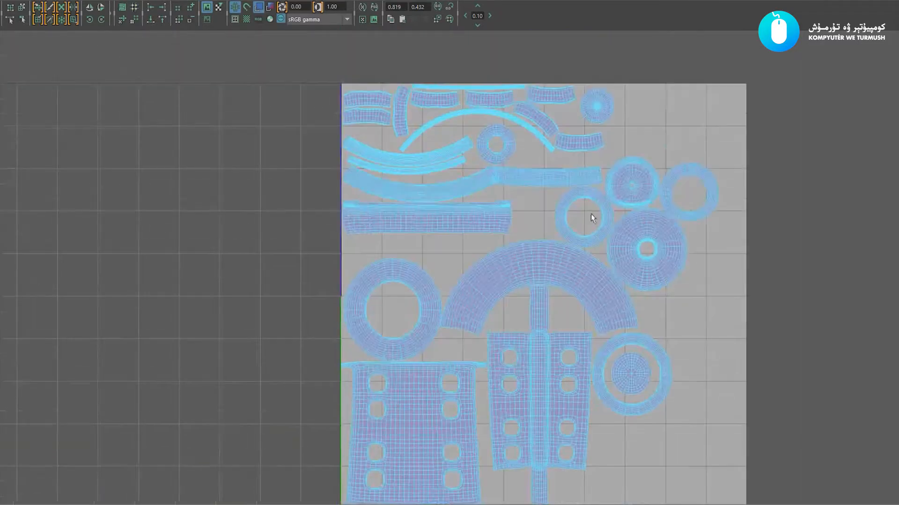
pyautogui.keyDown('alt'); pyautogui.moveTo(591, 215); pyautogui.dragTo(656, 214, button='right'); pyautogui.keyUp('alt')
pyautogui.keyDown('alt'); pyautogui.moveTo(561, 193); pyautogui.dragTo(538, 225, button='middle'); pyautogui.keyUp('alt')
pyautogui.keyDown('alt'); pyautogui.moveTo(538, 225); pyautogui.dragTo(577, 226, button='right'); pyautogui.keyUp('alt')
pyautogui.keyDown('alt'); pyautogui.moveTo(585, 137); pyautogui.dragTo(591, 134, button='middle'); pyautogui.keyUp('alt')
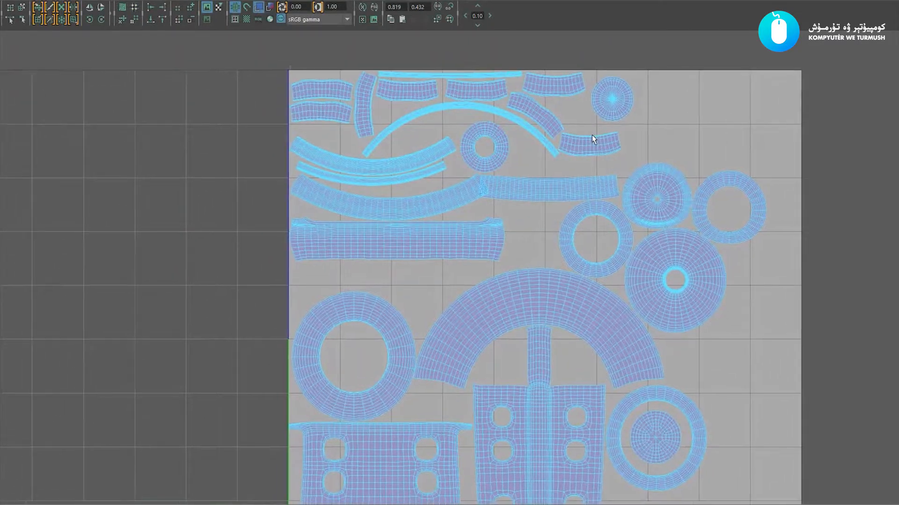
pyautogui.keyDown('alt'); pyautogui.moveTo(525, 219); pyautogui.dragTo(589, 108, button='middle'); pyautogui.keyUp('alt')
pyautogui.keyDown('alt'); pyautogui.moveTo(551, 300); pyautogui.dragTo(503, 303, button='right'); pyautogui.keyUp('alt')
pyautogui.scroll(-1, 503, 302)
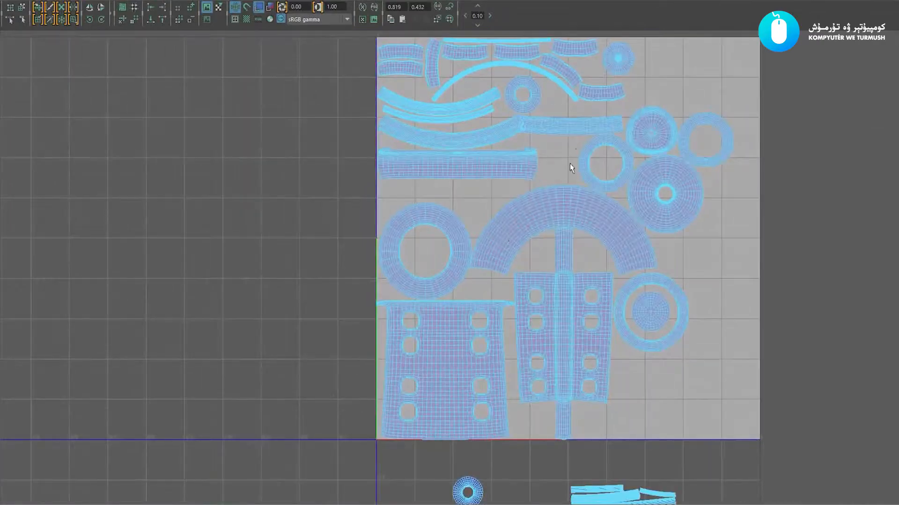
pyautogui.moveTo(614, 70); pyautogui.dragTo(430, 255)
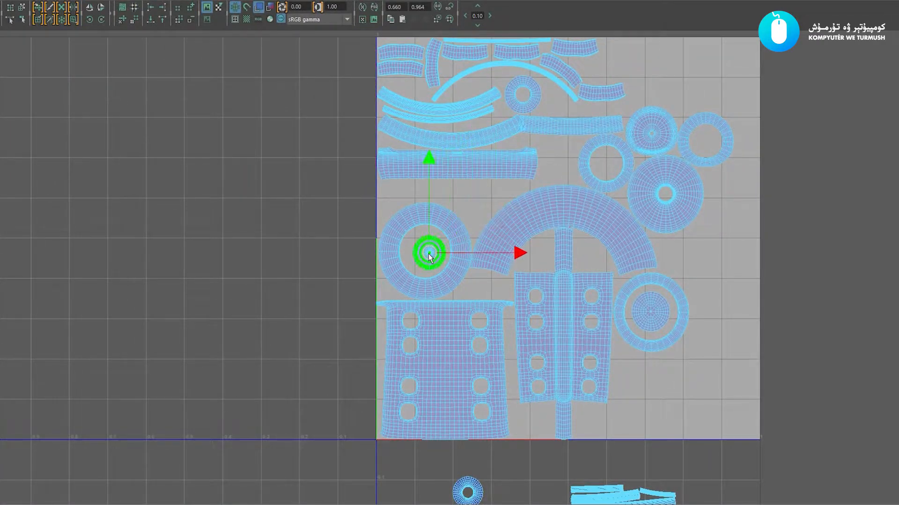
pyautogui.click(497, 186)
# Move the small ring from beneath the arched strip down between the wide rectangular shell and the large arch, and deselect it
pyautogui.keyDown('alt'); pyautogui.moveTo(525, 178); pyautogui.dragTo(549, 174, button='right'); pyautogui.keyUp('alt')
pyautogui.keyDown('alt'); pyautogui.moveTo(526, 166); pyautogui.dragTo(552, 202, button='middle'); pyautogui.keyUp('alt')
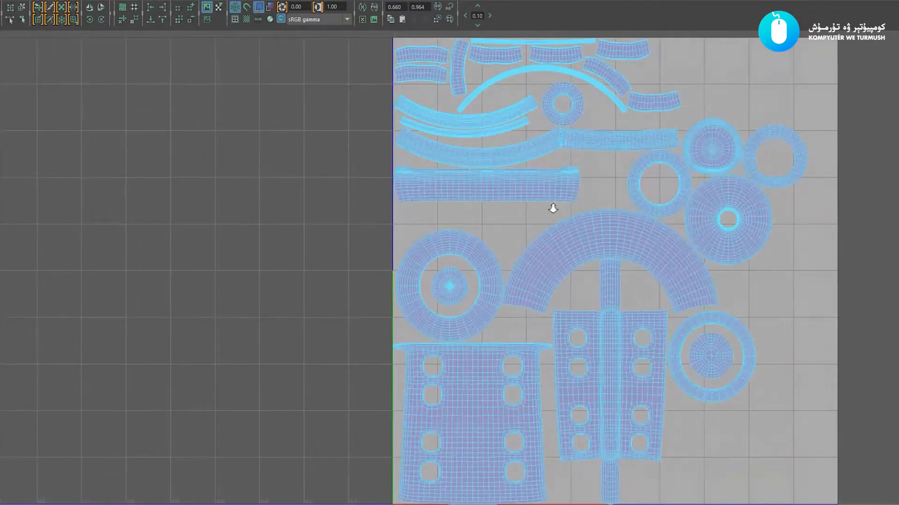
pyautogui.keyDown('alt'); pyautogui.moveTo(569, 151); pyautogui.dragTo(557, 161, button='middle'); pyautogui.keyUp('alt')
pyautogui.keyDown('alt'); pyautogui.moveTo(638, 179); pyautogui.dragTo(602, 179, button='middle'); pyautogui.keyUp('alt')
pyautogui.scroll(1, 576, 166)
pyautogui.click(532, 118)
pyautogui.moveTo(532, 118); pyautogui.dragTo(467, 240)
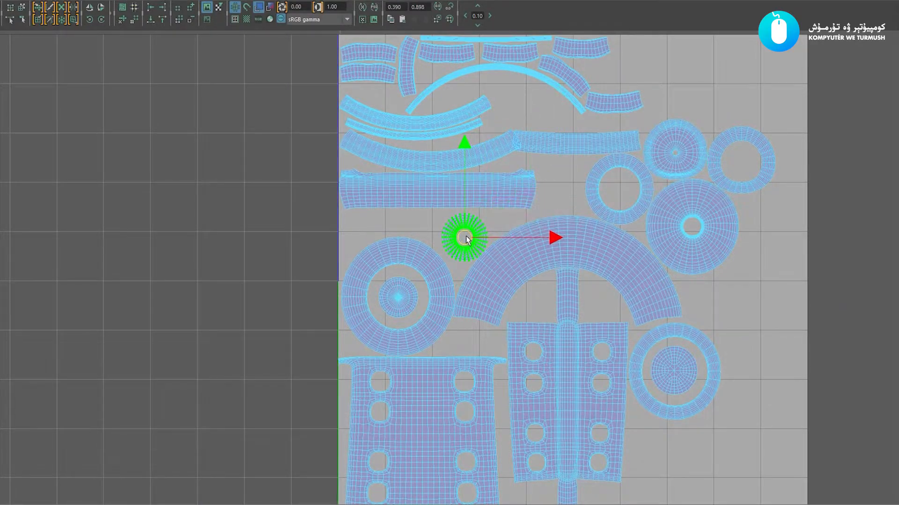
pyautogui.click(575, 181)
# Shift the short curved strip upward beneath the arched strip's end and move the small ring beside the last small strip
pyautogui.keyDown('alt'); pyautogui.moveTo(517, 169); pyautogui.dragTo(681, 222, button='right'); pyautogui.keyUp('alt')
pyautogui.keyDown('alt'); pyautogui.moveTo(680, 222); pyautogui.dragTo(644, 342, button='middle'); pyautogui.keyUp('alt')
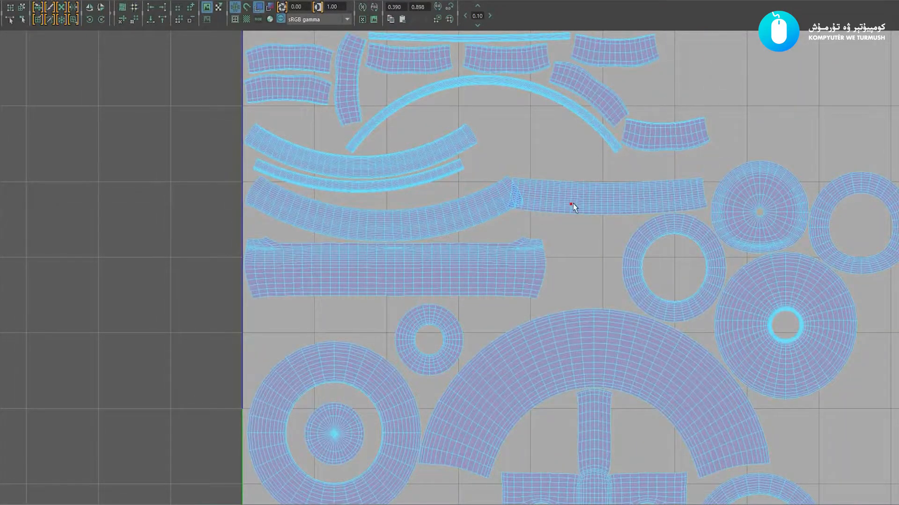
pyautogui.moveTo(614, 204); pyautogui.dragTo(609, 169)
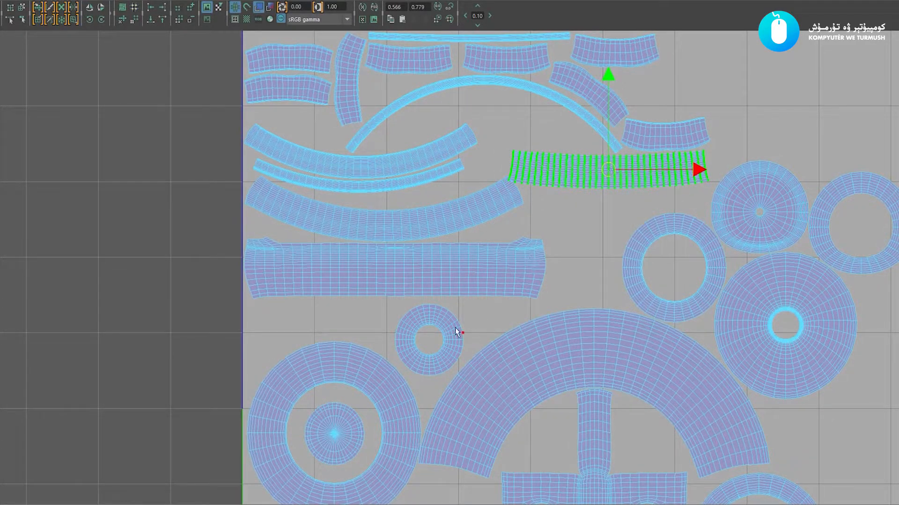
pyautogui.click(457, 331)
pyautogui.moveTo(433, 339); pyautogui.dragTo(726, 119)
# Move the short curved strip beneath the wide rectangular shell, rotate it so its curve faces the other way, and align it left
pyautogui.click(619, 161)
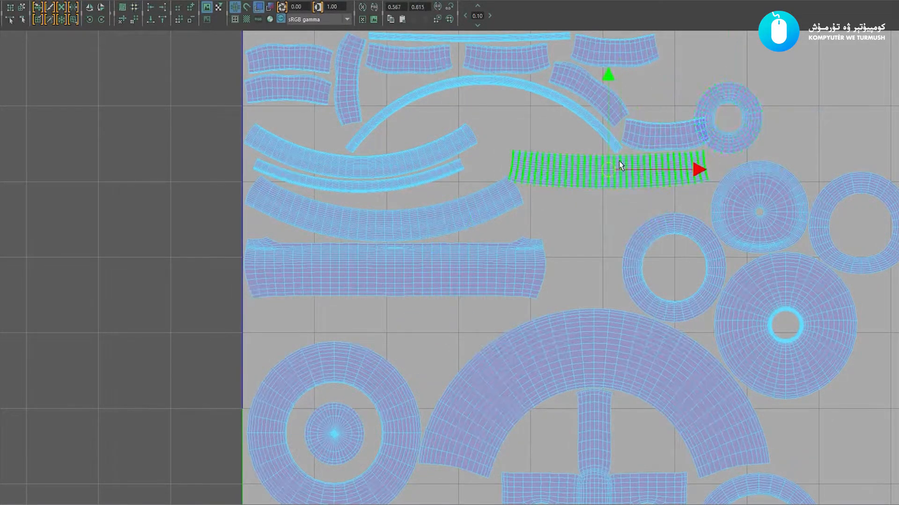
pyautogui.moveTo(613, 175); pyautogui.dragTo(366, 324)
pyautogui.press('e')
pyautogui.click(100, 21)
pyautogui.click(101, 20)
pyautogui.click(101, 20)
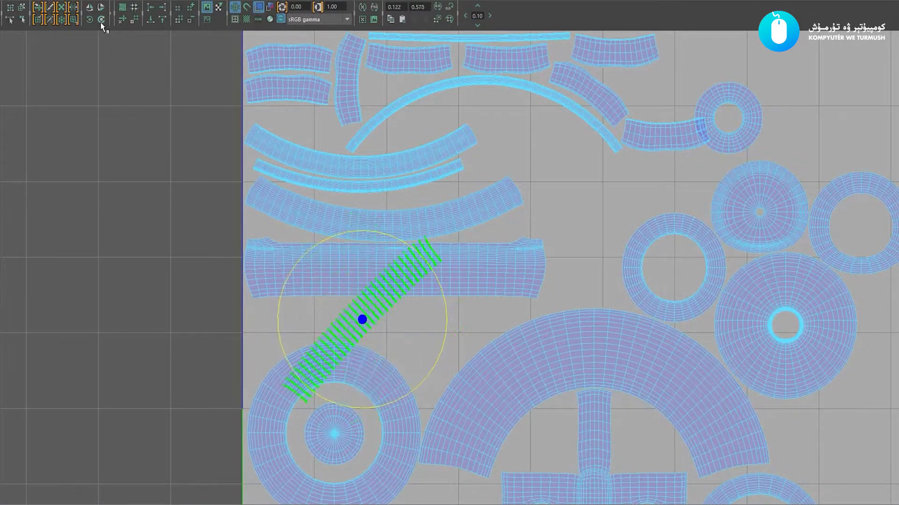
pyautogui.click(100, 20)
pyautogui.press('w')
pyautogui.moveTo(361, 320); pyautogui.dragTo(345, 321)
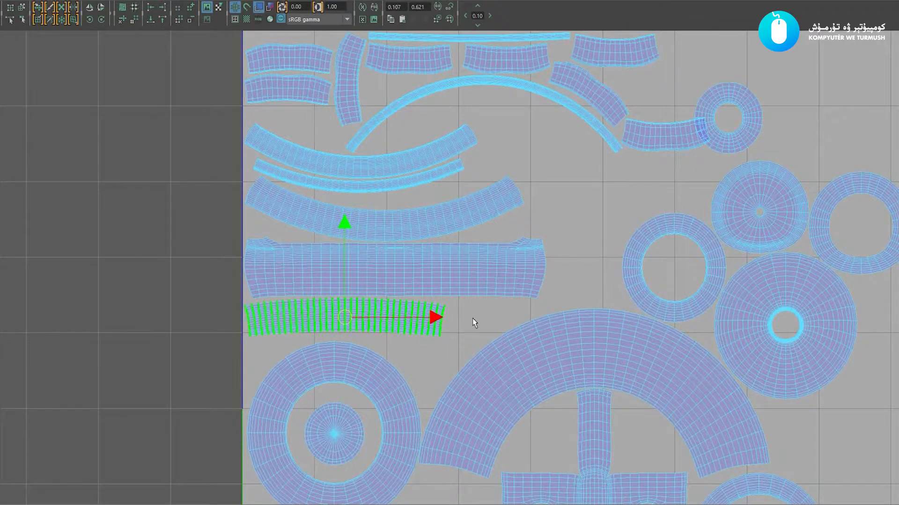
# Move the small ring back beneath the thin arched strip, beside the upper long curved strip, and deselect it
pyautogui.keyDown('alt'); pyautogui.moveTo(577, 250); pyautogui.dragTo(548, 266, button='middle'); pyautogui.keyUp('alt')
pyautogui.moveTo(704, 133); pyautogui.dragTo(489, 148)
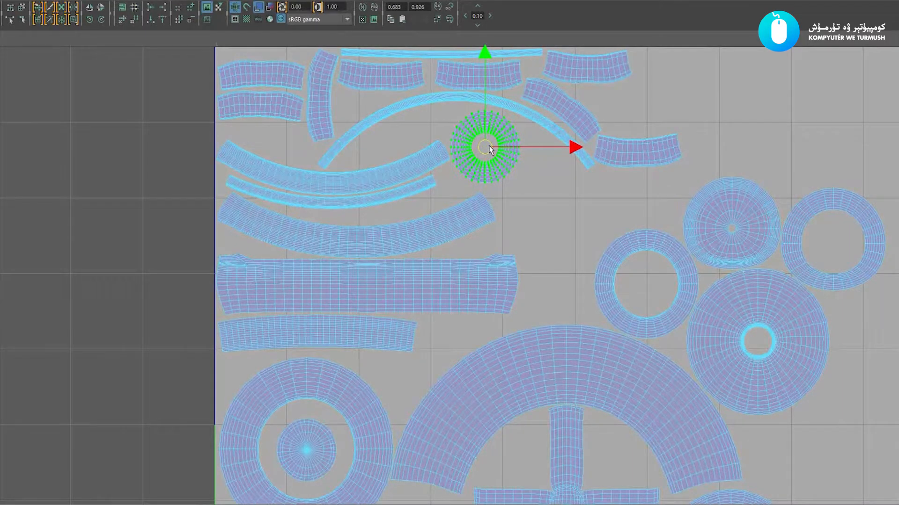
pyautogui.keyDown('alt'); pyautogui.moveTo(607, 264); pyautogui.dragTo(389, 232, button='right'); pyautogui.keyUp('alt')
pyautogui.keyDown('alt'); pyautogui.moveTo(498, 231); pyautogui.dragTo(503, 153, button='middle'); pyautogui.keyUp('alt')
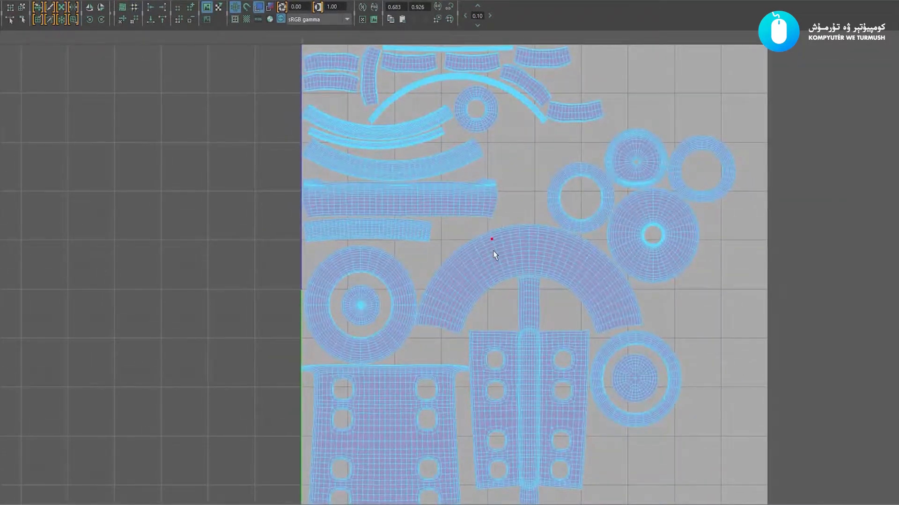
# Nudge the large left ring and its inner disc slightly toward the tile's left border, and deselect them
pyautogui.keyDown('alt'); pyautogui.moveTo(493, 252); pyautogui.dragTo(536, 191, button='middle'); pyautogui.keyUp('alt')
pyautogui.keyDown('alt'); pyautogui.moveTo(536, 191); pyautogui.dragTo(527, 258, button='right'); pyautogui.keyUp('alt')
pyautogui.scroll(1, 527, 257)
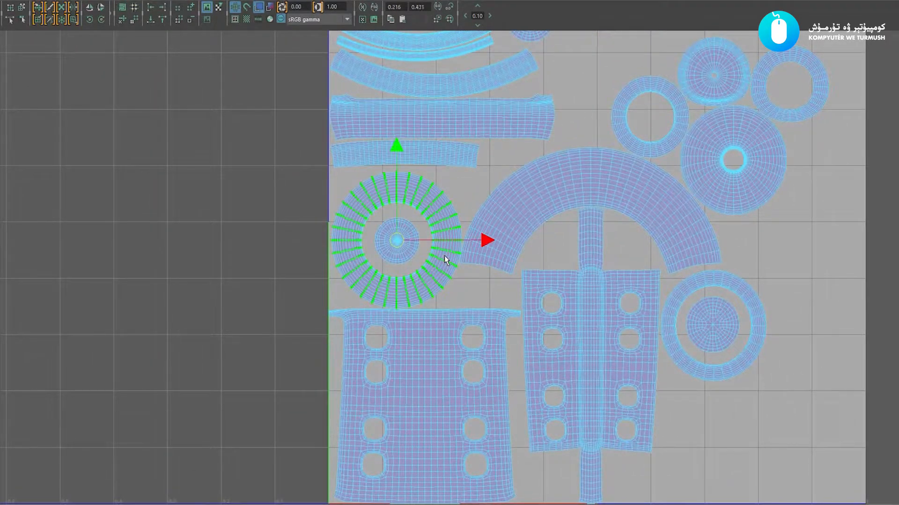
pyautogui.moveTo(486, 241); pyautogui.dragTo(484, 240)
pyautogui.click(471, 193)
# Nudge the large left ring and its inner disc slightly right, leaving a small gap to the tile border
pyautogui.keyDown('alt'); pyautogui.moveTo(571, 230); pyautogui.dragTo(497, 200, button='right'); pyautogui.keyUp('alt')
pyautogui.keyDown('alt'); pyautogui.moveTo(553, 189); pyautogui.dragTo(549, 194, button='middle'); pyautogui.keyUp('alt')
pyautogui.keyDown('alt'); pyautogui.moveTo(499, 195); pyautogui.dragTo(493, 209, button='right'); pyautogui.keyUp('alt')
pyautogui.keyDown('alt'); pyautogui.moveTo(443, 232); pyautogui.dragTo(524, 322, button='right'); pyautogui.keyUp('alt')
pyautogui.keyDown('alt'); pyautogui.moveTo(293, 187); pyautogui.dragTo(395, 180, button='middle'); pyautogui.keyUp('alt')
pyautogui.keyDown('alt'); pyautogui.moveTo(394, 180); pyautogui.dragTo(605, 271, button='right'); pyautogui.keyUp('alt')
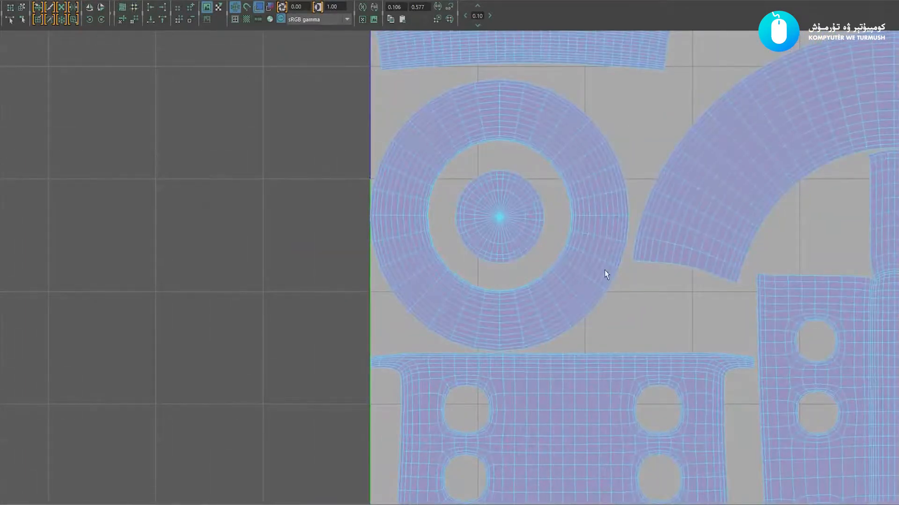
pyautogui.click(421, 232)
pyautogui.moveTo(592, 213); pyautogui.dragTo(595, 213)
pyautogui.keyDown('alt'); pyautogui.moveTo(605, 219); pyautogui.dragTo(603, 219, button='right'); pyautogui.keyUp('alt')
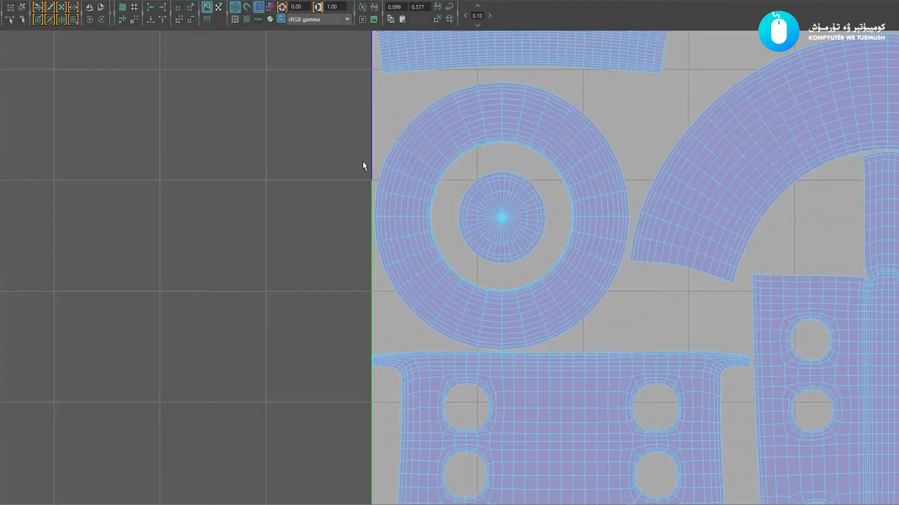
# Move the medium ring above the large arch up and left, beside the long curved strip and below the small ring
pyautogui.keyDown('alt'); pyautogui.moveTo(468, 306); pyautogui.dragTo(9, 121, button='right'); pyautogui.keyUp('alt')
pyautogui.keyDown('alt'); pyautogui.moveTo(411, 286); pyautogui.dragTo(409, 239, button='middle'); pyautogui.keyUp('alt')
pyautogui.keyDown('alt'); pyautogui.moveTo(408, 239); pyautogui.dragTo(711, 409, button='right'); pyautogui.keyUp('alt')
pyautogui.scroll(-5, 582, 325)
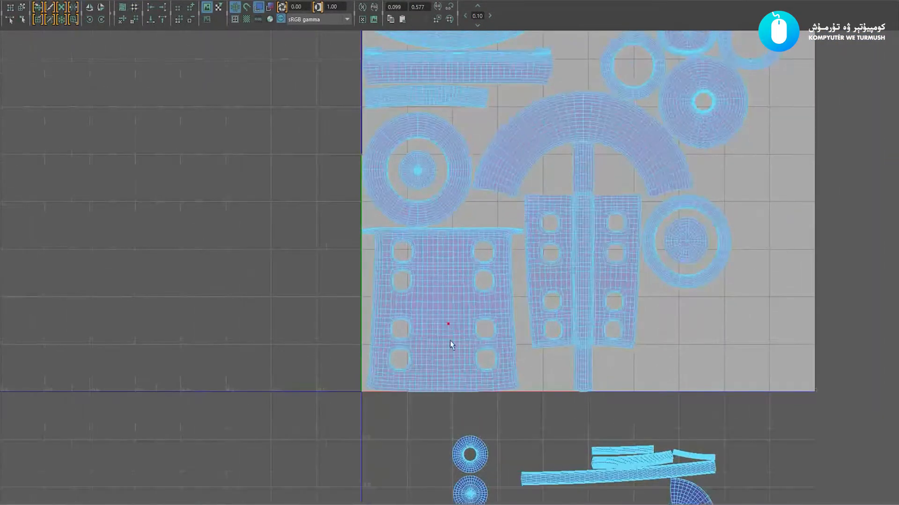
pyautogui.keyDown('alt'); pyautogui.moveTo(584, 226); pyautogui.dragTo(536, 304, button='middle'); pyautogui.keyUp('alt')
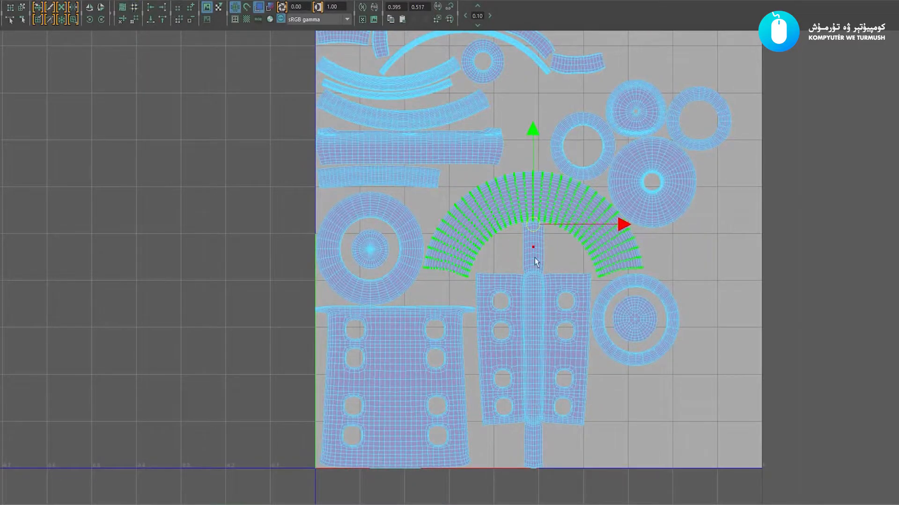
pyautogui.scroll(1, 548, 297)
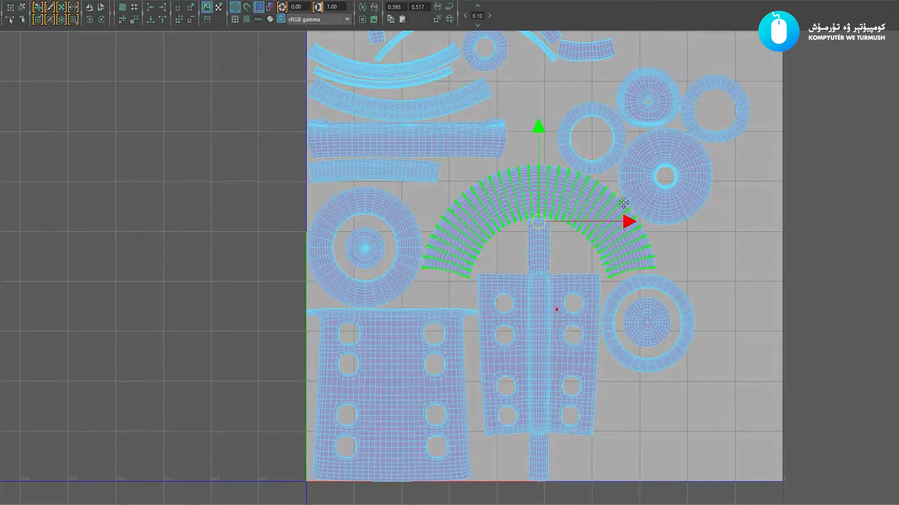
pyautogui.keyDown('alt'); pyautogui.moveTo(625, 203); pyautogui.dragTo(490, 252, button='middle'); pyautogui.keyUp('alt')
pyautogui.click(581, 301)
pyautogui.keyDown('alt'); pyautogui.moveTo(561, 205); pyautogui.dragTo(649, 295, button='middle'); pyautogui.keyUp('alt')
pyautogui.scroll(4, 616, 338)
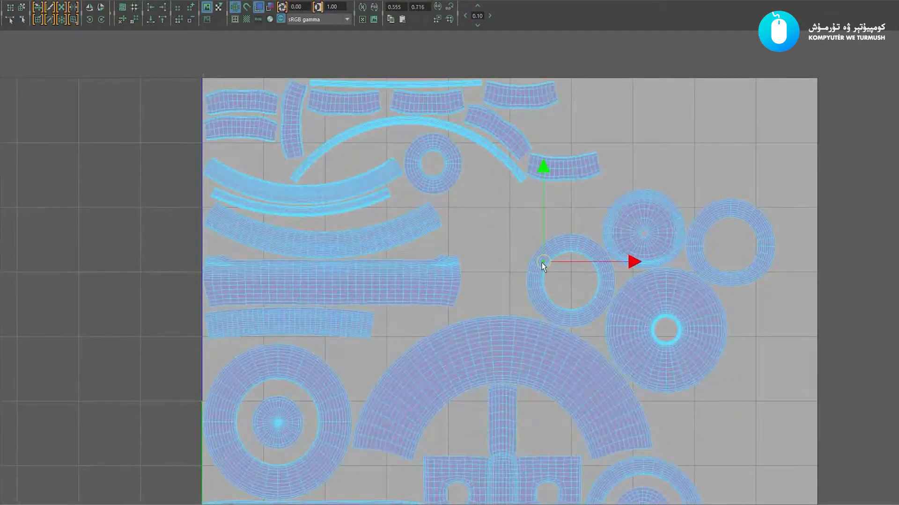
pyautogui.moveTo(565, 287); pyautogui.dragTo(488, 223)
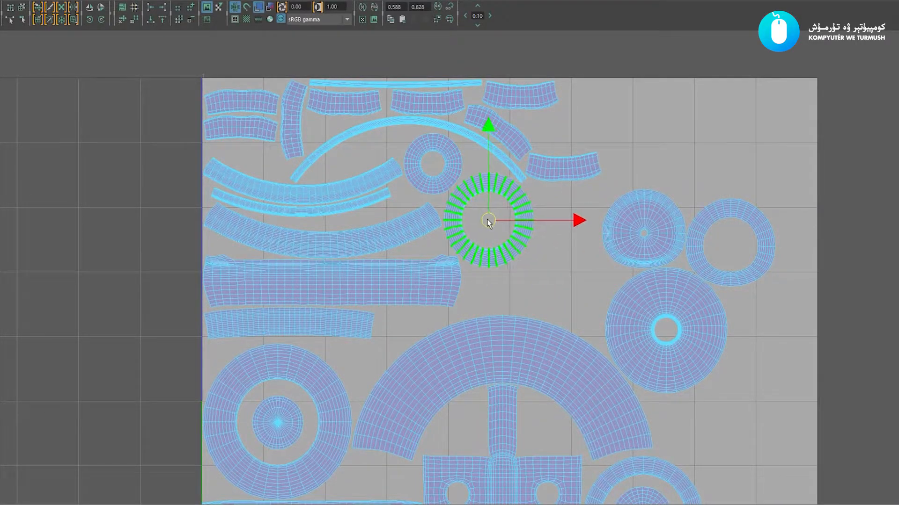
# Move the rounded disc left against the medium ring, beneath the last small strip
pyautogui.keyDown('alt'); pyautogui.moveTo(570, 266); pyautogui.dragTo(538, 252, button='middle'); pyautogui.keyUp('alt')
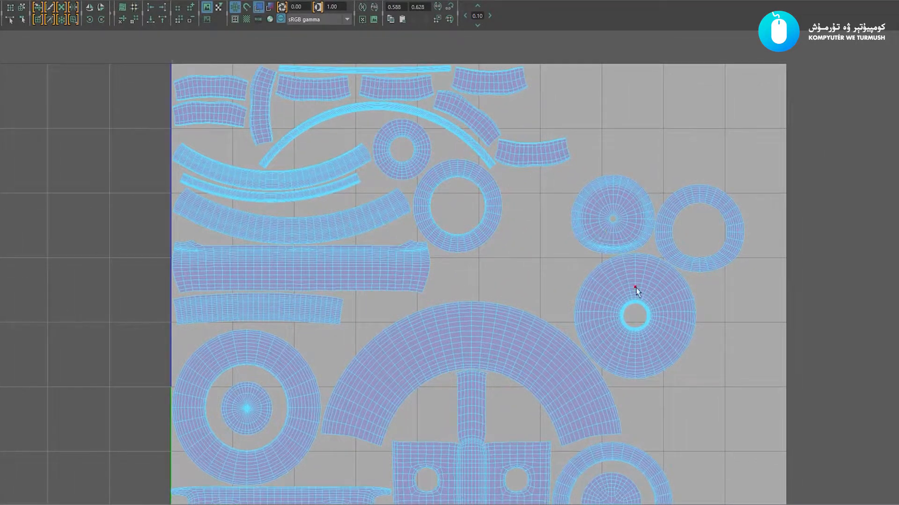
pyautogui.click(623, 230)
pyautogui.moveTo(615, 218); pyautogui.dragTo(548, 211)
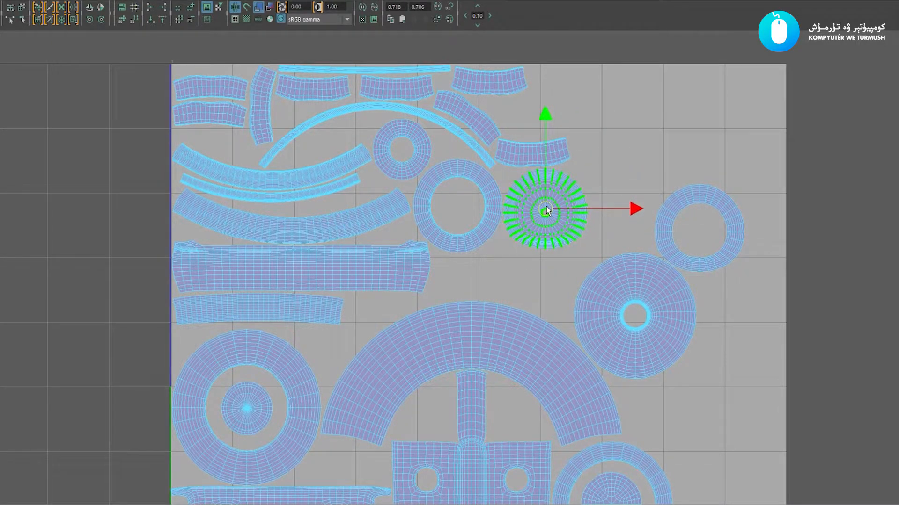
# Shift the short curved strip above the rounded disc aside and move the loose medium ring into the space above the disc
pyautogui.click(643, 273)
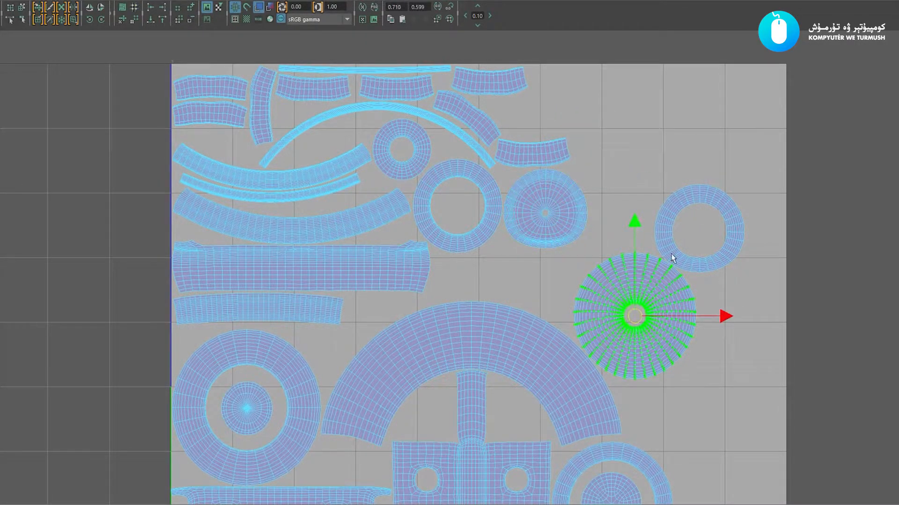
pyautogui.click(688, 253)
pyautogui.moveTo(696, 228); pyautogui.dragTo(614, 115)
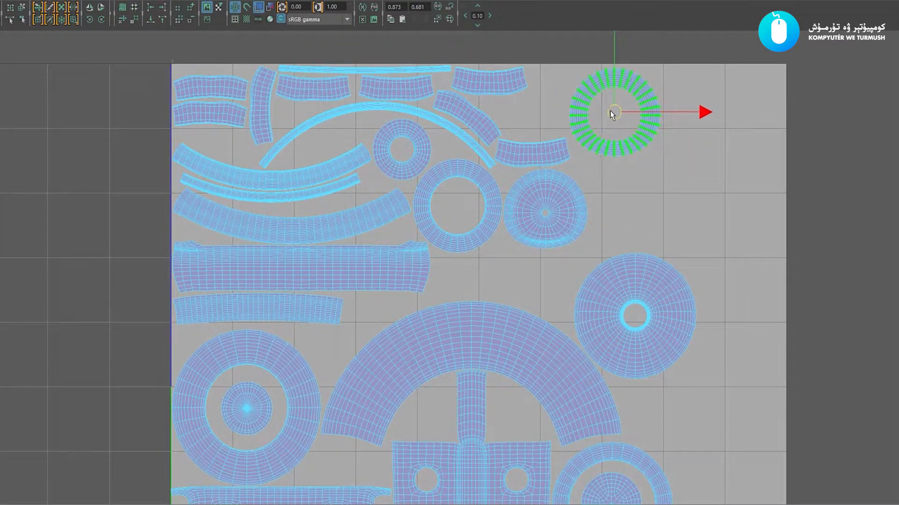
pyautogui.click(546, 158)
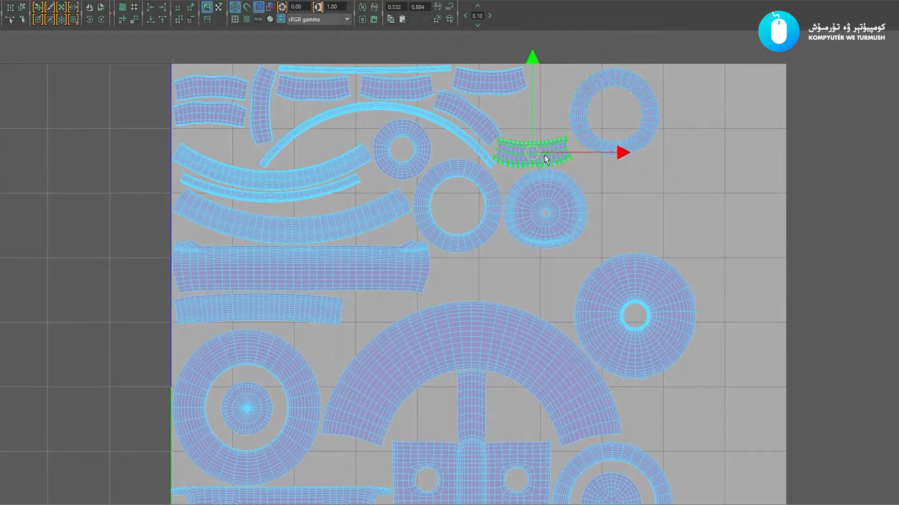
pyautogui.moveTo(538, 160); pyautogui.dragTo(690, 197)
pyautogui.click(578, 140)
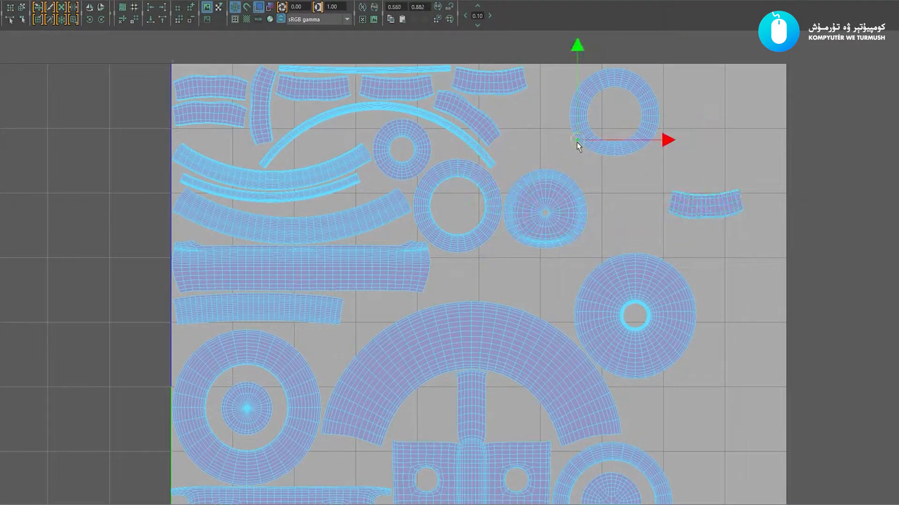
pyautogui.moveTo(616, 114); pyautogui.dragTo(559, 126)
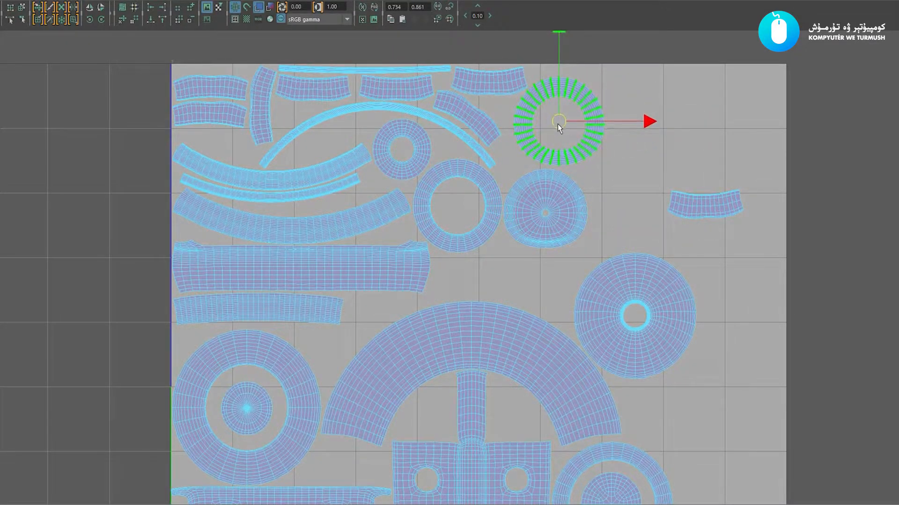
# Move the rounded disc down to the large arch, nudge the ring above it down and left, and place the short curved strip beneath that ring
pyautogui.click(543, 212)
pyautogui.moveTo(543, 211); pyautogui.dragTo(523, 268)
pyautogui.click(553, 160)
pyautogui.moveTo(559, 124); pyautogui.dragTo(549, 130)
pyautogui.moveTo(704, 207); pyautogui.dragTo(551, 193)
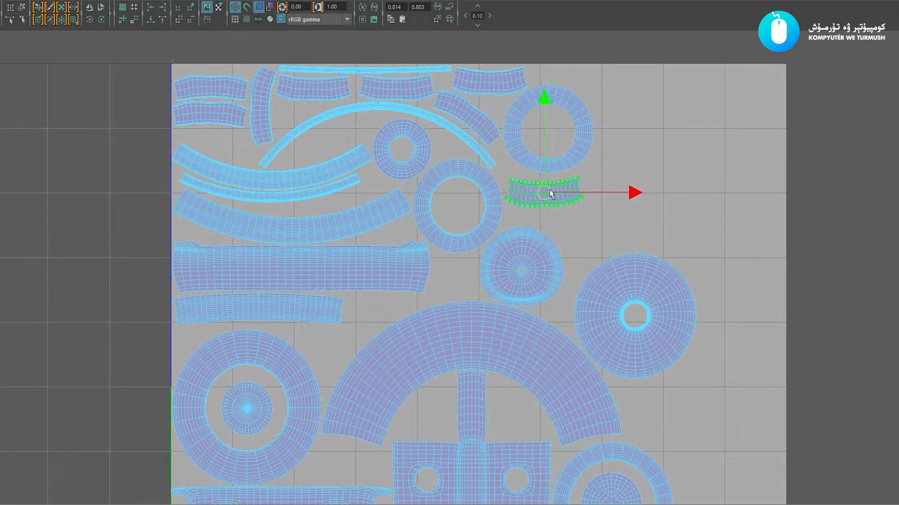
pyautogui.click(585, 234)
# Move the large disc with the small central hole up beside the short strip and the rounded disc
pyautogui.keyDown('alt'); pyautogui.moveTo(611, 341); pyautogui.dragTo(661, 256, button='middle'); pyautogui.keyUp('alt')
pyautogui.keyDown('alt'); pyautogui.moveTo(662, 256); pyautogui.dragTo(399, 243, button='right'); pyautogui.keyUp('alt')
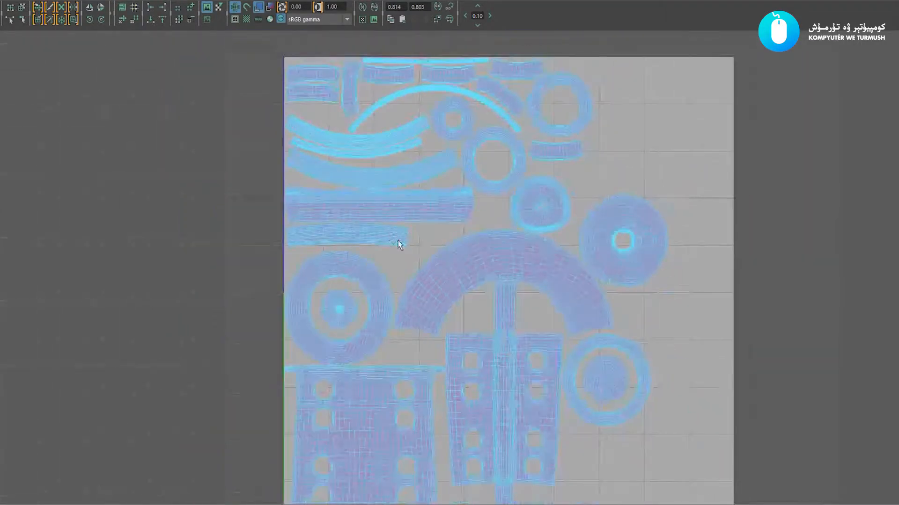
pyautogui.keyDown('alt'); pyautogui.moveTo(453, 229); pyautogui.dragTo(462, 162, button='middle'); pyautogui.keyUp('alt')
pyautogui.keyDown('alt'); pyautogui.moveTo(553, 169); pyautogui.dragTo(510, 202, button='middle'); pyautogui.keyUp('alt')
pyautogui.keyDown('alt'); pyautogui.moveTo(510, 201); pyautogui.dragTo(595, 185, button='right'); pyautogui.keyUp('alt')
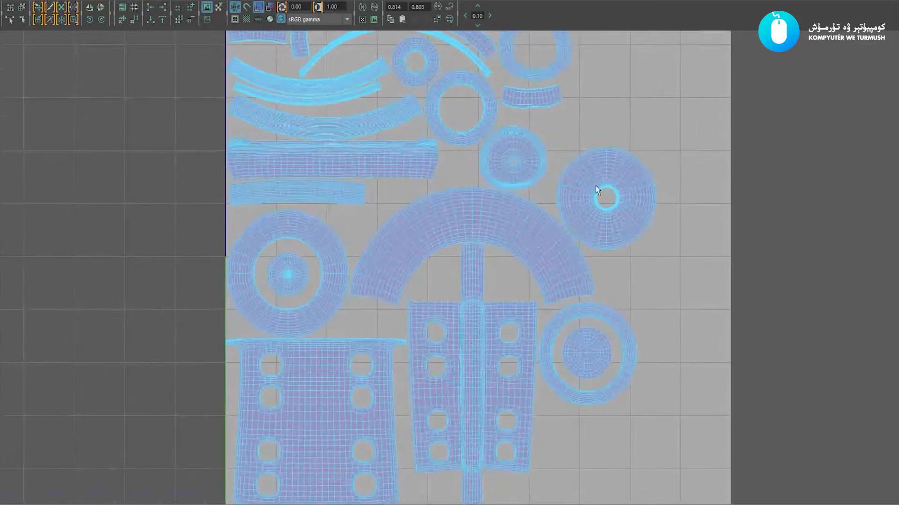
pyautogui.keyDown('alt'); pyautogui.moveTo(596, 185); pyautogui.dragTo(562, 255, button='middle'); pyautogui.keyUp('alt')
pyautogui.click(567, 266)
pyautogui.moveTo(570, 269); pyautogui.dragTo(564, 211)
pyautogui.click(640, 333)
# Turn on the checker map behind the UV shells
pyautogui.keyDown('alt'); pyautogui.moveTo(640, 334); pyautogui.dragTo(513, 304, button='right'); pyautogui.keyUp('alt')
pyautogui.keyDown('alt'); pyautogui.moveTo(513, 304); pyautogui.dragTo(524, 194, button='middle'); pyautogui.keyUp('alt')
pyautogui.keyDown('alt'); pyautogui.moveTo(517, 227); pyautogui.dragTo(508, 255, button='middle'); pyautogui.keyUp('alt')
pyautogui.keyDown('alt'); pyautogui.moveTo(487, 237); pyautogui.dragTo(813, 373, button='right'); pyautogui.keyUp('alt')
pyautogui.keyDown('alt'); pyautogui.moveTo(533, 381); pyautogui.dragTo(498, 221, button='middle'); pyautogui.keyUp('alt')
pyautogui.keyDown('alt'); pyautogui.moveTo(498, 220); pyautogui.dragTo(411, 64, button='right'); pyautogui.keyUp('alt')
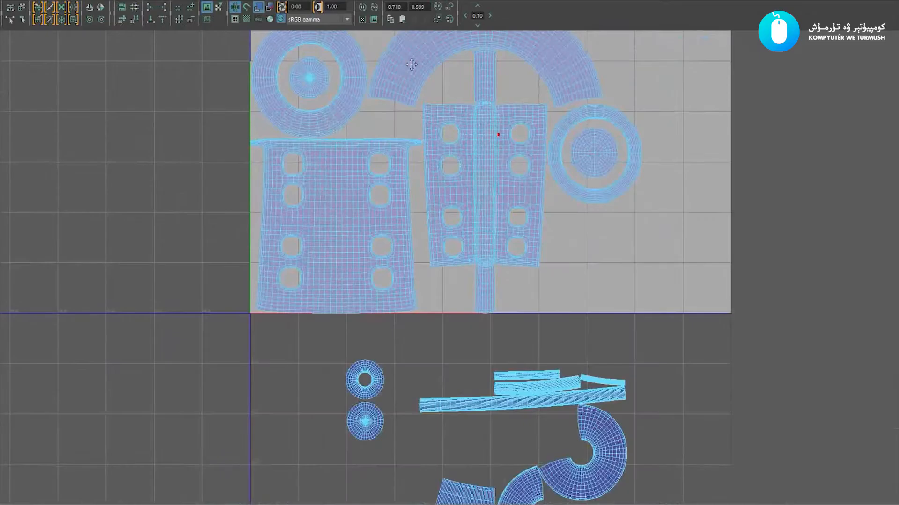
pyautogui.keyDown('alt'); pyautogui.moveTo(411, 64); pyautogui.dragTo(421, 191, button='middle'); pyautogui.keyUp('alt')
pyautogui.click(247, 19)
pyautogui.scroll(-3, 437, 211)
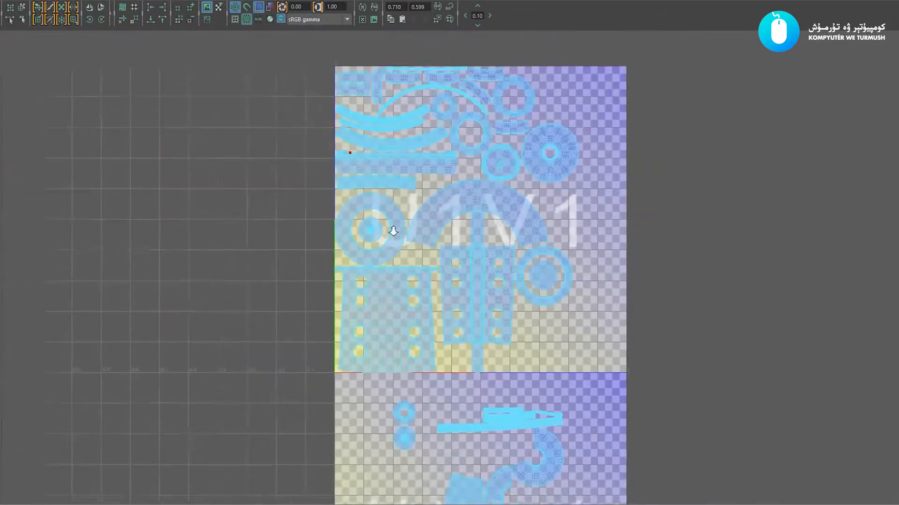
pyautogui.scroll(2, 619, 359)
pyautogui.keyDown('alt'); pyautogui.moveTo(619, 359); pyautogui.dragTo(623, 361, button='right'); pyautogui.keyUp('alt')
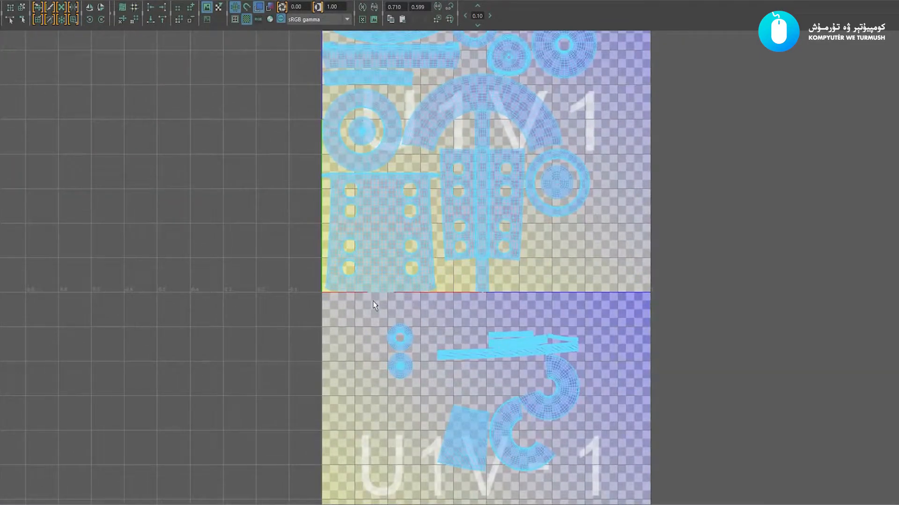
# Select all tuning peg shells below the tile and move them up into the empty area beyond the tile's right border
pyautogui.moveTo(365, 304); pyautogui.dragTo(524, 254)
pyautogui.keyDown('alt'); pyautogui.moveTo(443, 260); pyautogui.dragTo(475, 300, button='right'); pyautogui.keyUp('alt')
pyautogui.click(600, 303)
pyautogui.keyDown('alt'); pyautogui.moveTo(600, 303); pyautogui.dragTo(392, 296, button='right'); pyautogui.keyUp('alt')
pyautogui.keyDown('alt'); pyautogui.moveTo(392, 295); pyautogui.dragTo(388, 228, button='middle'); pyautogui.keyUp('alt')
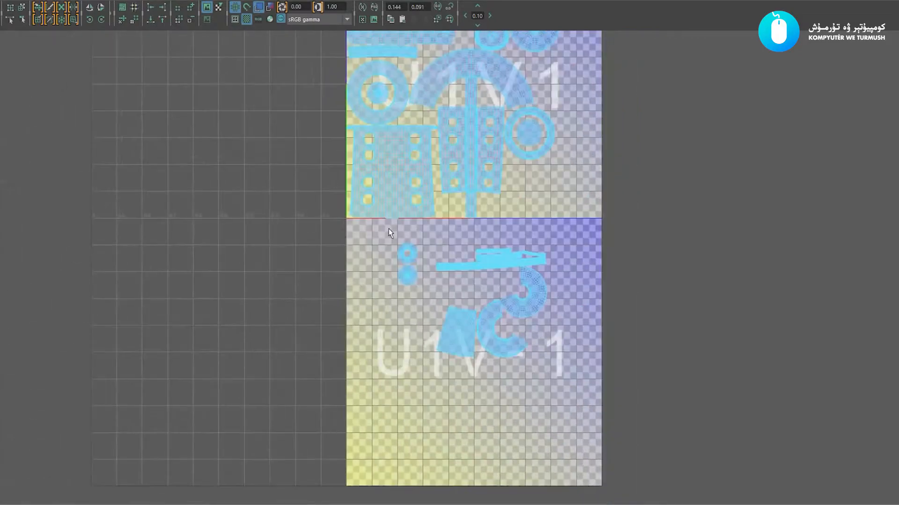
pyautogui.moveTo(568, 234); pyautogui.dragTo(568, 235)
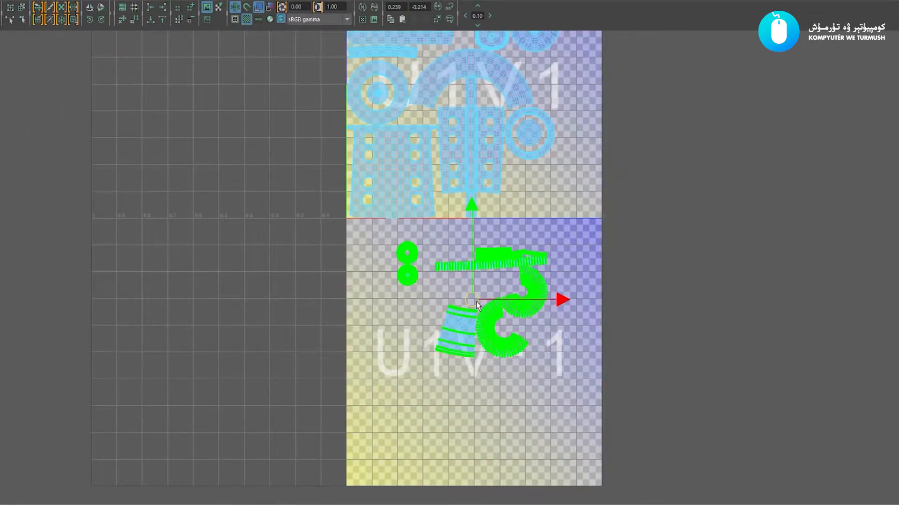
pyautogui.moveTo(476, 302); pyautogui.dragTo(726, 199)
pyautogui.moveTo(684, 235); pyautogui.dragTo(777, 208)
pyautogui.keyDown('alt'); pyautogui.moveTo(493, 227); pyautogui.dragTo(345, 236, button='right'); pyautogui.keyUp('alt')
pyautogui.click(463, 211)
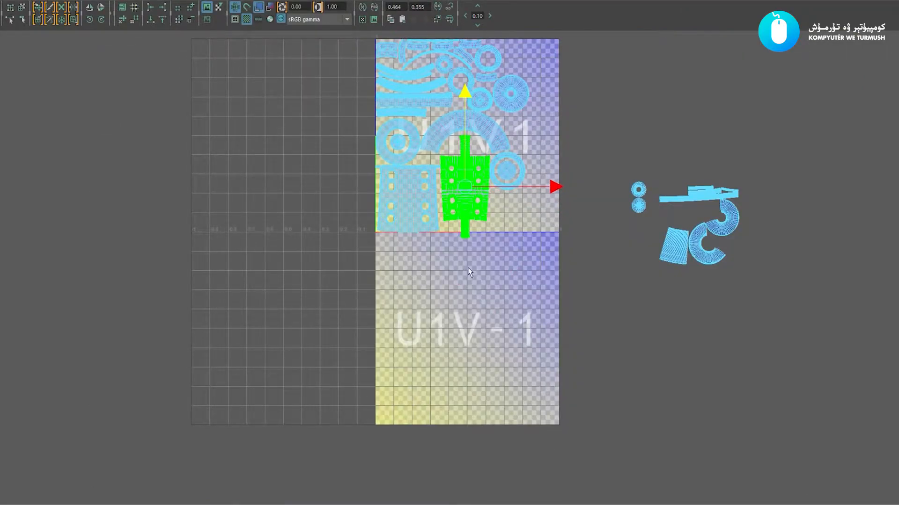
pyautogui.keyDown('alt'); pyautogui.moveTo(353, 85); pyautogui.dragTo(352, 136, button='middle'); pyautogui.keyUp('alt')
pyautogui.keyDown('alt'); pyautogui.moveTo(352, 137); pyautogui.dragTo(436, 159, button='right'); pyautogui.keyUp('alt')
pyautogui.click(579, 255)
pyautogui.keyDown('alt'); pyautogui.moveTo(696, 279); pyautogui.dragTo(627, 272, button='middle'); pyautogui.keyUp('alt')
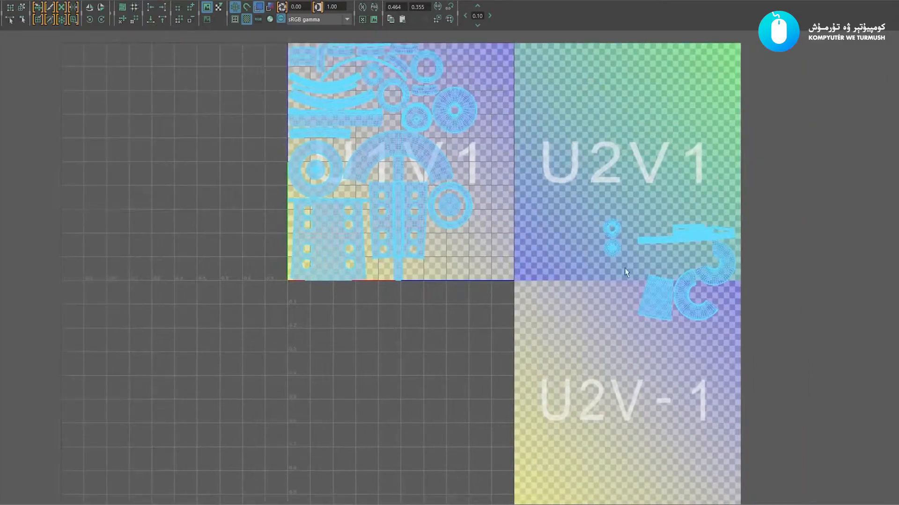
# Move the tuning peg shells left so the group straddles the right border of the U1V1 tile, and deselect them
pyautogui.moveTo(666, 283); pyautogui.dragTo(766, 377)
pyautogui.keyDown('alt'); pyautogui.moveTo(610, 247); pyautogui.dragTo(609, 282, button='middle'); pyautogui.keyUp('alt')
pyautogui.keyDown('alt'); pyautogui.moveTo(504, 217); pyautogui.dragTo(440, 202, button='middle'); pyautogui.keyUp('alt')
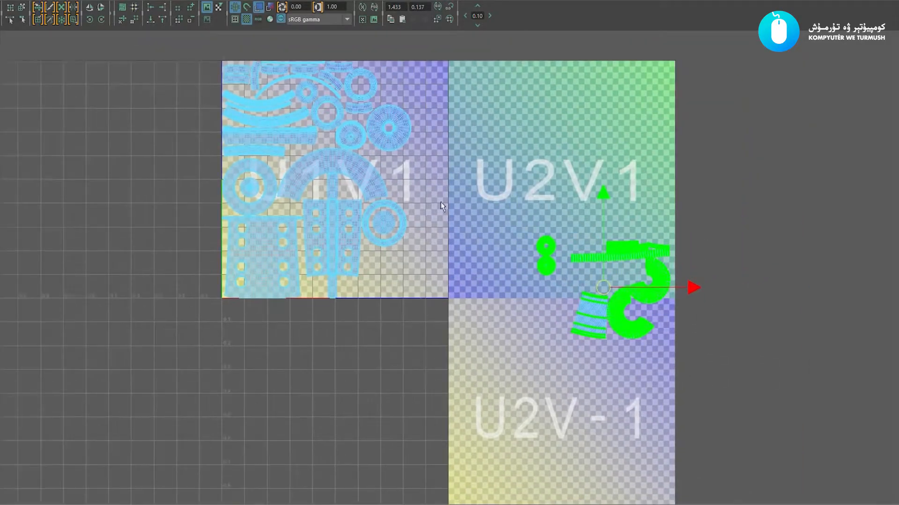
pyautogui.keyDown('alt'); pyautogui.moveTo(440, 201); pyautogui.dragTo(542, 234, button='right'); pyautogui.keyUp('alt')
pyautogui.moveTo(667, 317); pyautogui.dragTo(468, 220)
pyautogui.keyDown('alt'); pyautogui.moveTo(467, 220); pyautogui.dragTo(548, 281, button='middle'); pyautogui.keyUp('alt')
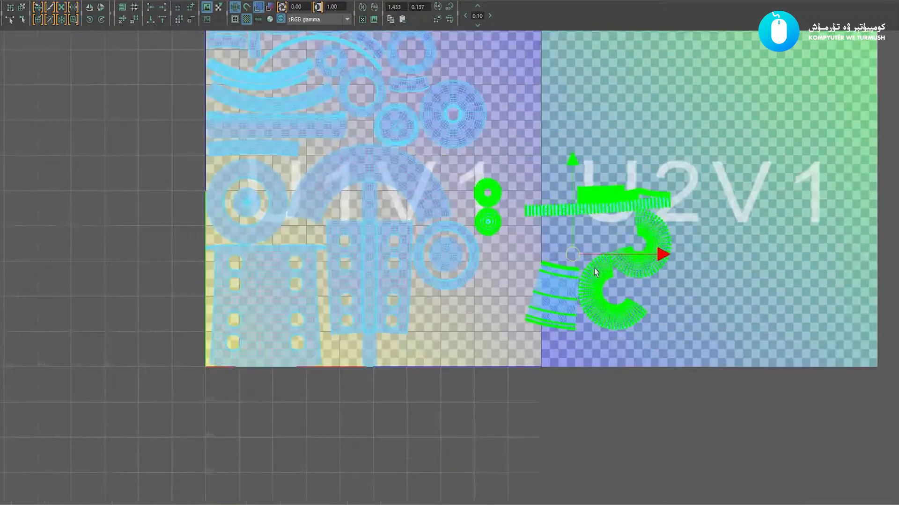
pyautogui.scroll(2, 548, 298)
pyautogui.click(548, 299)
pyautogui.scroll(2, 577, 320)
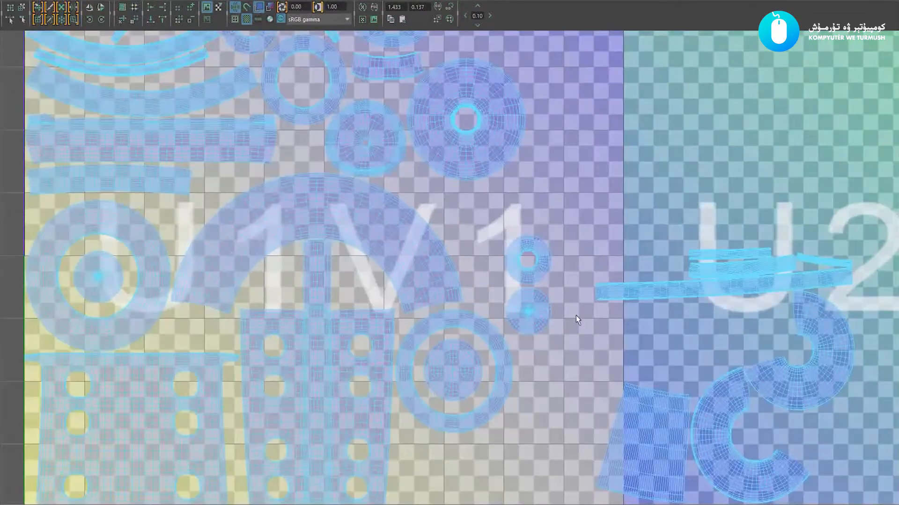
# Move the small peg ring beneath the large disc, against the outer edge of the large arch
pyautogui.click(534, 276)
pyautogui.keyDown('alt'); pyautogui.moveTo(534, 276); pyautogui.dragTo(542, 376, button='middle'); pyautogui.keyUp('alt')
pyautogui.moveTo(556, 364); pyautogui.dragTo(474, 310)
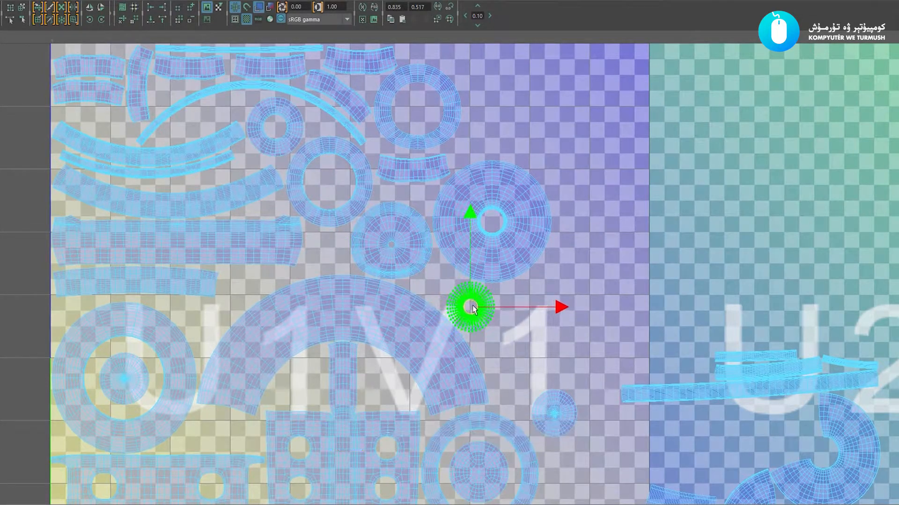
pyautogui.click(519, 341)
# Fit the small peg disc beneath the lower ring, close beside the narrow holed panel
pyautogui.scroll(-1, 522, 354)
pyautogui.keyDown('alt'); pyautogui.moveTo(524, 360); pyautogui.dragTo(550, 278, button='middle'); pyautogui.keyUp('alt')
pyautogui.click(532, 320)
pyautogui.moveTo(553, 280); pyautogui.dragTo(450, 397)
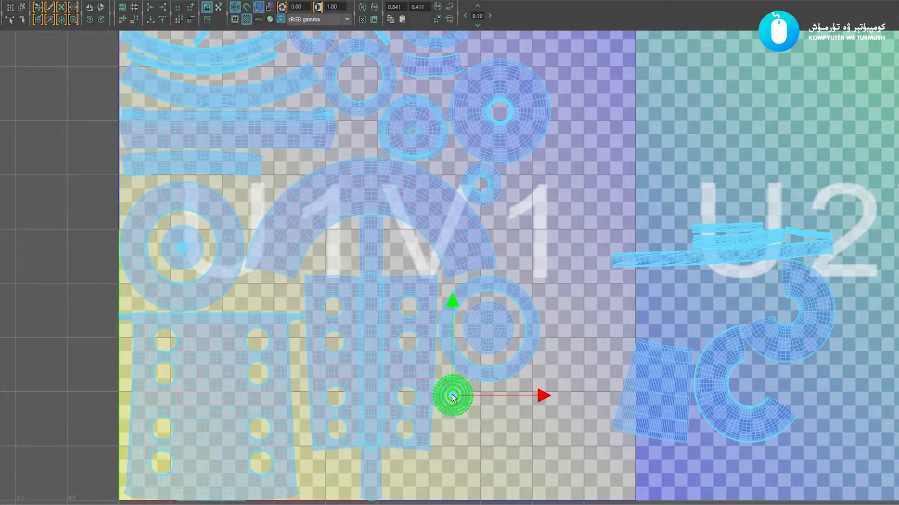
pyautogui.keyDown('alt'); pyautogui.moveTo(499, 329); pyautogui.dragTo(552, 375, button='middle'); pyautogui.keyUp('alt')
pyautogui.keyDown('alt'); pyautogui.moveTo(584, 378); pyautogui.dragTo(446, 323, button='right'); pyautogui.keyUp('alt')
pyautogui.keyDown('alt'); pyautogui.moveTo(485, 329); pyautogui.dragTo(477, 278, button='middle'); pyautogui.keyUp('alt')
pyautogui.scroll(3, 477, 278)
pyautogui.scroll(3, 431, 305)
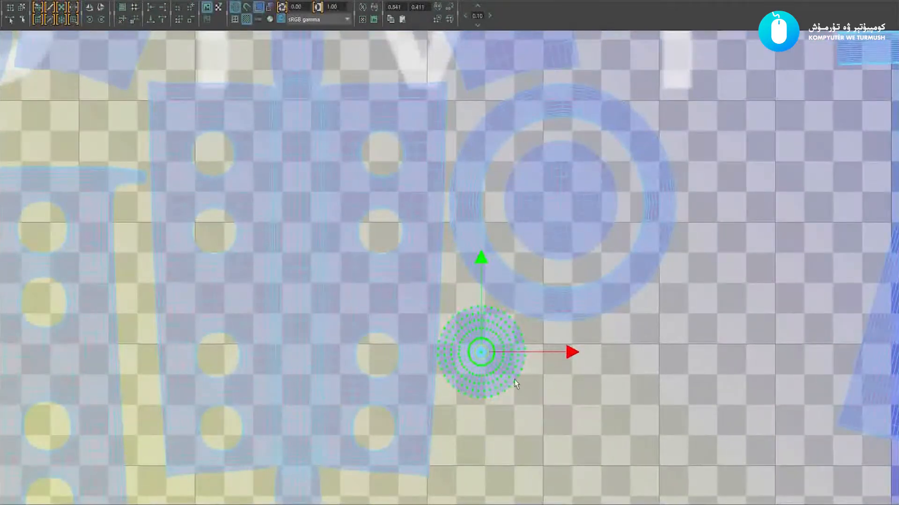
pyautogui.moveTo(484, 352); pyautogui.dragTo(485, 349)
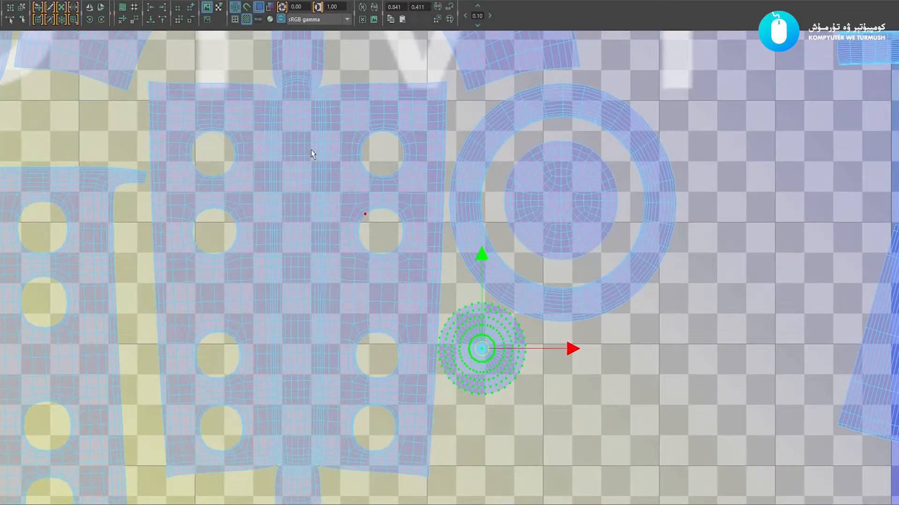
# Turn off the checker map and deselect the small peg disc
pyautogui.click(246, 19)
pyautogui.scroll(-6, 457, 261)
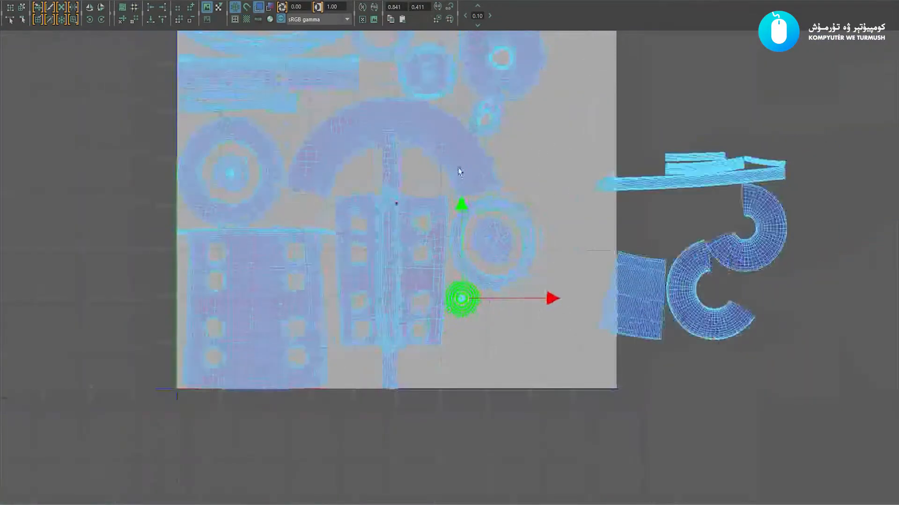
pyautogui.moveTo(515, 170); pyautogui.dragTo(544, 171, button='middle')
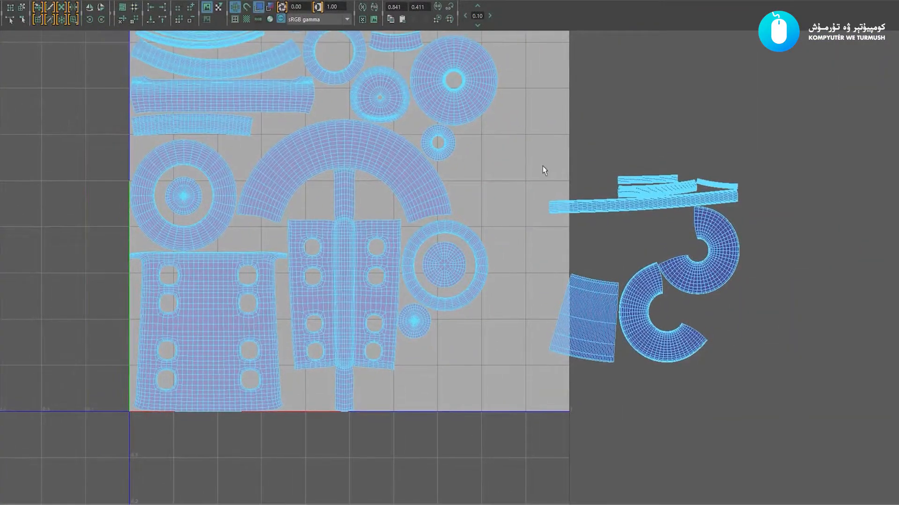
# Move the long peg strip to the tile's bottom border and rotate it level, leaving a small gap to the border
pyautogui.click(662, 206)
pyautogui.moveTo(645, 206); pyautogui.dragTo(452, 394)
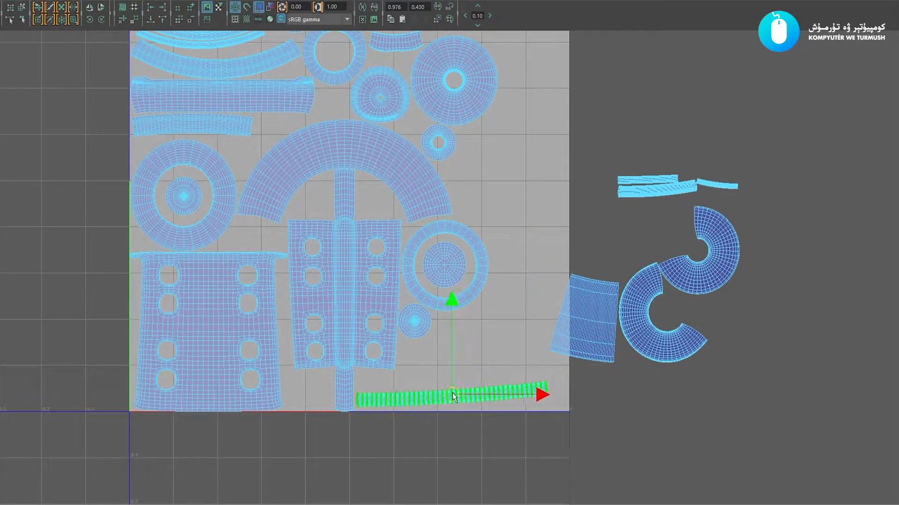
pyautogui.scroll(3, 589, 218)
pyautogui.keyDown('alt'); pyautogui.moveTo(784, 339); pyautogui.dragTo(759, 314, button='middle'); pyautogui.keyUp('alt')
pyautogui.press('e')
pyautogui.moveTo(595, 263); pyautogui.dragTo(609, 256)
pyautogui.press('w')
pyautogui.moveTo(542, 337); pyautogui.dragTo(542, 345)
pyautogui.click(549, 388)
# Rotate the tapered peg panel upright and move it onto the long bottom strip, beneath the small disc
pyautogui.scroll(-2, 559, 288)
pyautogui.keyDown('alt'); pyautogui.moveTo(693, 225); pyautogui.dragTo(616, 267, button='middle'); pyautogui.keyUp('alt')
pyautogui.click(573, 269)
pyautogui.moveTo(622, 265); pyautogui.dragTo(532, 293)
pyautogui.press('e')
pyautogui.moveTo(577, 218); pyautogui.dragTo(382, 242)
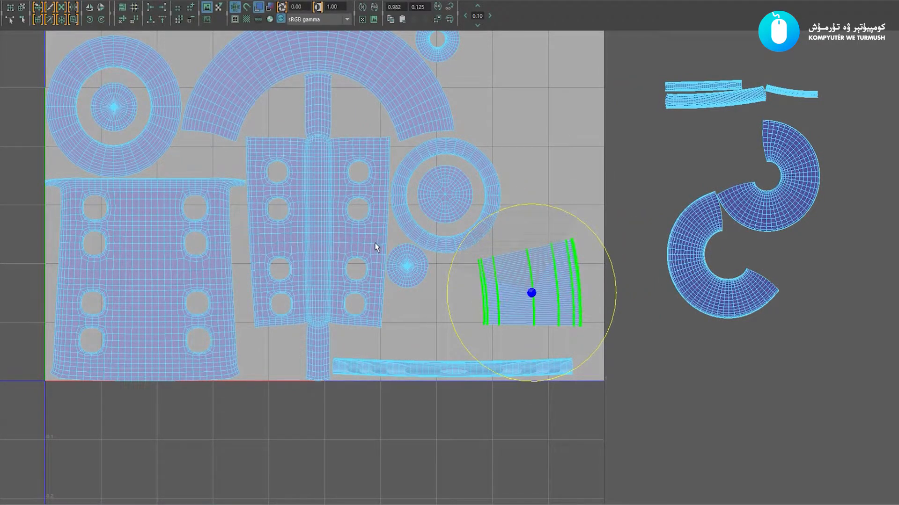
pyautogui.press('w')
pyautogui.moveTo(528, 285); pyautogui.dragTo(439, 317)
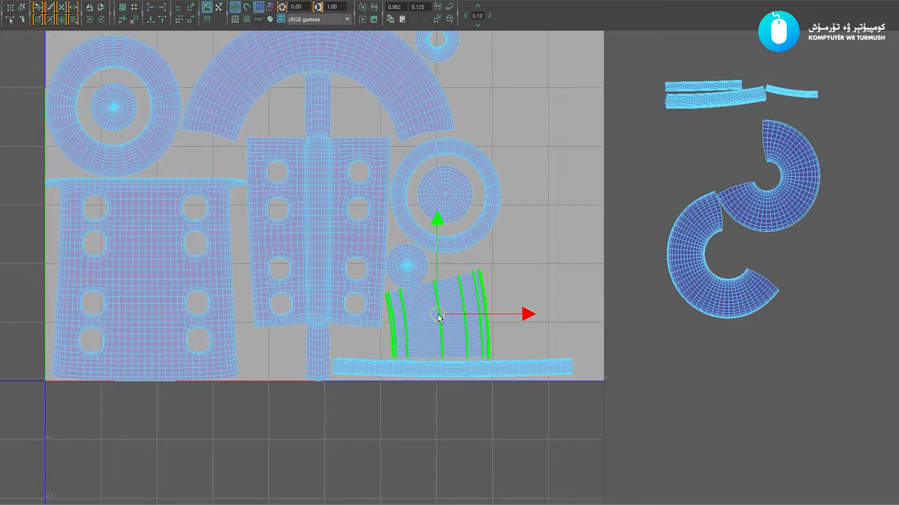
# Fine-tune the tapered panel's rotation and nudge it slightly into place above the long strip, then deselect it
pyautogui.press('e')
pyautogui.moveTo(496, 251); pyautogui.dragTo(495, 250)
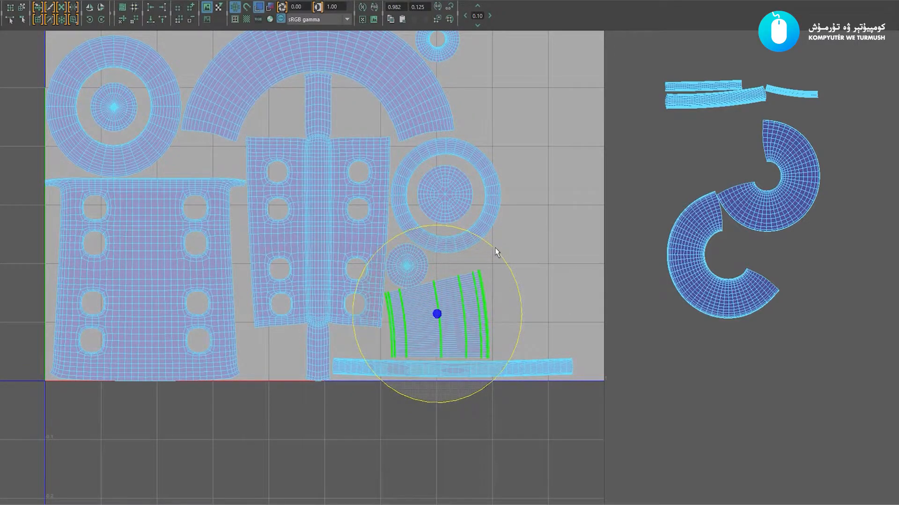
pyautogui.press('w')
pyautogui.moveTo(439, 318); pyautogui.dragTo(440, 318)
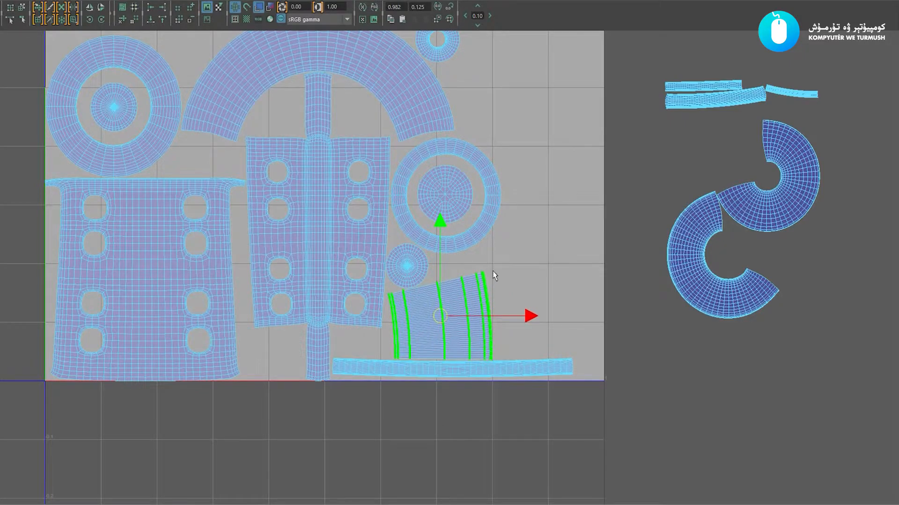
pyautogui.click(541, 246)
# Move the short thin peg strip into the tile, rotate it near vertical and fit it along the large arch's right end
pyautogui.scroll(-1, 542, 244)
pyautogui.keyDown('alt'); pyautogui.moveTo(542, 244); pyautogui.dragTo(492, 303, button='middle'); pyautogui.keyUp('alt')
pyautogui.click(709, 161)
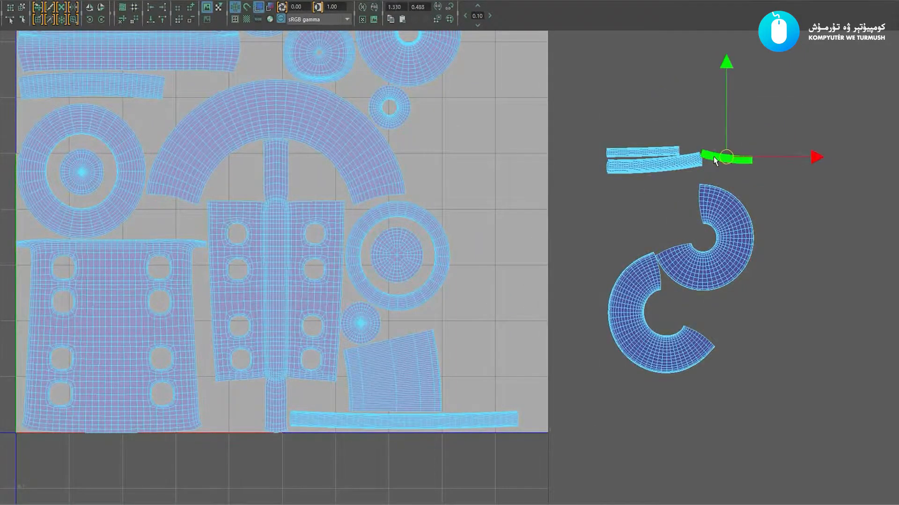
pyautogui.moveTo(723, 155); pyautogui.dragTo(434, 166)
pyautogui.press('e')
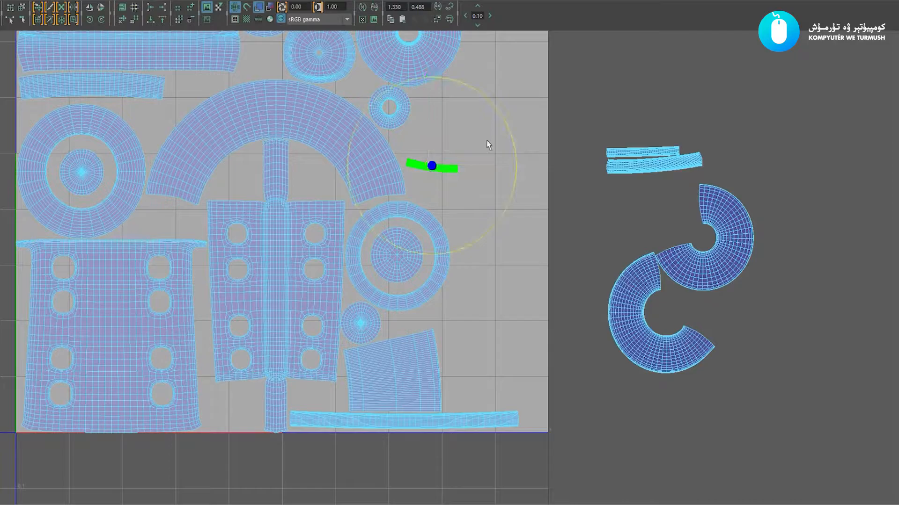
pyautogui.moveTo(492, 110); pyautogui.dragTo(364, 76)
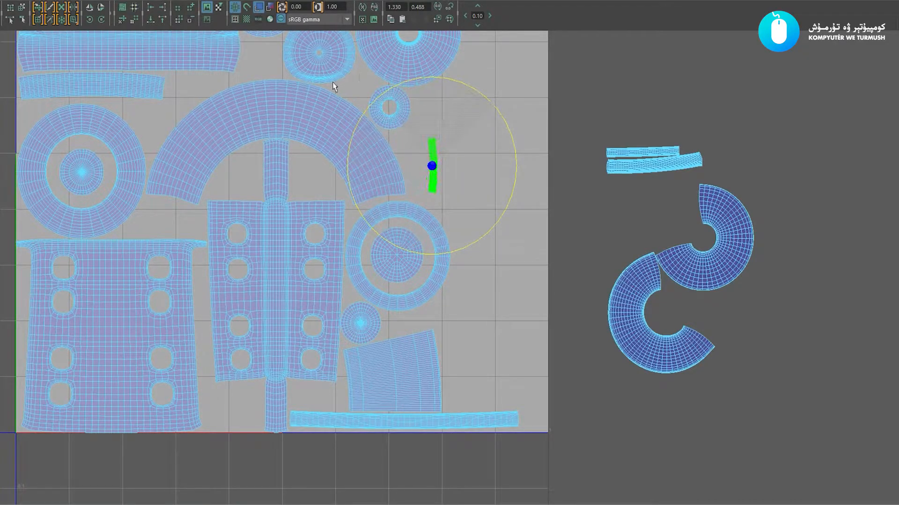
pyautogui.press('w')
pyautogui.moveTo(429, 167); pyautogui.dragTo(404, 165)
pyautogui.click(436, 136)
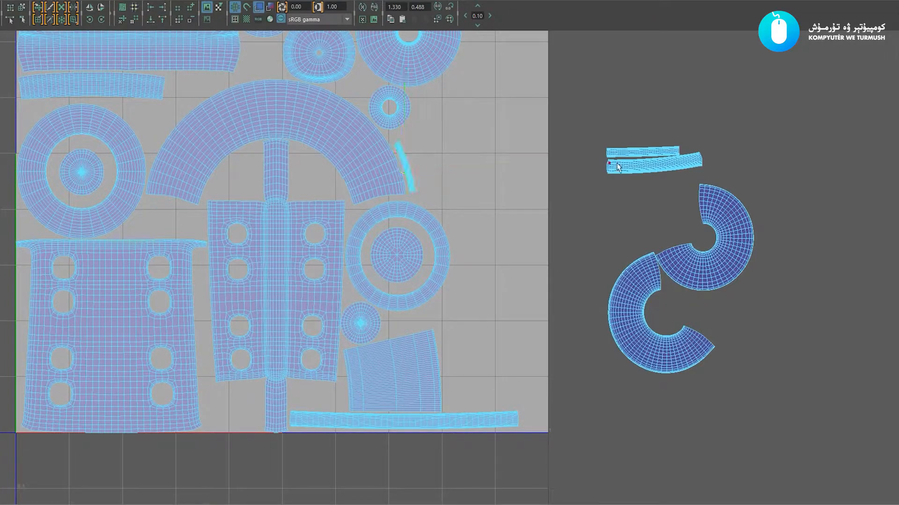
# Rotate the two remaining peg strips together to vertical and place them beside the short thin strip
pyautogui.click(640, 155)
pyautogui.keyDown('shift'); pyautogui.click(634, 168); pyautogui.keyUp('shift')
pyautogui.press('e')
pyautogui.moveTo(692, 85); pyautogui.dragTo(519, 80)
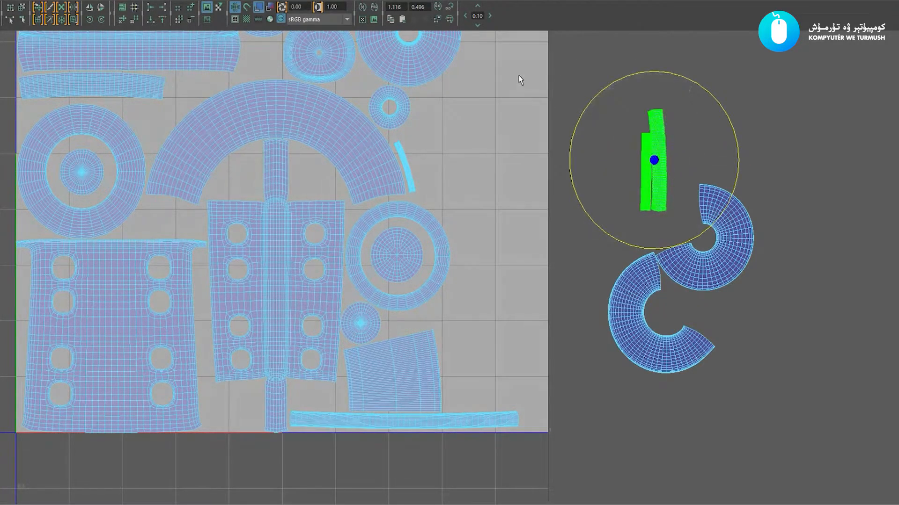
pyautogui.press('w')
pyautogui.moveTo(652, 164); pyautogui.dragTo(437, 146)
pyautogui.click(479, 200)
# Move the two C-shaped peg shells together towards the tile, beside the large ring and tapered panel
pyautogui.scroll(-1, 527, 208)
pyautogui.click(685, 273)
pyautogui.keyDown('shift'); pyautogui.click(626, 293); pyautogui.keyUp('shift')
pyautogui.moveTo(674, 280); pyautogui.dragTo(515, 282)
pyautogui.keyDown('alt'); pyautogui.moveTo(495, 224); pyautogui.dragTo(558, 238, button='middle'); pyautogui.keyUp('alt')
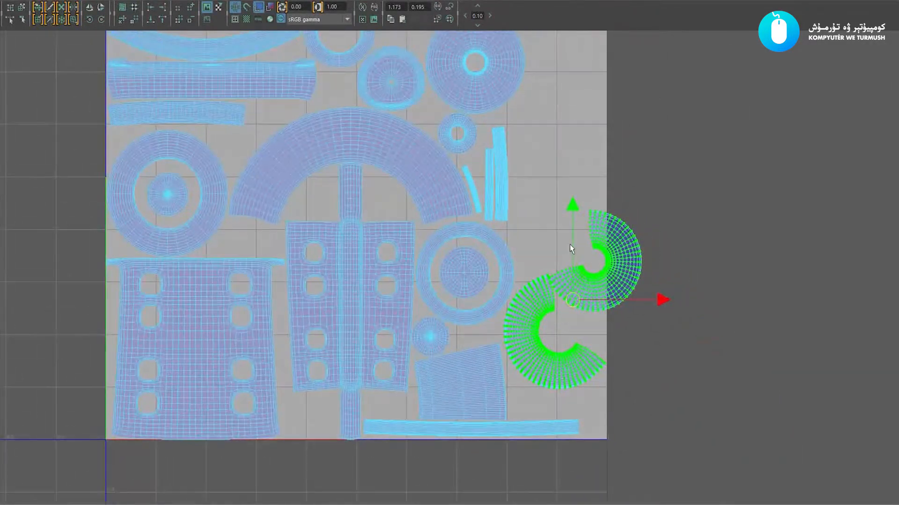
# Move the upper C-shaped shell into the tile beside the thin vertical strips and rotate it so its opening faces them
pyautogui.click(627, 257)
pyautogui.moveTo(598, 260); pyautogui.dragTo(557, 205)
pyautogui.press('e')
pyautogui.moveTo(584, 130); pyautogui.dragTo(540, 100)
pyautogui.press('w')
pyautogui.moveTo(547, 194); pyautogui.dragTo(533, 185)
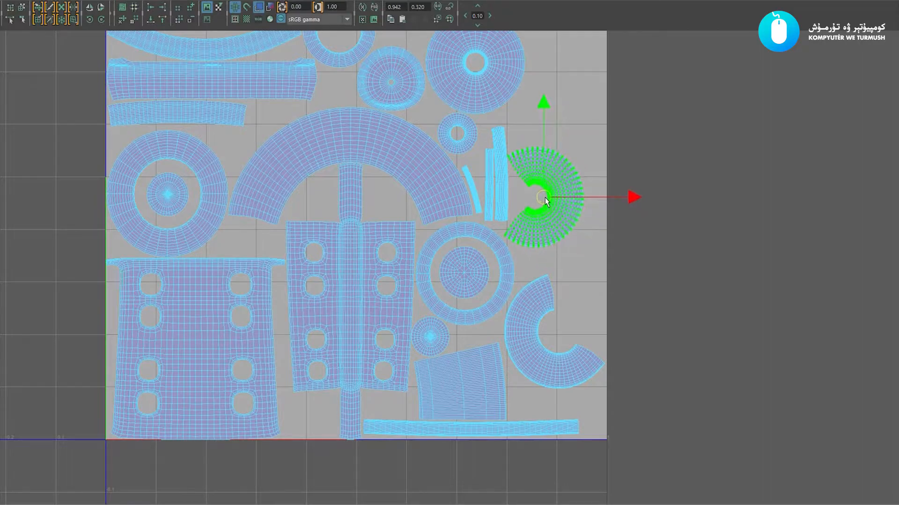
# Rotate the lower C-shaped shell so its opening faces the tile's edge, nudge it slightly up and deselect it
pyautogui.click(586, 277)
pyautogui.click(542, 311)
pyautogui.press('e')
pyautogui.moveTo(584, 249); pyautogui.dragTo(618, 283)
pyautogui.press('w')
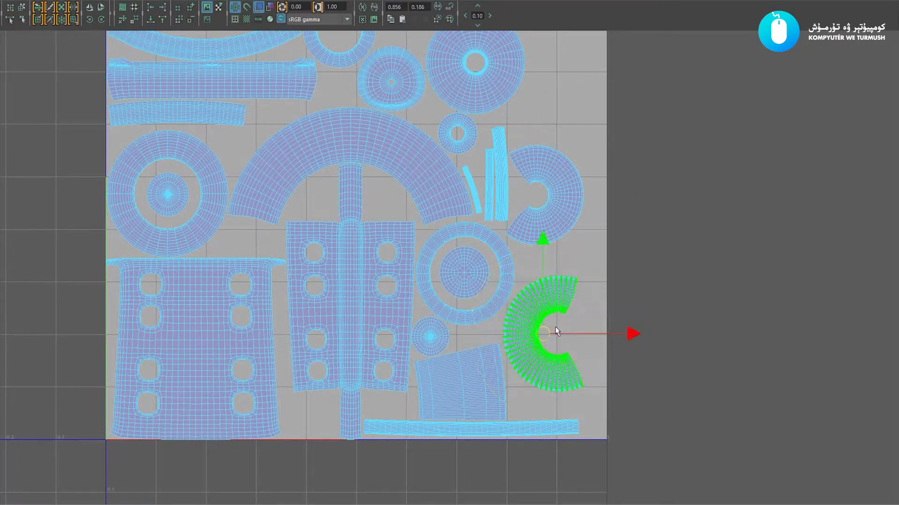
pyautogui.moveTo(541, 332); pyautogui.dragTo(542, 327)
pyautogui.click(580, 305)
# Examine the whole packed tile, checking all headstock and peg shells for gaps, overlaps and tile borders
pyautogui.keyDown('alt'); pyautogui.moveTo(569, 296); pyautogui.dragTo(347, 198, button='right'); pyautogui.keyUp('alt')
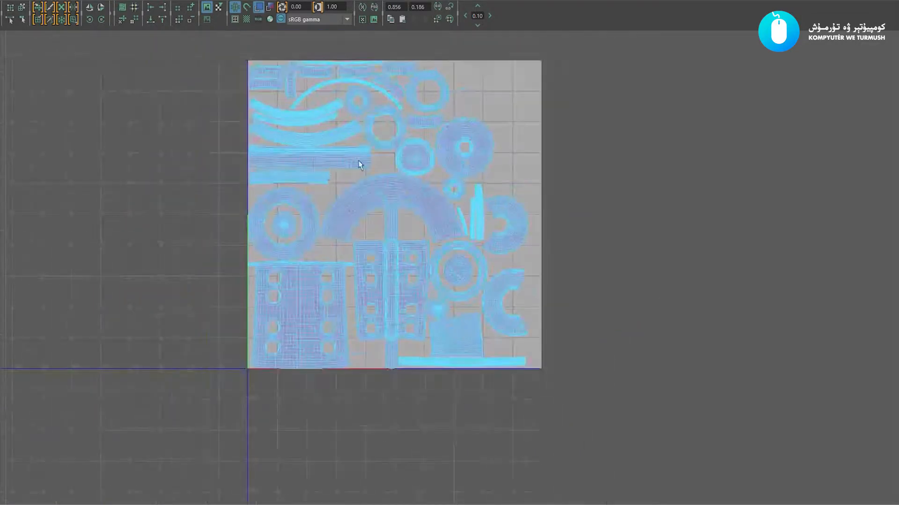
pyautogui.keyDown('alt'); pyautogui.moveTo(359, 161); pyautogui.dragTo(429, 247, button='middle'); pyautogui.keyUp('alt')
pyautogui.keyDown('alt'); pyautogui.moveTo(429, 248); pyautogui.dragTo(499, 265, button='right'); pyautogui.keyUp('alt')
pyautogui.keyDown('alt'); pyautogui.moveTo(504, 241); pyautogui.dragTo(515, 213, button='middle'); pyautogui.keyUp('alt')
pyautogui.keyDown('alt'); pyautogui.moveTo(515, 213); pyautogui.dragTo(518, 234, button='right'); pyautogui.keyUp('alt')
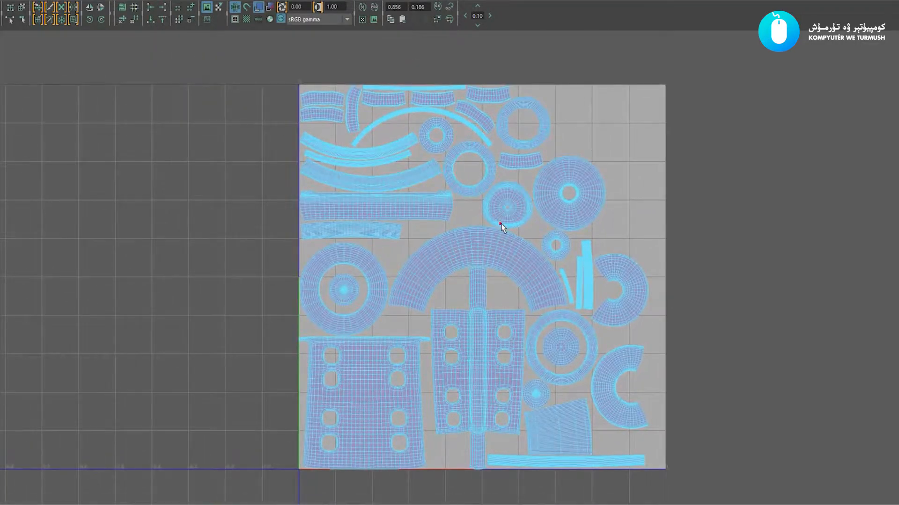
pyautogui.keyDown('alt'); pyautogui.moveTo(501, 227); pyautogui.dragTo(504, 215, button='middle'); pyautogui.keyUp('alt')
pyautogui.keyDown('alt'); pyautogui.moveTo(526, 240); pyautogui.dragTo(511, 232, button='right'); pyautogui.keyUp('alt')
pyautogui.keyDown('alt'); pyautogui.moveTo(507, 230); pyautogui.dragTo(506, 220, button='middle'); pyautogui.keyUp('alt')
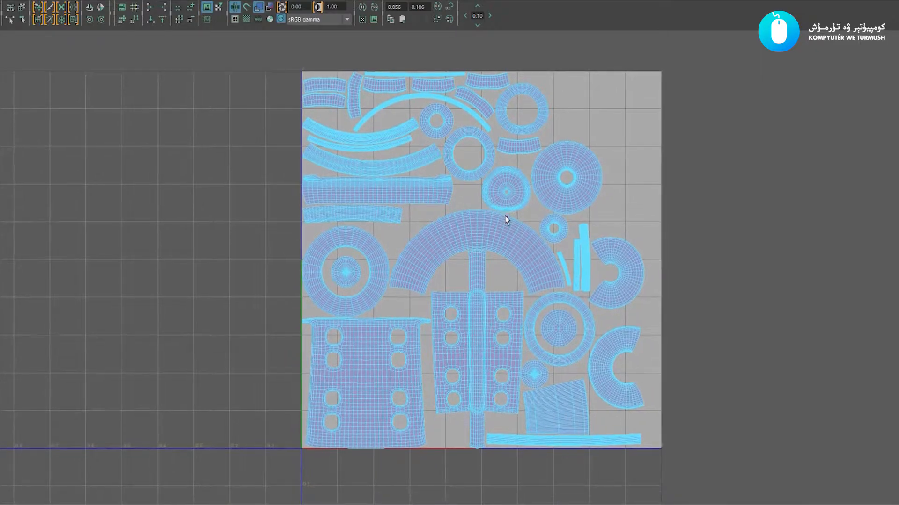
pyautogui.keyDown('alt'); pyautogui.moveTo(550, 256); pyautogui.dragTo(256, 224, button='right'); pyautogui.keyUp('alt')
pyautogui.moveTo(256, 76); pyautogui.dragTo(682, 471)
pyautogui.keyDown('alt'); pyautogui.moveTo(504, 344); pyautogui.dragTo(515, 349, button='right'); pyautogui.keyUp('alt')
pyautogui.keyDown('alt'); pyautogui.moveTo(516, 333); pyautogui.dragTo(507, 281, button='middle'); pyautogui.keyUp('alt')
pyautogui.click(671, 287)
pyautogui.keyDown('alt'); pyautogui.moveTo(591, 221); pyautogui.dragTo(597, 272, button='middle'); pyautogui.keyUp('alt')
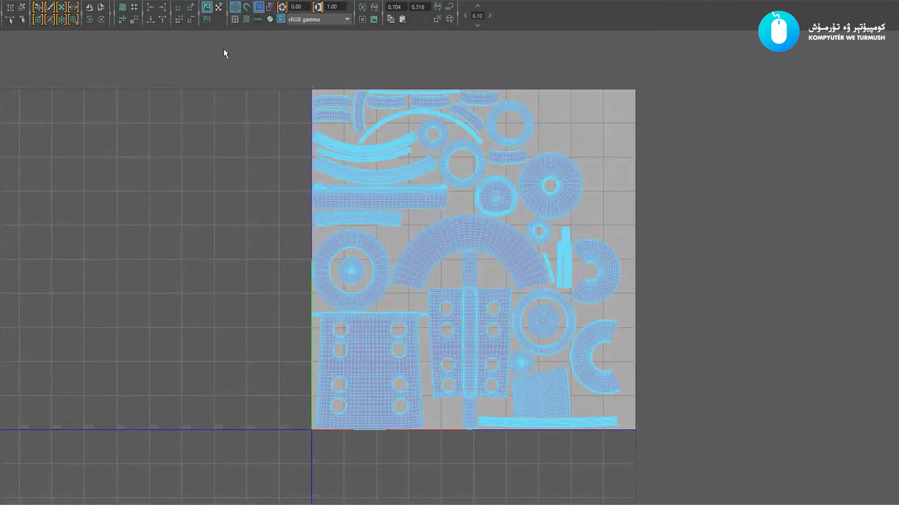
# Show the checker image behind the UV shells briefly, then hide it again
pyautogui.click(247, 22)
pyautogui.scroll(-2, 243, 125)
pyautogui.scroll(1, 344, 229)
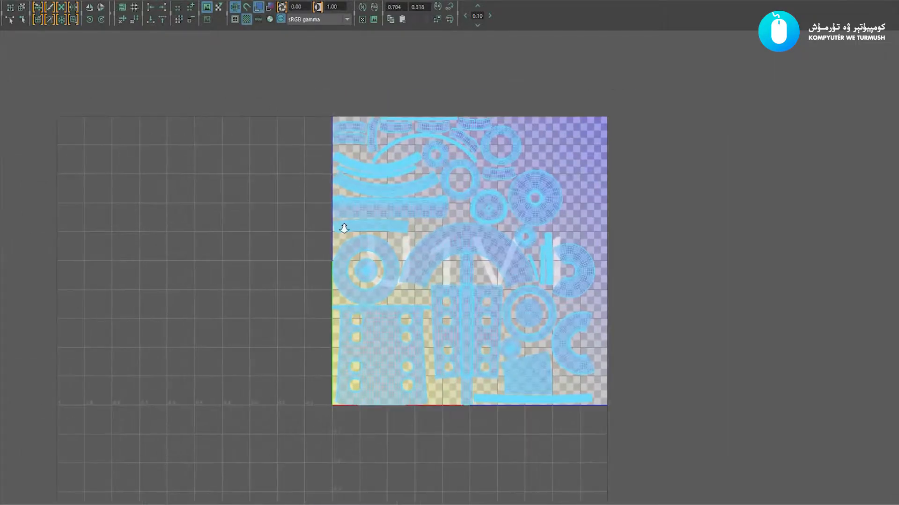
pyautogui.click(248, 20)
# Review the spacing between the packed shells and the empty space remaining in the tile
pyautogui.keyDown('alt'); pyautogui.moveTo(338, 223); pyautogui.dragTo(423, 244, button='right'); pyautogui.keyUp('alt')
pyautogui.keyDown('alt'); pyautogui.moveTo(477, 208); pyautogui.dragTo(445, 191, button='middle'); pyautogui.keyUp('alt')
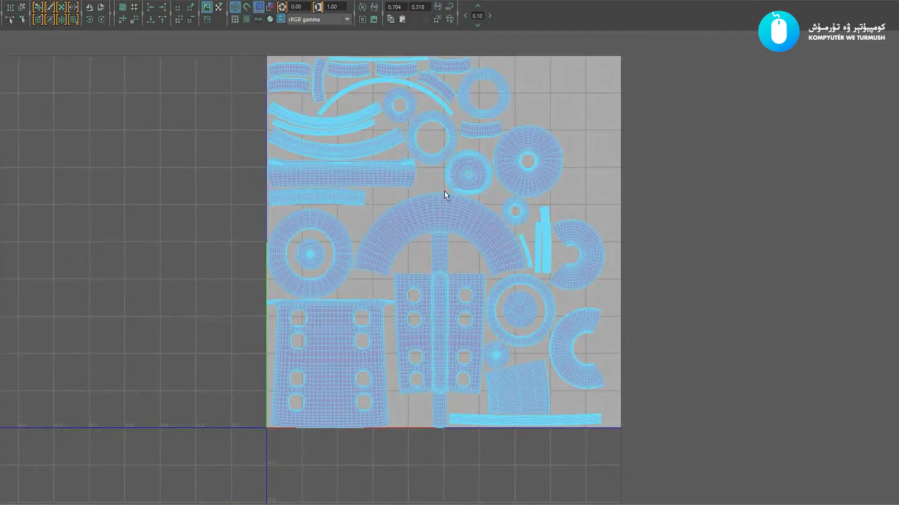
pyautogui.keyDown('alt'); pyautogui.moveTo(444, 191); pyautogui.dragTo(307, 195, button='right'); pyautogui.keyUp('alt')
pyautogui.keyDown('alt'); pyautogui.moveTo(346, 176); pyautogui.dragTo(370, 186, button='middle'); pyautogui.keyUp('alt')
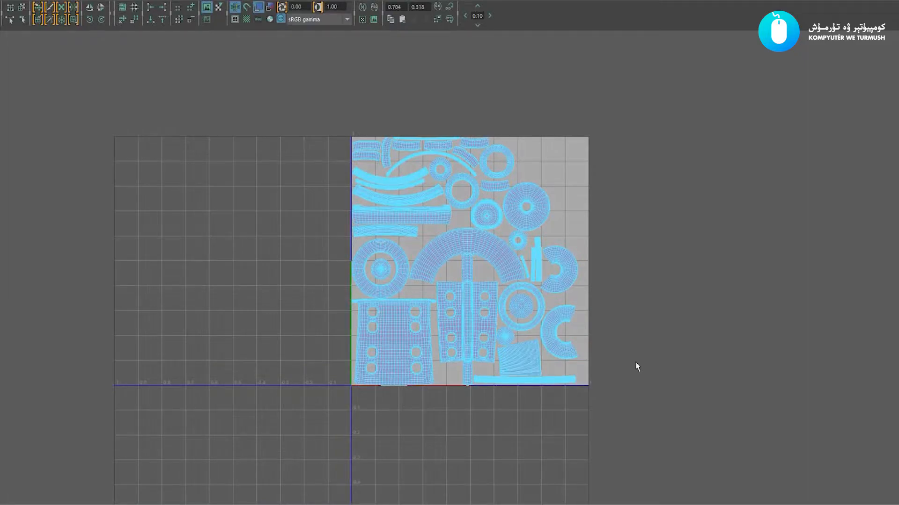
pyautogui.scroll(1, 469, 182)
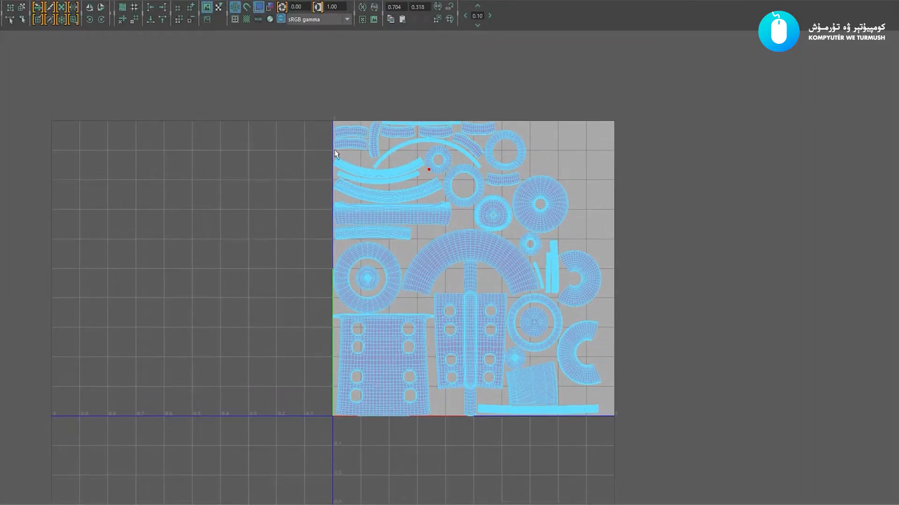
pyautogui.scroll(1, 414, 217)
pyautogui.keyDown('alt'); pyautogui.moveTo(513, 204); pyautogui.dragTo(499, 201, button='middle'); pyautogui.keyUp('alt')
pyautogui.keyDown('alt'); pyautogui.moveTo(447, 209); pyautogui.dragTo(575, 293, button='right'); pyautogui.keyUp('alt')
pyautogui.keyDown('alt'); pyautogui.moveTo(528, 254); pyautogui.dragTo(517, 213, button='middle'); pyautogui.keyUp('alt')
pyautogui.keyDown('alt'); pyautogui.moveTo(457, 239); pyautogui.dragTo(468, 260, button='right'); pyautogui.keyUp('alt')
pyautogui.keyDown('alt'); pyautogui.moveTo(491, 243); pyautogui.dragTo(483, 270, button='middle'); pyautogui.keyUp('alt')
pyautogui.keyDown('alt'); pyautogui.moveTo(483, 276); pyautogui.dragTo(402, 246, button='right'); pyautogui.keyUp('alt')
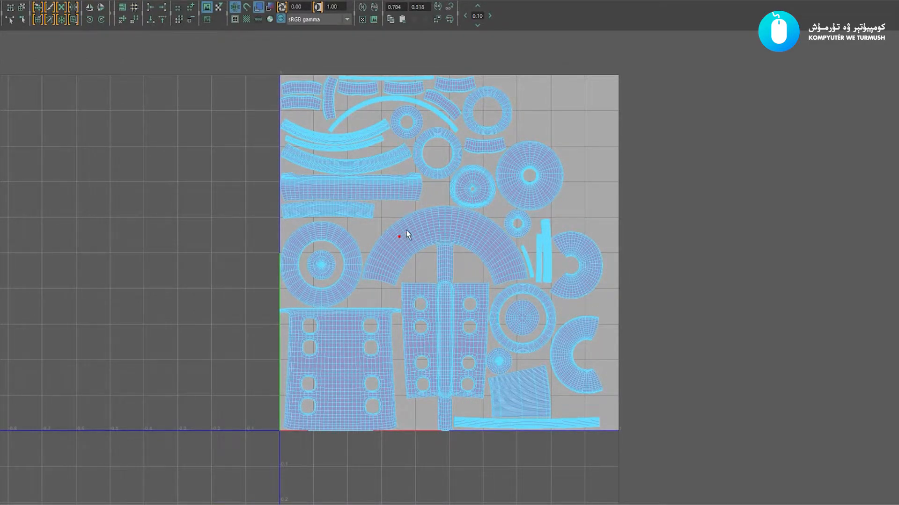
pyautogui.keyDown('alt'); pyautogui.moveTo(460, 211); pyautogui.dragTo(456, 213, button='middle'); pyautogui.keyUp('alt')
pyautogui.keyDown('alt'); pyautogui.moveTo(454, 213); pyautogui.dragTo(531, 280, button='right'); pyautogui.keyUp('alt')
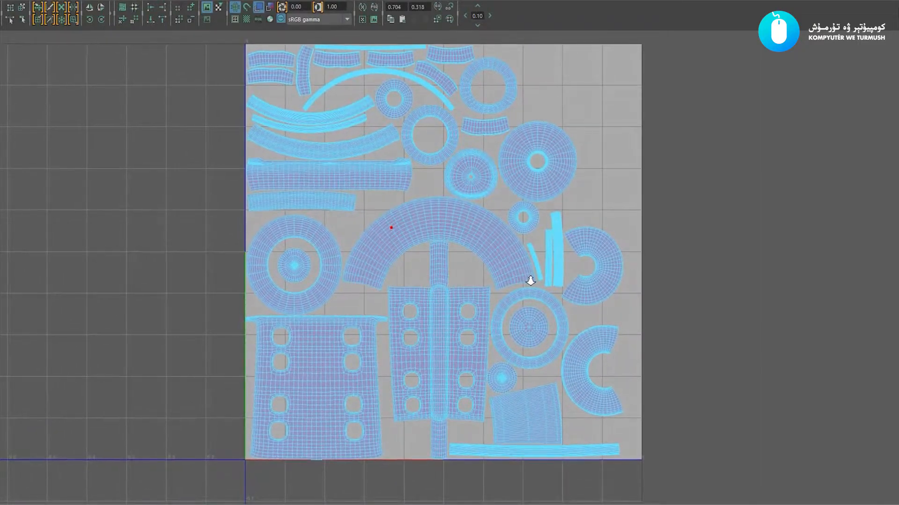
pyautogui.keyDown('alt'); pyautogui.moveTo(501, 167); pyautogui.dragTo(532, 184, button='middle'); pyautogui.keyUp('alt')
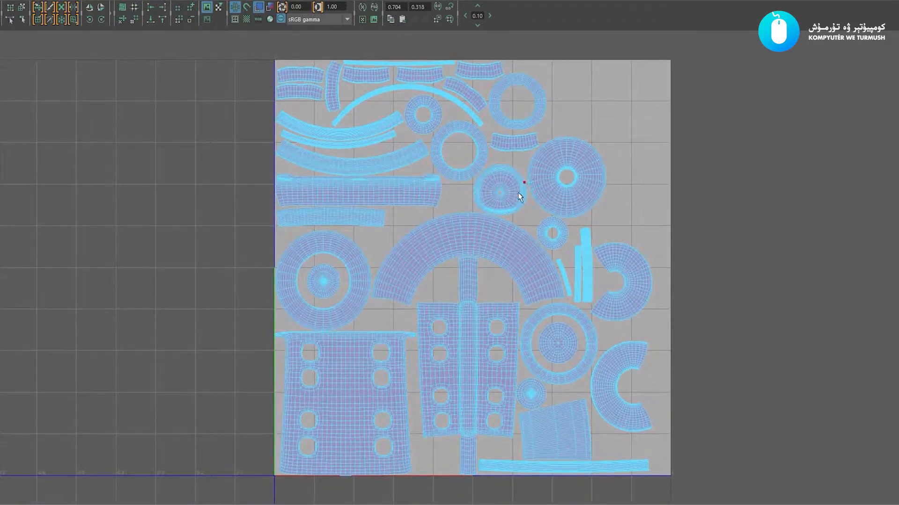
pyautogui.scroll(-2, 588, 251)
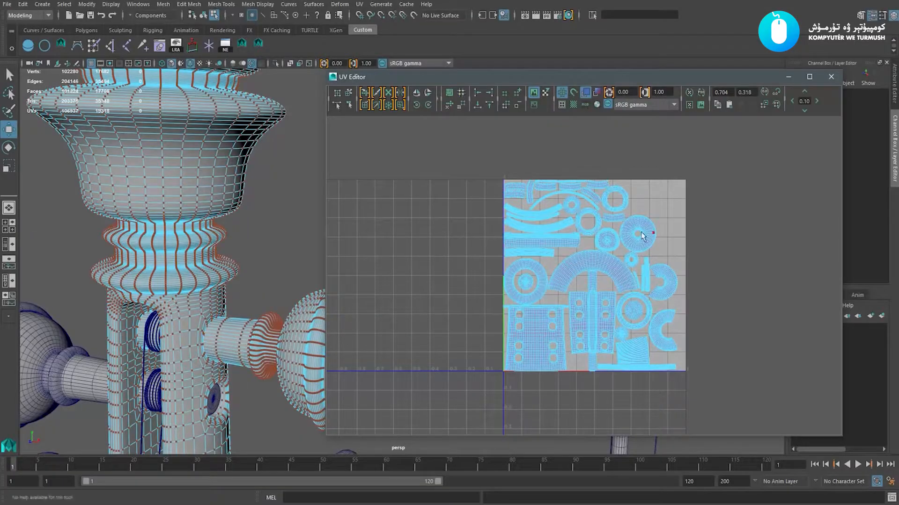
pyautogui.keyDown('alt'); pyautogui.moveTo(643, 239); pyautogui.dragTo(604, 249, button='right'); pyautogui.keyUp('alt')
pyautogui.keyDown('alt'); pyautogui.moveTo(604, 249); pyautogui.dragTo(632, 227, button='middle'); pyautogui.keyUp('alt')
pyautogui.keyDown('alt'); pyautogui.moveTo(632, 227); pyautogui.dragTo(716, 327, button='right'); pyautogui.keyUp('alt')
pyautogui.keyDown('alt'); pyautogui.moveTo(583, 202); pyautogui.dragTo(569, 256, button='middle'); pyautogui.keyUp('alt')
pyautogui.keyDown('alt'); pyautogui.moveTo(569, 256); pyautogui.dragTo(580, 270, button='right'); pyautogui.keyUp('alt')
pyautogui.keyDown('alt'); pyautogui.moveTo(580, 270); pyautogui.dragTo(585, 256, button='middle'); pyautogui.keyUp('alt')
# Return the headstock to object selection mode, clear the selection and frame all four tuning pegs
pyautogui.moveTo(154, 141); pyautogui.dragTo(209, 105, button='right')
pyautogui.click(71, 196)
pyautogui.scroll(-6, 71, 196)
pyautogui.keyDown('alt'); pyautogui.moveTo(276, 304); pyautogui.dragTo(126, 226, button='middle'); pyautogui.keyUp('alt')
pyautogui.keyDown('alt'); pyautogui.moveTo(125, 227); pyautogui.dragTo(177, 232); pyautogui.keyUp('alt')
pyautogui.keyDown('alt'); pyautogui.moveTo(177, 232); pyautogui.dragTo(192, 236, button='middle'); pyautogui.keyUp('alt')
# Examine the UV layouts of the four tuning pegs by selecting them individually
pyautogui.click(240, 279)
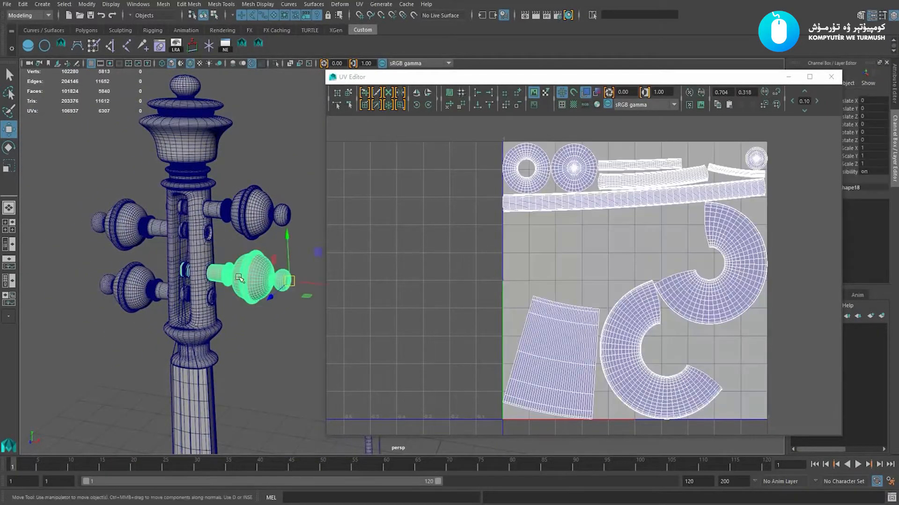
pyautogui.click(124, 295)
pyautogui.keyDown('alt'); pyautogui.moveTo(124, 296); pyautogui.dragTo(225, 256); pyautogui.keyUp('alt')
pyautogui.click(228, 252)
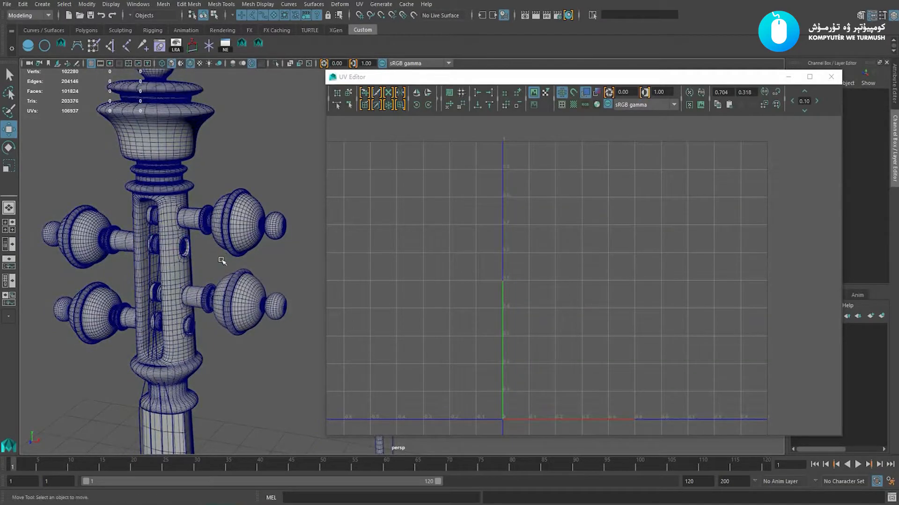
pyautogui.click(235, 236)
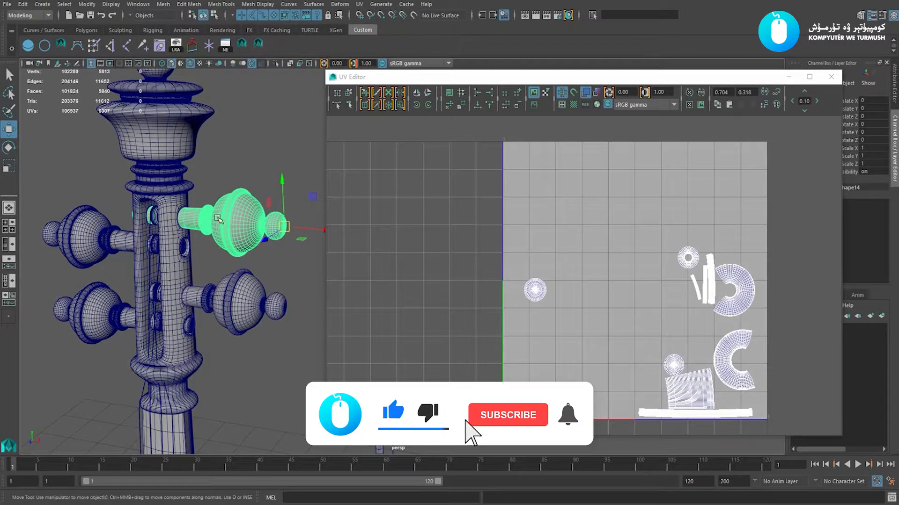
pyautogui.click(235, 294)
pyautogui.click(95, 259)
pyautogui.click(104, 322)
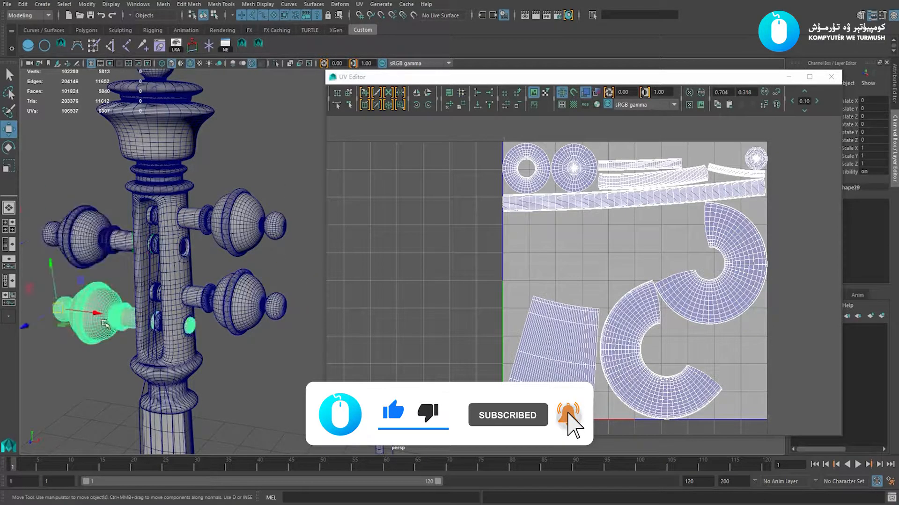
# Compare the packed UVs of the upper right peg with the UVs of the peg below it
pyautogui.click(252, 242)
pyautogui.click(247, 293)
pyautogui.click(241, 244)
pyautogui.click(243, 282)
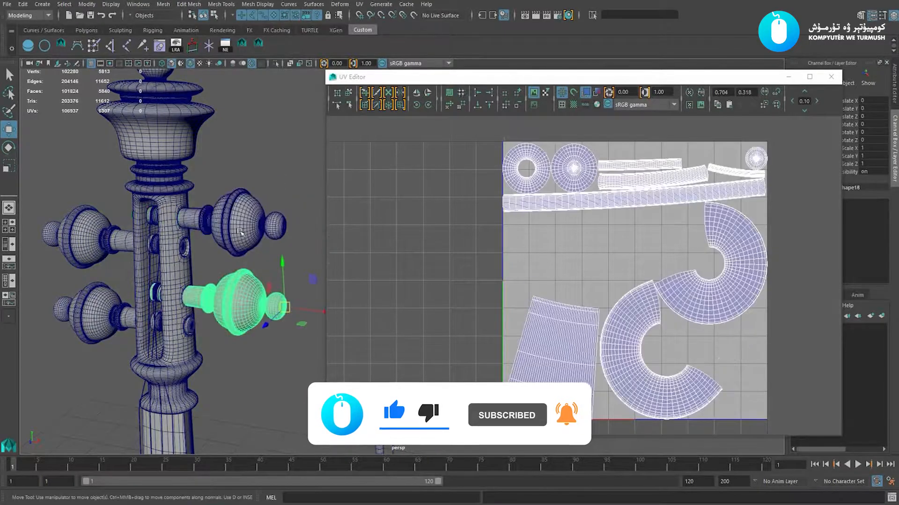
pyautogui.click(239, 237)
pyautogui.click(241, 302)
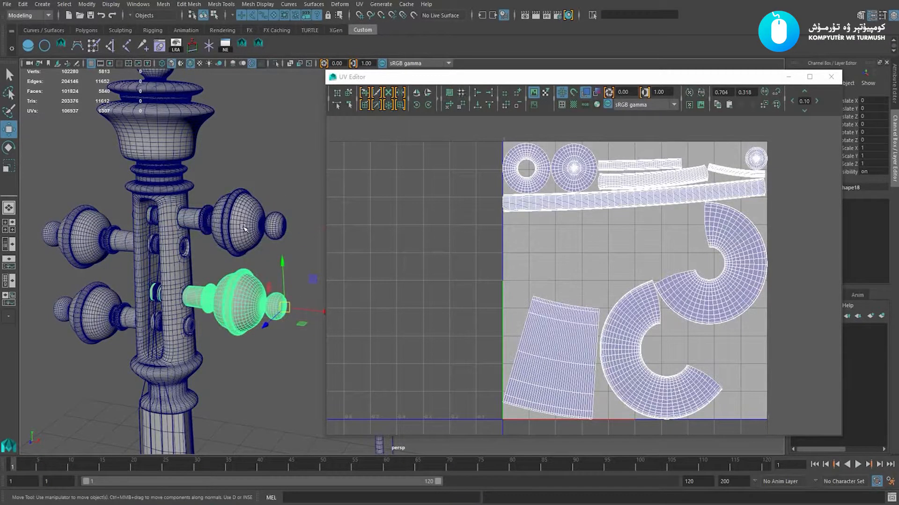
pyautogui.click(243, 228)
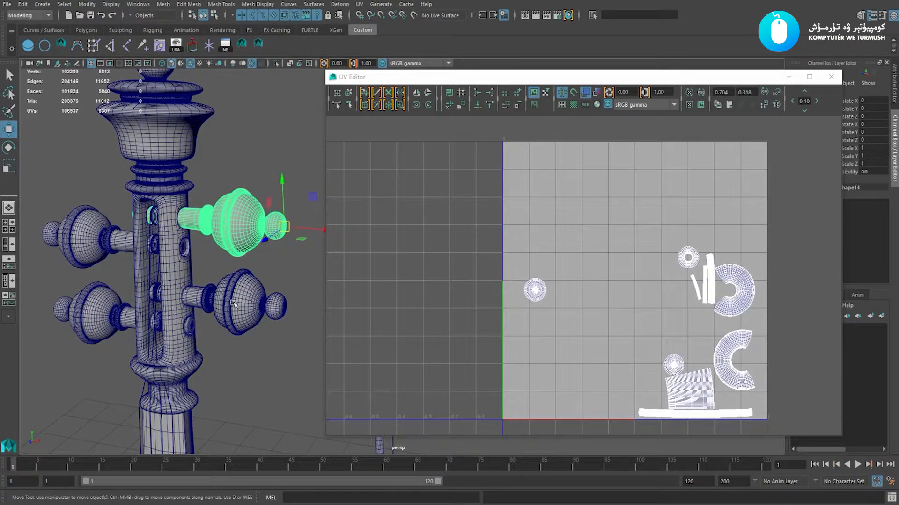
pyautogui.click(232, 303)
pyautogui.click(257, 223)
pyautogui.click(253, 284)
pyautogui.click(239, 240)
pyautogui.click(247, 298)
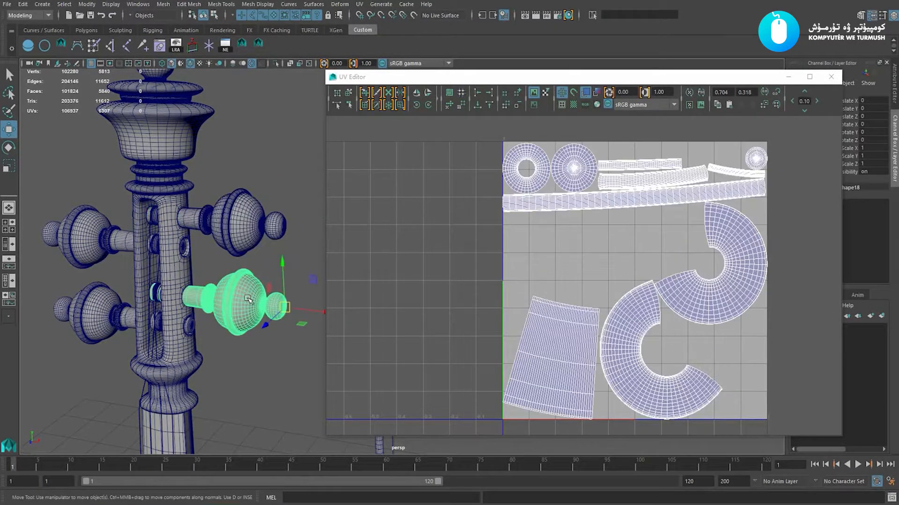
pyautogui.click(234, 225)
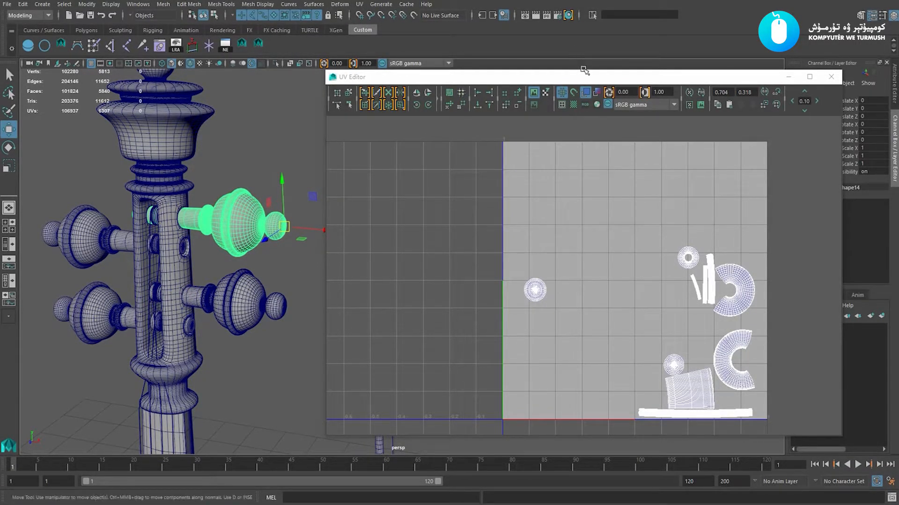
# Move the UV Editor window slightly higher and compare the UV layouts of the two right-hand pegs again
pyautogui.moveTo(592, 81); pyautogui.dragTo(601, 60)
pyautogui.scroll(-2, 598, 262)
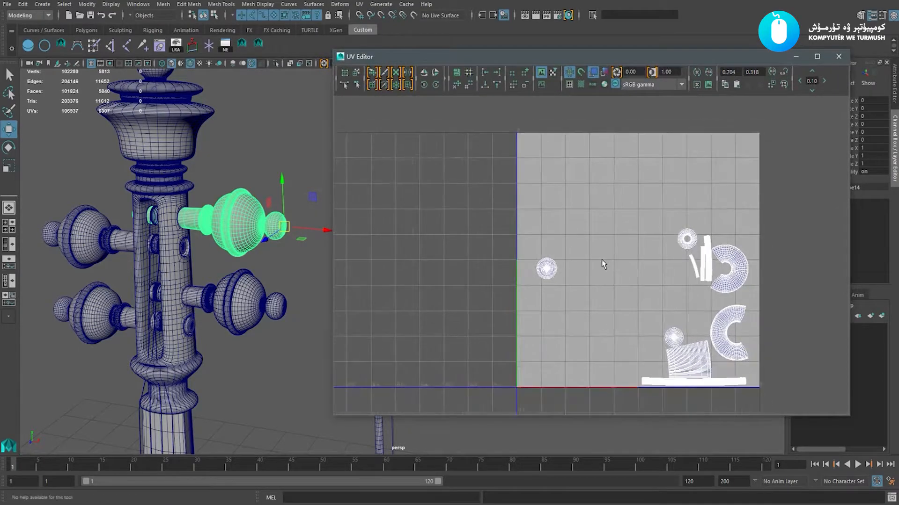
pyautogui.click(243, 296)
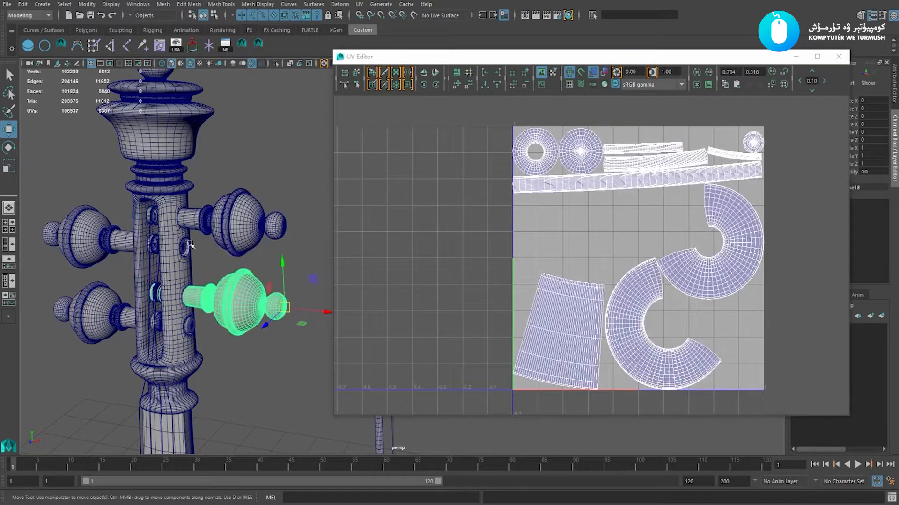
pyautogui.click(259, 223)
pyautogui.click(241, 275)
pyautogui.click(242, 235)
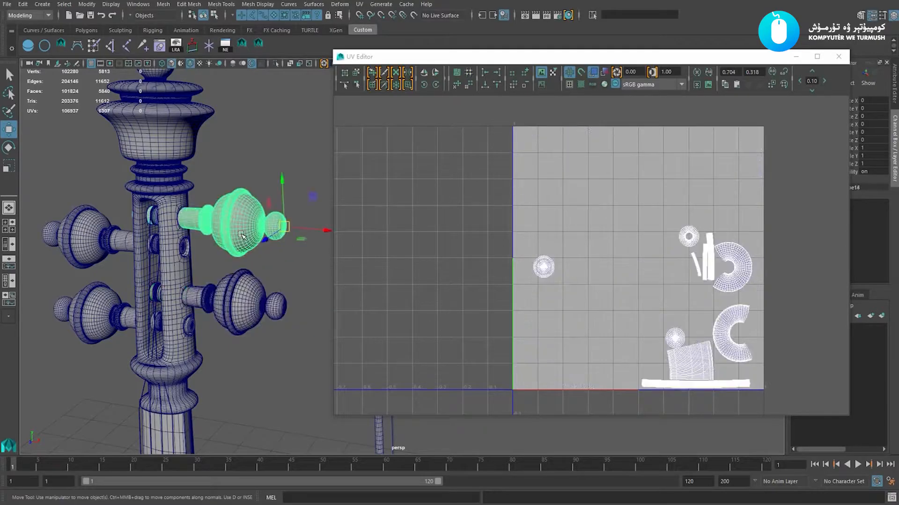
pyautogui.click(240, 299)
pyautogui.click(257, 171)
pyautogui.click(242, 212)
pyautogui.click(244, 295)
pyautogui.click(260, 168)
pyautogui.click(243, 220)
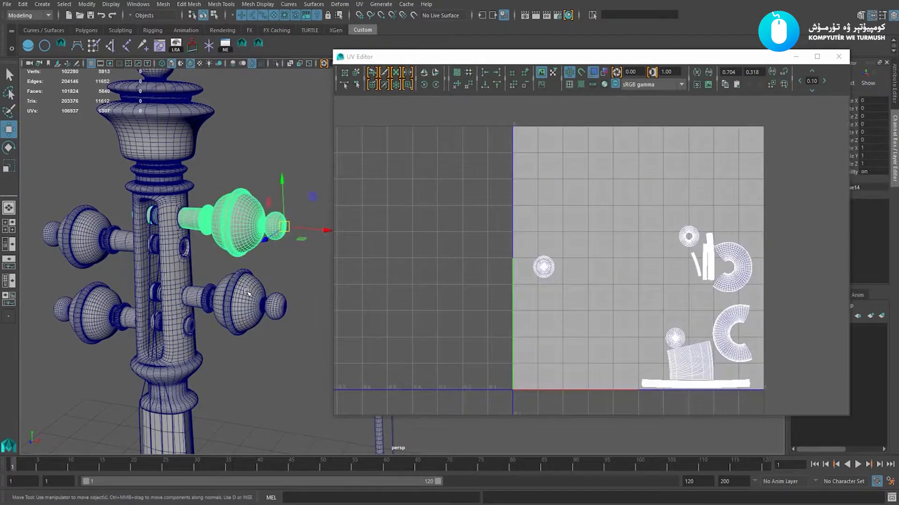
pyautogui.keyDown('shift'); pyautogui.click(248, 290); pyautogui.keyUp('shift')
pyautogui.keyDown('alt'); pyautogui.moveTo(235, 233); pyautogui.dragTo(225, 209); pyautogui.keyUp('alt')
pyautogui.click(265, 166)
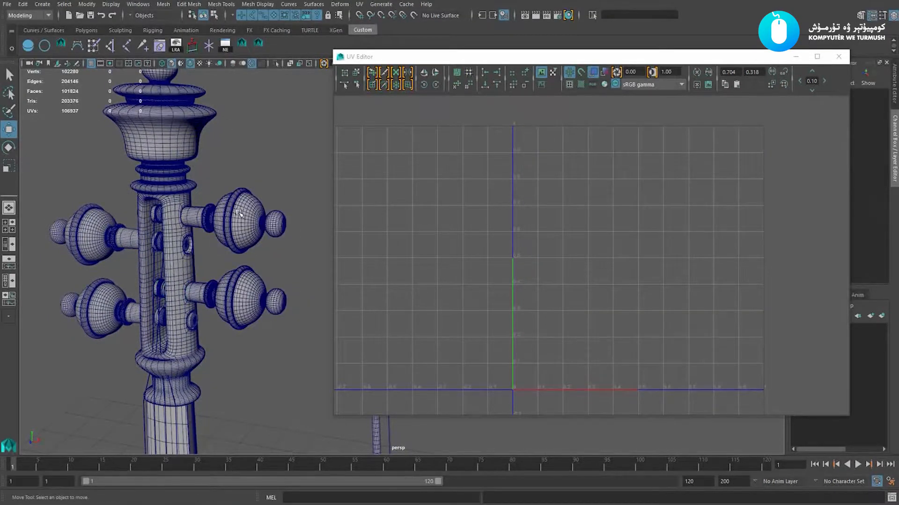
# Transfer all UV sets from the packed upper right peg to the peg below it, using default Transfer Attributes options with Component sample space
pyautogui.click(239, 214)
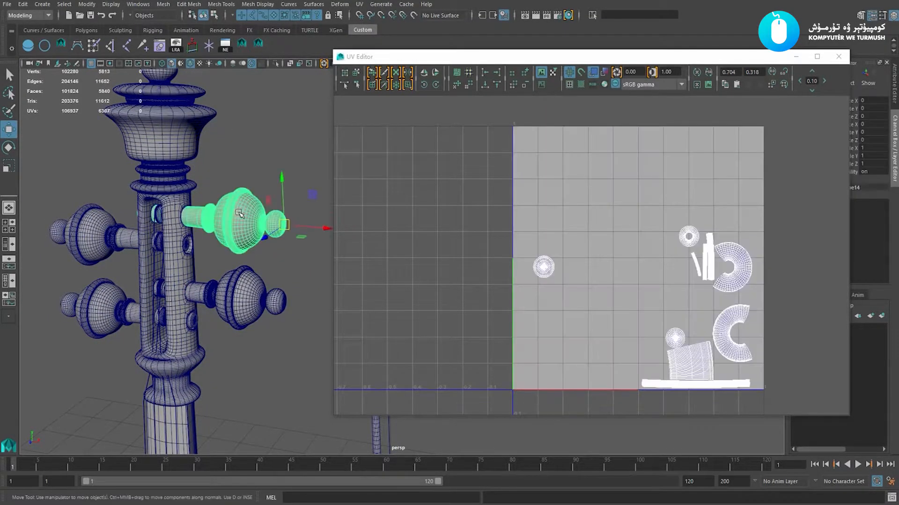
pyautogui.keyDown('shift'); pyautogui.click(243, 304); pyautogui.keyUp('shift')
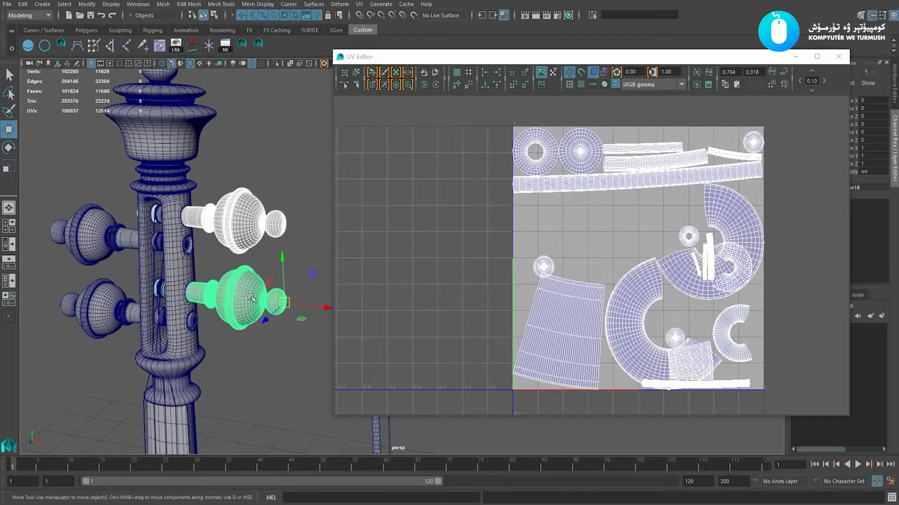
pyautogui.keyDown('alt'); pyautogui.moveTo(248, 261); pyautogui.dragTo(238, 255); pyautogui.keyUp('alt')
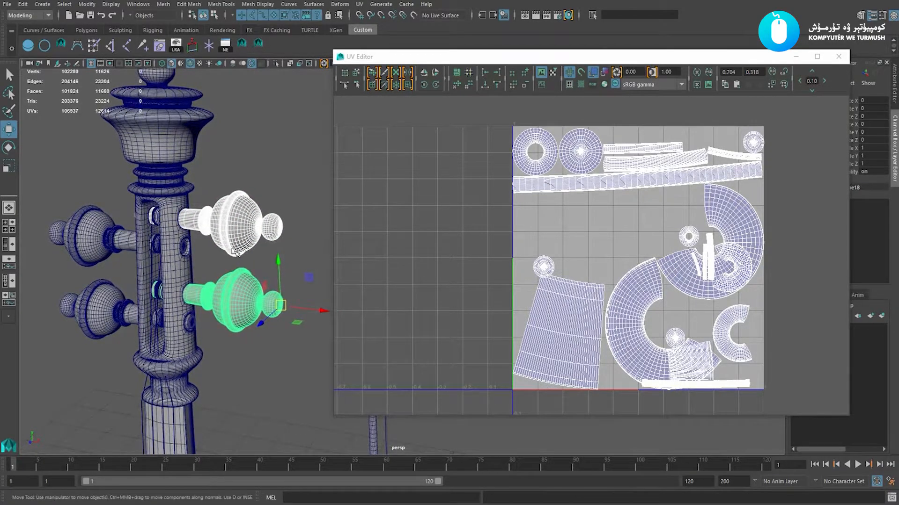
pyautogui.click(164, 4)
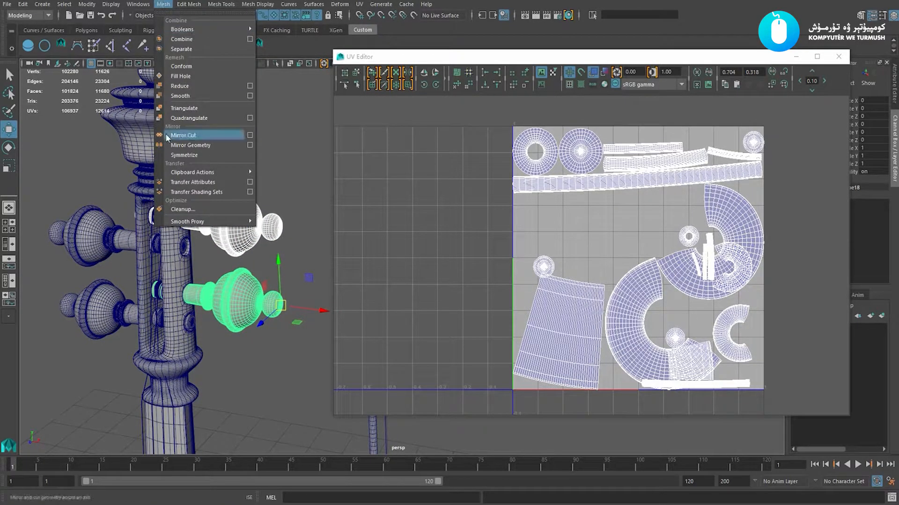
pyautogui.click(250, 183)
pyautogui.click(595, 74)
pyautogui.click(599, 93)
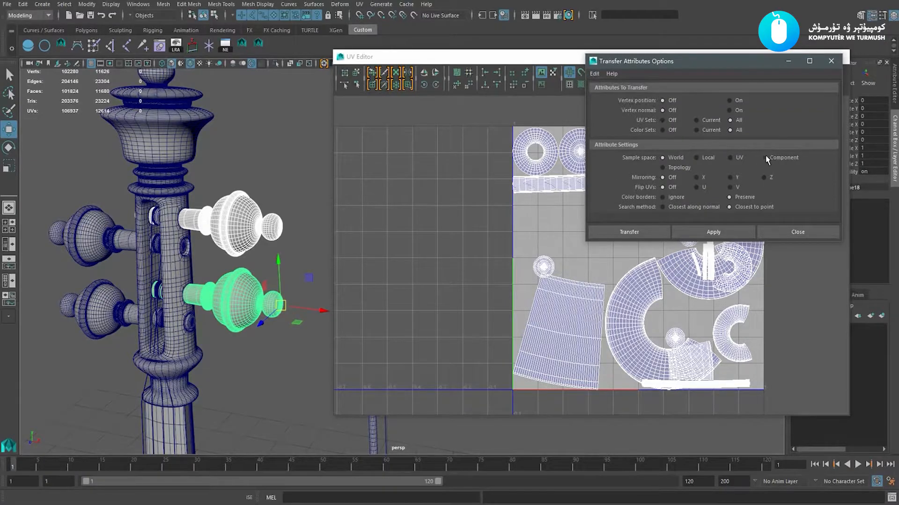
pyautogui.click(699, 234)
pyautogui.moveTo(690, 63); pyautogui.dragTo(690, 0)
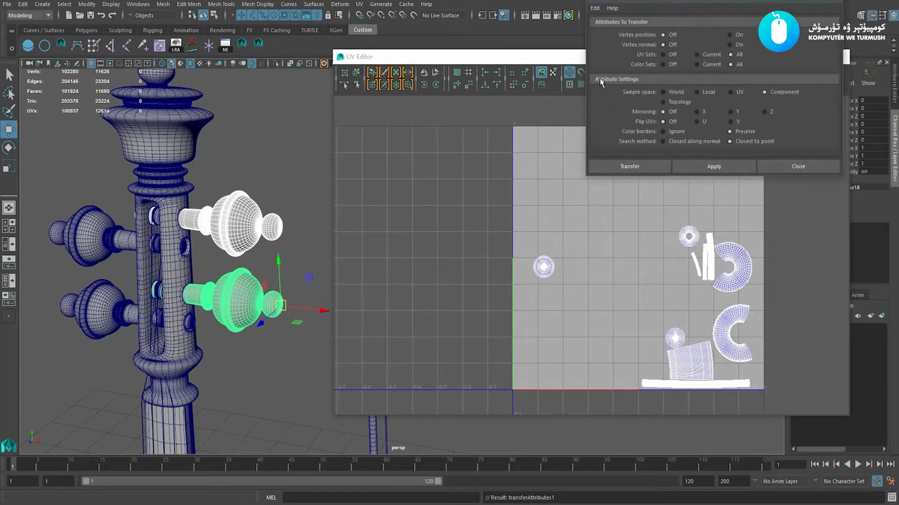
pyautogui.click(297, 234)
pyautogui.click(264, 219)
pyautogui.click(251, 304)
pyautogui.click(244, 237)
pyautogui.click(243, 297)
pyautogui.moveTo(303, 181); pyautogui.dragTo(260, 334)
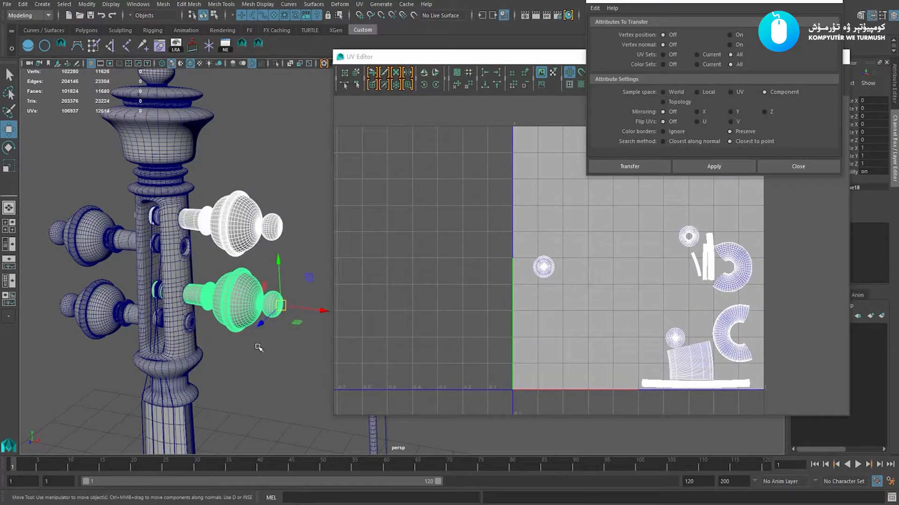
# Transfer the UVs from the upper right tuning peg to the upper left peg, using component sample space
pyautogui.keyDown('alt'); pyautogui.moveTo(279, 356); pyautogui.dragTo(258, 351, button='right'); pyautogui.keyUp('alt')
pyautogui.keyDown('alt'); pyautogui.moveTo(257, 351); pyautogui.dragTo(136, 369); pyautogui.keyUp('alt')
pyautogui.click(136, 369)
pyautogui.click(262, 280)
pyautogui.keyDown('alt'); pyautogui.moveTo(262, 279); pyautogui.dragTo(176, 240); pyautogui.keyUp('alt')
pyautogui.keyDown('shift'); pyautogui.click(175, 240); pyautogui.keyUp('shift')
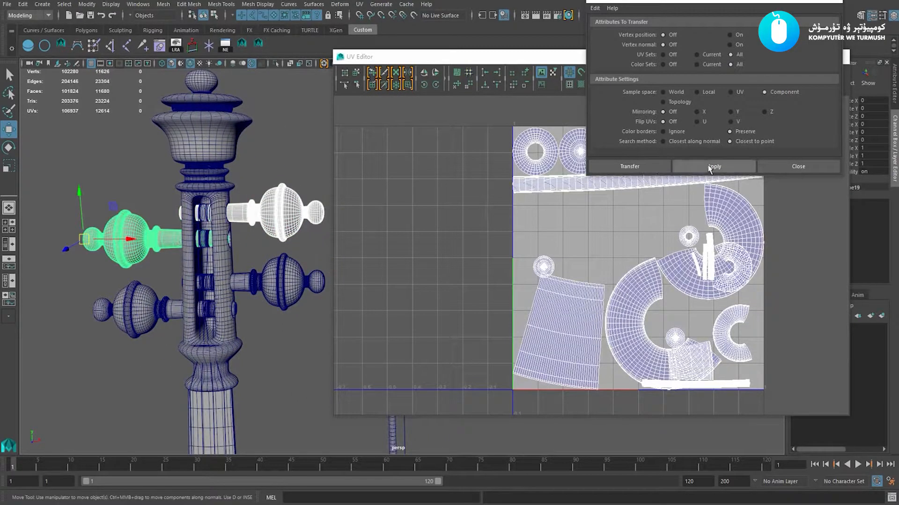
pyautogui.click(713, 167)
# Transfer the same UVs to the lower left tuning peg and close the transfer options
pyautogui.click(242, 221)
pyautogui.keyDown('shift'); pyautogui.click(159, 314); pyautogui.keyUp('shift')
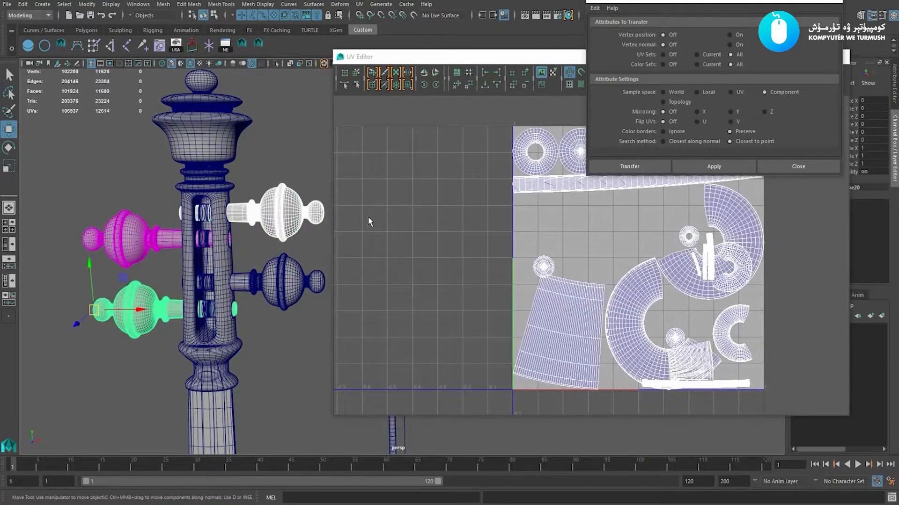
pyautogui.click(714, 166)
pyautogui.click(797, 166)
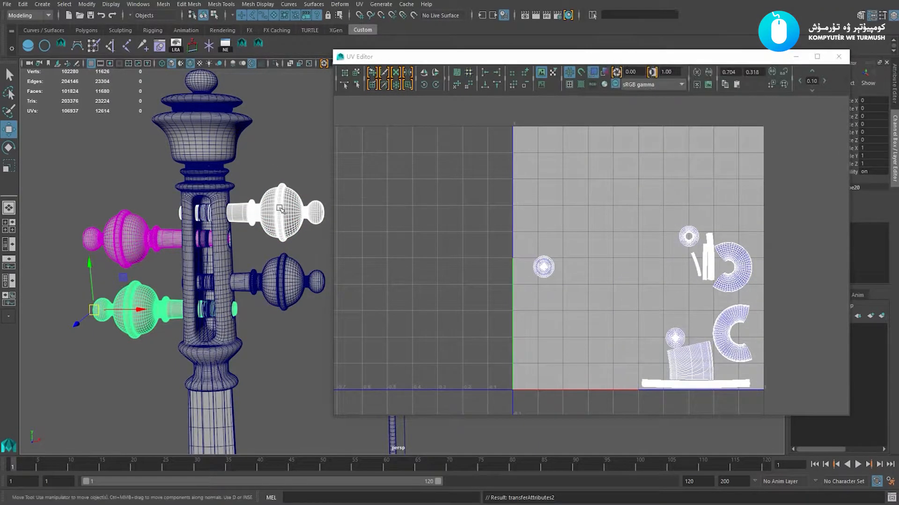
pyautogui.click(252, 225)
pyautogui.moveTo(294, 191); pyautogui.dragTo(141, 318)
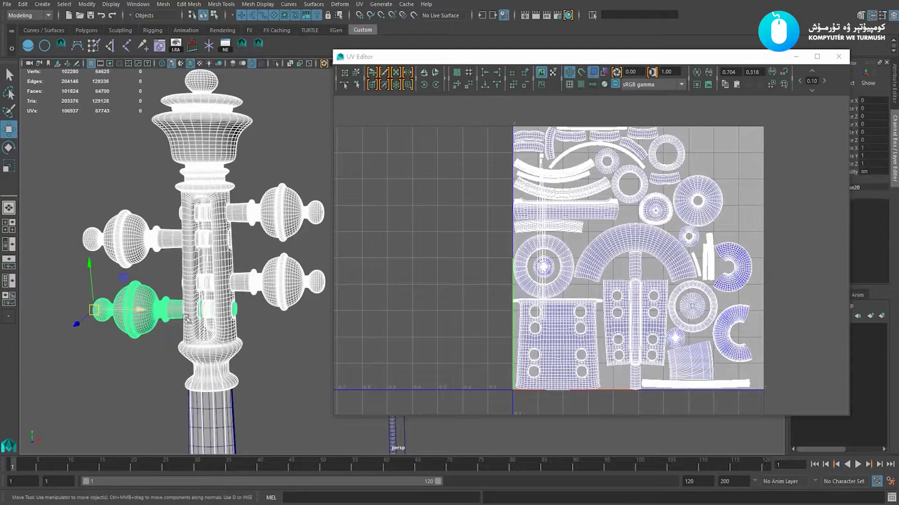
pyautogui.keyDown('alt'); pyautogui.moveTo(140, 318); pyautogui.dragTo(86, 377, button='right'); pyautogui.keyUp('alt')
pyautogui.click(86, 377)
pyautogui.keyDown('alt'); pyautogui.moveTo(164, 303); pyautogui.dragTo(134, 310, button='middle'); pyautogui.keyUp('alt')
pyautogui.keyDown('alt'); pyautogui.moveTo(125, 307); pyautogui.dragTo(182, 308, button='right'); pyautogui.keyUp('alt')
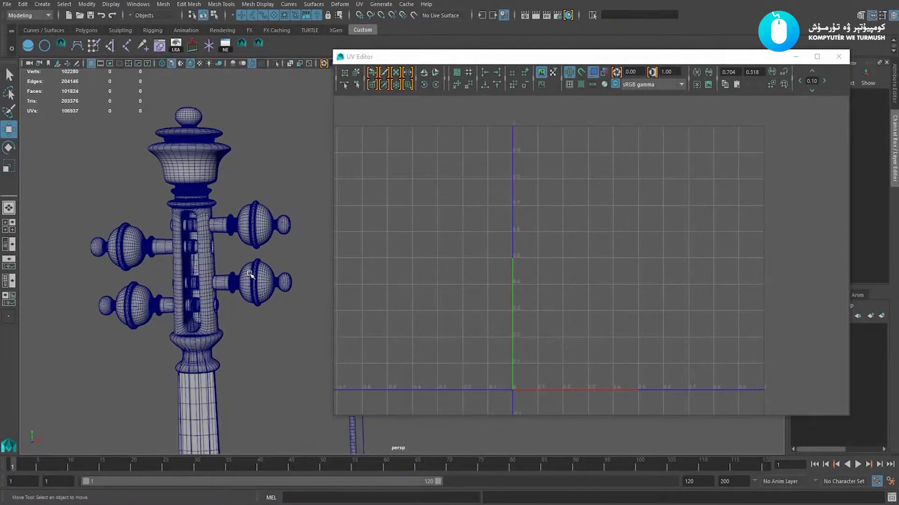
# Select the instrument's head piece together with all four tuning pegs and examine their combined UV layout
pyautogui.click(247, 273)
pyautogui.keyDown('shift'); pyautogui.click(258, 228); pyautogui.keyUp('shift')
pyautogui.keyDown('shift'); pyautogui.click(178, 196); pyautogui.keyUp('shift')
pyautogui.keyDown('shift'); pyautogui.click(130, 238); pyautogui.keyUp('shift')
pyautogui.keyDown('shift'); pyautogui.click(136, 312); pyautogui.keyUp('shift')
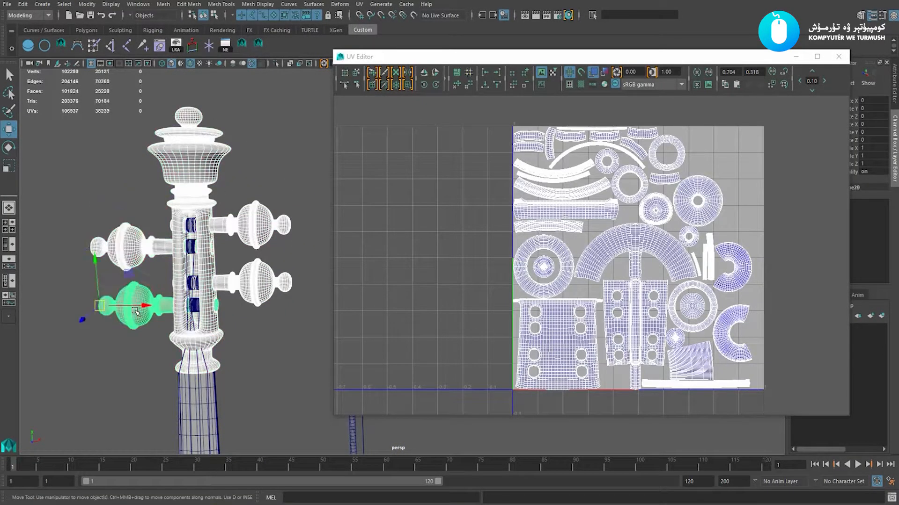
pyautogui.press('f')
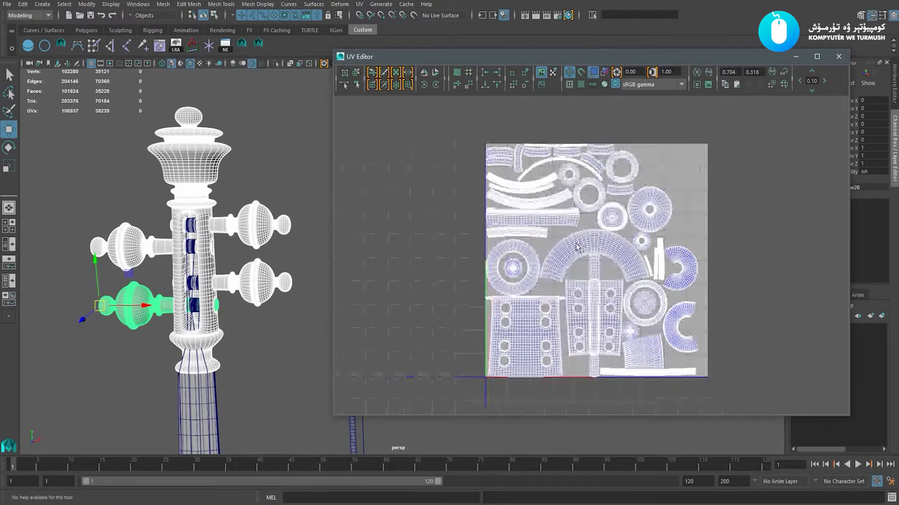
pyautogui.keyDown('alt'); pyautogui.moveTo(609, 259); pyautogui.dragTo(621, 252, button='middle'); pyautogui.keyUp('alt')
pyautogui.keyDown('alt'); pyautogui.moveTo(621, 252); pyautogui.dragTo(594, 255, button='right'); pyautogui.keyUp('alt')
# Select the neck, the lower body support and the curved foot together to bring up their UV shells
pyautogui.keyDown('alt'); pyautogui.moveTo(253, 309); pyautogui.dragTo(203, 325, button='right'); pyautogui.keyUp('alt')
pyautogui.keyDown('alt'); pyautogui.moveTo(210, 325); pyautogui.dragTo(225, 239, button='middle'); pyautogui.keyUp('alt')
pyautogui.keyDown('alt'); pyautogui.moveTo(224, 239); pyautogui.dragTo(196, 238); pyautogui.keyUp('alt')
pyautogui.keyDown('alt'); pyautogui.moveTo(196, 238); pyautogui.dragTo(187, 108, button='middle'); pyautogui.keyUp('alt')
pyautogui.keyDown('alt'); pyautogui.moveTo(214, 268); pyautogui.dragTo(261, 320); pyautogui.keyUp('alt')
pyautogui.click(197, 187)
pyautogui.click(177, 304)
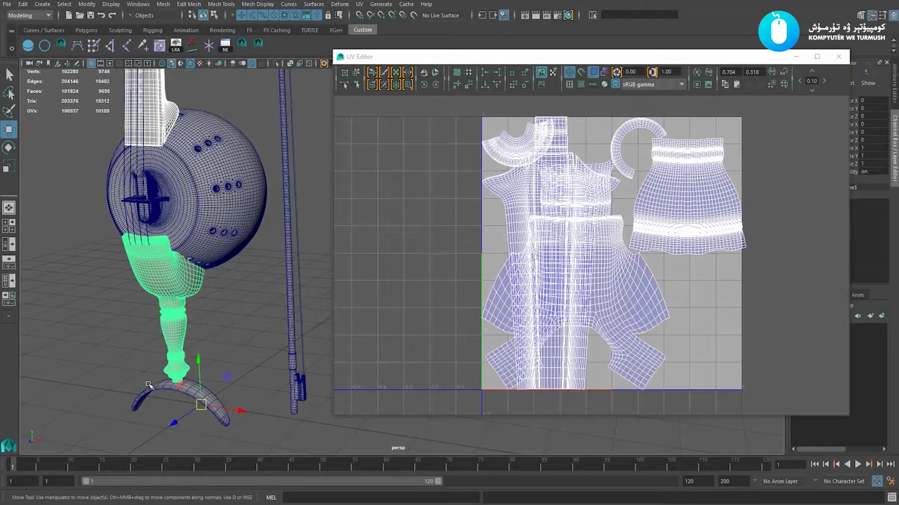
pyautogui.keyDown('alt'); pyautogui.moveTo(152, 380); pyautogui.dragTo(151, 310); pyautogui.keyUp('alt')
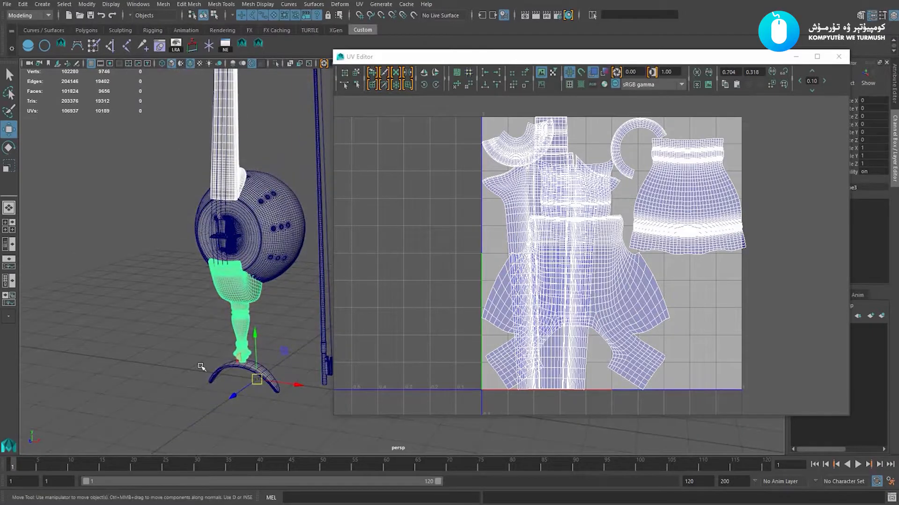
pyautogui.click(211, 377)
pyautogui.keyDown('alt'); pyautogui.moveTo(211, 377); pyautogui.dragTo(204, 297); pyautogui.keyUp('alt')
pyautogui.keyDown('alt'); pyautogui.moveTo(248, 256); pyautogui.dragTo(241, 251, button='middle'); pyautogui.keyUp('alt')
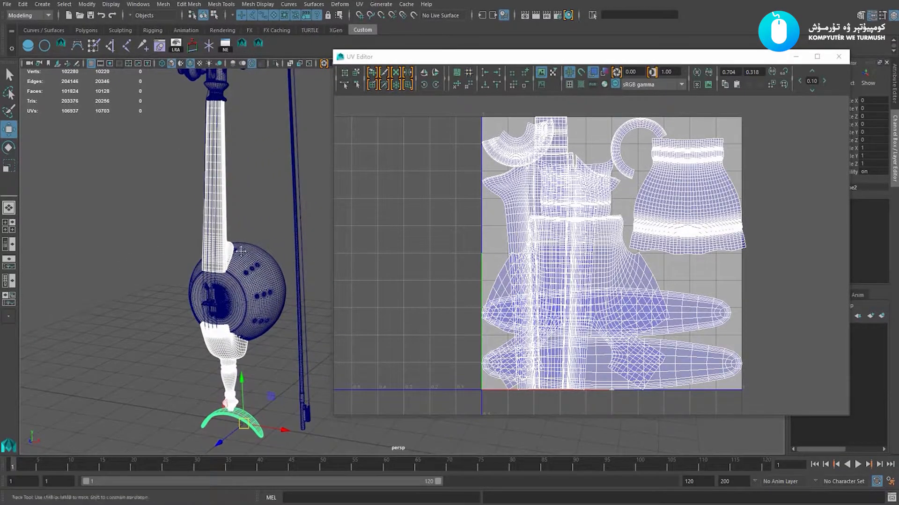
pyautogui.keyDown('alt'); pyautogui.moveTo(240, 252); pyautogui.dragTo(239, 256); pyautogui.keyUp('alt')
pyautogui.keyDown('alt'); pyautogui.moveTo(40, 199); pyautogui.dragTo(126, 231); pyautogui.keyUp('alt')
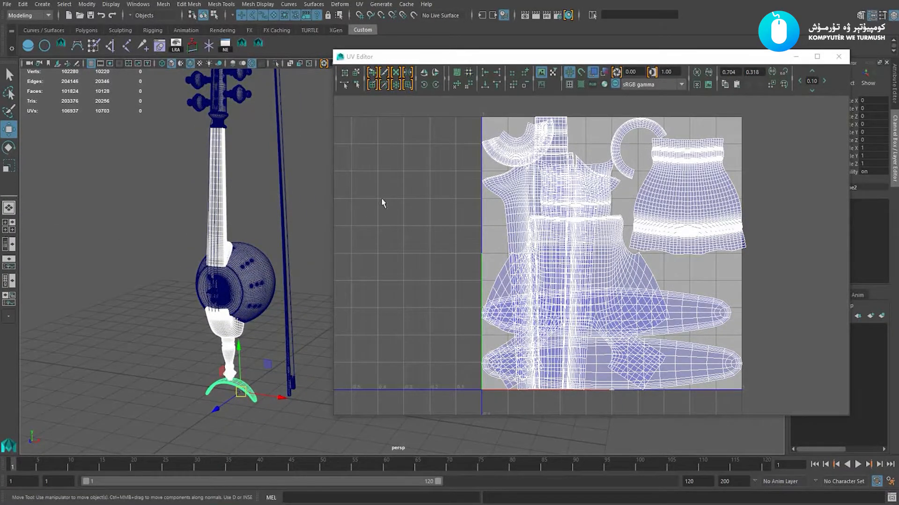
# Move the neck's UV shell horizontally out of the 0–1 tile into the empty space on its left side
pyautogui.moveTo(522, 156); pyautogui.dragTo(568, 138, button='right')
pyautogui.click(567, 138)
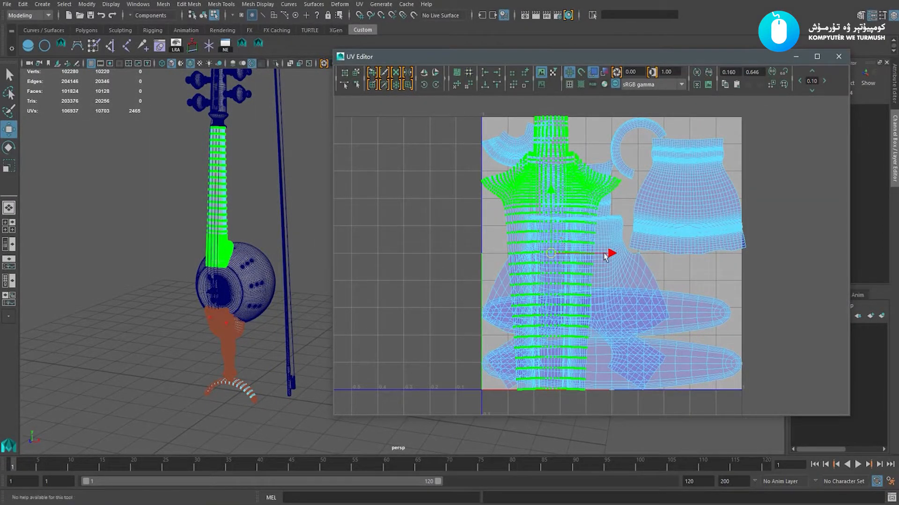
pyautogui.moveTo(604, 256); pyautogui.dragTo(461, 253)
pyautogui.scroll(-2, 501, 253)
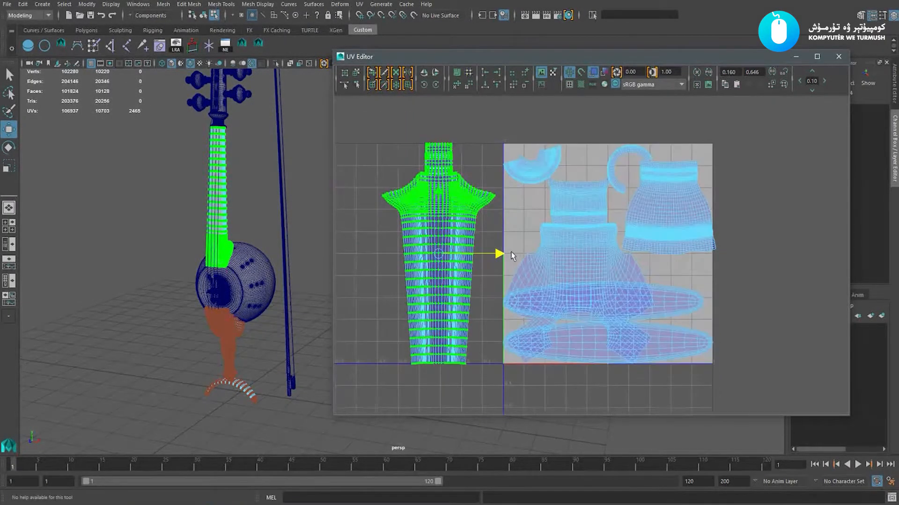
pyautogui.keyDown('alt'); pyautogui.moveTo(529, 238); pyautogui.dragTo(535, 238, button='right'); pyautogui.keyUp('alt')
pyautogui.keyDown('alt'); pyautogui.moveTo(199, 299); pyautogui.dragTo(193, 271, button='middle'); pyautogui.keyUp('alt')
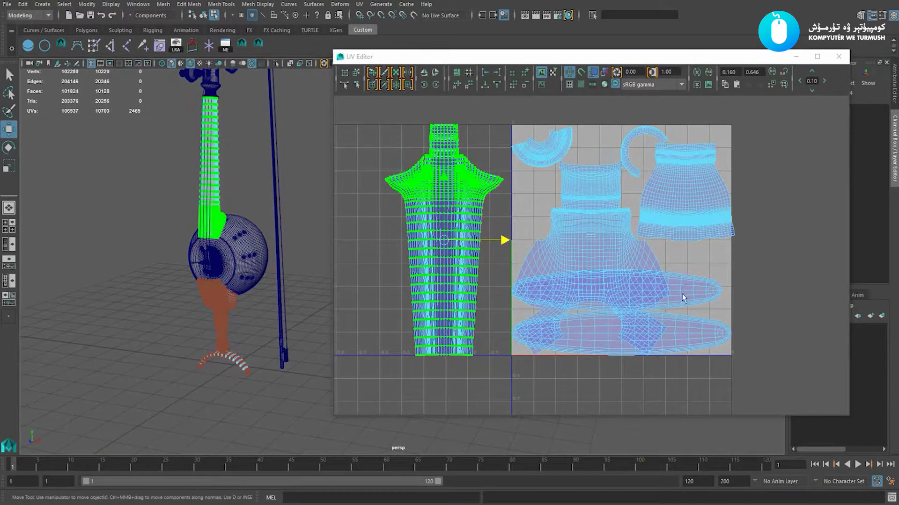
# Move the curved foot's two elongated UV shells straight down, out of the 0–1 tile
pyautogui.click(713, 289)
pyautogui.click(725, 290)
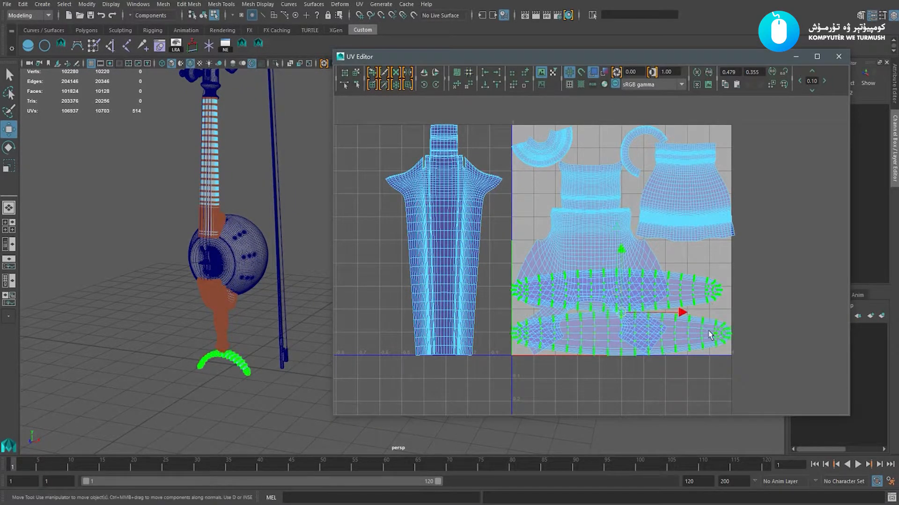
pyautogui.scroll(-1, 614, 230)
pyautogui.moveTo(615, 217); pyautogui.dragTo(608, 275)
pyautogui.scroll(-1, 608, 275)
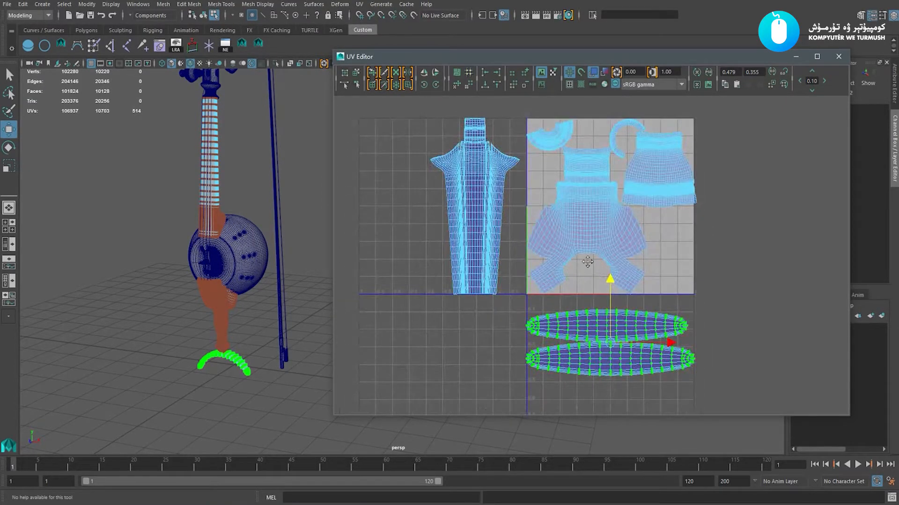
pyautogui.scroll(1, 587, 267)
pyautogui.keyDown('alt'); pyautogui.moveTo(567, 267); pyautogui.dragTo(565, 290, button='middle'); pyautogui.keyUp('alt')
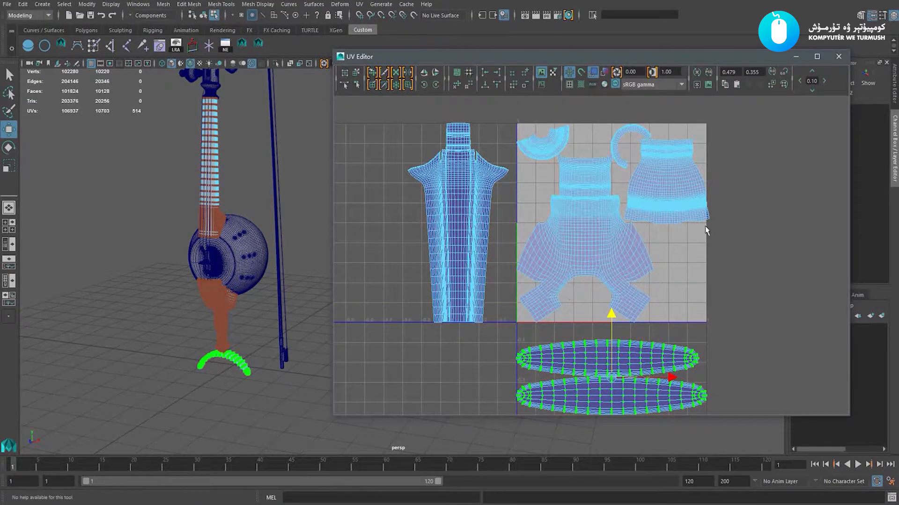
# Enlarge the UV Editor and frame the support's shells remaining in the 0–1 tile
pyautogui.click(739, 140)
pyautogui.moveTo(759, 111); pyautogui.dragTo(531, 317)
pyautogui.moveTo(544, 251)
pyautogui.keyDown('alt'); pyautogui.mouseDown(button='middle')
pyautogui.moveTo(557, 247)
pyautogui.moveTo(542, 265)
pyautogui.mouseUp(button='middle'); pyautogui.keyUp('alt')
pyautogui.scroll(1, 562, 255)
pyautogui.scroll(1, 542, 265)
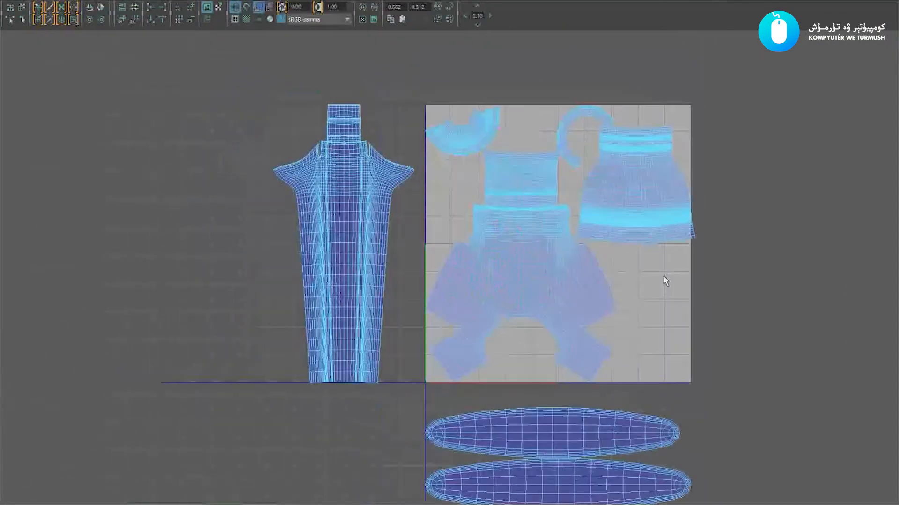
pyautogui.scroll(4, 631, 281)
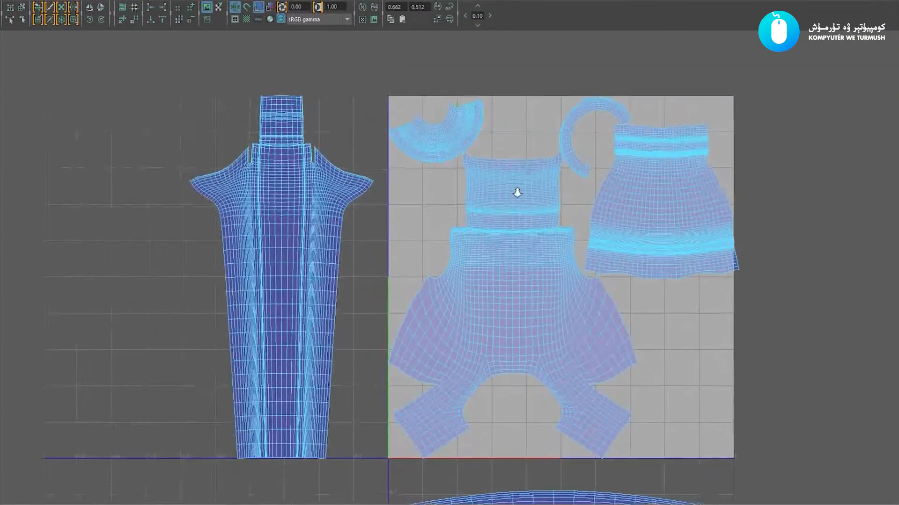
pyautogui.keyDown('alt'); pyautogui.moveTo(531, 197); pyautogui.dragTo(511, 169, button='middle'); pyautogui.keyUp('alt')
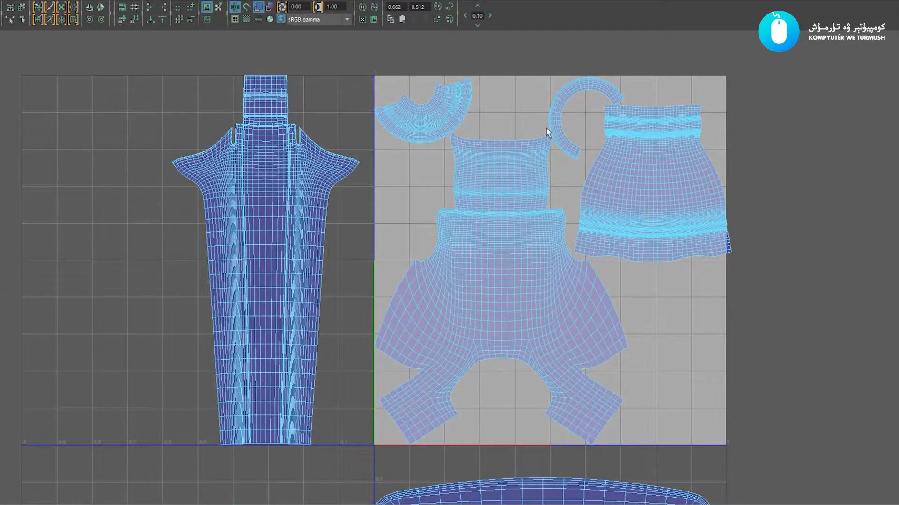
# Rotate the half-disc UV shell about a quarter turn counter-clockwise and place it beside the support's central shell
pyautogui.click(456, 119)
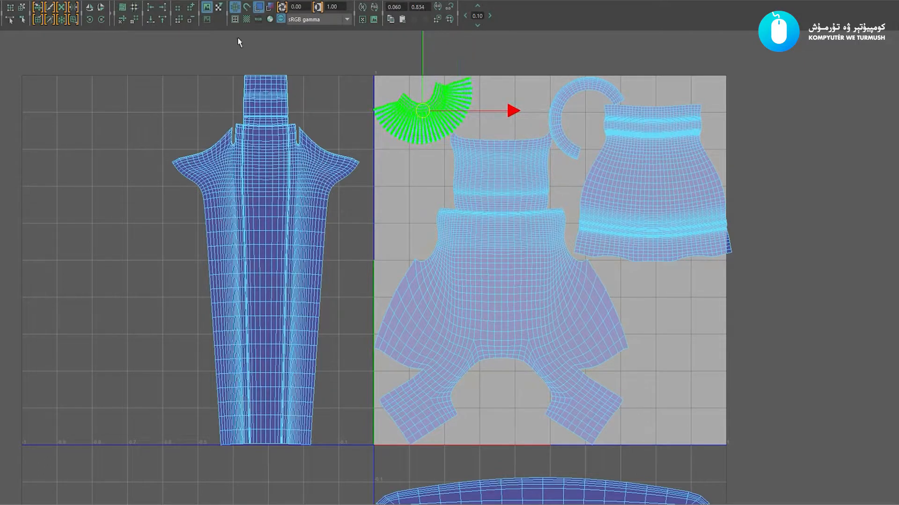
pyautogui.keyDown('alt'); pyautogui.moveTo(258, 67); pyautogui.dragTo(261, 84, button='middle'); pyautogui.keyUp('alt')
pyautogui.press('e')
pyautogui.moveTo(479, 62); pyautogui.dragTo(385, 66)
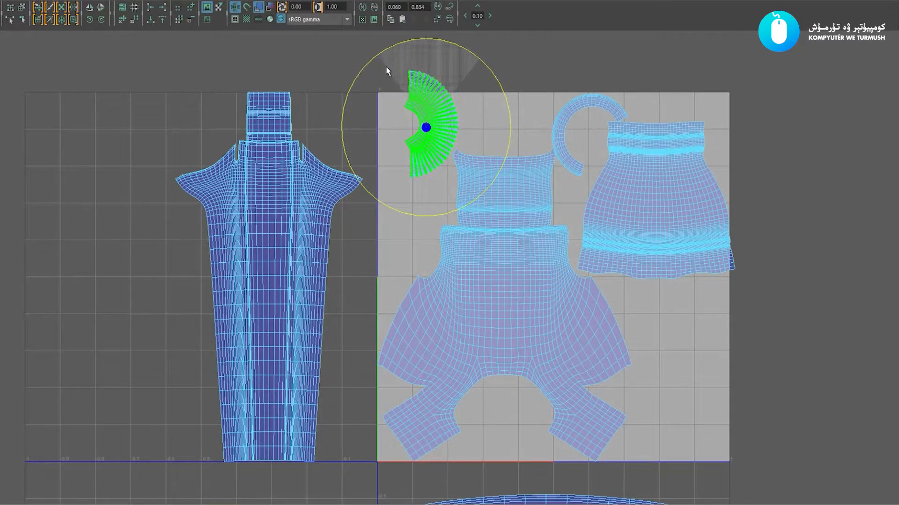
pyautogui.press('w')
pyautogui.moveTo(431, 126); pyautogui.dragTo(428, 187)
pyautogui.click(501, 145)
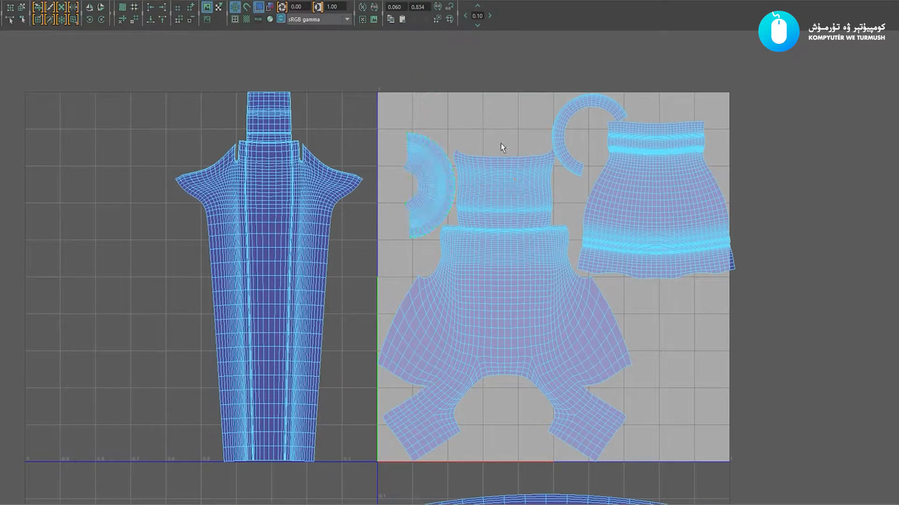
# Rotate the open ring UV shell clockwise until its gap faces down and place it above the central shell
pyautogui.keyDown('alt'); pyautogui.moveTo(501, 145); pyautogui.dragTo(434, 163, button='middle'); pyautogui.keyUp('alt')
pyautogui.keyDown('alt'); pyautogui.moveTo(594, 240); pyautogui.dragTo(586, 219, button='middle'); pyautogui.keyUp('alt')
pyautogui.keyDown('alt'); pyautogui.moveTo(580, 221); pyautogui.dragTo(539, 218, button='right'); pyautogui.keyUp('alt')
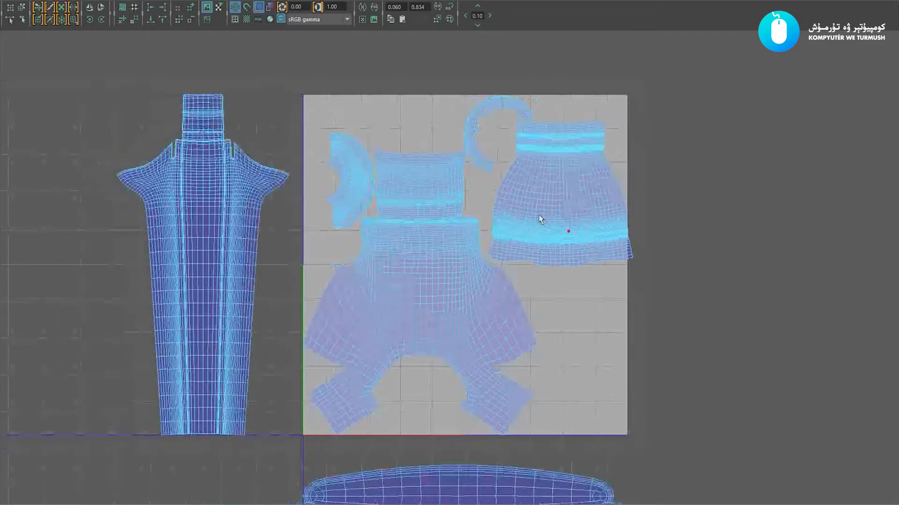
pyautogui.keyDown('alt'); pyautogui.moveTo(538, 217); pyautogui.dragTo(552, 231, button='middle'); pyautogui.keyUp('alt')
pyautogui.click(486, 150)
pyautogui.press('e')
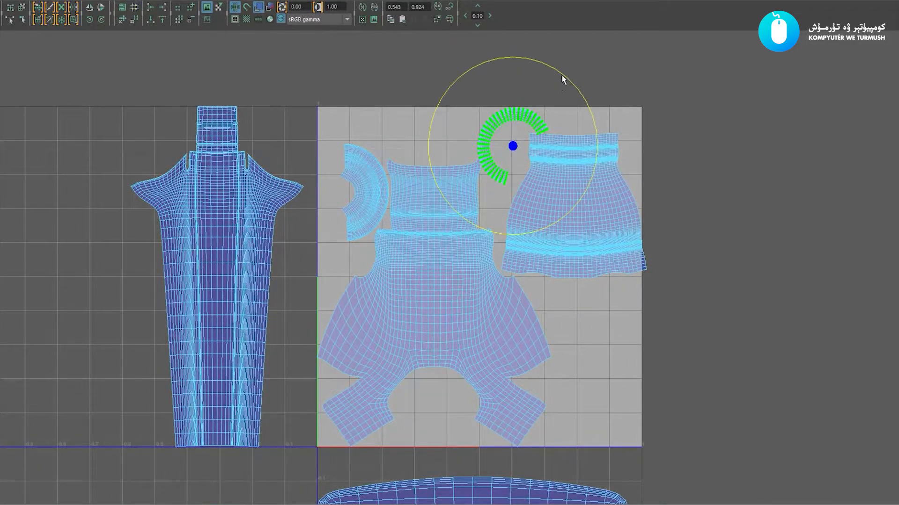
pyautogui.moveTo(561, 76); pyautogui.dragTo(582, 120)
pyautogui.press('w')
pyautogui.moveTo(515, 139); pyautogui.dragTo(431, 137)
pyautogui.press('e')
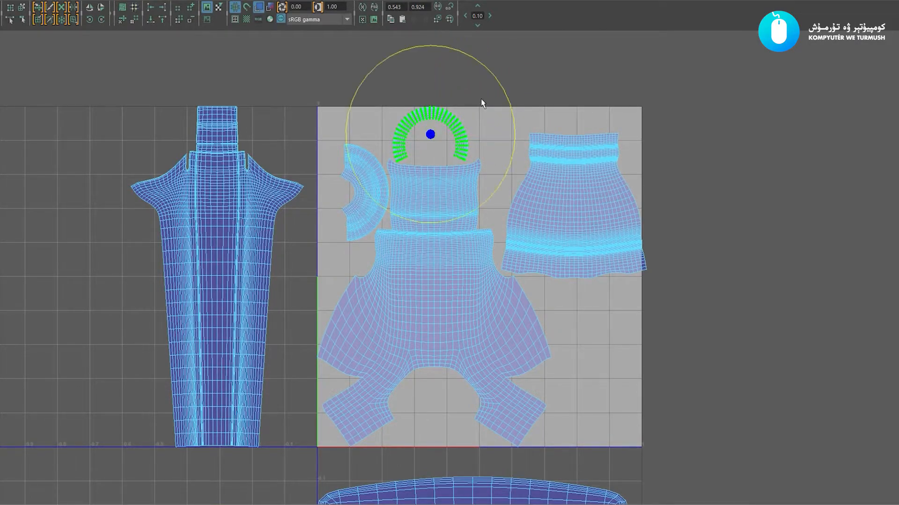
pyautogui.press('w')
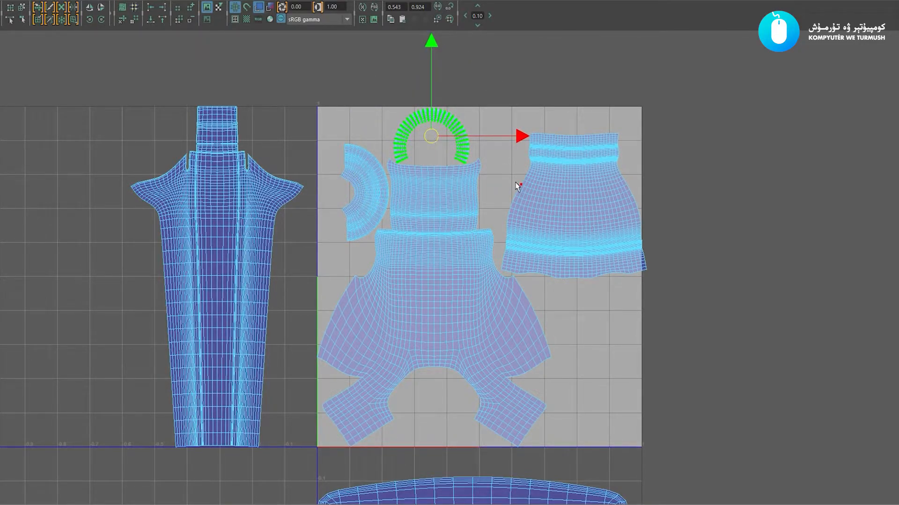
# Tilt the skirt-shaped UV shell counter-clockwise and move it closer to the central shell
pyautogui.scroll(-2, 517, 186)
pyautogui.click(543, 174)
pyautogui.press('e')
pyautogui.moveTo(605, 122); pyautogui.dragTo(546, 84)
pyautogui.press('w')
pyautogui.moveTo(561, 193); pyautogui.dragTo(549, 210)
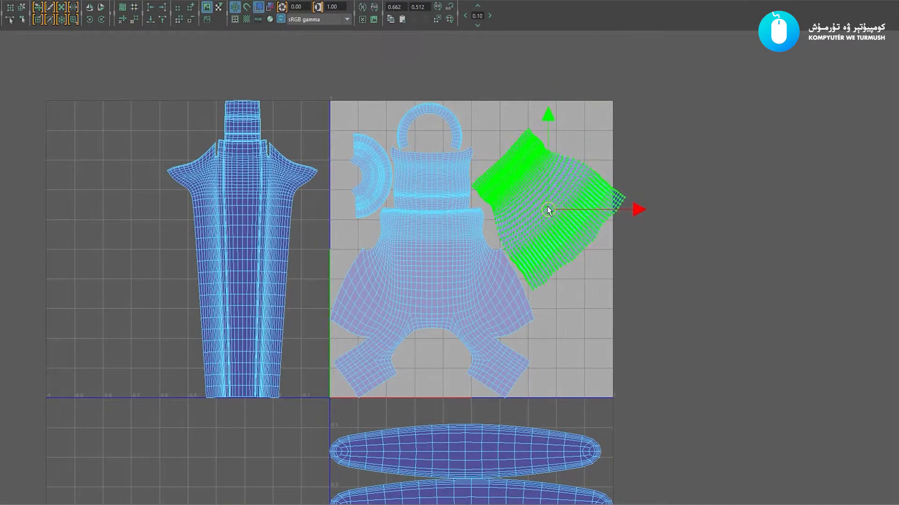
pyautogui.click(571, 299)
pyautogui.scroll(-2, 434, 285)
pyautogui.keyDown('alt'); pyautogui.moveTo(435, 285); pyautogui.dragTo(454, 234, button='middle'); pyautogui.keyUp('alt')
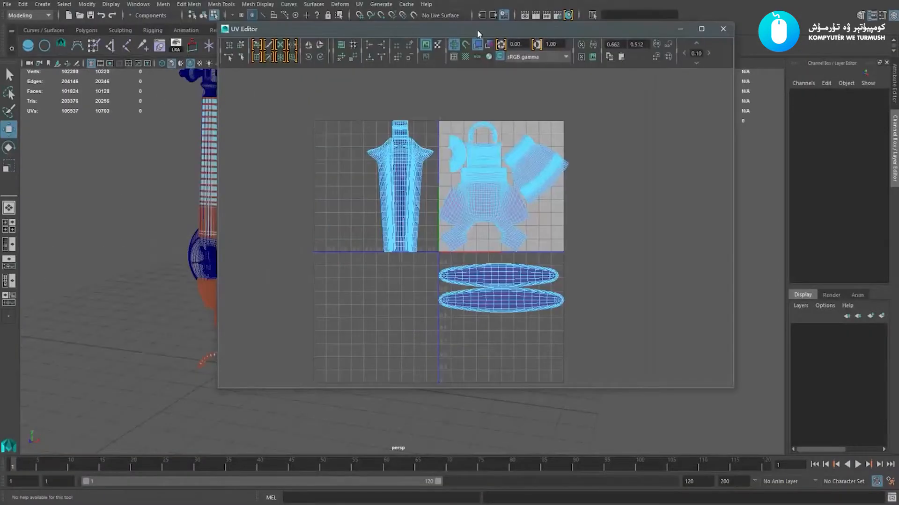
# Isolate the neck, lower support and curved foot in the viewport and turn on the UV checker map
pyautogui.moveTo(477, 30); pyautogui.dragTo(656, 67)
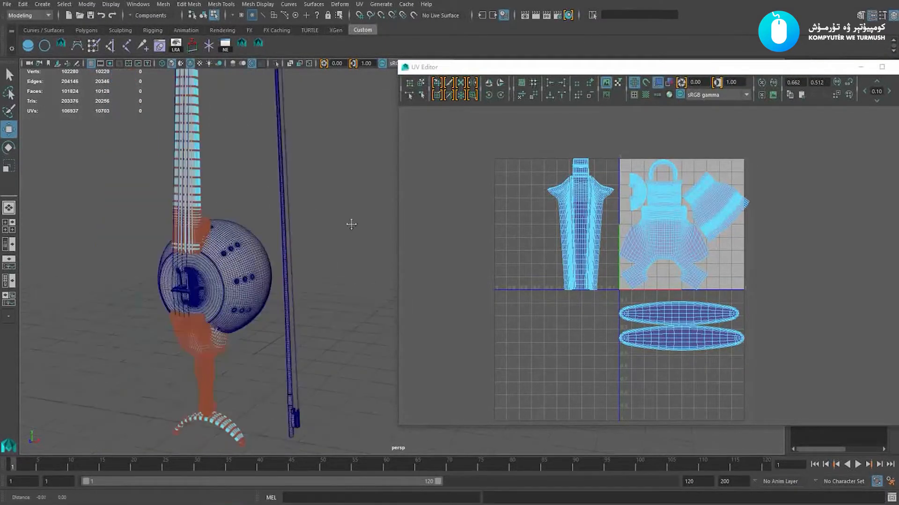
pyautogui.keyDown('alt'); pyautogui.moveTo(352, 224); pyautogui.dragTo(378, 232, button='middle'); pyautogui.keyUp('alt')
pyautogui.scroll(2, 378, 231)
pyautogui.moveTo(168, 204); pyautogui.dragTo(219, 131, button='right')
pyautogui.click(167, 199)
pyautogui.keyDown('alt'); pyautogui.moveTo(177, 281); pyautogui.dragTo(219, 231, button='middle'); pyautogui.keyUp('alt')
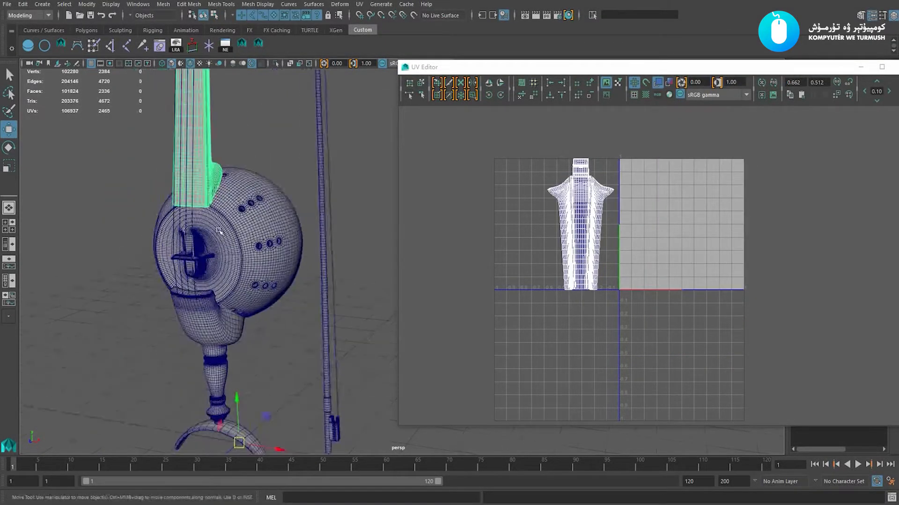
pyautogui.keyDown('shift'); pyautogui.click(220, 390); pyautogui.keyUp('shift')
pyautogui.keyDown('shift'); pyautogui.click(195, 435); pyautogui.keyUp('shift')
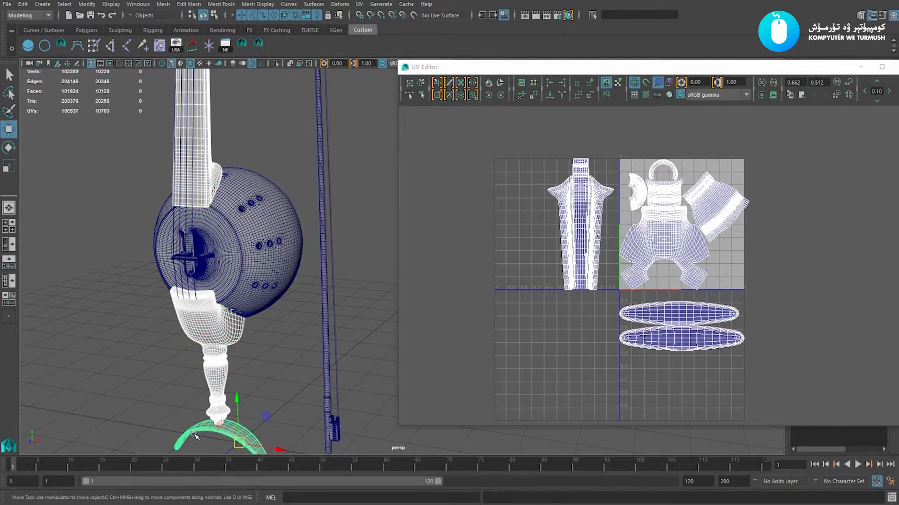
pyautogui.hotkey('ctrl', '1')
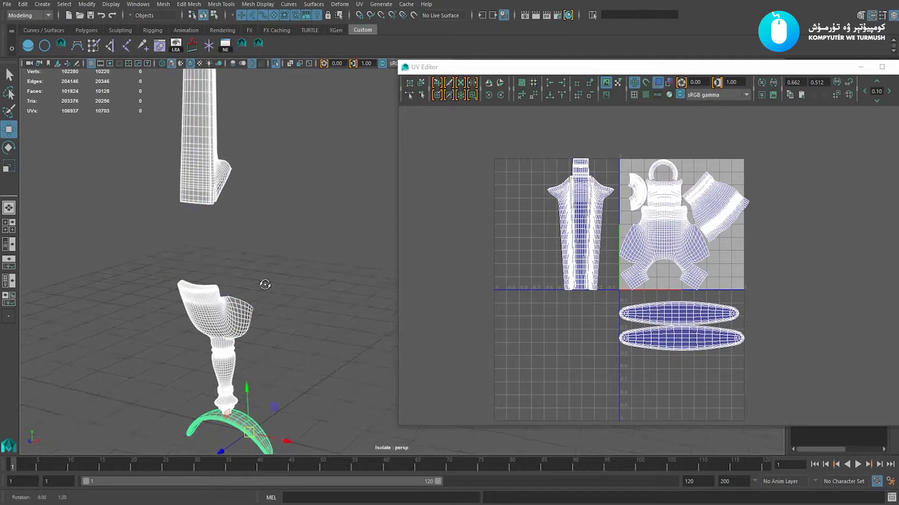
pyautogui.click(645, 94)
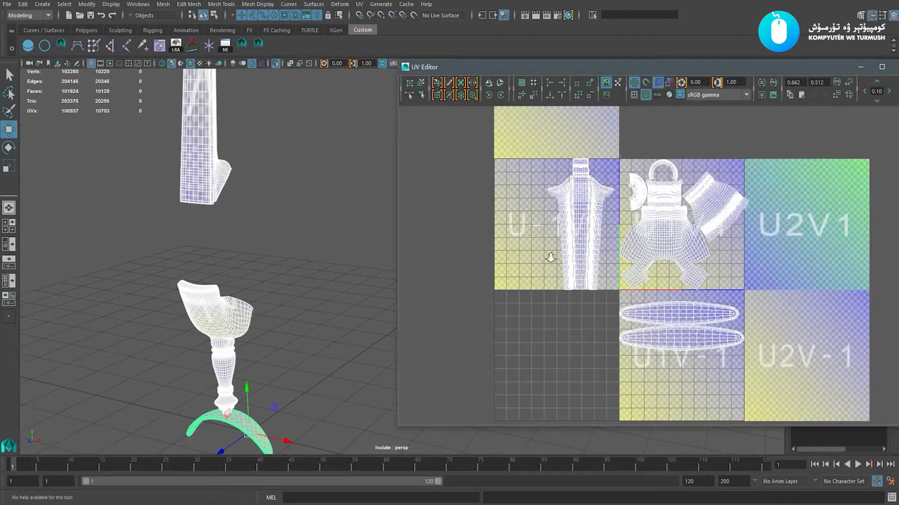
# Examine the checker pattern on the neck, lower support and curved foot to compare their texture density
pyautogui.scroll(3, 629, 261)
pyautogui.keyDown('alt'); pyautogui.moveTo(176, 278); pyautogui.dragTo(223, 331, button='right'); pyautogui.keyUp('alt')
pyautogui.keyDown('alt'); pyautogui.moveTo(223, 330); pyautogui.dragTo(285, 328, button='middle'); pyautogui.keyUp('alt')
pyautogui.keyDown('alt'); pyautogui.moveTo(285, 328); pyautogui.dragTo(256, 300); pyautogui.keyUp('alt')
pyautogui.keyDown('alt'); pyautogui.moveTo(255, 257); pyautogui.dragTo(257, 286, button='middle'); pyautogui.keyUp('alt')
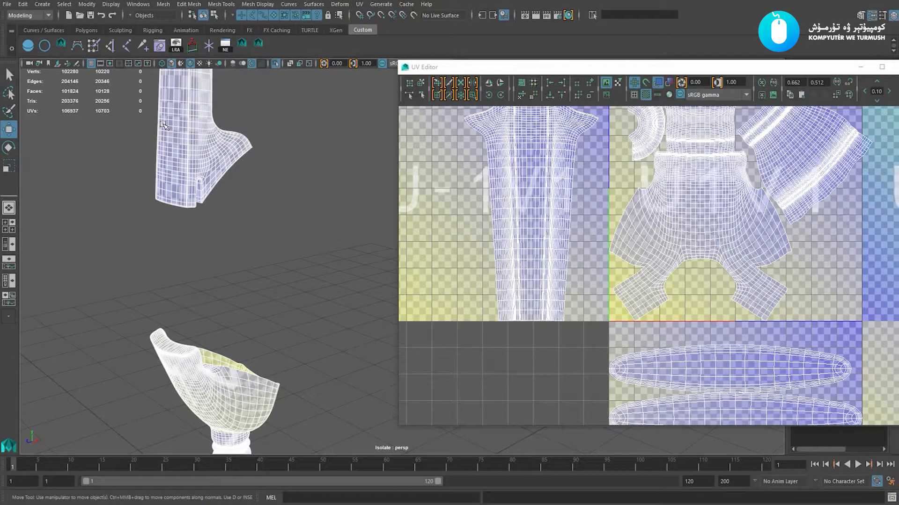
pyautogui.keyDown('alt'); pyautogui.moveTo(274, 391); pyautogui.dragTo(226, 286); pyautogui.keyUp('alt')
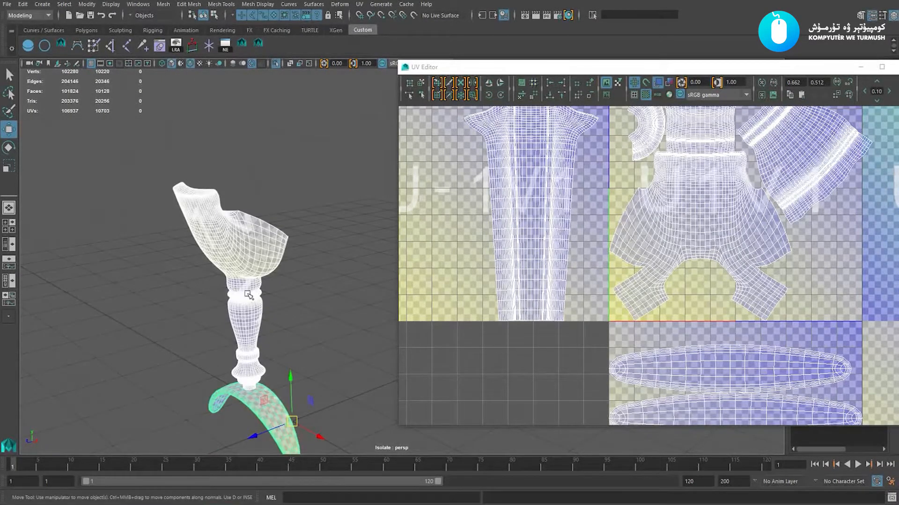
pyautogui.keyDown('alt'); pyautogui.moveTo(247, 294); pyautogui.dragTo(243, 278, button='middle'); pyautogui.keyUp('alt')
# Select all UVs of the lower support and curved foot and scale them down together
pyautogui.click(290, 296)
pyautogui.click(271, 403)
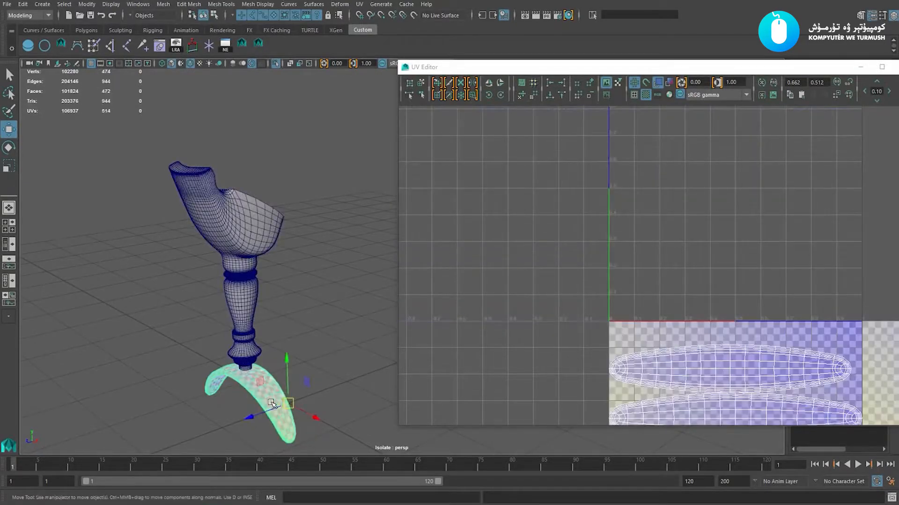
pyautogui.click(245, 293)
pyautogui.scroll(-5, 511, 236)
pyautogui.press('F9')
pyautogui.moveTo(521, 150); pyautogui.dragTo(708, 335)
pyautogui.scroll(3, 624, 266)
pyautogui.press('F12')
pyautogui.moveTo(519, 115); pyautogui.dragTo(765, 369)
pyautogui.scroll(-1, 567, 241)
pyautogui.keyDown('alt'); pyautogui.moveTo(567, 241); pyautogui.dragTo(578, 289, button='middle'); pyautogui.keyUp('alt')
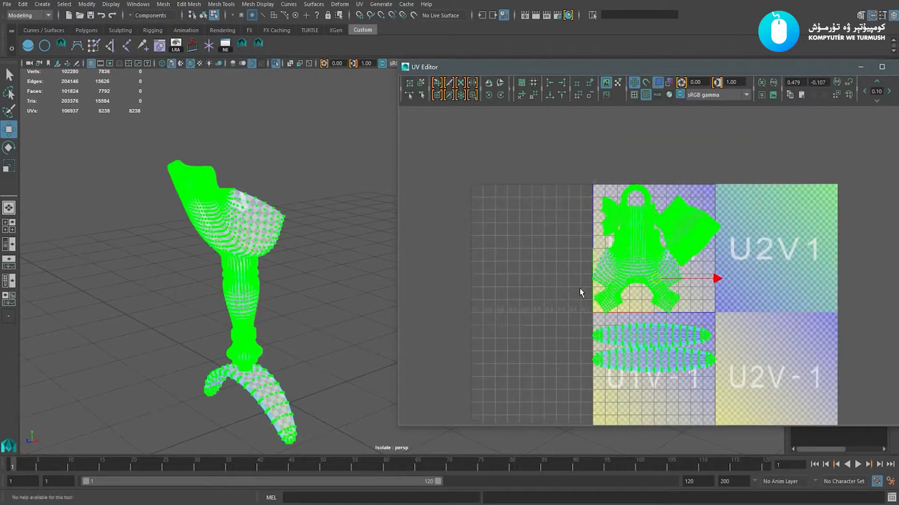
pyautogui.press('e')
pyautogui.press('r')
pyautogui.moveTo(657, 279); pyautogui.dragTo(597, 258)
pyautogui.press('w')
pyautogui.scroll(1, 597, 258)
# Return to object mode, select the neck, support and foot together, and compare the checker size across them
pyautogui.moveTo(271, 232); pyautogui.dragTo(285, 214, button='right')
pyautogui.click(240, 189)
pyautogui.scroll(-1, 240, 190)
pyautogui.keyDown('alt'); pyautogui.moveTo(161, 213); pyautogui.dragTo(28, 222, button='right'); pyautogui.keyUp('alt')
pyautogui.keyDown('alt'); pyautogui.moveTo(301, 234); pyautogui.dragTo(226, 254, button='middle'); pyautogui.keyUp('alt')
pyautogui.moveTo(183, 164); pyautogui.dragTo(307, 374)
pyautogui.keyDown('alt'); pyautogui.moveTo(309, 374); pyautogui.dragTo(395, 363, button='right'); pyautogui.keyUp('alt')
pyautogui.keyDown('alt'); pyautogui.moveTo(108, 152); pyautogui.dragTo(229, 196, button='middle'); pyautogui.keyUp('alt')
pyautogui.keyDown('alt'); pyautogui.moveTo(229, 197); pyautogui.dragTo(285, 253, button='right'); pyautogui.keyUp('alt')
pyautogui.keyDown('alt'); pyautogui.moveTo(285, 253); pyautogui.dragTo(377, 256); pyautogui.keyUp('alt')
pyautogui.keyDown('alt'); pyautogui.moveTo(277, 336); pyautogui.dragTo(309, 190, button='middle'); pyautogui.keyUp('alt')
pyautogui.keyDown('alt'); pyautogui.moveTo(294, 296); pyautogui.dragTo(269, 292); pyautogui.keyUp('alt')
pyautogui.keyDown('alt'); pyautogui.moveTo(305, 238); pyautogui.dragTo(319, 315); pyautogui.keyUp('alt')
pyautogui.keyDown('alt'); pyautogui.moveTo(524, 251); pyautogui.dragTo(686, 294, button='right'); pyautogui.keyUp('alt')
pyautogui.keyDown('alt'); pyautogui.moveTo(517, 236); pyautogui.dragTo(549, 238, button='middle'); pyautogui.keyUp('alt')
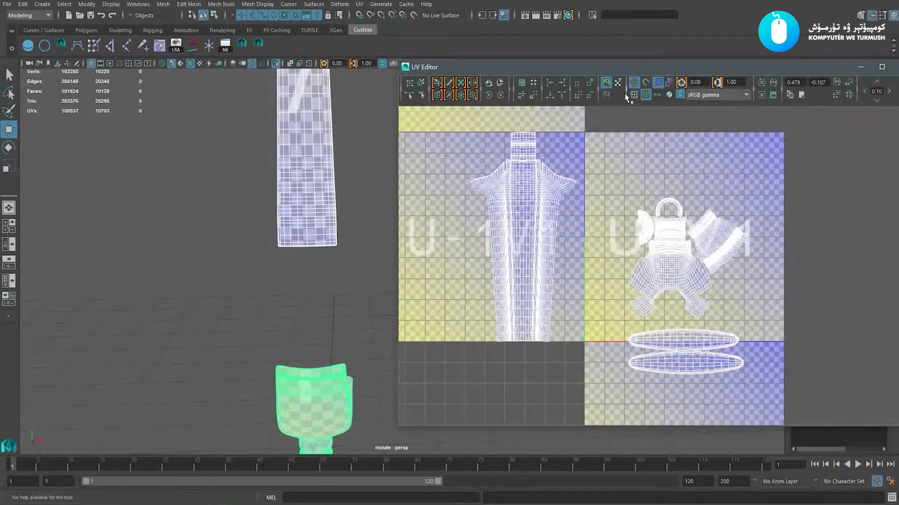
# Turn off the checker map and move the support and foot UV shells into the lower left of the 0-1 tile
pyautogui.click(645, 96)
pyautogui.keyDown('alt'); pyautogui.moveTo(626, 175); pyautogui.dragTo(597, 189, button='middle'); pyautogui.keyUp('alt')
pyautogui.keyDown('alt'); pyautogui.moveTo(598, 189); pyautogui.dragTo(629, 196, button='right'); pyautogui.keyUp('alt')
pyautogui.moveTo(578, 185); pyautogui.dragTo(640, 253)
pyautogui.moveTo(713, 319); pyautogui.dragTo(723, 327)
pyautogui.keyDown('alt'); pyautogui.moveTo(660, 287); pyautogui.dragTo(650, 238, button='middle'); pyautogui.keyUp('alt')
pyautogui.moveTo(652, 238); pyautogui.dragTo(650, 234)
pyautogui.moveTo(572, 146); pyautogui.dragTo(725, 369)
pyautogui.keyDown('alt'); pyautogui.moveTo(642, 262); pyautogui.dragTo(662, 322, button='middle'); pyautogui.keyUp('alt')
pyautogui.moveTo(670, 318); pyautogui.dragTo(628, 281)
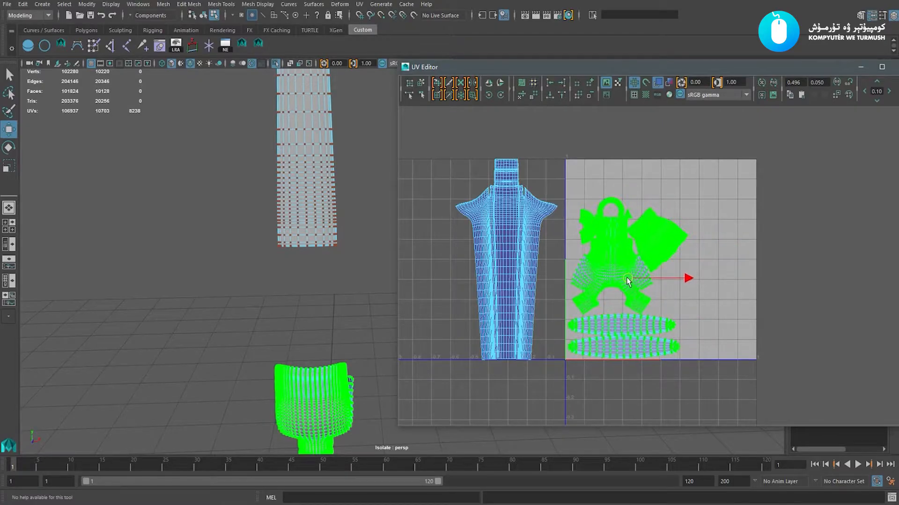
# Move the neck's UV shell into the 0-1 tile, along its right side beside the support and foot shells
pyautogui.click(580, 416)
pyautogui.click(514, 307)
pyautogui.moveTo(509, 261); pyautogui.dragTo(724, 261)
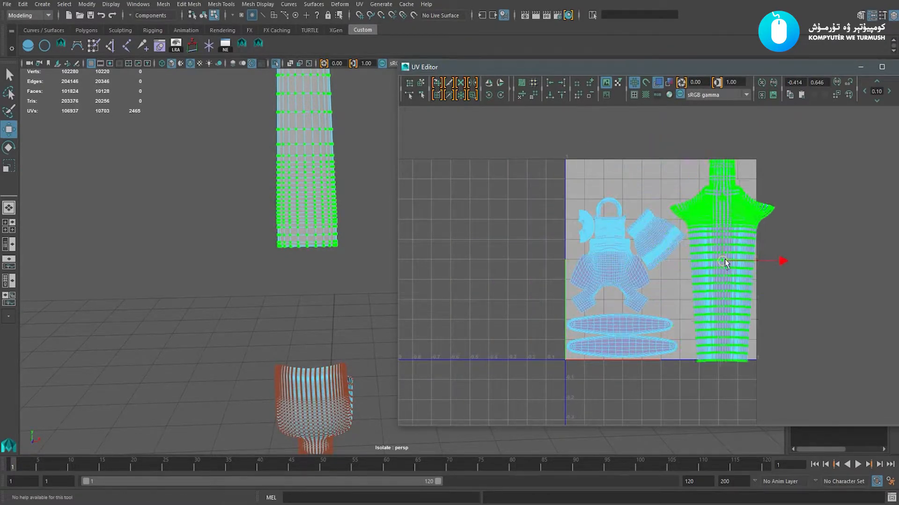
pyautogui.scroll(4, 721, 271)
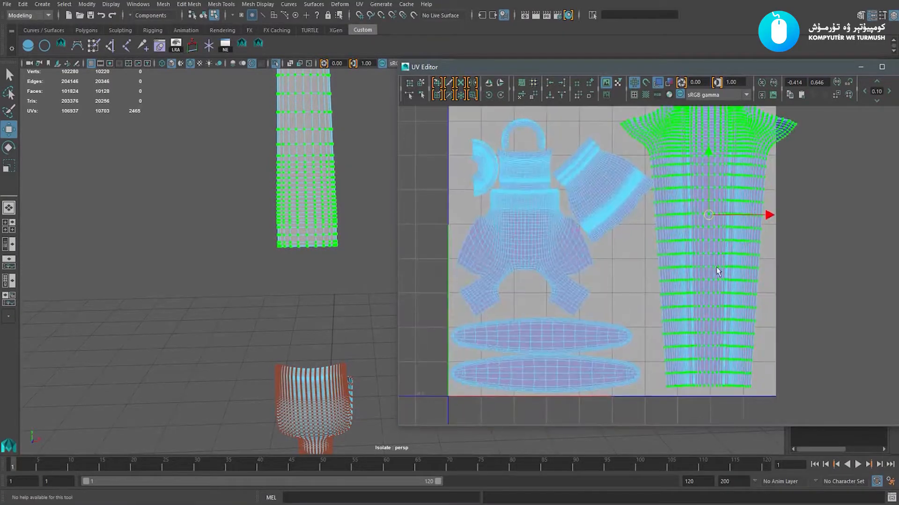
pyautogui.scroll(-2, 655, 262)
pyautogui.moveTo(675, 71); pyautogui.dragTo(648, 78)
pyautogui.keyDown('alt'); pyautogui.moveTo(642, 210); pyautogui.dragTo(662, 239, button='middle'); pyautogui.keyUp('alt')
pyautogui.moveTo(689, 265); pyautogui.dragTo(669, 272)
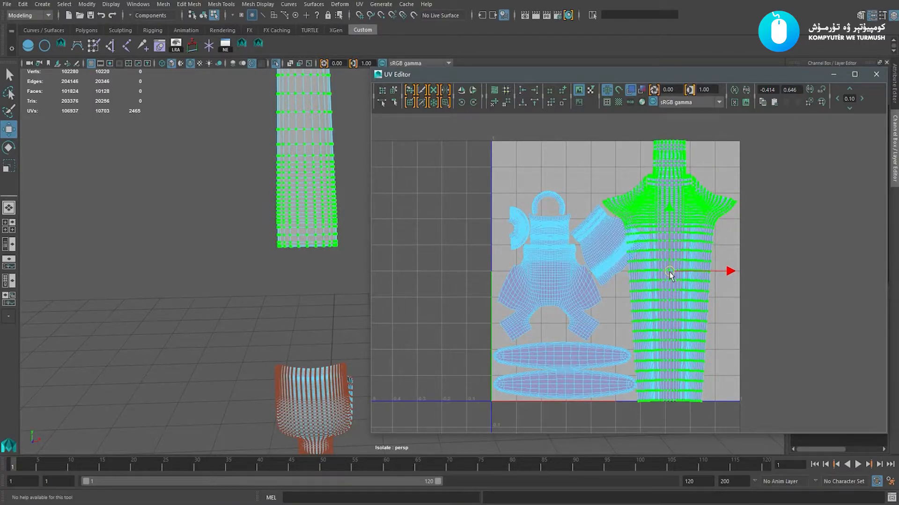
# Select all the UV shells, scale them down slightly and nudge them to fit inside the 0-1 tile
pyautogui.scroll(-3, 681, 298)
pyautogui.click(485, 186)
pyautogui.moveTo(487, 124); pyautogui.dragTo(783, 394)
pyautogui.scroll(2, 702, 374)
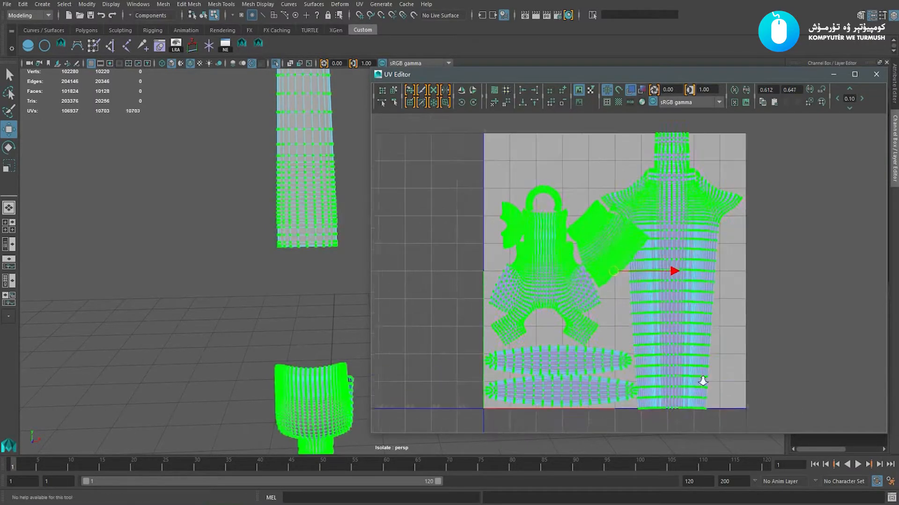
pyautogui.press('r')
pyautogui.moveTo(618, 275); pyautogui.dragTo(613, 273)
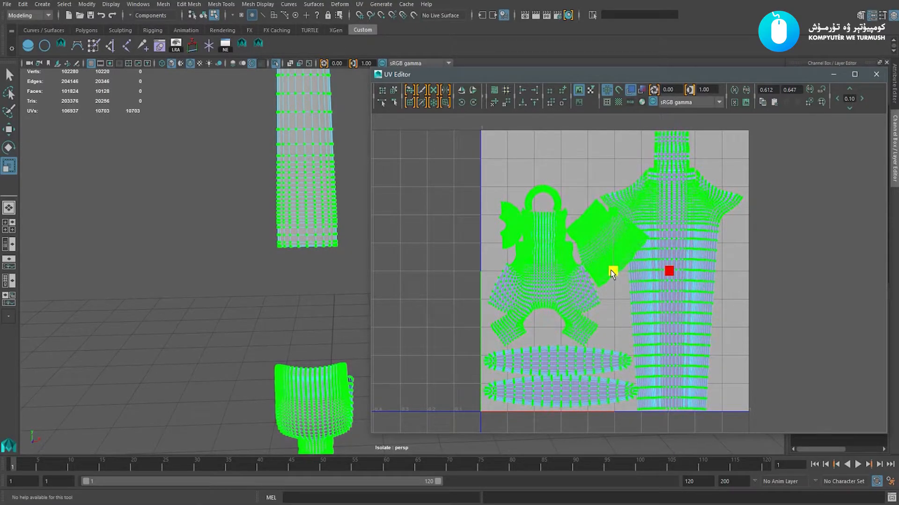
pyautogui.press('w')
pyautogui.keyDown('alt'); pyautogui.moveTo(629, 277); pyautogui.dragTo(620, 275, button='middle'); pyautogui.keyUp('alt')
pyautogui.moveTo(665, 271); pyautogui.dragTo(670, 274)
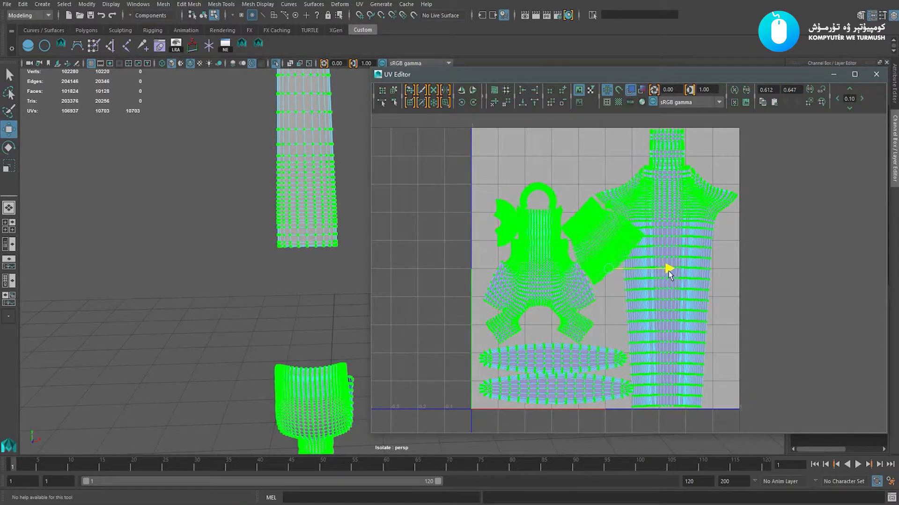
# Move the skirt-shaped UV shell out of the 0-1 tile to its left
pyautogui.click(791, 287)
pyautogui.click(591, 243)
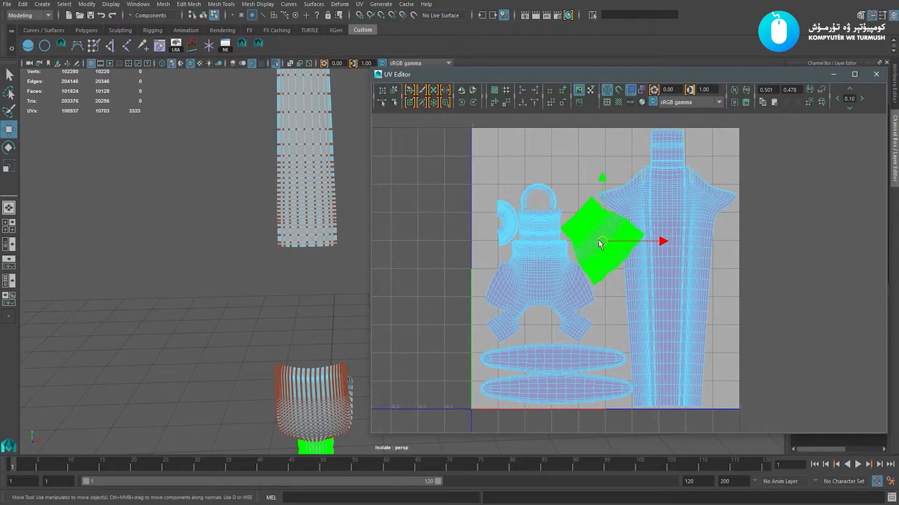
pyautogui.moveTo(606, 249); pyautogui.dragTo(441, 259)
pyautogui.keyDown('alt'); pyautogui.moveTo(518, 268); pyautogui.dragTo(524, 266, button='middle'); pyautogui.keyUp('alt')
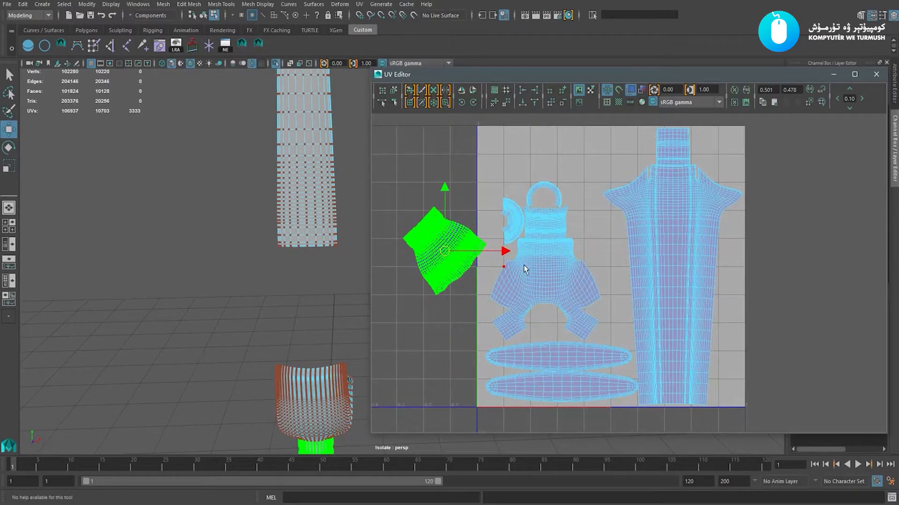
# Move the support's central, open ring and half-disc UV shells together to the right, closer to the neck shell
pyautogui.click(530, 268)
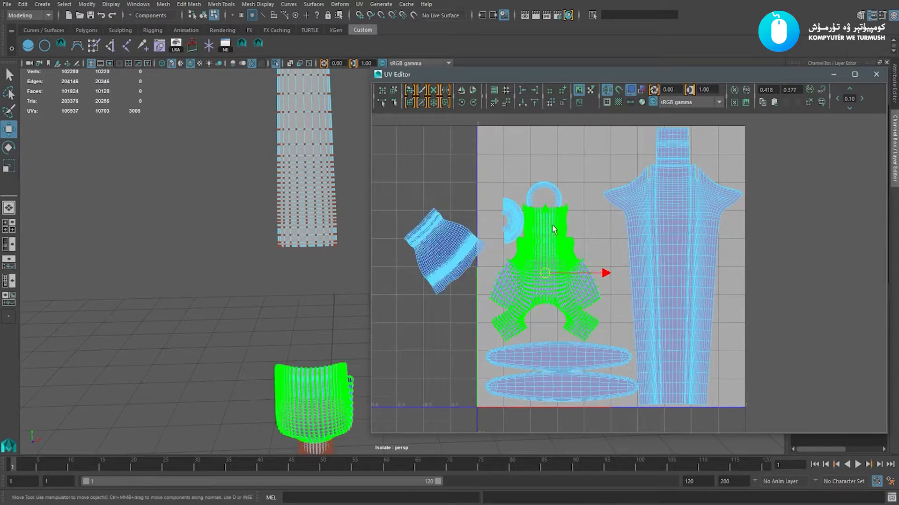
pyautogui.keyDown('shift'); pyautogui.click(557, 201); pyautogui.keyUp('shift')
pyautogui.keyDown('shift'); pyautogui.click(517, 227); pyautogui.keyUp('shift')
pyautogui.moveTo(587, 264); pyautogui.dragTo(636, 273)
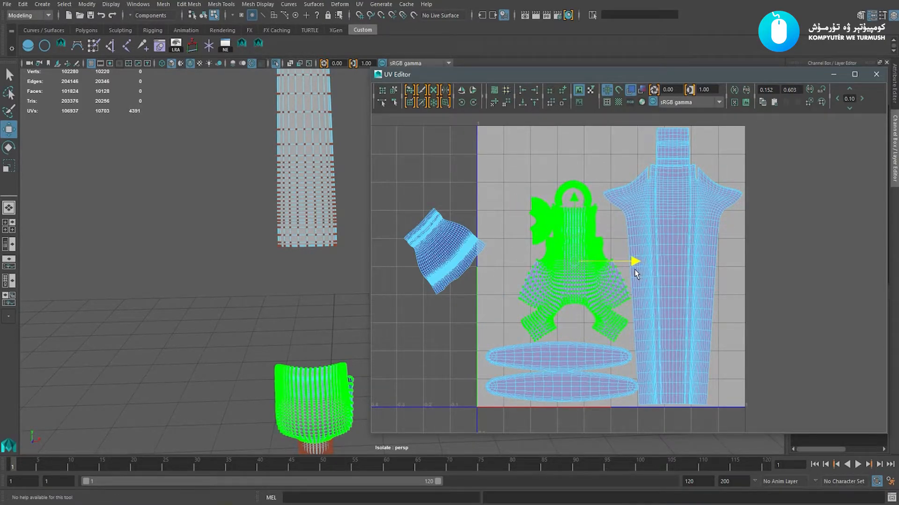
pyautogui.click(605, 229)
# Place the half-disc UV shell in the gap between the support's central shell and the neck shell
pyautogui.click(467, 255)
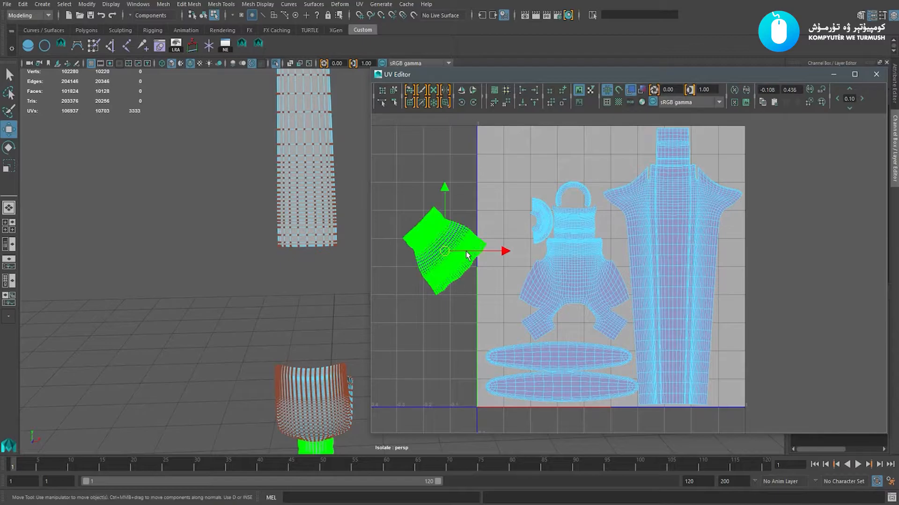
pyautogui.click(541, 233)
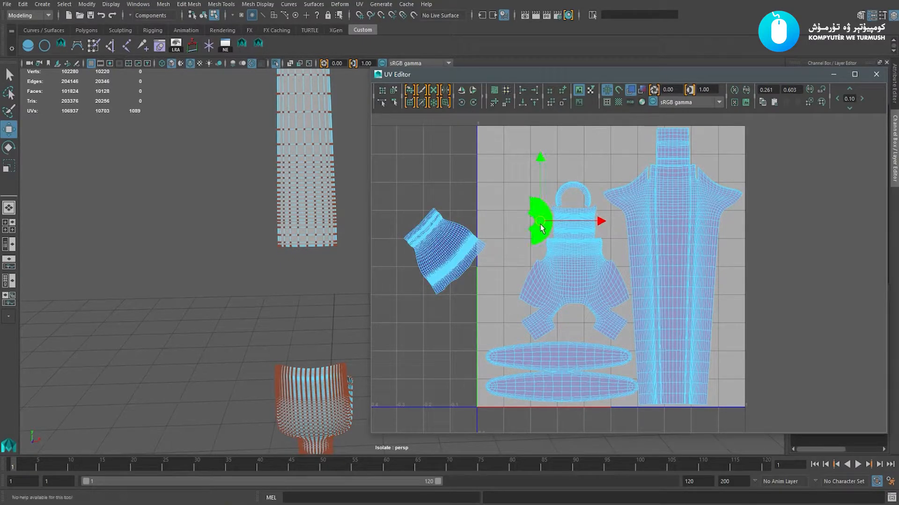
pyautogui.moveTo(544, 229); pyautogui.dragTo(615, 235)
pyautogui.scroll(5, 614, 237)
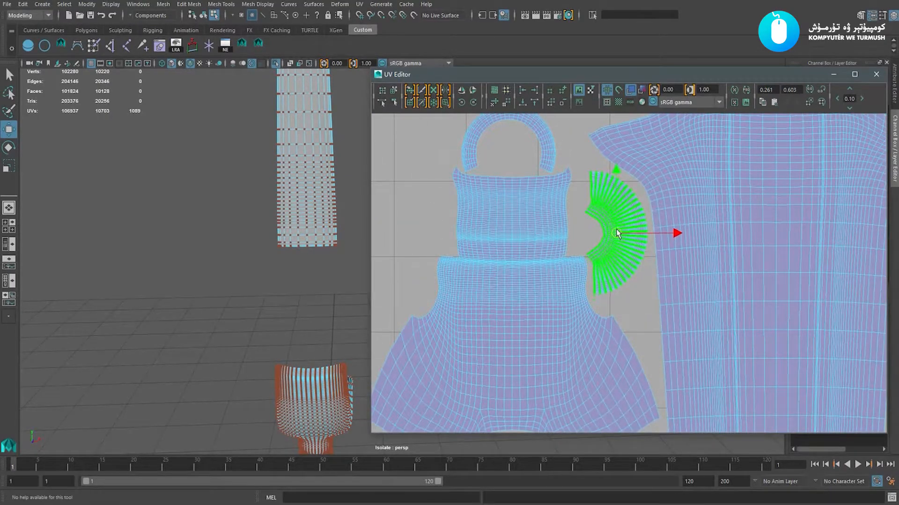
pyautogui.scroll(-6, 636, 281)
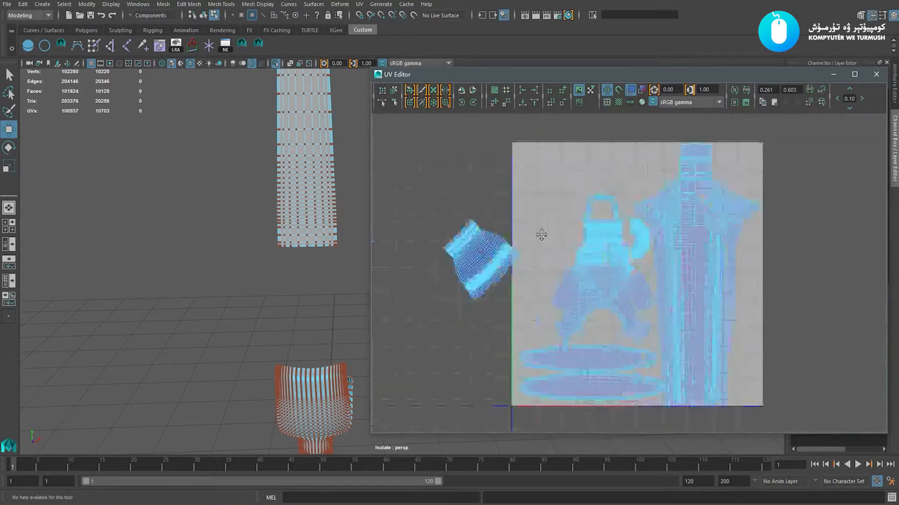
# Rotate the skirt-shaped UV shell until its wide end faces up and place it left of the central shell
pyautogui.click(509, 254)
pyautogui.press('e')
pyautogui.moveTo(535, 207); pyautogui.dragTo(414, 255)
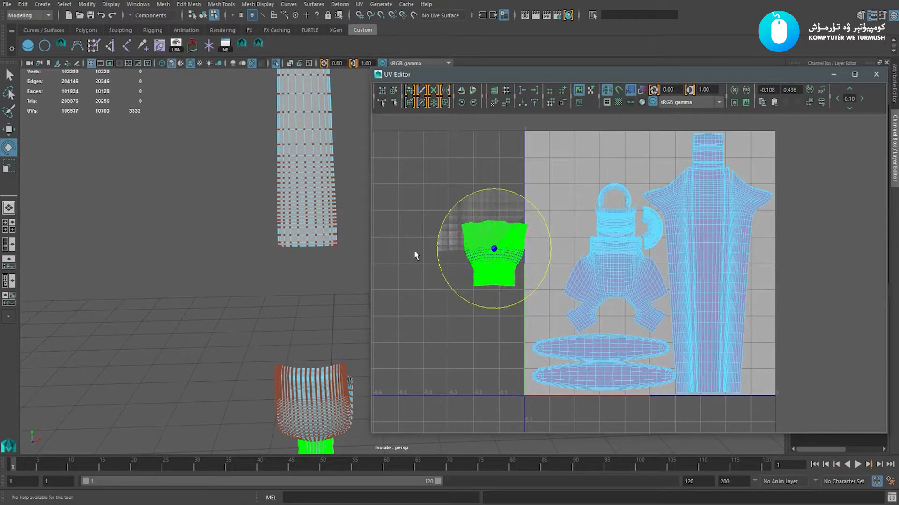
pyautogui.press('w')
pyautogui.moveTo(494, 249); pyautogui.dragTo(563, 219)
pyautogui.click(460, 227)
pyautogui.scroll(-1, 596, 255)
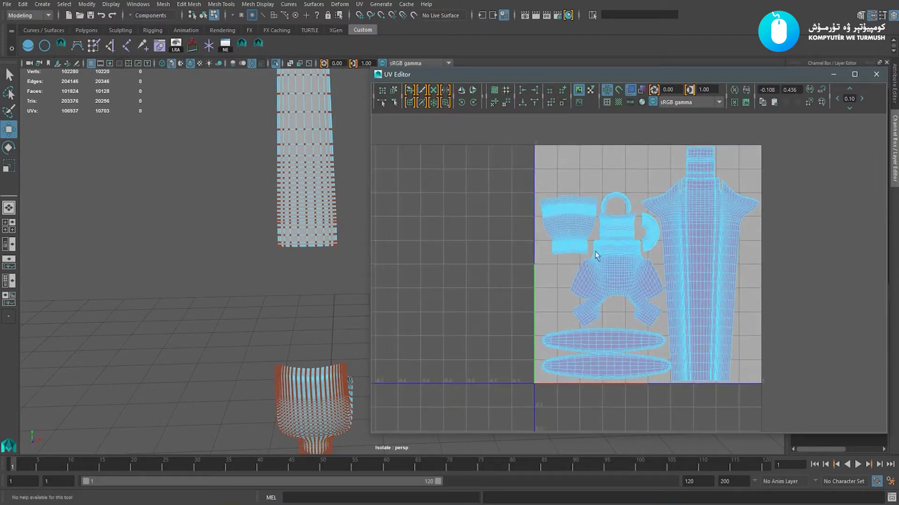
# Nudge the lower foot UV shell slightly left and down, clear of the neck shell and the upper foot shell
pyautogui.keyDown('alt'); pyautogui.moveTo(596, 255); pyautogui.dragTo(524, 259, button='middle'); pyautogui.keyUp('alt')
pyautogui.keyDown('alt'); pyautogui.moveTo(523, 259); pyautogui.dragTo(554, 285, button='right'); pyautogui.keyUp('alt')
pyautogui.keyDown('alt'); pyautogui.moveTo(504, 281); pyautogui.dragTo(525, 211, button='middle'); pyautogui.keyUp('alt')
pyautogui.keyDown('alt'); pyautogui.moveTo(525, 211); pyautogui.dragTo(856, 392, button='right'); pyautogui.keyUp('alt')
pyautogui.keyDown('alt'); pyautogui.moveTo(700, 282); pyautogui.dragTo(679, 288, button='middle'); pyautogui.keyUp('alt')
pyautogui.keyDown('alt'); pyautogui.moveTo(678, 287); pyautogui.dragTo(844, 421, button='right'); pyautogui.keyUp('alt')
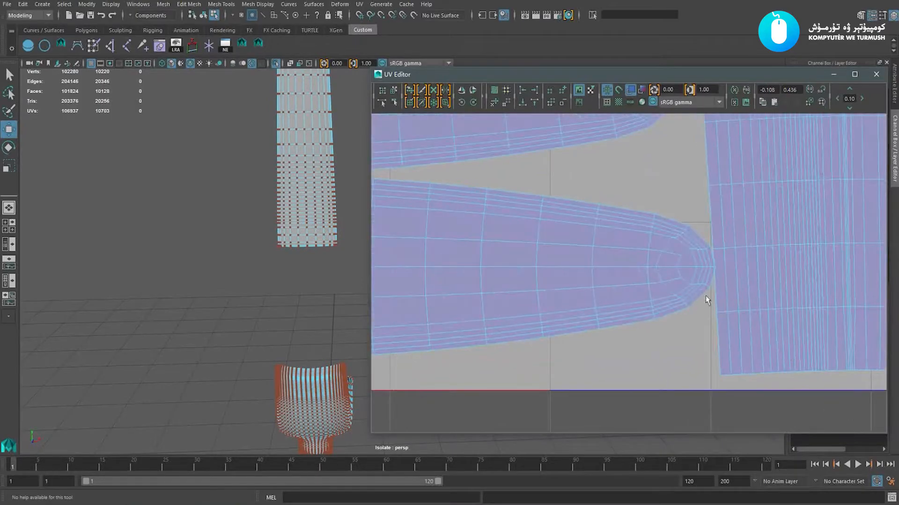
pyautogui.click(666, 283)
pyautogui.keyDown('ctrl'); pyautogui.moveTo(667, 282); pyautogui.dragTo(506, 265, button='right'); pyautogui.keyUp('ctrl')
pyautogui.keyDown('alt'); pyautogui.moveTo(506, 265); pyautogui.dragTo(643, 265, button='middle'); pyautogui.keyUp('alt')
pyautogui.keyDown('alt'); pyautogui.moveTo(535, 262); pyautogui.dragTo(588, 267, button='right'); pyautogui.keyUp('alt')
pyautogui.keyDown('alt'); pyautogui.moveTo(588, 267); pyautogui.dragTo(666, 268, button='middle'); pyautogui.keyUp('alt')
pyautogui.scroll(-3, 575, 263)
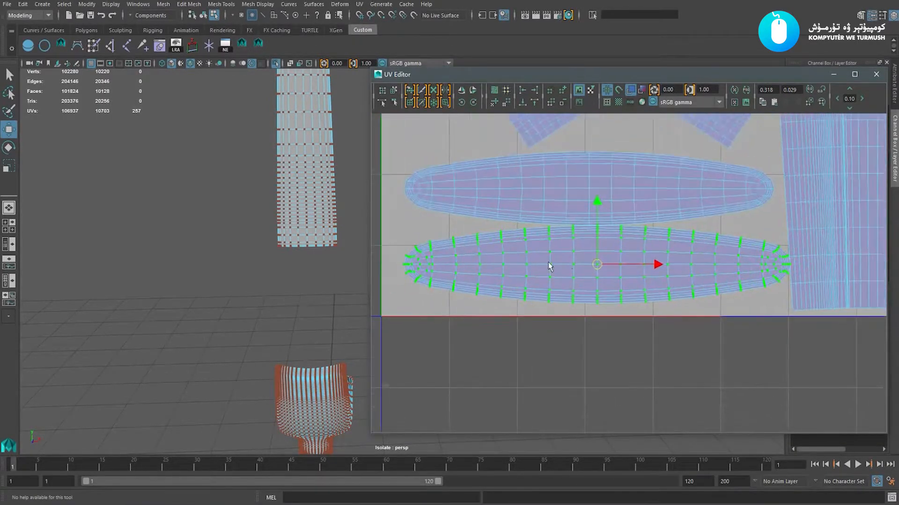
pyautogui.click(585, 358)
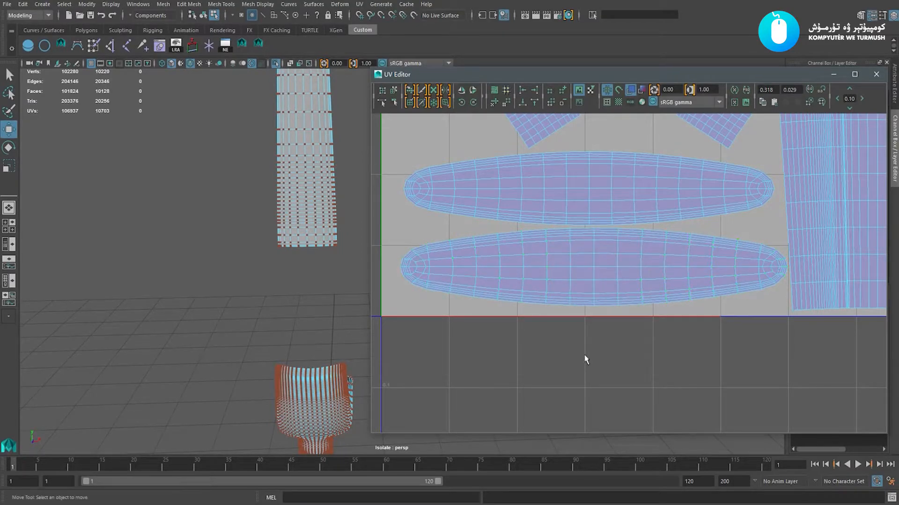
# Check the spacing between the UV shells, turn the checker map back on and return to object mode with nothing selected
pyautogui.scroll(-2, 627, 271)
pyautogui.scroll(-3, 641, 196)
pyautogui.scroll(4, 642, 311)
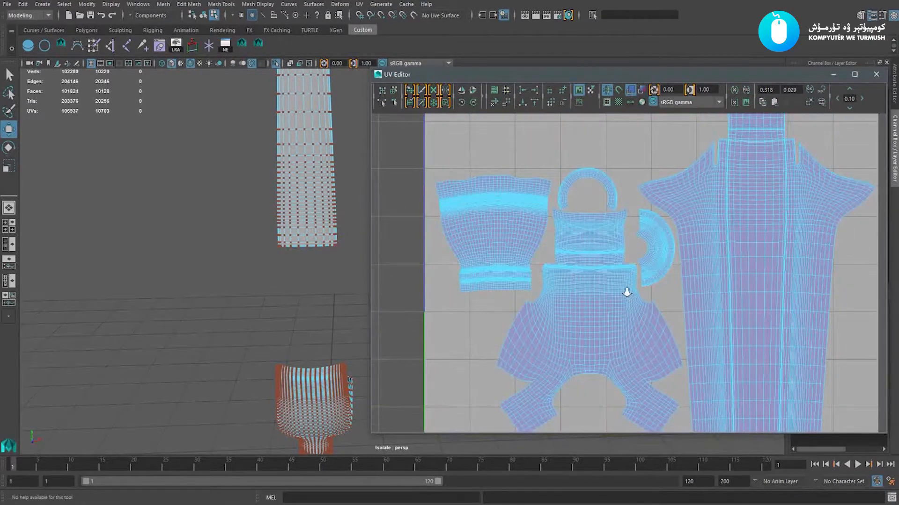
pyautogui.scroll(3, 600, 303)
pyautogui.scroll(-2, 724, 303)
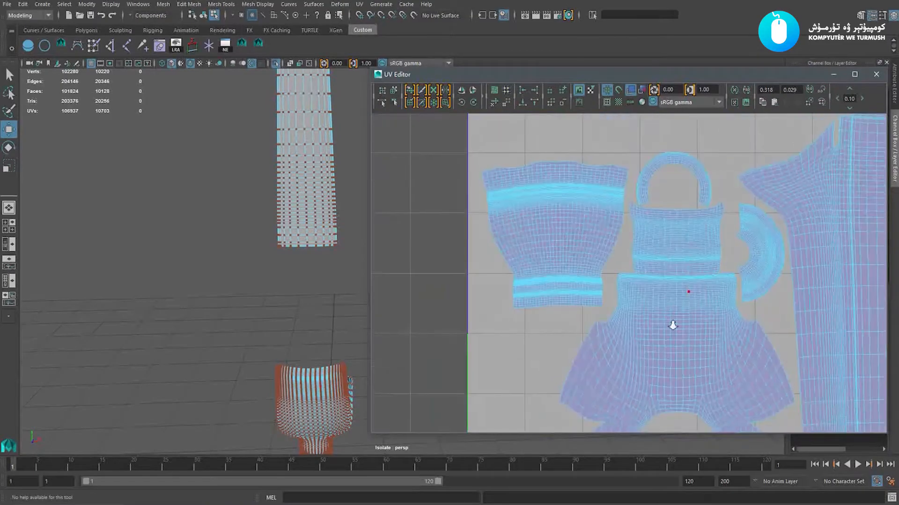
pyautogui.scroll(-3, 672, 326)
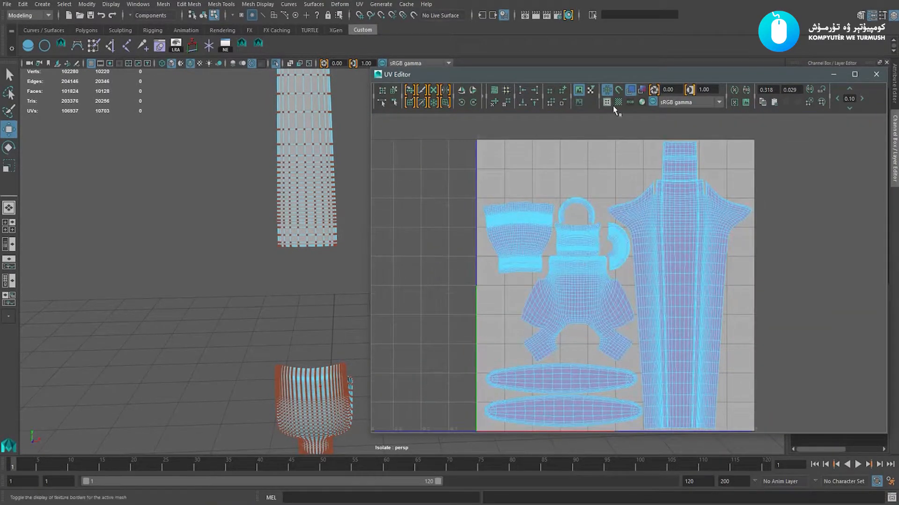
pyautogui.click(618, 102)
pyautogui.keyDown('alt'); pyautogui.moveTo(338, 260); pyautogui.dragTo(283, 238); pyautogui.keyUp('alt')
pyautogui.moveTo(282, 237); pyautogui.dragTo(316, 197, button='right')
pyautogui.click(263, 229)
pyautogui.keyDown('alt'); pyautogui.moveTo(262, 231); pyautogui.dragTo(212, 232, button='middle'); pyautogui.keyUp('alt')
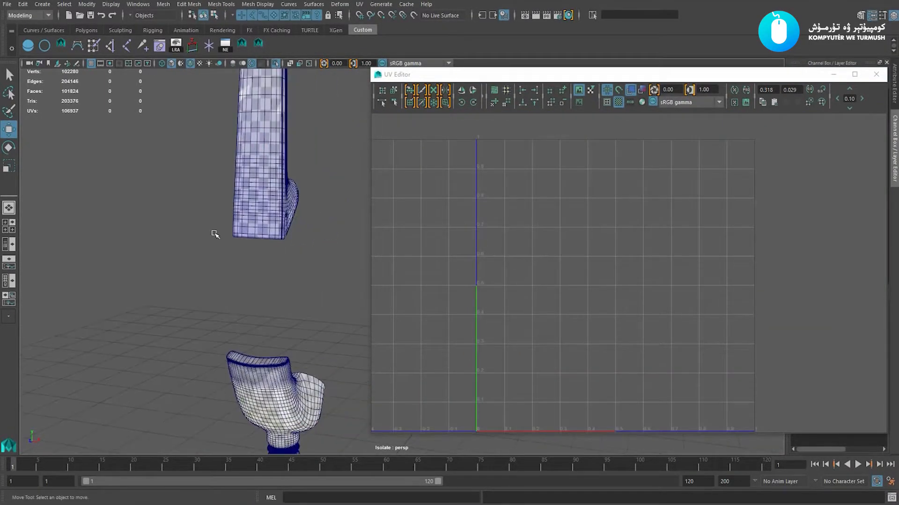
pyautogui.keyDown('alt'); pyautogui.moveTo(215, 234); pyautogui.dragTo(219, 217); pyautogui.keyUp('alt')
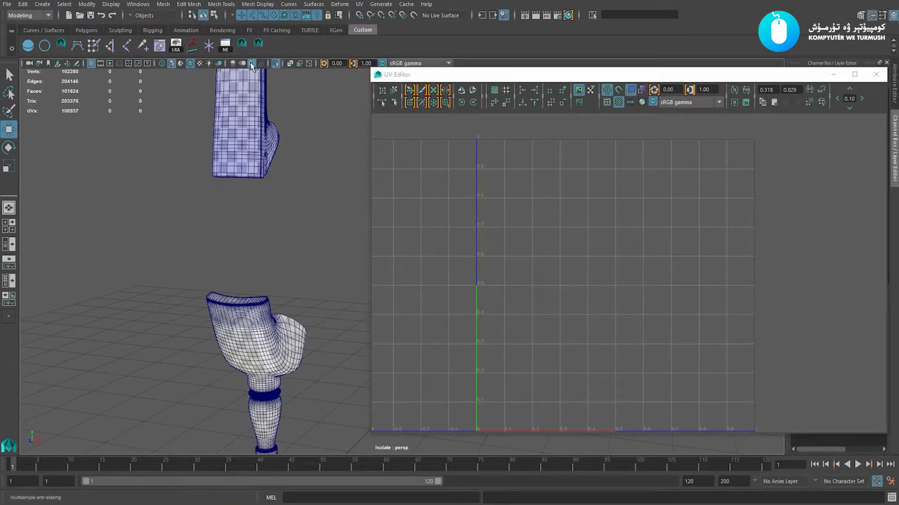
# Hide the wireframe overlay on the shaded model and examine the checker pattern on the neck and support
pyautogui.click(191, 63)
pyautogui.keyDown('alt'); pyautogui.moveTo(206, 220); pyautogui.dragTo(169, 250, button='right'); pyautogui.keyUp('alt')
pyautogui.keyDown('alt'); pyautogui.moveTo(170, 251); pyautogui.dragTo(161, 229, button='middle'); pyautogui.keyUp('alt')
pyautogui.keyDown('alt'); pyautogui.moveTo(197, 271); pyautogui.dragTo(234, 253); pyautogui.keyUp('alt')
pyautogui.keyDown('alt'); pyautogui.moveTo(234, 253); pyautogui.dragTo(243, 261, button='right'); pyautogui.keyUp('alt')
pyautogui.keyDown('alt'); pyautogui.moveTo(243, 260); pyautogui.dragTo(313, 208); pyautogui.keyUp('alt')
# Show the whole instrument again and select the round body together with the bridge
pyautogui.hotkey('ctrl', '1')
pyautogui.keyDown('alt'); pyautogui.moveTo(322, 139); pyautogui.dragTo(308, 135, button='middle'); pyautogui.keyUp('alt')
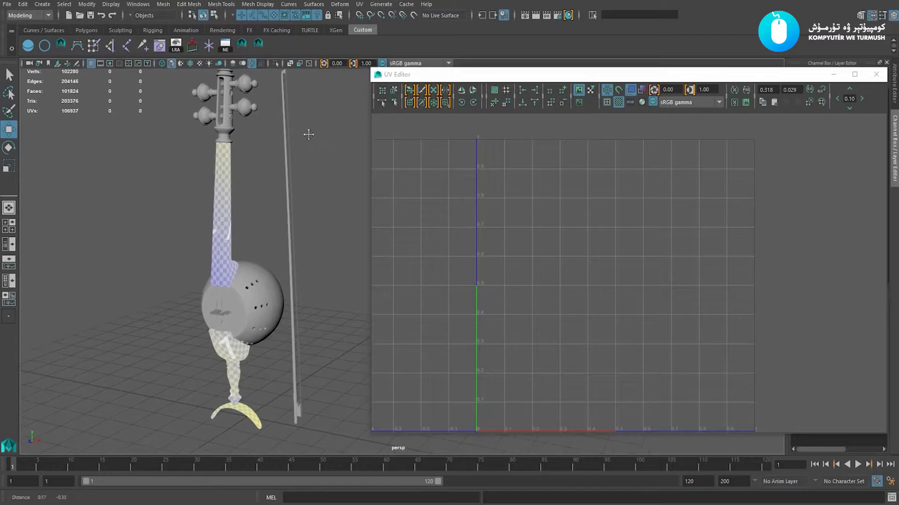
pyautogui.click(253, 293)
pyautogui.press('f')
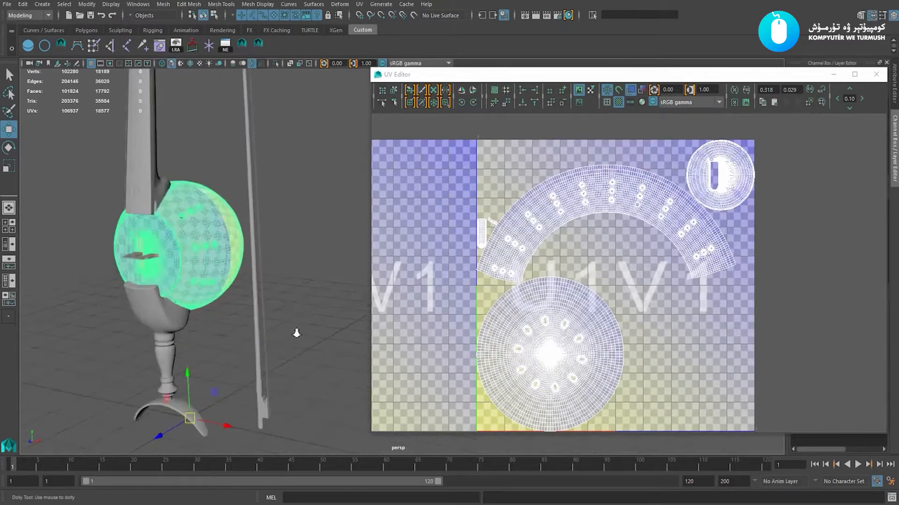
pyautogui.keyDown('alt'); pyautogui.moveTo(194, 262); pyautogui.dragTo(222, 267, button='middle'); pyautogui.keyUp('alt')
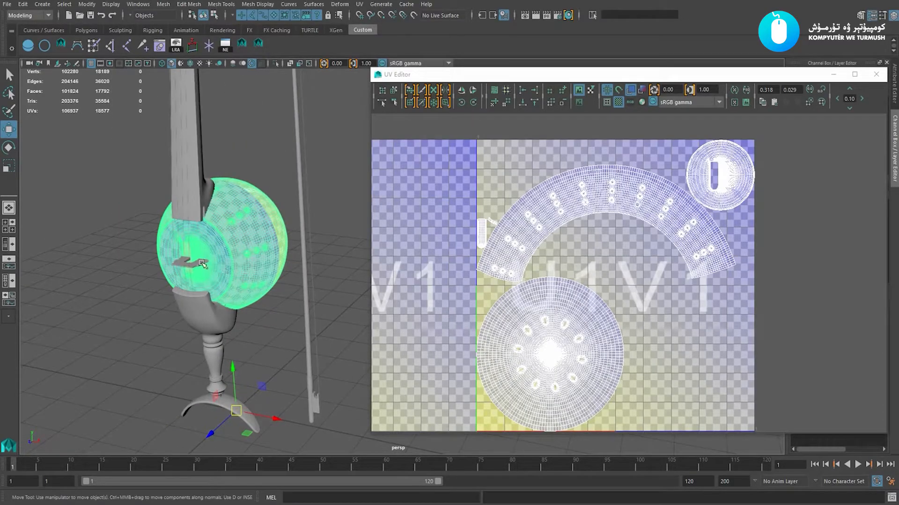
pyautogui.keyDown('shift'); pyautogui.click(202, 264); pyautogui.keyUp('shift')
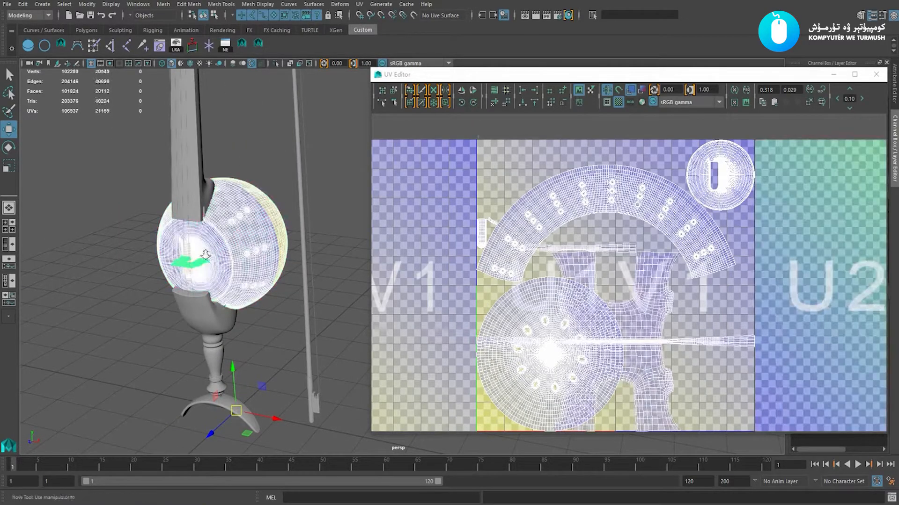
# Switch to UV selection and move the bridge's large UV shells out beyond the lower-right corner of the U1V1 tile
pyautogui.scroll(-3, 619, 236)
pyautogui.keyDown('alt'); pyautogui.moveTo(619, 236); pyautogui.dragTo(653, 263, button='right'); pyautogui.keyUp('alt')
pyautogui.press('F12')
pyautogui.click(640, 266)
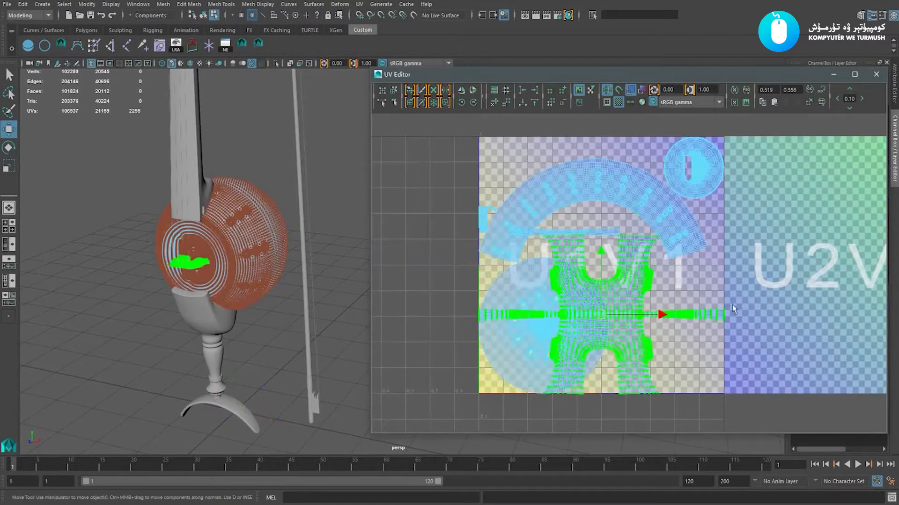
pyautogui.scroll(-1, 603, 283)
pyautogui.moveTo(604, 284); pyautogui.dragTo(738, 370)
pyautogui.keyDown('alt'); pyautogui.moveTo(704, 320); pyautogui.dragTo(730, 344, button='middle'); pyautogui.keyUp('alt')
# Move the remaining thin bridge strip from under the arched body shell to the top of the other bridge shells
pyautogui.scroll(1, 597, 261)
pyautogui.click(611, 237)
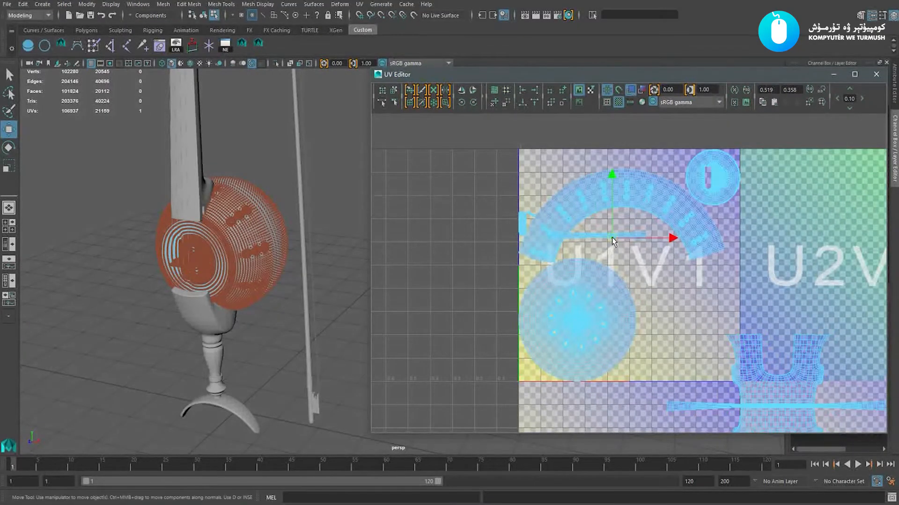
pyautogui.moveTo(603, 234); pyautogui.dragTo(752, 304)
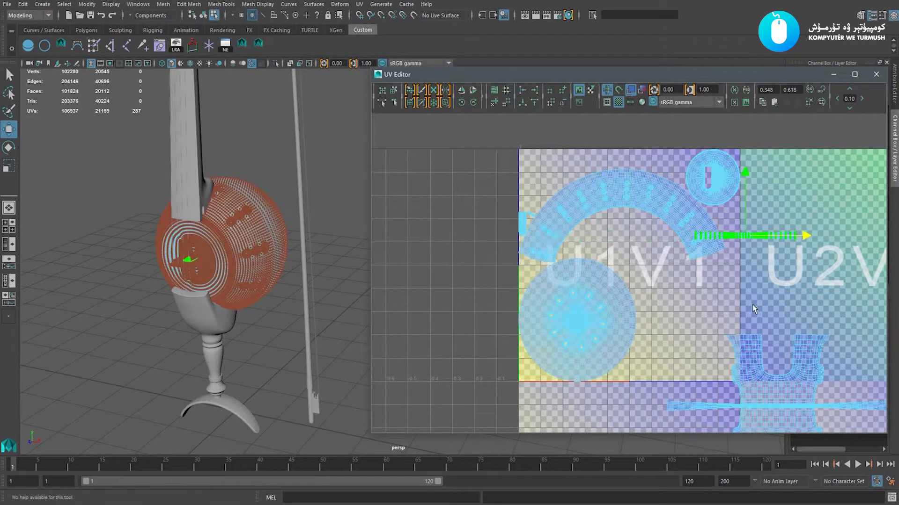
pyautogui.moveTo(748, 241); pyautogui.dragTo(782, 331)
pyautogui.click(806, 289)
# Return to object mode, examine the bridge and its UV shells up close, and select the bridge together with the round body
pyautogui.scroll(-2, 700, 263)
pyautogui.keyDown('alt'); pyautogui.moveTo(700, 262); pyautogui.dragTo(704, 250, button='middle'); pyautogui.keyUp('alt')
pyautogui.moveTo(236, 257); pyautogui.dragTo(227, 203, button='right')
pyautogui.scroll(4, 140, 246)
pyautogui.keyDown('alt'); pyautogui.moveTo(176, 262); pyautogui.dragTo(243, 213); pyautogui.keyUp('alt')
pyautogui.scroll(2, 239, 262)
pyautogui.scroll(3, 238, 201)
pyautogui.keyDown('alt'); pyautogui.moveTo(236, 188); pyautogui.dragTo(215, 174, button='middle'); pyautogui.keyUp('alt')
pyautogui.keyDown('alt'); pyautogui.moveTo(216, 175); pyautogui.dragTo(219, 255); pyautogui.keyUp('alt')
pyautogui.click(200, 291)
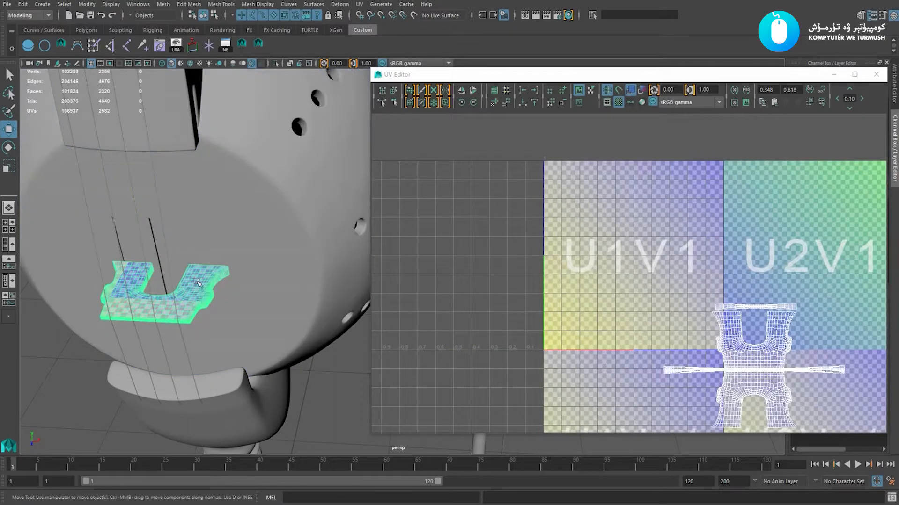
pyautogui.keyDown('alt'); pyautogui.moveTo(180, 276); pyautogui.dragTo(212, 293); pyautogui.keyUp('alt')
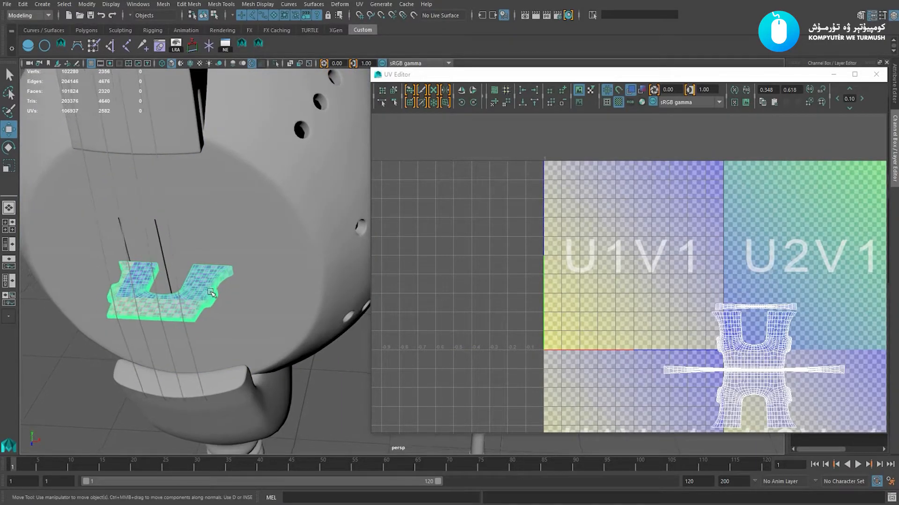
pyautogui.keyDown('shift'); pyautogui.click(261, 258); pyautogui.keyUp('shift')
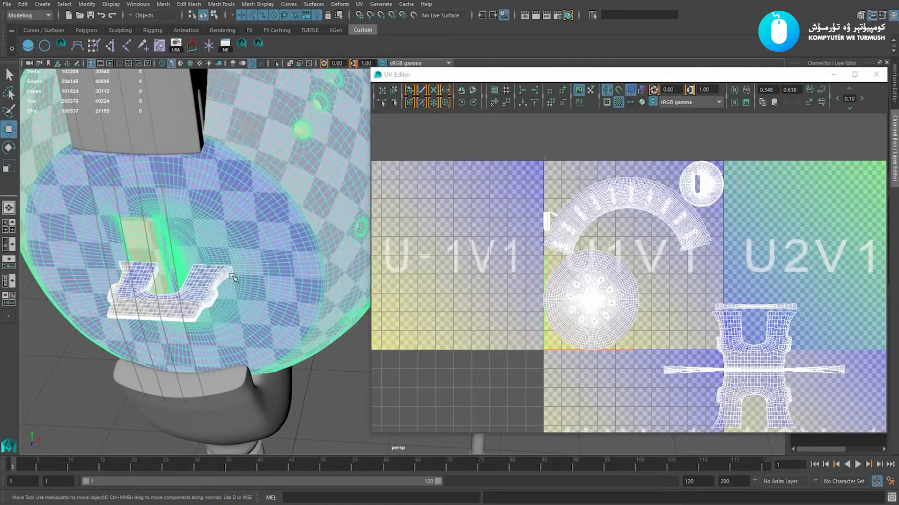
pyautogui.keyDown('alt'); pyautogui.moveTo(227, 307); pyautogui.dragTo(244, 308); pyautogui.keyUp('alt')
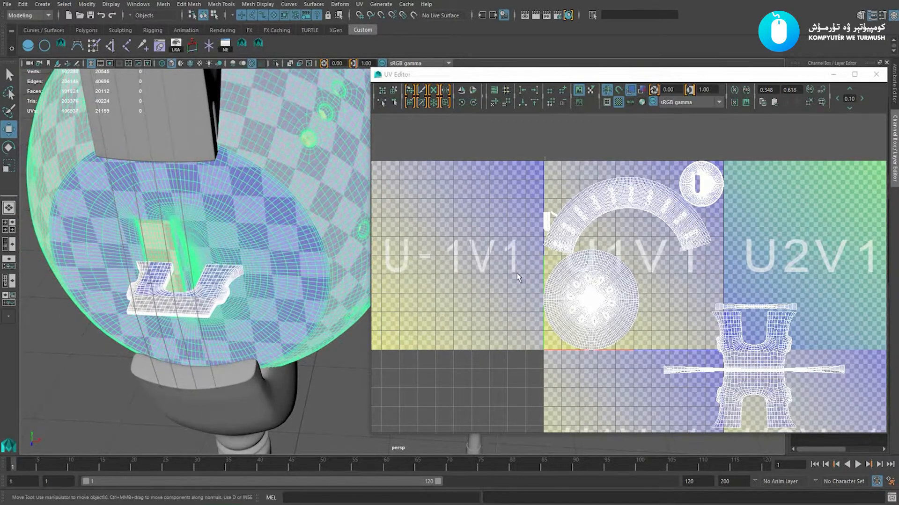
# Scale all the bridge UV shells down uniformly so their checker squares come closer to those on the body, and deselect them
pyautogui.moveTo(632, 305); pyautogui.dragTo(693, 307, button='right')
pyautogui.keyDown('alt'); pyautogui.moveTo(696, 307); pyautogui.dragTo(656, 253, button='middle'); pyautogui.keyUp('alt')
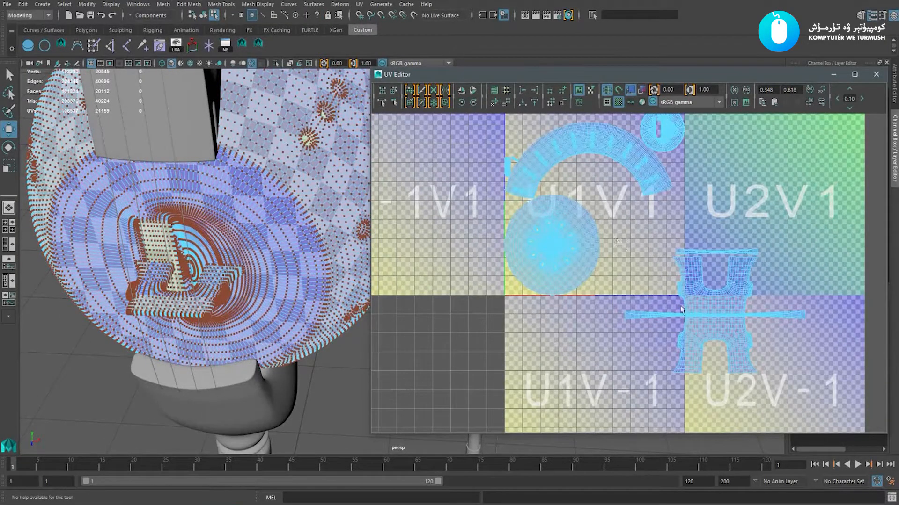
pyautogui.moveTo(828, 419); pyautogui.dragTo(824, 416)
pyautogui.moveTo(717, 314); pyautogui.dragTo(679, 317)
pyautogui.hotkey('ctrl', 'z')
pyautogui.press('w')
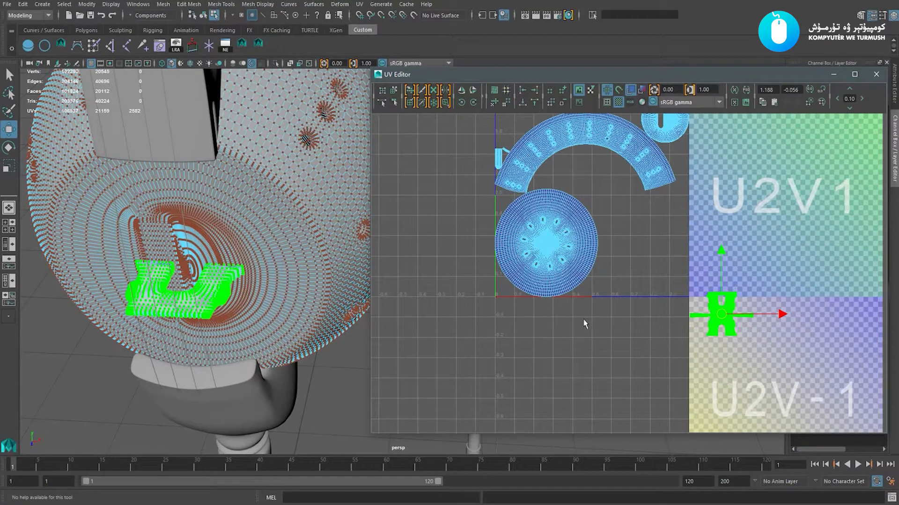
pyautogui.scroll(-3, 689, 243)
pyautogui.click(575, 343)
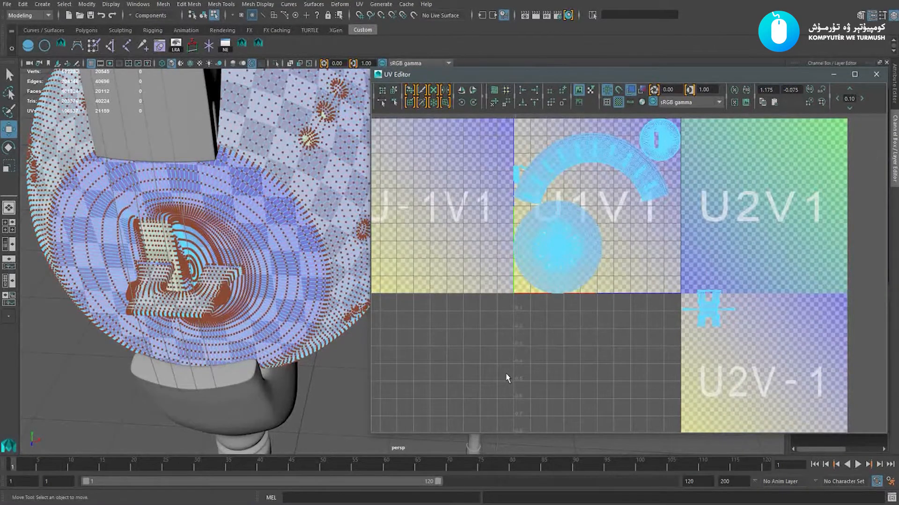
# Check the checker pattern in object mode, and scale all body and bridge UV shells up together
pyautogui.press('F8')
pyautogui.keyDown('alt'); pyautogui.moveTo(269, 275); pyautogui.dragTo(291, 281); pyautogui.keyUp('alt')
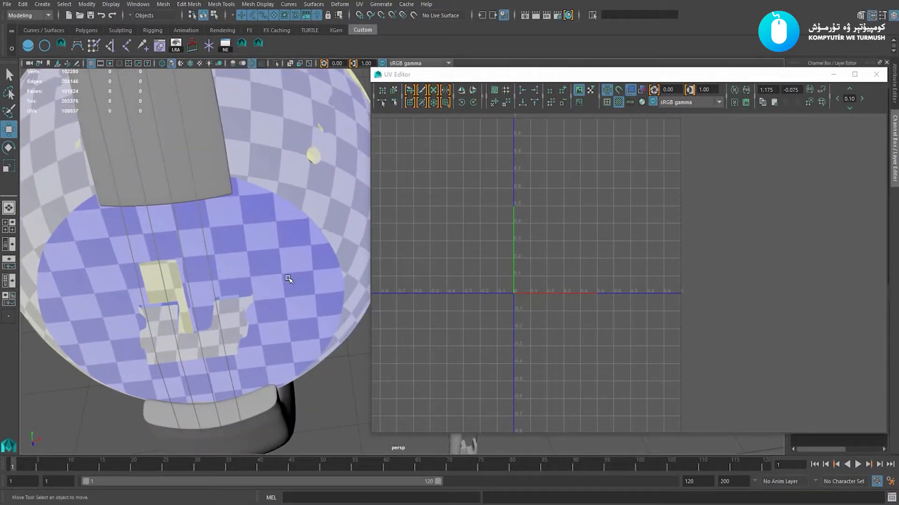
pyautogui.press('F8')
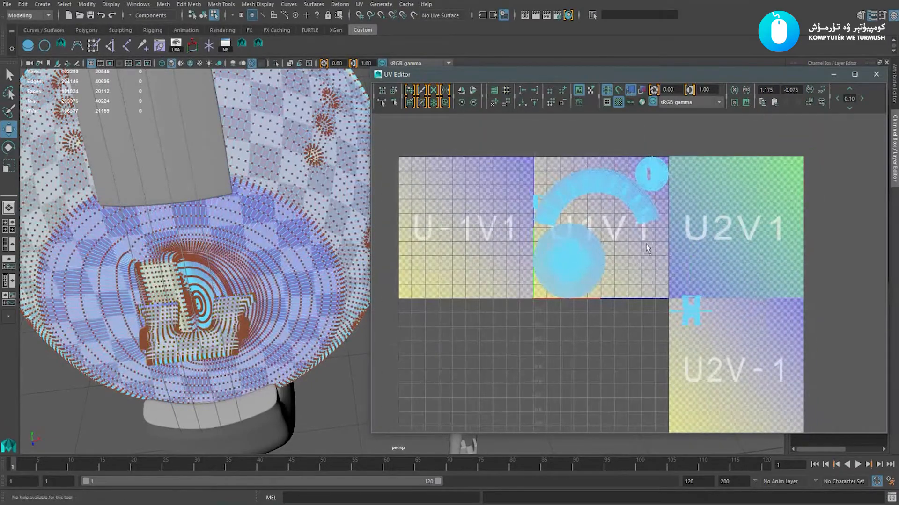
pyautogui.scroll(-2, 598, 254)
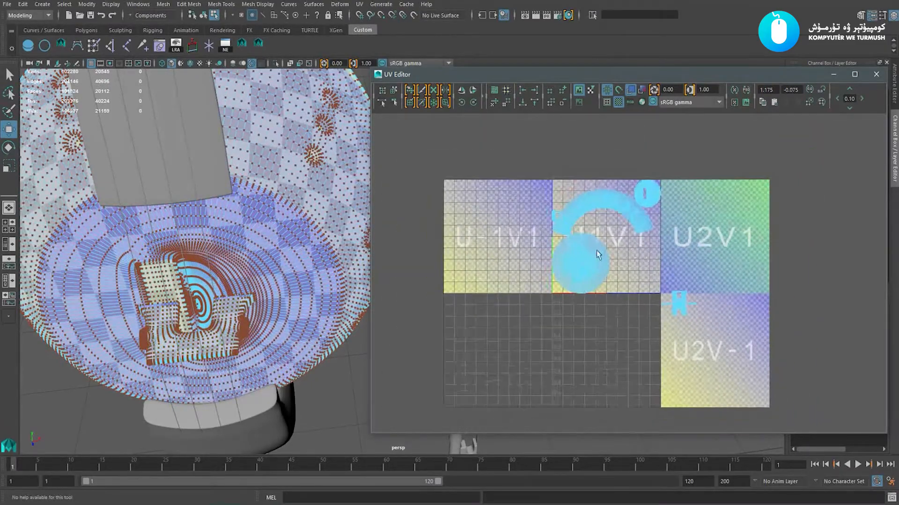
pyautogui.moveTo(736, 344); pyautogui.dragTo(770, 384)
pyautogui.press('e')
pyautogui.press('r')
pyautogui.keyDown('alt'); pyautogui.moveTo(633, 307); pyautogui.dragTo(654, 307, button='right'); pyautogui.keyUp('alt')
pyautogui.moveTo(621, 248); pyautogui.dragTo(736, 225)
pyautogui.press('e')
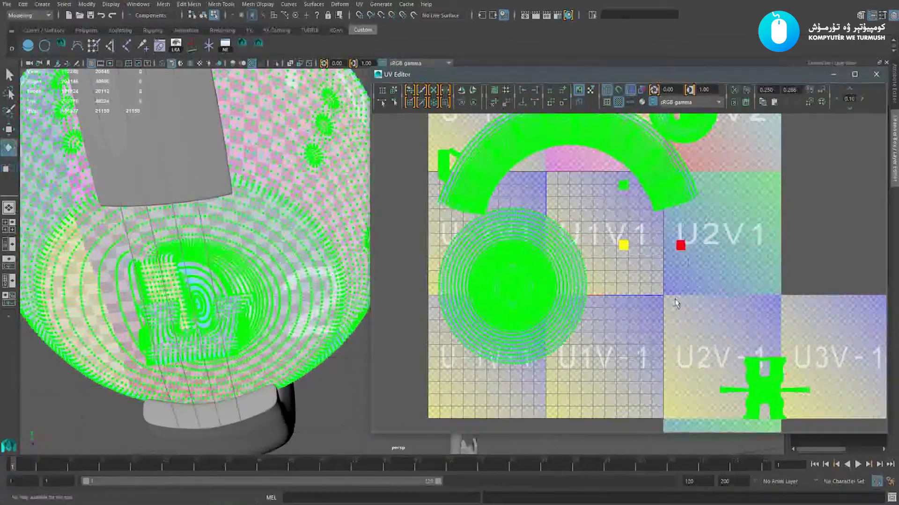
# Select only the bridge UV shells and move them into the U1V-1 tile, beside the large round body shell
pyautogui.press('w')
pyautogui.keyDown('alt'); pyautogui.moveTo(674, 301); pyautogui.dragTo(644, 243, button='middle'); pyautogui.keyUp('alt')
pyautogui.click(660, 284)
pyautogui.moveTo(659, 284); pyautogui.dragTo(838, 415)
pyautogui.keyDown('alt'); pyautogui.moveTo(730, 344); pyautogui.dragTo(730, 329, button='middle'); pyautogui.keyUp('alt')
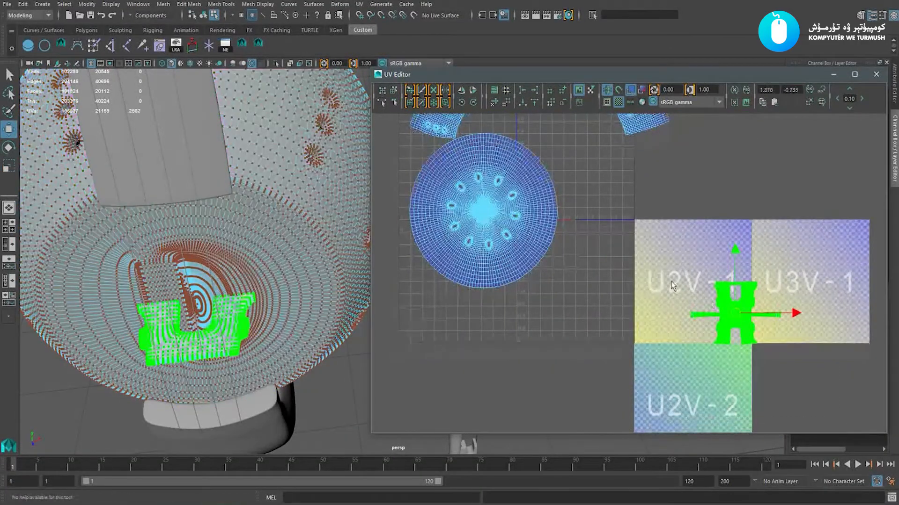
pyautogui.keyDown('alt'); pyautogui.moveTo(730, 329); pyautogui.dragTo(763, 344, button='right'); pyautogui.keyUp('alt')
pyautogui.press('e')
pyautogui.moveTo(775, 333); pyautogui.dragTo(562, 274)
pyautogui.press('w')
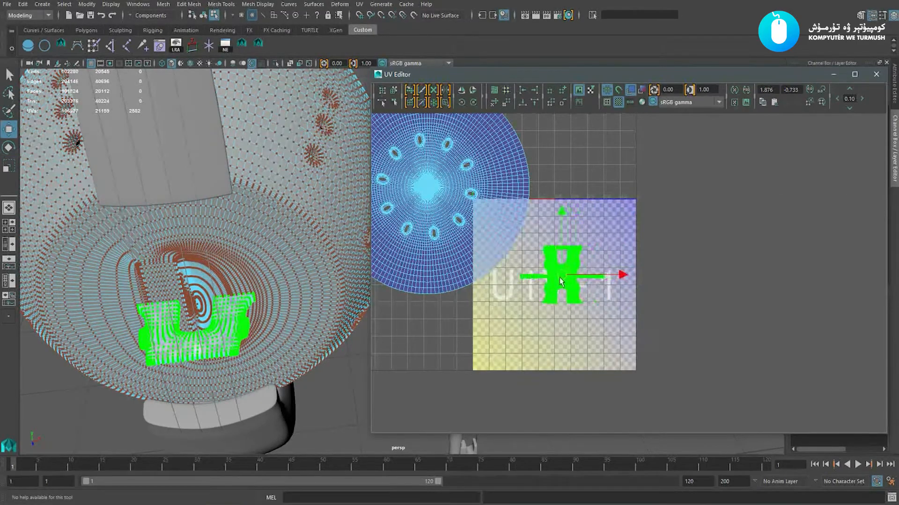
pyautogui.keyDown('alt'); pyautogui.moveTo(516, 280); pyautogui.dragTo(627, 294, button='middle'); pyautogui.keyUp('alt')
# Reselect the body and bridge in object mode and compare the checker size on both surfaces up close
pyautogui.press('F8')
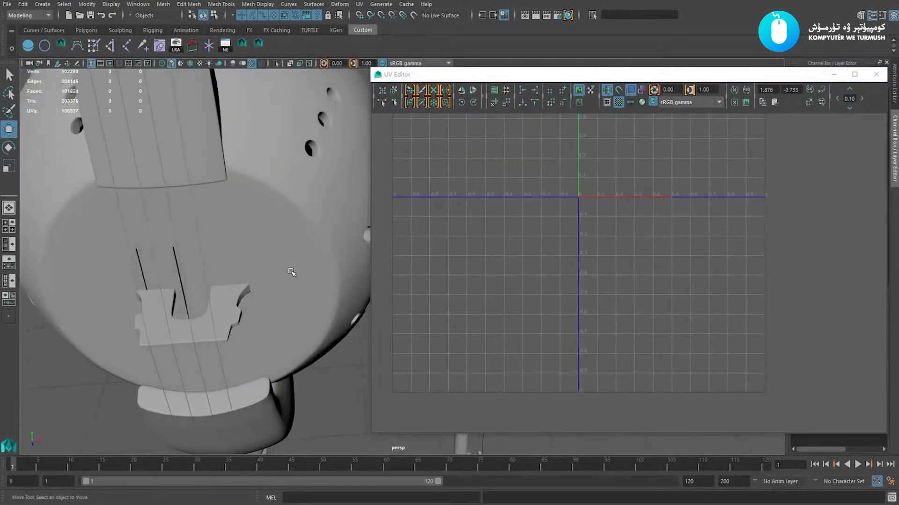
pyautogui.click(281, 294)
pyautogui.keyDown('shift'); pyautogui.click(235, 307); pyautogui.keyUp('shift')
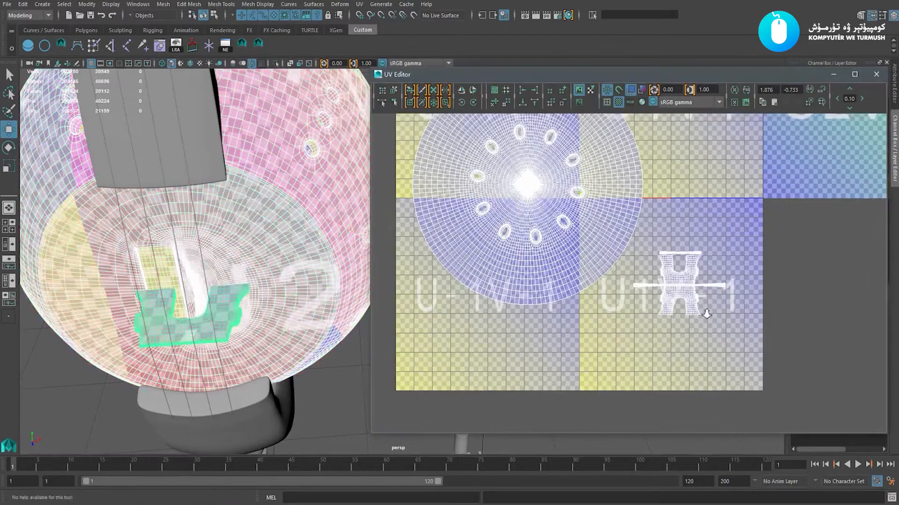
pyautogui.click(325, 386)
pyautogui.click(280, 318)
pyautogui.keyDown('shift'); pyautogui.click(228, 311); pyautogui.keyUp('shift')
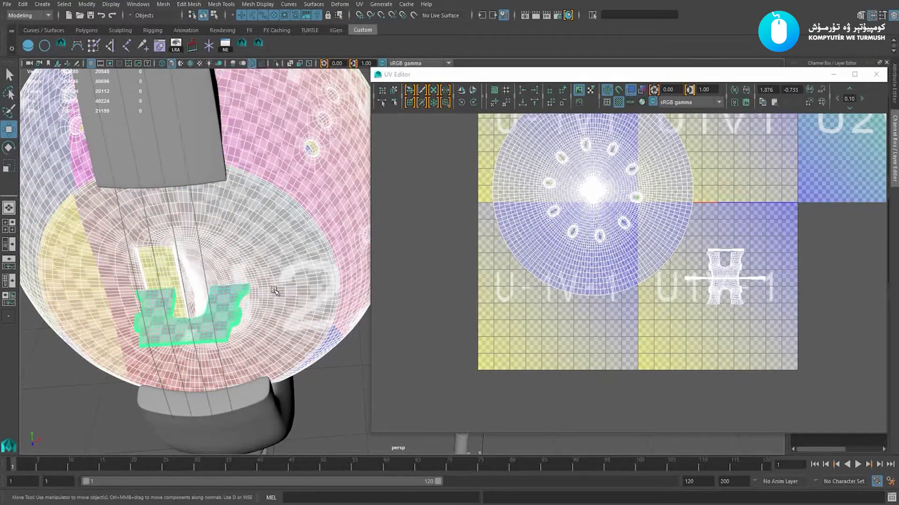
pyautogui.keyDown('alt'); pyautogui.moveTo(276, 289); pyautogui.dragTo(323, 375, button='right'); pyautogui.keyUp('alt')
pyautogui.keyDown('alt'); pyautogui.moveTo(248, 295); pyautogui.dragTo(351, 277, button='middle'); pyautogui.keyUp('alt')
pyautogui.keyDown('alt'); pyautogui.moveTo(202, 286); pyautogui.dragTo(231, 304, button='right'); pyautogui.keyUp('alt')
pyautogui.moveTo(231, 304)
pyautogui.keyDown('alt'); pyautogui.mouseDown()
pyautogui.moveTo(249, 310)
pyautogui.moveTo(239, 308)
pyautogui.mouseUp(); pyautogui.keyUp('alt')
# Scale the bridge UV shells down slightly and compare their checker squares with the body's in object mode
pyautogui.keyDown('alt'); pyautogui.moveTo(700, 272); pyautogui.dragTo(754, 306, button='right'); pyautogui.keyUp('alt')
pyautogui.click(772, 280)
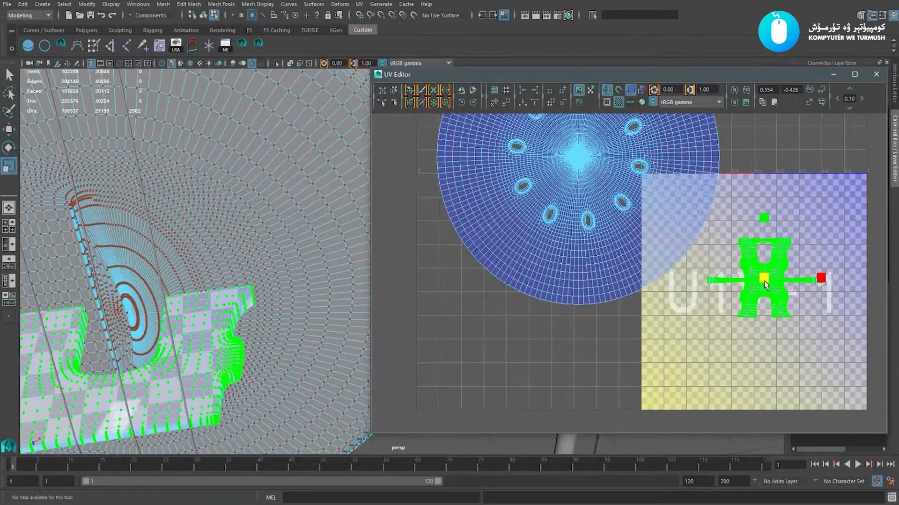
pyautogui.moveTo(765, 285); pyautogui.dragTo(754, 277)
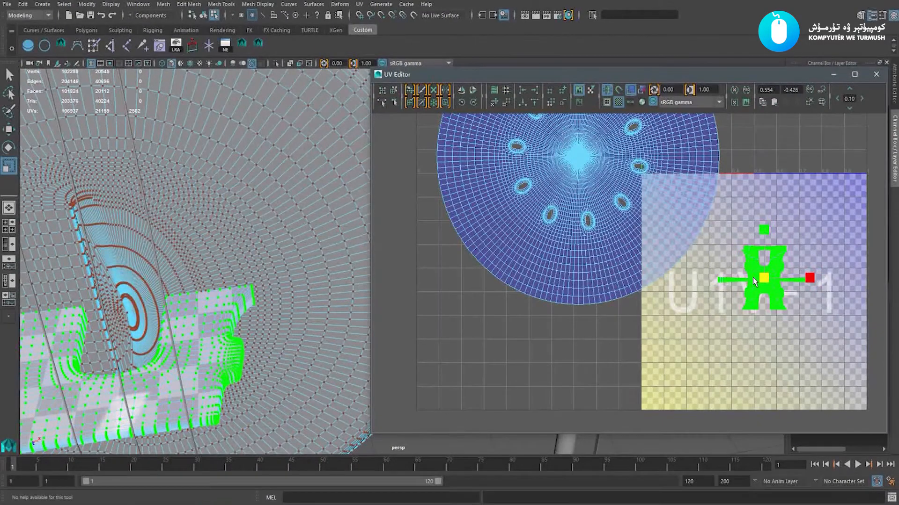
pyautogui.press('w')
pyautogui.press('F8')
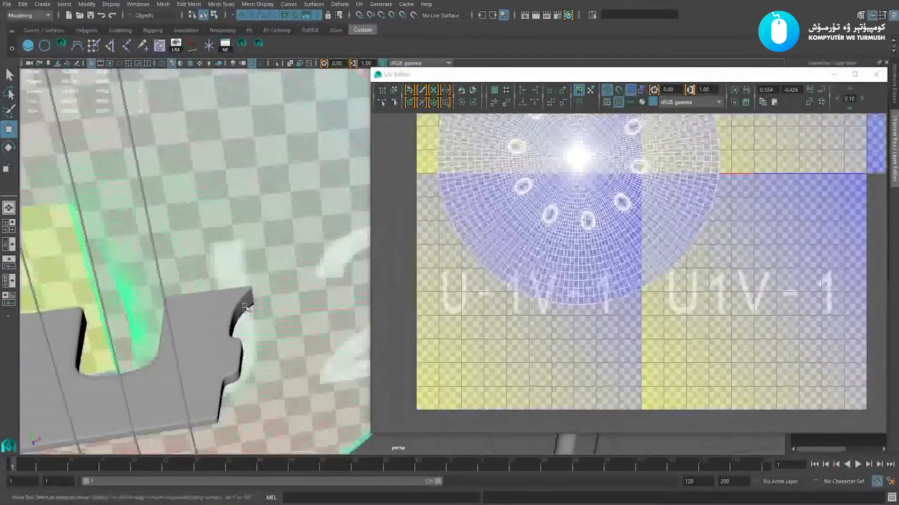
pyautogui.keyDown('alt'); pyautogui.moveTo(304, 273); pyautogui.dragTo(309, 274); pyautogui.keyUp('alt')
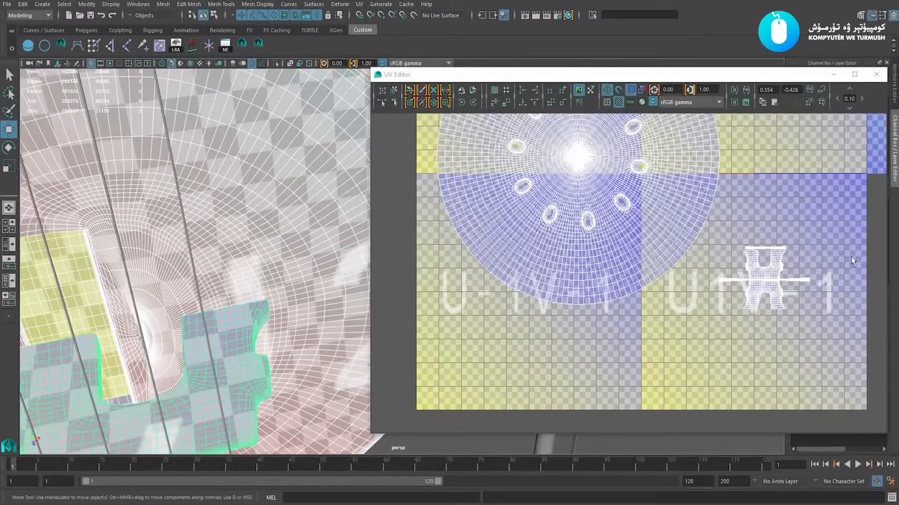
# Scale the bridge UV shells up slightly to match the body's checker size, and bring all the shells back into view
pyautogui.press('F8')
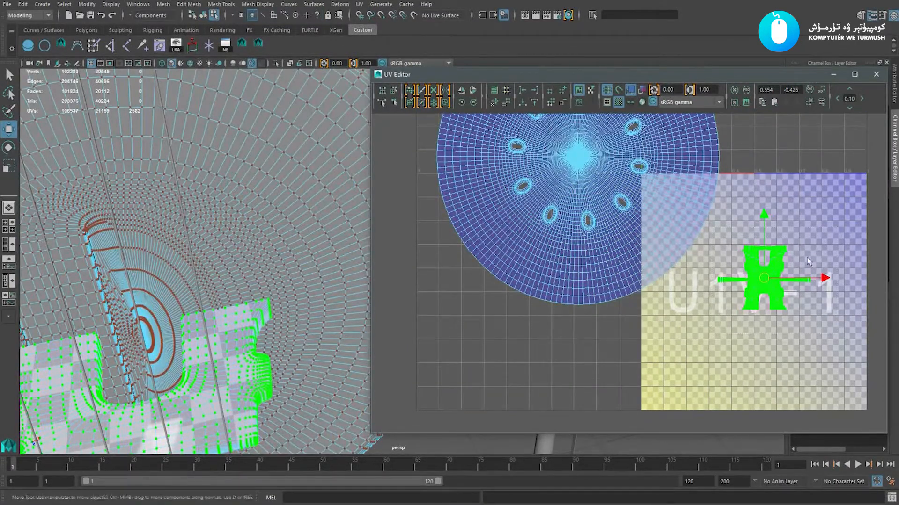
pyautogui.press('r')
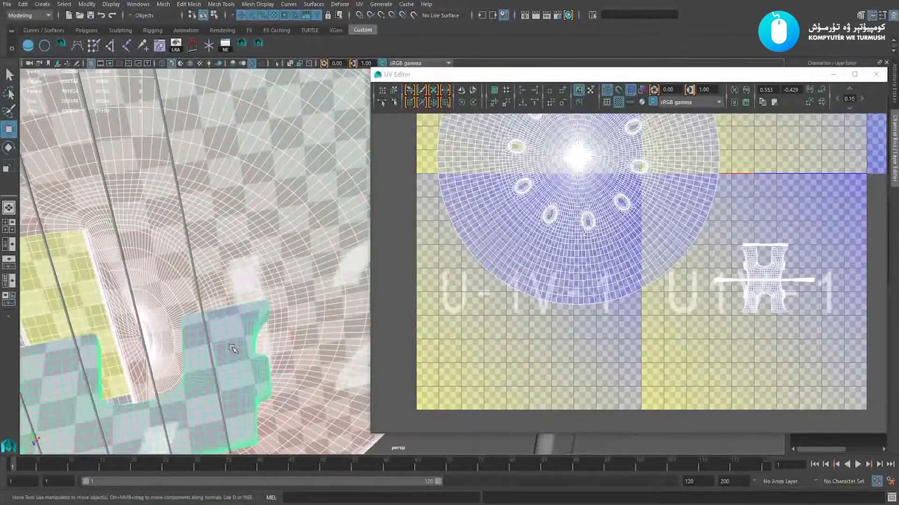
pyautogui.scroll(-3, 242, 330)
pyautogui.scroll(-5, 242, 330)
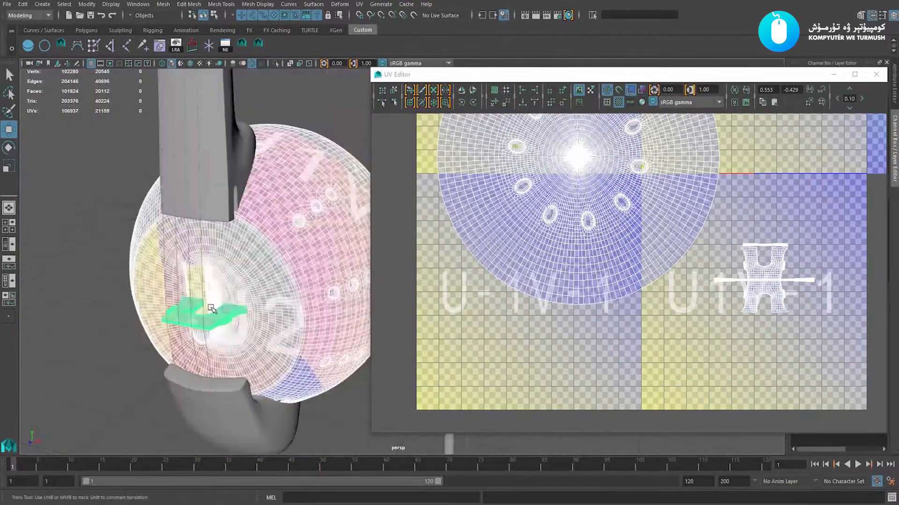
pyautogui.scroll(-3, 211, 310)
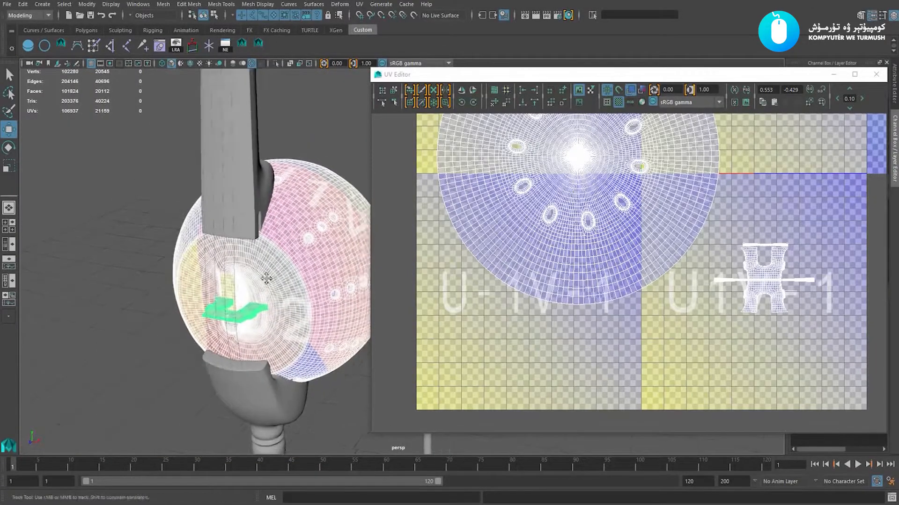
pyautogui.scroll(-2, 648, 242)
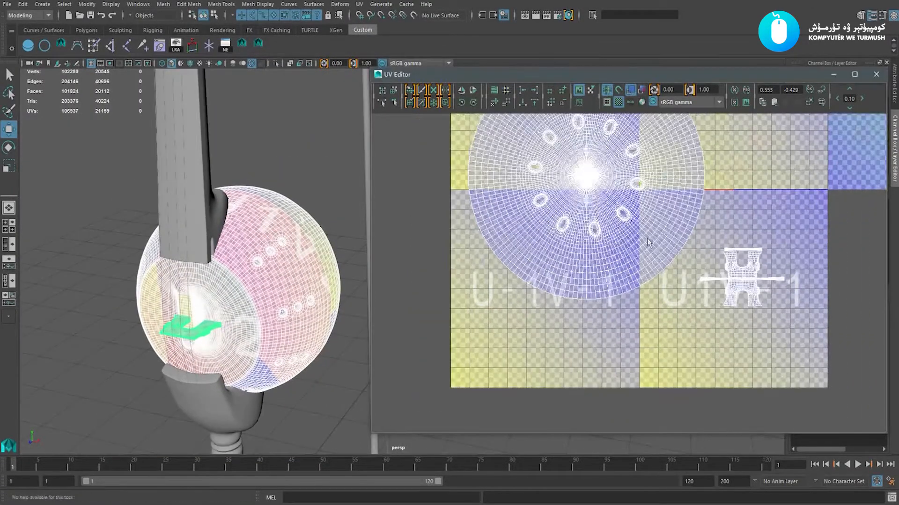
pyautogui.scroll(-5, 648, 242)
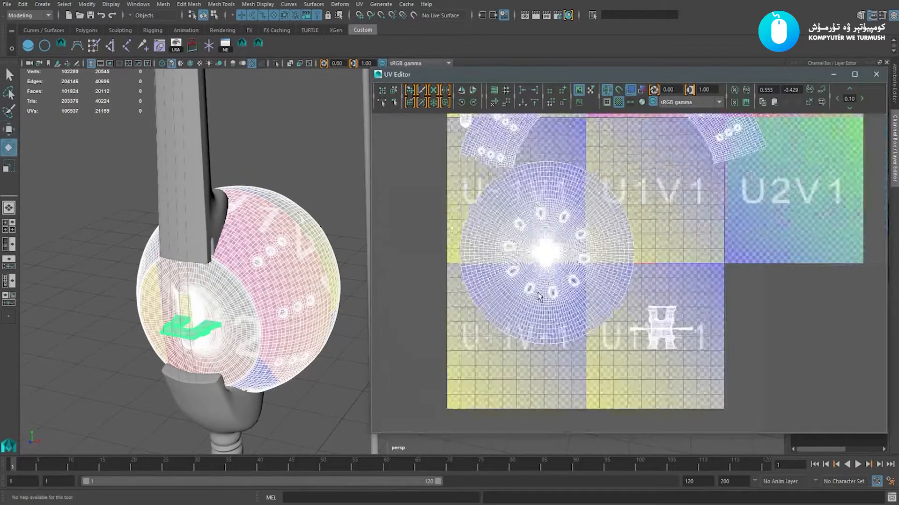
pyautogui.scroll(-2, 629, 262)
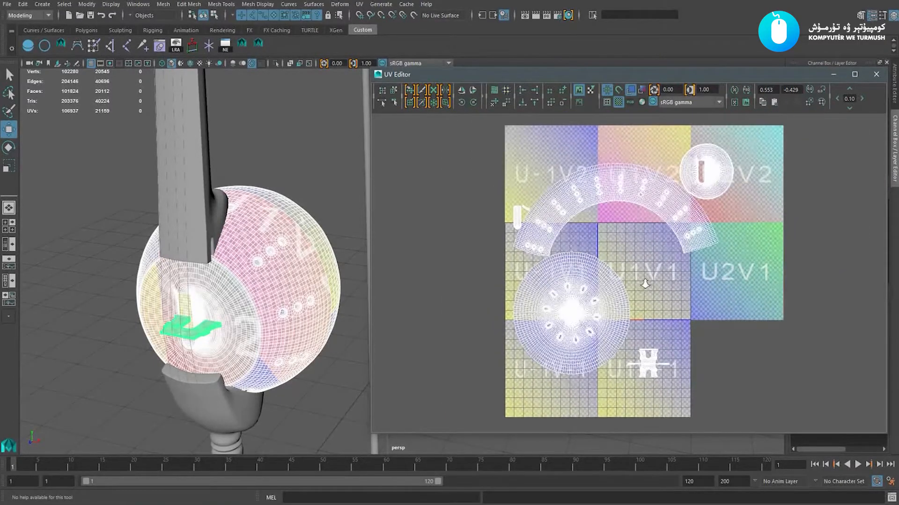
# Select all body and bridge UVs, scale them down together and move them inside the U1V1 tile
pyautogui.press('F12')
pyautogui.moveTo(804, 139); pyautogui.dragTo(445, 414)
pyautogui.press('e')
pyautogui.press('r')
pyautogui.moveTo(626, 266); pyautogui.dragTo(581, 271)
pyautogui.keyDown('alt'); pyautogui.moveTo(553, 261); pyautogui.dragTo(733, 355, button='right'); pyautogui.keyUp('alt')
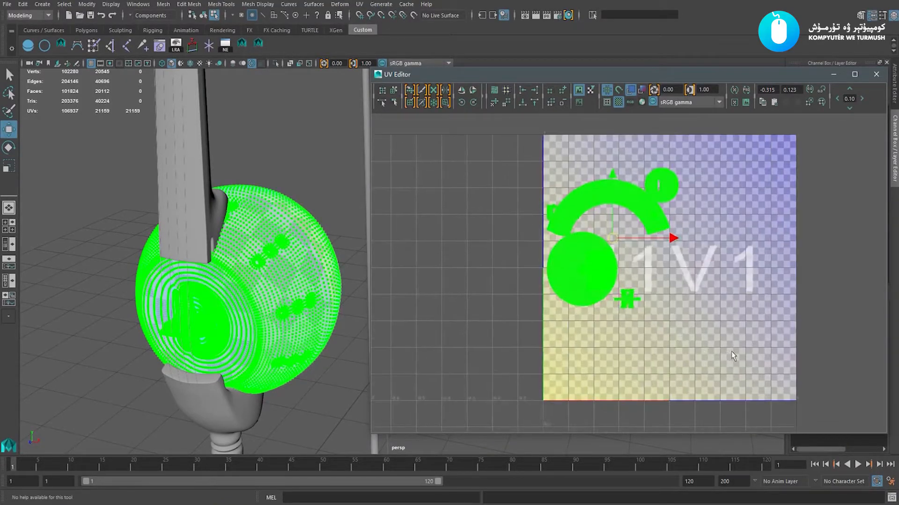
pyautogui.moveTo(612, 244); pyautogui.dragTo(721, 254)
# Run Layout UVs on the selected shells to pack them in the U1V1 tile, and return to object mode with nothing selected
pyautogui.keyDown('shift'); pyautogui.rightClick(675, 251); pyautogui.keyUp('shift')
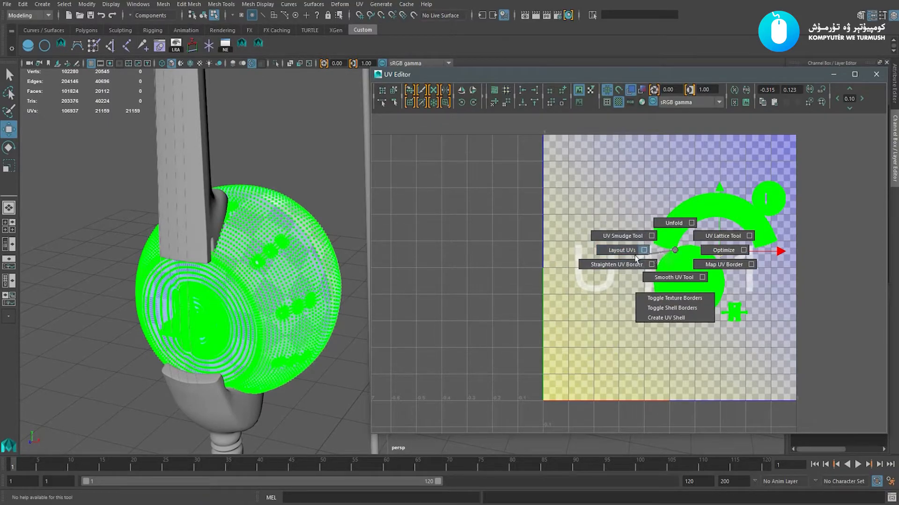
pyautogui.click(613, 251)
pyautogui.click(569, 265)
pyautogui.keyDown('alt'); pyautogui.moveTo(570, 265); pyautogui.dragTo(567, 272, button='right'); pyautogui.keyUp('alt')
pyautogui.scroll(1, 566, 272)
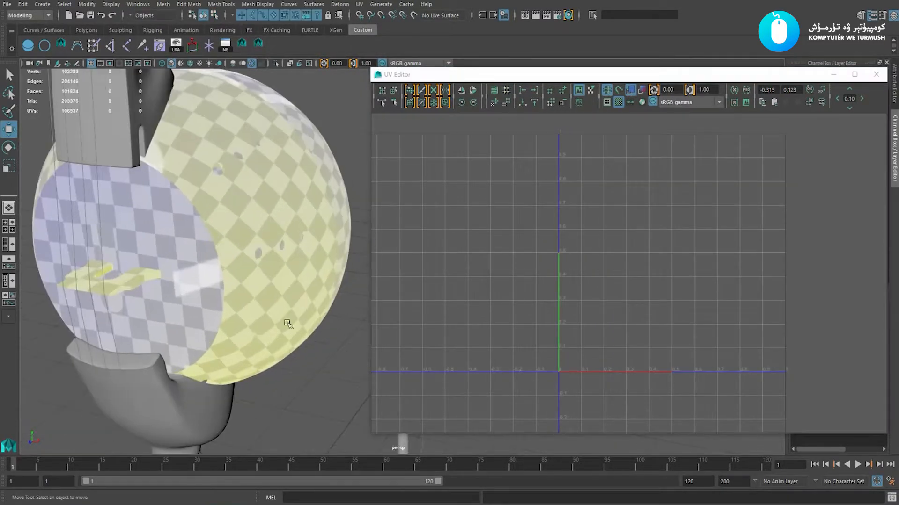
# Examine the checker pattern around the body, and reselect the body and bridge to inspect their packed UV layout
pyautogui.keyDown('alt'); pyautogui.moveTo(220, 299); pyautogui.dragTo(277, 323); pyautogui.keyUp('alt')
pyautogui.keyDown('alt'); pyautogui.moveTo(277, 323); pyautogui.dragTo(295, 343, button='right'); pyautogui.keyUp('alt')
pyautogui.keyDown('alt'); pyautogui.moveTo(249, 323); pyautogui.dragTo(312, 297); pyautogui.keyUp('alt')
pyautogui.keyDown('alt'); pyautogui.moveTo(281, 341); pyautogui.dragTo(244, 305); pyautogui.keyUp('alt')
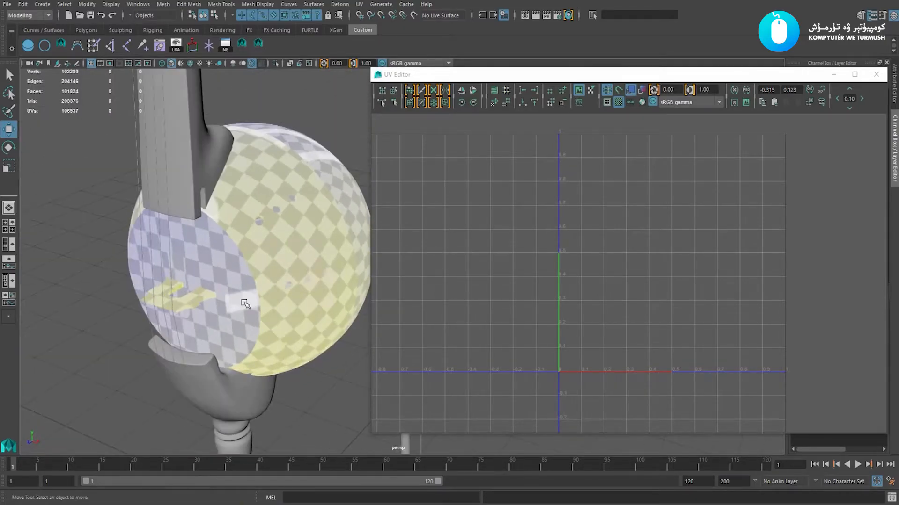
pyautogui.click(245, 304)
pyautogui.keyDown('shift'); pyautogui.click(199, 298); pyautogui.keyUp('shift')
pyautogui.keyDown('alt'); pyautogui.moveTo(199, 299); pyautogui.dragTo(173, 291, button='right'); pyautogui.keyUp('alt')
pyautogui.keyDown('alt'); pyautogui.moveTo(531, 303); pyautogui.dragTo(579, 306, button='right'); pyautogui.keyUp('alt')
pyautogui.keyDown('alt'); pyautogui.moveTo(579, 306); pyautogui.dragTo(555, 315, button='middle'); pyautogui.keyUp('alt')
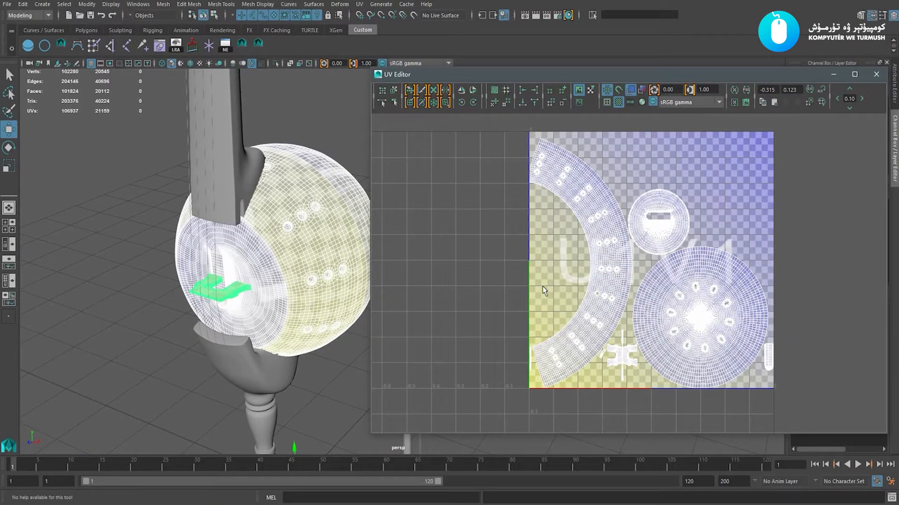
# Deselect the body and bridge, bring the whole instrument into view, and select all parts of the bow
pyautogui.keyDown('alt'); pyautogui.moveTo(543, 287); pyautogui.dragTo(566, 296, button='right'); pyautogui.keyUp('alt')
pyautogui.keyDown('alt'); pyautogui.moveTo(566, 296); pyautogui.dragTo(577, 303, button='middle'); pyautogui.keyUp('alt')
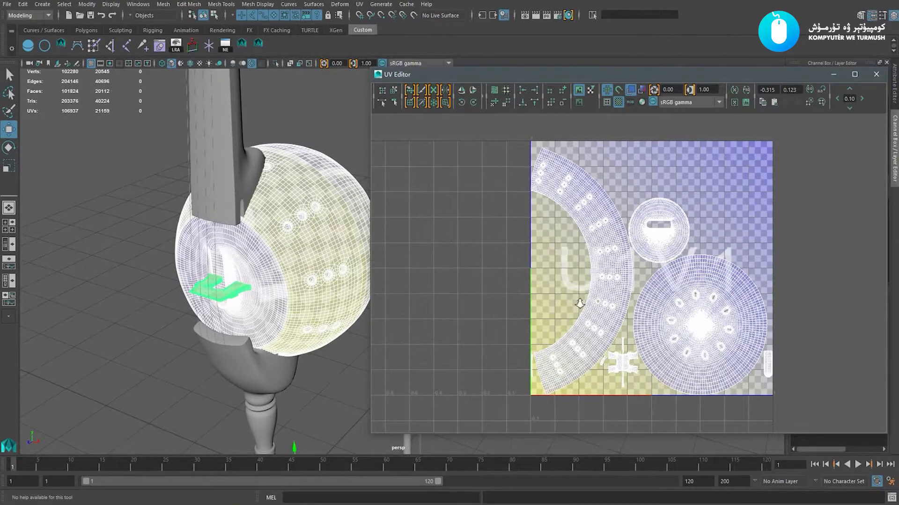
pyautogui.keyDown('alt'); pyautogui.moveTo(301, 261); pyautogui.dragTo(299, 248, button='middle'); pyautogui.keyUp('alt')
pyautogui.click(301, 256)
pyautogui.keyDown('alt'); pyautogui.moveTo(301, 256); pyautogui.dragTo(269, 267, button='right'); pyautogui.keyUp('alt')
pyautogui.click(151, 307)
pyautogui.keyDown('alt'); pyautogui.moveTo(278, 269); pyautogui.dragTo(237, 293); pyautogui.keyUp('alt')
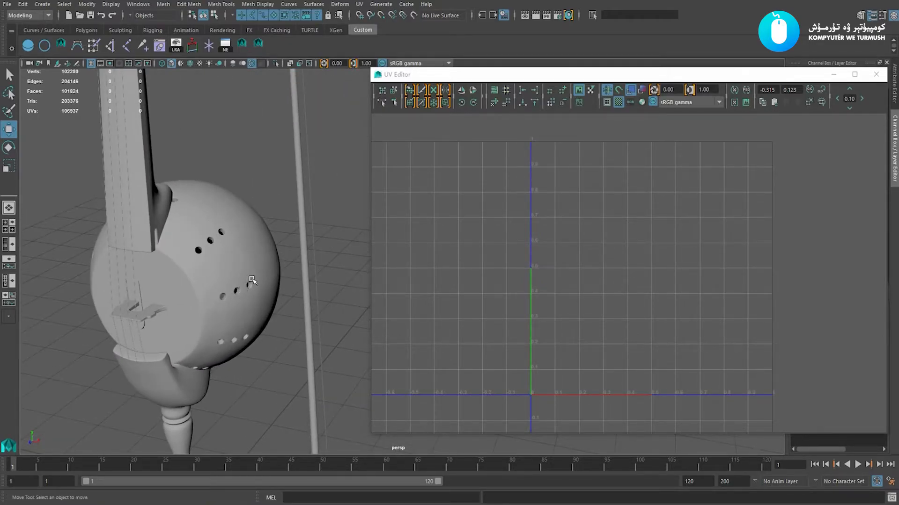
pyautogui.keyDown('alt'); pyautogui.moveTo(272, 276); pyautogui.dragTo(238, 237, button='right'); pyautogui.keyUp('alt')
pyautogui.keyDown('alt'); pyautogui.moveTo(279, 207); pyautogui.dragTo(228, 234, button='middle'); pyautogui.keyUp('alt')
pyautogui.keyDown('alt'); pyautogui.moveTo(265, 258); pyautogui.dragTo(222, 213, button='right'); pyautogui.keyUp('alt')
pyautogui.keyDown('alt'); pyautogui.moveTo(285, 200); pyautogui.dragTo(258, 209, button='middle'); pyautogui.keyUp('alt')
pyautogui.keyDown('alt'); pyautogui.moveTo(257, 208); pyautogui.dragTo(288, 123); pyautogui.keyUp('alt')
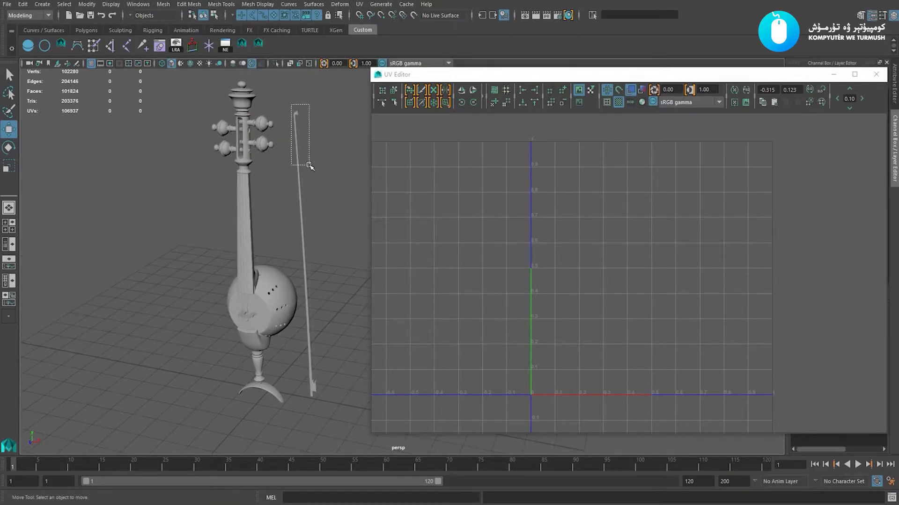
pyautogui.moveTo(309, 165); pyautogui.dragTo(310, 167)
pyautogui.keyDown('alt'); pyautogui.moveTo(314, 360); pyautogui.dragTo(302, 309, button='middle'); pyautogui.keyUp('alt')
pyautogui.keyDown('shift'); pyautogui.moveTo(309, 321); pyautogui.dragTo(298, 340); pyautogui.keyUp('shift')
# Examine the bow's UV shells and compare the checker pattern on its stick, frog and hair
pyautogui.keyDown('alt'); pyautogui.moveTo(632, 290); pyautogui.dragTo(642, 298, button='right'); pyautogui.keyUp('alt')
pyautogui.keyDown('alt'); pyautogui.moveTo(617, 279); pyautogui.dragTo(624, 275, button='middle'); pyautogui.keyUp('alt')
pyautogui.keyDown('alt'); pyautogui.moveTo(587, 259); pyautogui.dragTo(597, 272, button='right'); pyautogui.keyUp('alt')
pyautogui.keyDown('alt'); pyautogui.moveTo(595, 254); pyautogui.dragTo(600, 263, button='middle'); pyautogui.keyUp('alt')
pyautogui.keyDown('alt'); pyautogui.moveTo(600, 264); pyautogui.dragTo(567, 258, button='right'); pyautogui.keyUp('alt')
pyautogui.keyDown('alt'); pyautogui.moveTo(584, 251); pyautogui.dragTo(592, 260, button='middle'); pyautogui.keyUp('alt')
pyautogui.keyDown('alt'); pyautogui.moveTo(592, 261); pyautogui.dragTo(646, 293, button='right'); pyautogui.keyUp('alt')
pyautogui.keyDown('alt'); pyautogui.moveTo(645, 293); pyautogui.dragTo(667, 235, button='middle'); pyautogui.keyUp('alt')
pyautogui.keyDown('alt'); pyautogui.moveTo(306, 341); pyautogui.dragTo(276, 291, button='middle'); pyautogui.keyUp('alt')
pyautogui.keyDown('alt'); pyautogui.moveTo(276, 291); pyautogui.dragTo(323, 415, button='right'); pyautogui.keyUp('alt')
pyautogui.keyDown('alt'); pyautogui.moveTo(81, 297); pyautogui.dragTo(188, 271, button='middle'); pyautogui.keyUp('alt')
pyautogui.keyDown('alt'); pyautogui.moveTo(189, 271); pyautogui.dragTo(159, 304, button='right'); pyautogui.keyUp('alt')
pyautogui.keyDown('alt'); pyautogui.moveTo(159, 304); pyautogui.dragTo(328, 284, button='middle'); pyautogui.keyUp('alt')
pyautogui.keyDown('alt'); pyautogui.moveTo(328, 284); pyautogui.dragTo(187, 375, button='right'); pyautogui.keyUp('alt')
pyautogui.keyDown('alt'); pyautogui.moveTo(164, 291); pyautogui.dragTo(275, 258, button='middle'); pyautogui.keyUp('alt')
pyautogui.keyDown('alt'); pyautogui.moveTo(276, 258); pyautogui.dragTo(250, 279, button='right'); pyautogui.keyUp('alt')
pyautogui.keyDown('alt'); pyautogui.moveTo(250, 279); pyautogui.dragTo(291, 265, button='middle'); pyautogui.keyUp('alt')
pyautogui.keyDown('alt'); pyautogui.moveTo(290, 265); pyautogui.dragTo(253, 299, button='right'); pyautogui.keyUp('alt')
pyautogui.keyDown('alt'); pyautogui.moveTo(253, 299); pyautogui.dragTo(327, 259, button='middle'); pyautogui.keyUp('alt')
pyautogui.keyDown('alt'); pyautogui.moveTo(327, 259); pyautogui.dragTo(242, 264); pyautogui.keyUp('alt')
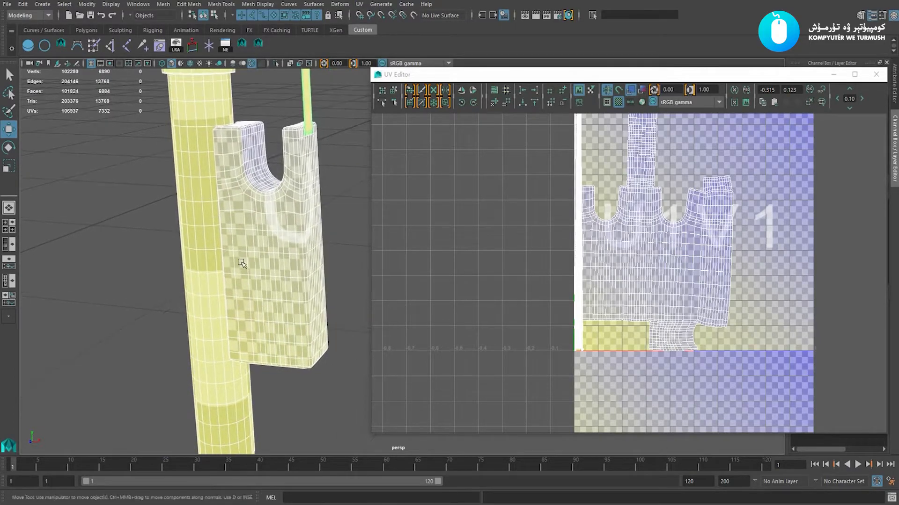
pyautogui.keyDown('alt'); pyautogui.moveTo(275, 226); pyautogui.dragTo(278, 311); pyautogui.keyUp('alt')
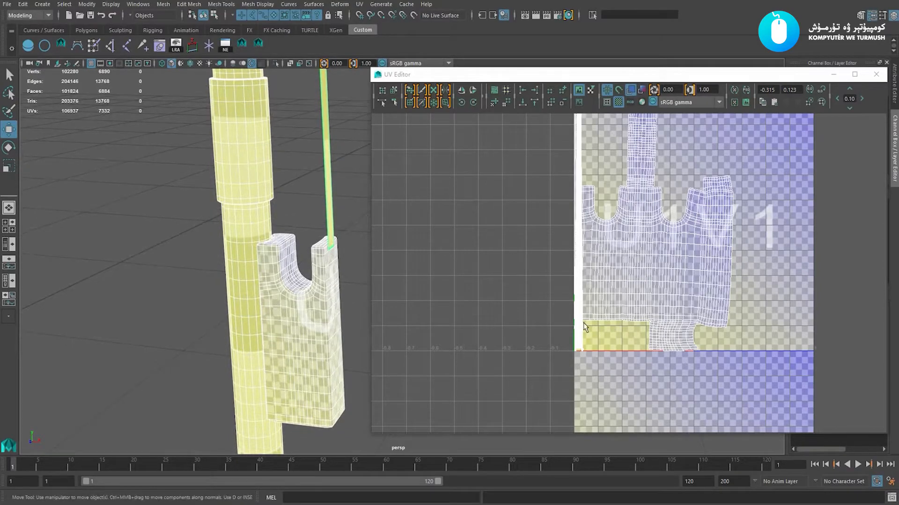
# Select all the bow's UVs and scale them up together well beyond the U1V1 tile
pyautogui.keyDown('alt'); pyautogui.moveTo(369, 323); pyautogui.dragTo(363, 323, button='right'); pyautogui.keyUp('alt')
pyautogui.keyDown('alt'); pyautogui.moveTo(592, 287); pyautogui.dragTo(447, 240, button='right'); pyautogui.keyUp('alt')
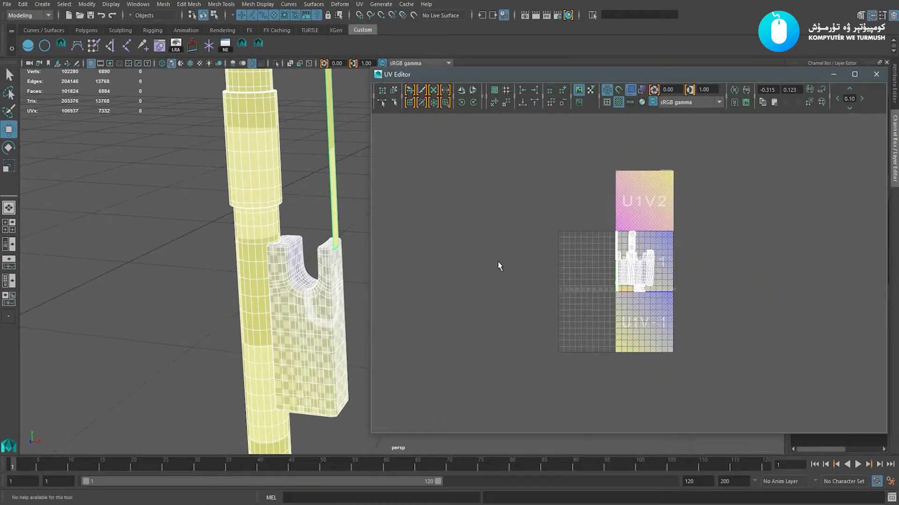
pyautogui.moveTo(568, 266); pyautogui.dragTo(544, 262, button='right')
pyautogui.moveTo(526, 181); pyautogui.dragTo(741, 367)
pyautogui.press('e')
pyautogui.moveTo(553, 260); pyautogui.dragTo(572, 259, button='right')
pyautogui.moveTo(531, 196); pyautogui.dragTo(733, 344)
pyautogui.press('e')
pyautogui.press('r')
pyautogui.moveTo(633, 265); pyautogui.dragTo(854, 357)
pyautogui.press('w')
pyautogui.keyDown('alt'); pyautogui.moveTo(670, 317); pyautogui.dragTo(660, 275, button='middle'); pyautogui.keyUp('alt')
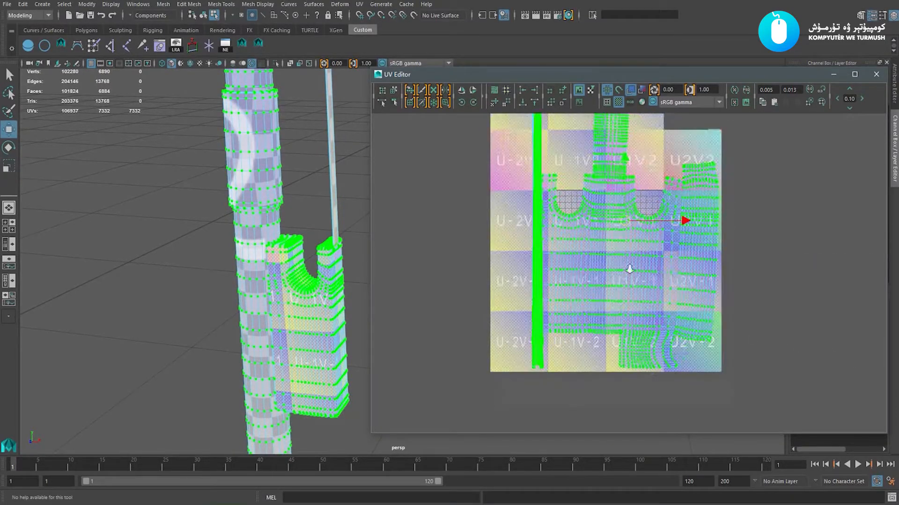
# Select only the frog's UV shell and scale it down until it fits inside the U1V1 tile
pyautogui.scroll(1, 659, 276)
pyautogui.moveTo(646, 279); pyautogui.dragTo(652, 286, button='right')
pyautogui.click(647, 285)
pyautogui.press('e')
pyautogui.press('r')
pyautogui.moveTo(626, 224); pyautogui.dragTo(589, 229, button='middle')
pyautogui.hotkey('ctrl', 'z')
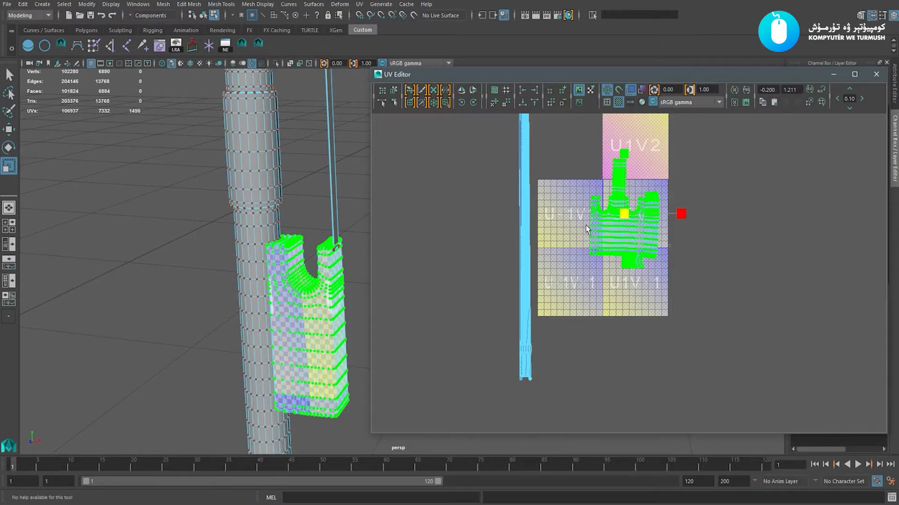
pyautogui.scroll(2, 588, 228)
pyautogui.keyDown('alt'); pyautogui.moveTo(619, 215); pyautogui.dragTo(596, 245, button='middle'); pyautogui.keyUp('alt')
pyautogui.press('w')
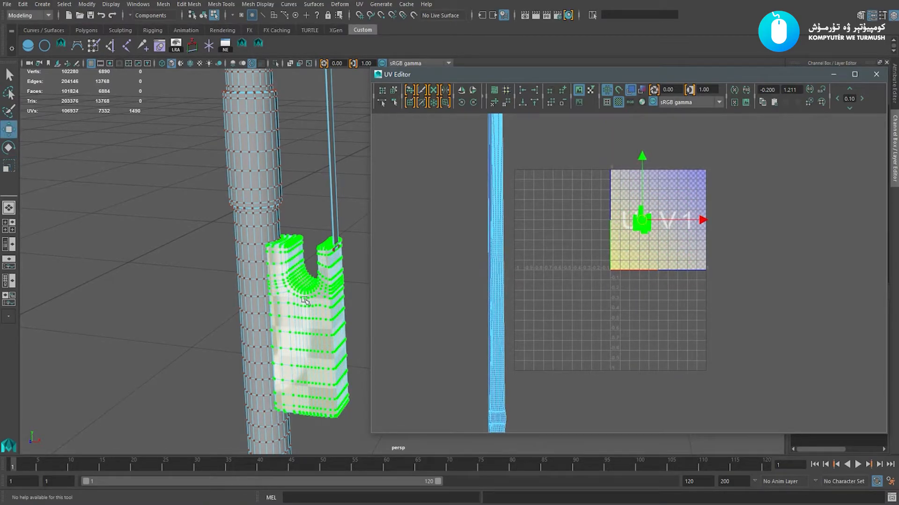
# Compare the frog's checker pattern with the stick's, and scale the frog's UV shell down further
pyautogui.moveTo(273, 300); pyautogui.dragTo(281, 291, button='right')
pyautogui.click(257, 305)
pyautogui.click(294, 329)
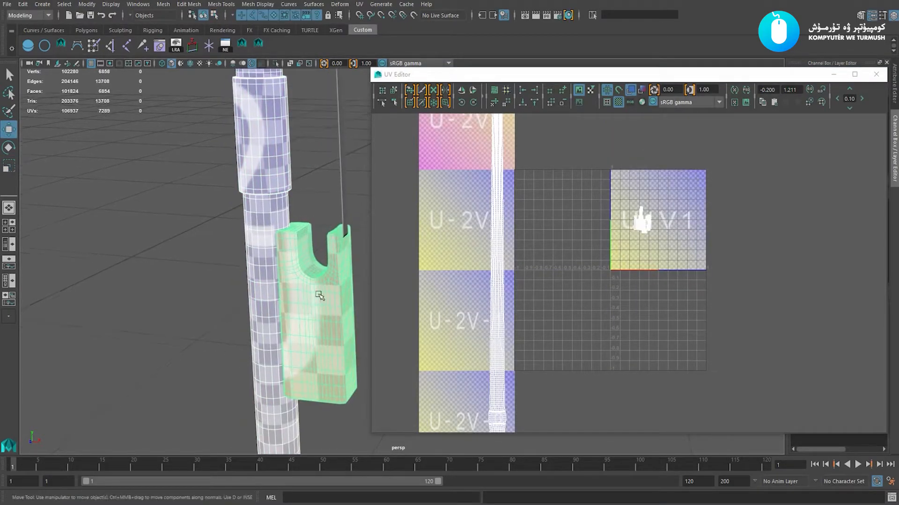
pyautogui.press('f')
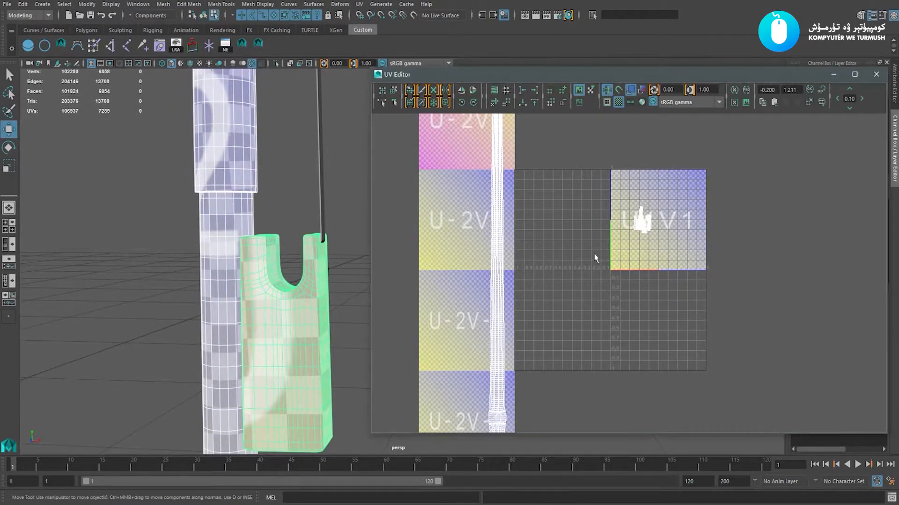
pyautogui.moveTo(594, 256); pyautogui.dragTo(681, 199)
pyautogui.press('e')
pyautogui.press('r')
pyautogui.moveTo(642, 222); pyautogui.dragTo(622, 225)
pyautogui.press('w')
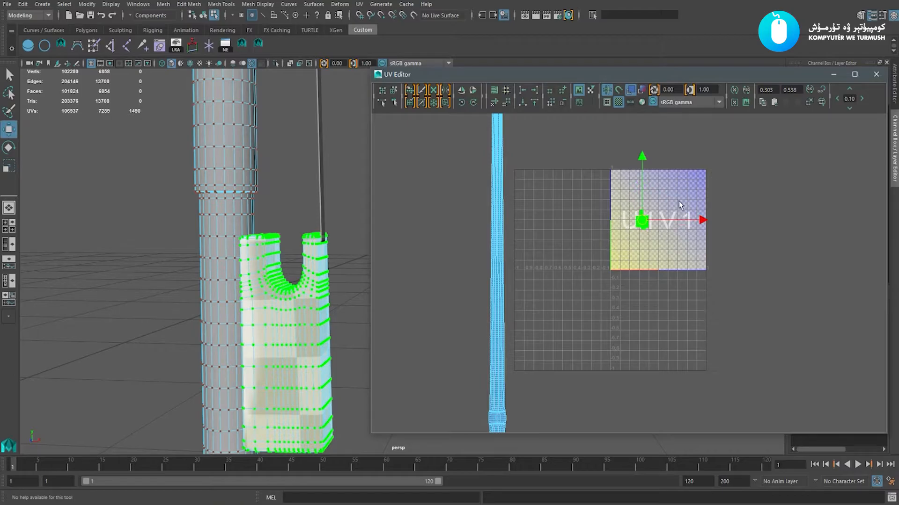
pyautogui.click(526, 246)
pyautogui.press('F10')
pyautogui.press('F12')
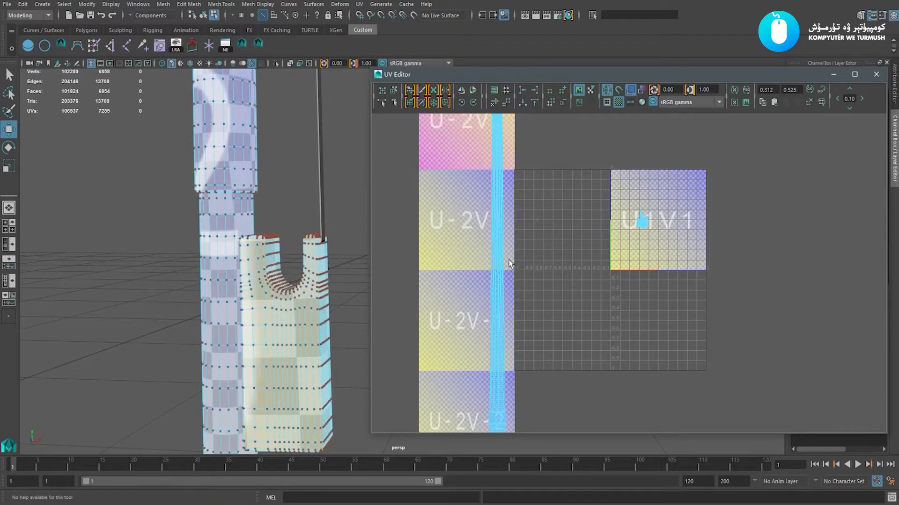
# Reselect the stick and frog, and scale the frog's UVs back up to bring its checker size closer to the stick's
pyautogui.moveTo(265, 347); pyautogui.dragTo(281, 326, button='right')
pyautogui.keyDown('shift'); pyautogui.click(202, 352); pyautogui.keyUp('shift')
pyautogui.keyDown('alt'); pyautogui.moveTo(262, 352); pyautogui.dragTo(272, 348); pyautogui.keyUp('alt')
pyautogui.keyDown('alt'); pyautogui.moveTo(272, 348); pyautogui.dragTo(287, 310, button='middle'); pyautogui.keyUp('alt')
pyautogui.moveTo(548, 287); pyautogui.dragTo(590, 274, button='right')
pyautogui.moveTo(595, 267); pyautogui.dragTo(669, 195)
pyautogui.press('e')
pyautogui.press('w')
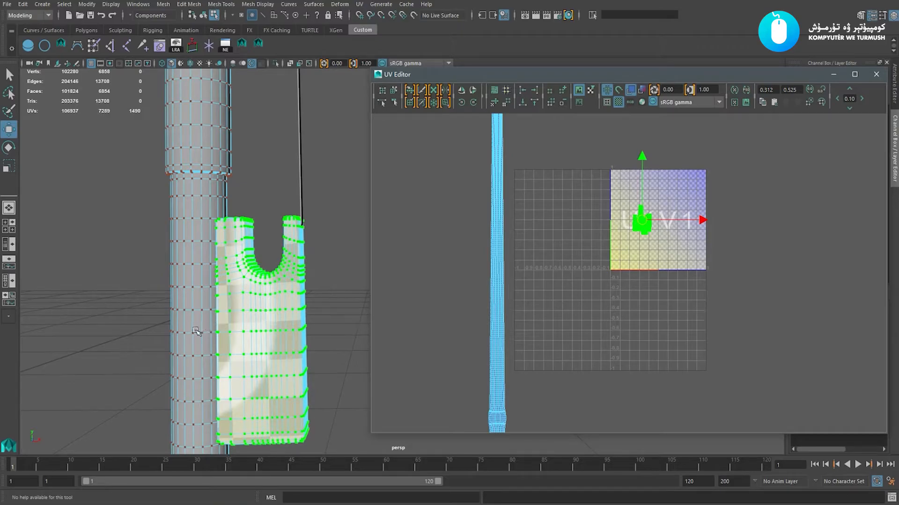
# Scale the frog's UV shell up slightly more and recheck its checker size against the stick's
pyautogui.moveTo(195, 329); pyautogui.dragTo(202, 312, button='right')
pyautogui.click(190, 323)
pyautogui.keyDown('shift'); pyautogui.click(248, 329); pyautogui.keyUp('shift')
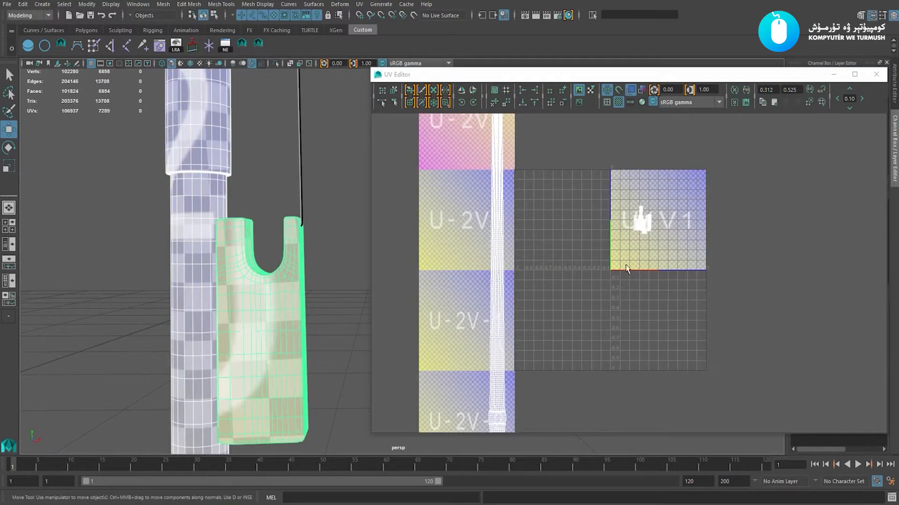
pyautogui.hotkey('ctrl', 'F12')
pyautogui.press('r')
pyautogui.moveTo(643, 224); pyautogui.dragTo(651, 229)
pyautogui.press('w')
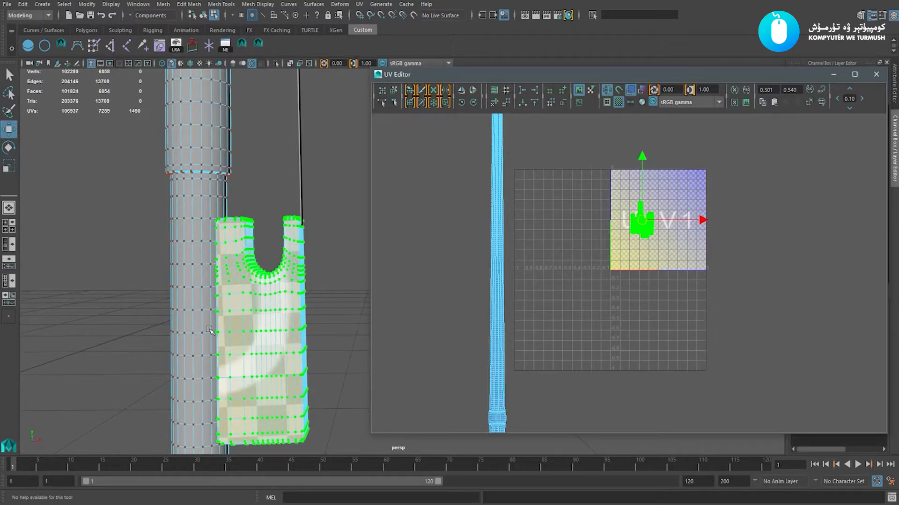
pyautogui.moveTo(226, 281); pyautogui.dragTo(244, 262, button='right')
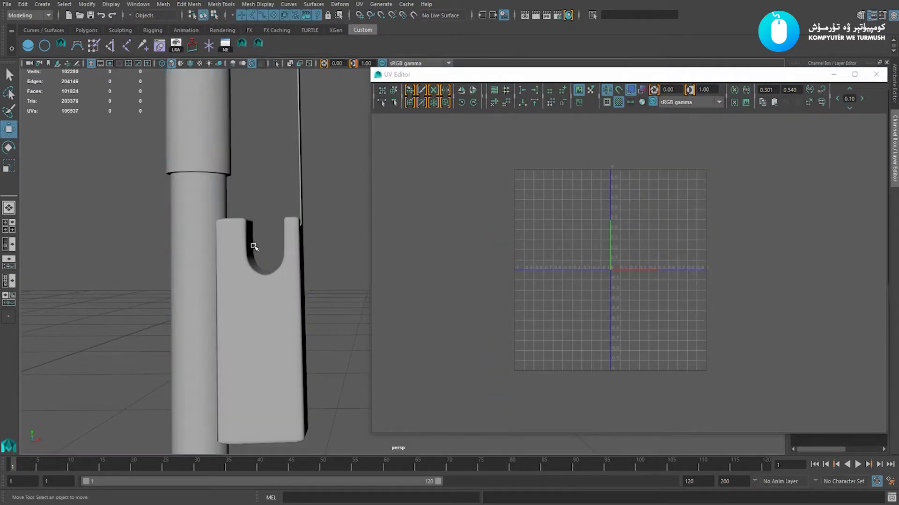
pyautogui.click(205, 320)
pyautogui.keyDown('shift'); pyautogui.click(246, 337); pyautogui.keyUp('shift')
pyautogui.keyDown('alt'); pyautogui.moveTo(254, 316); pyautogui.dragTo(263, 307, button='middle'); pyautogui.keyUp('alt')
pyautogui.keyDown('alt'); pyautogui.moveTo(263, 306); pyautogui.dragTo(268, 306); pyautogui.keyUp('alt')
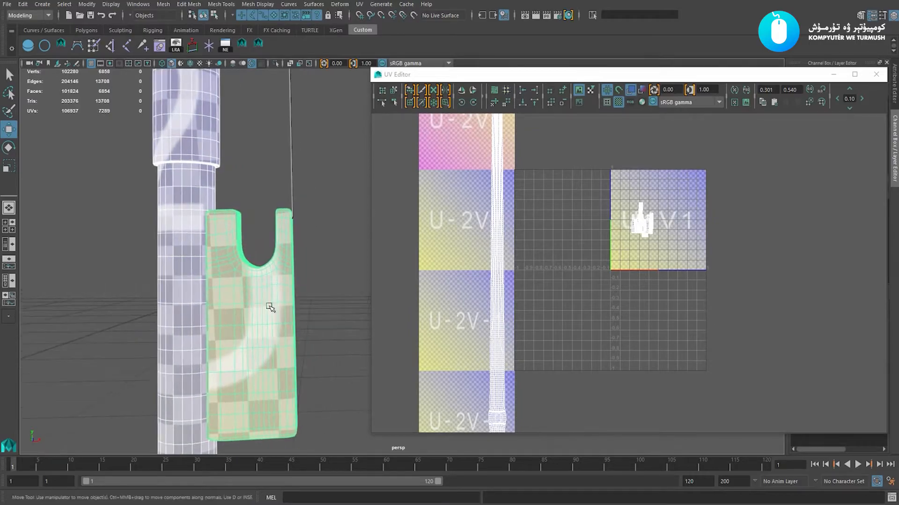
# Examine the bow along its length, and select the bow hair to inspect its UV shell
pyautogui.keyDown('alt'); pyautogui.moveTo(263, 302); pyautogui.dragTo(201, 253, button='right'); pyautogui.keyUp('alt')
pyautogui.keyDown('alt'); pyautogui.moveTo(234, 255); pyautogui.dragTo(310, 190, button='middle'); pyautogui.keyUp('alt')
pyautogui.keyDown('alt'); pyautogui.moveTo(311, 190); pyautogui.dragTo(239, 239); pyautogui.keyUp('alt')
pyautogui.keyDown('alt'); pyautogui.moveTo(238, 239); pyautogui.dragTo(136, 269, button='right'); pyautogui.keyUp('alt')
pyautogui.keyDown('alt'); pyautogui.moveTo(281, 217); pyautogui.dragTo(201, 468, button='middle'); pyautogui.keyUp('alt')
pyautogui.keyDown('alt'); pyautogui.moveTo(279, 195); pyautogui.dragTo(211, 286, button='right'); pyautogui.keyUp('alt')
pyautogui.keyDown('alt'); pyautogui.moveTo(244, 272); pyautogui.dragTo(207, 255); pyautogui.keyUp('alt')
pyautogui.keyDown('alt'); pyautogui.moveTo(207, 255); pyautogui.dragTo(185, 262, button='middle'); pyautogui.keyUp('alt')
pyautogui.keyDown('alt'); pyautogui.moveTo(145, 308); pyautogui.dragTo(206, 336, button='right'); pyautogui.keyUp('alt')
pyautogui.click(130, 292)
pyautogui.keyDown('alt'); pyautogui.moveTo(130, 292); pyautogui.dragTo(261, 289); pyautogui.keyUp('alt')
pyautogui.press('e')
pyautogui.press('w')
pyautogui.keyDown('alt'); pyautogui.moveTo(261, 289); pyautogui.dragTo(176, 226, button='right'); pyautogui.keyUp('alt')
pyautogui.keyDown('alt'); pyautogui.moveTo(177, 226); pyautogui.dragTo(196, 245); pyautogui.keyUp('alt')
pyautogui.keyDown('alt'); pyautogui.moveTo(197, 245); pyautogui.dragTo(185, 246, button='right'); pyautogui.keyUp('alt')
pyautogui.keyDown('alt'); pyautogui.moveTo(289, 220); pyautogui.dragTo(248, 277, button='middle'); pyautogui.keyUp('alt')
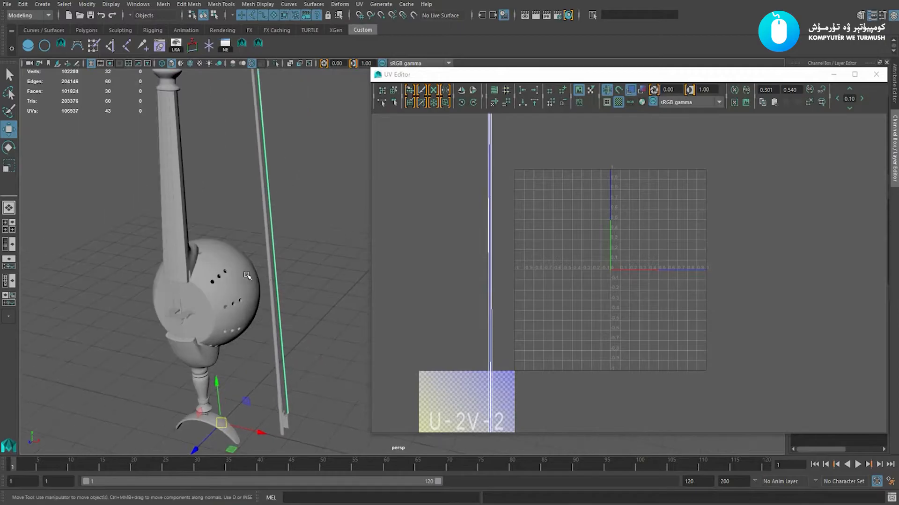
pyautogui.keyDown('alt'); pyautogui.moveTo(249, 277); pyautogui.dragTo(251, 247); pyautogui.keyUp('alt')
pyautogui.keyDown('alt'); pyautogui.moveTo(289, 237); pyautogui.dragTo(289, 265, button='middle'); pyautogui.keyUp('alt')
pyautogui.keyDown('alt'); pyautogui.moveTo(289, 265); pyautogui.dragTo(283, 227, button='right'); pyautogui.keyUp('alt')
pyautogui.keyDown('alt'); pyautogui.moveTo(304, 213); pyautogui.dragTo(299, 218, button='middle'); pyautogui.keyUp('alt')
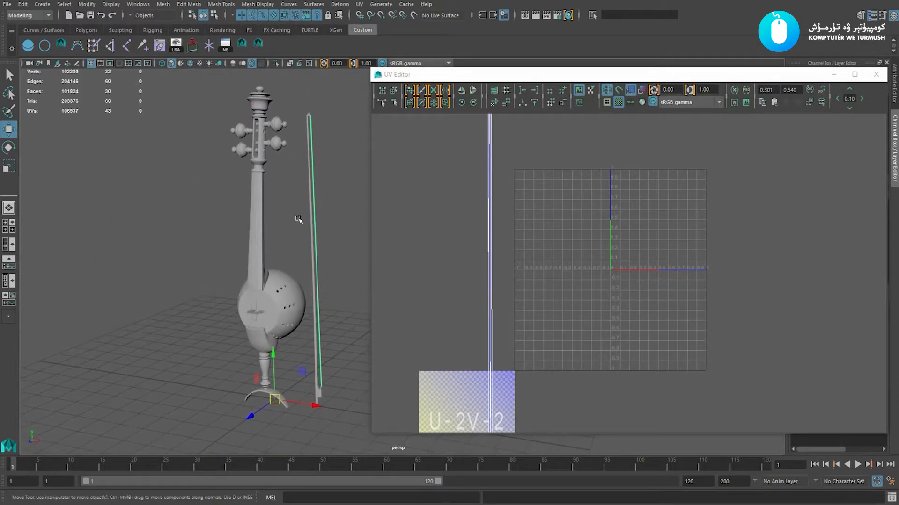
pyautogui.keyDown('alt'); pyautogui.moveTo(642, 269); pyautogui.dragTo(574, 277, button='right'); pyautogui.keyUp('alt')
pyautogui.keyDown('alt'); pyautogui.moveTo(574, 277); pyautogui.dragTo(582, 260, button='middle'); pyautogui.keyUp('alt')
pyautogui.keyDown('alt'); pyautogui.moveTo(657, 291); pyautogui.dragTo(620, 297, button='right'); pyautogui.keyUp('alt')
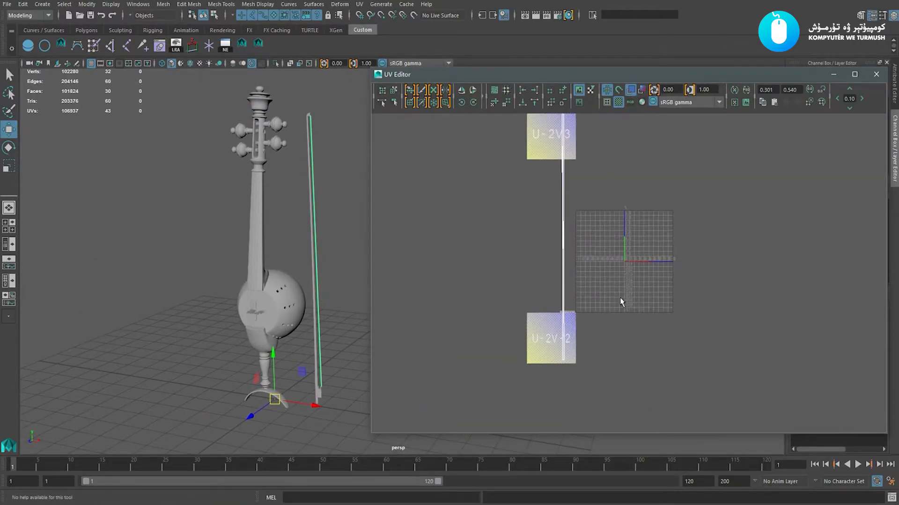
pyautogui.press('F9')
pyautogui.keyDown('alt'); pyautogui.moveTo(547, 269); pyautogui.dragTo(520, 259, button='right'); pyautogui.keyUp('alt')
pyautogui.press('F12')
pyautogui.keyDown('alt'); pyautogui.moveTo(639, 264); pyautogui.dragTo(615, 266, button='right'); pyautogui.keyUp('alt')
pyautogui.moveTo(507, 143); pyautogui.dragTo(730, 363)
pyautogui.moveTo(320, 275); pyautogui.dragTo(357, 213, button='right')
pyautogui.click(353, 226)
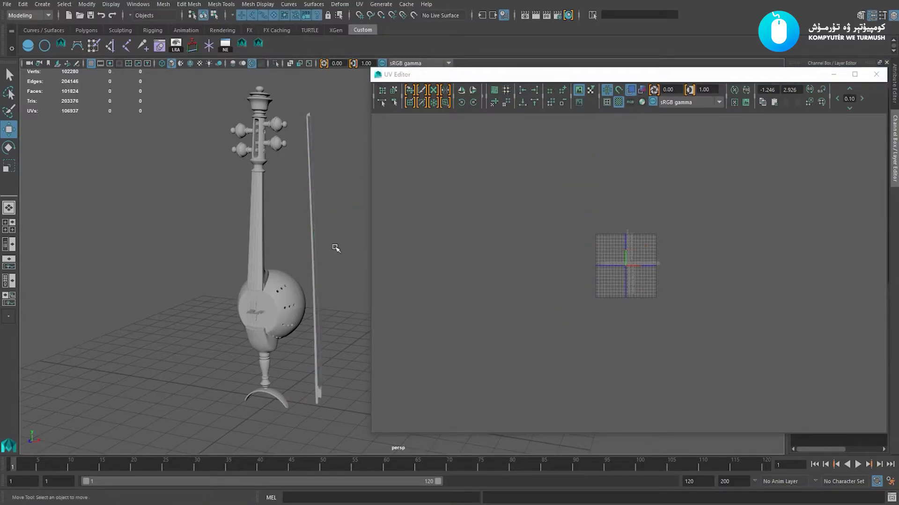
# Select all the bow parts with all their UVs and run Layout UVs to pack the shells in the U1V1 tile
pyautogui.moveTo(305, 372); pyautogui.dragTo(333, 394)
pyautogui.keyDown('alt'); pyautogui.moveTo(565, 281); pyautogui.dragTo(664, 313, button='right'); pyautogui.keyUp('alt')
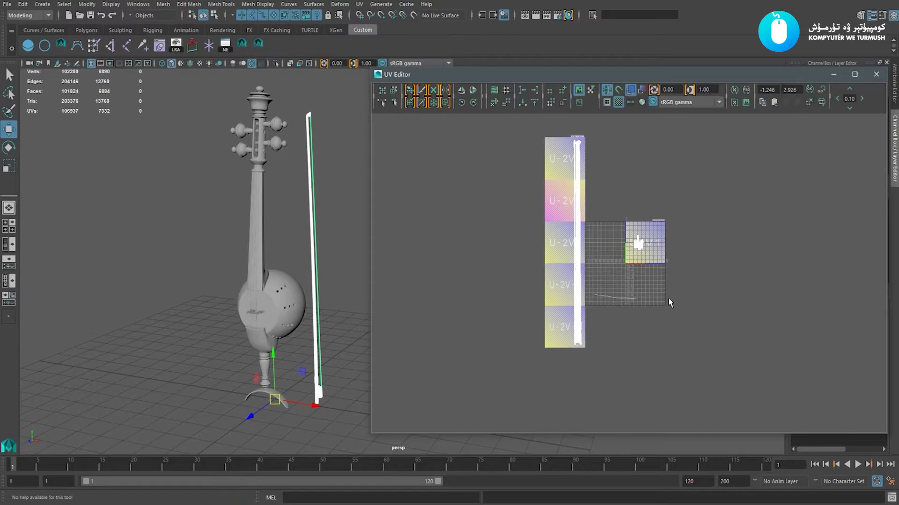
pyautogui.press('F12')
pyautogui.moveTo(503, 397); pyautogui.dragTo(687, 128)
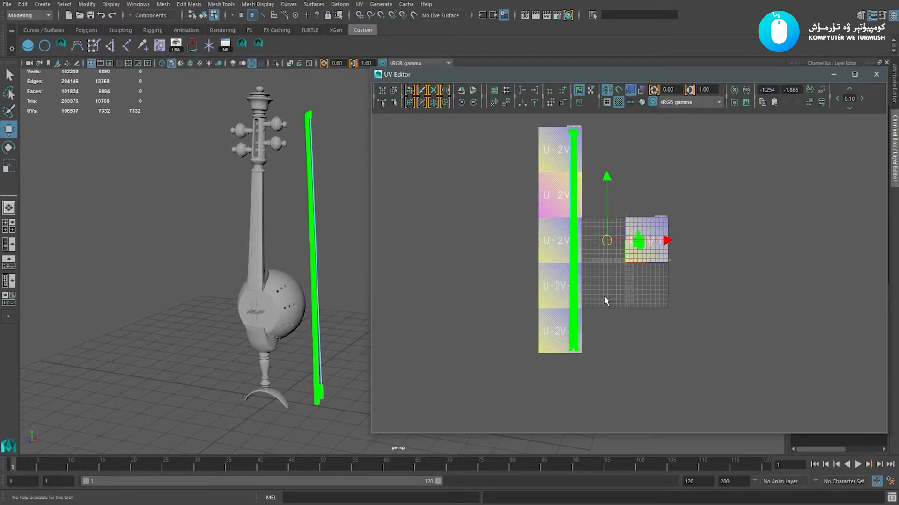
pyautogui.keyDown('shift'); pyautogui.moveTo(603, 298); pyautogui.dragTo(489, 307, button='right'); pyautogui.keyUp('shift')
pyautogui.keyDown('alt'); pyautogui.moveTo(522, 250); pyautogui.dragTo(573, 271, button='right'); pyautogui.keyUp('alt')
pyautogui.keyDown('alt'); pyautogui.moveTo(553, 249); pyautogui.dragTo(549, 338, button='middle'); pyautogui.keyUp('alt')
pyautogui.keyDown('alt'); pyautogui.moveTo(548, 338); pyautogui.dragTo(666, 303, button='right'); pyautogui.keyUp('alt')
pyautogui.keyDown('alt'); pyautogui.moveTo(666, 303); pyautogui.dragTo(638, 325, button='middle'); pyautogui.keyUp('alt')
pyautogui.keyDown('alt'); pyautogui.moveTo(637, 325); pyautogui.dragTo(556, 297, button='right'); pyautogui.keyUp('alt')
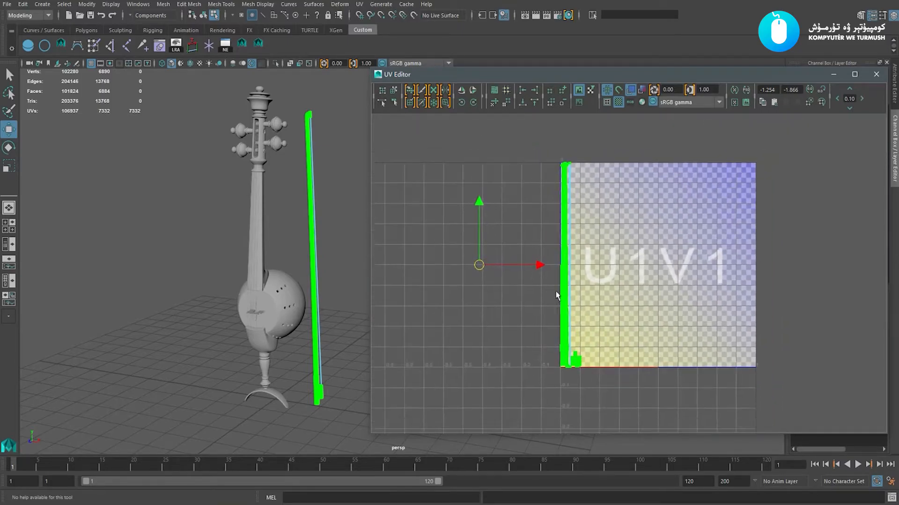
# Return to object mode and inspect the packed UV layouts of the bow and the body in turn
pyautogui.click(479, 326)
pyautogui.click(314, 294)
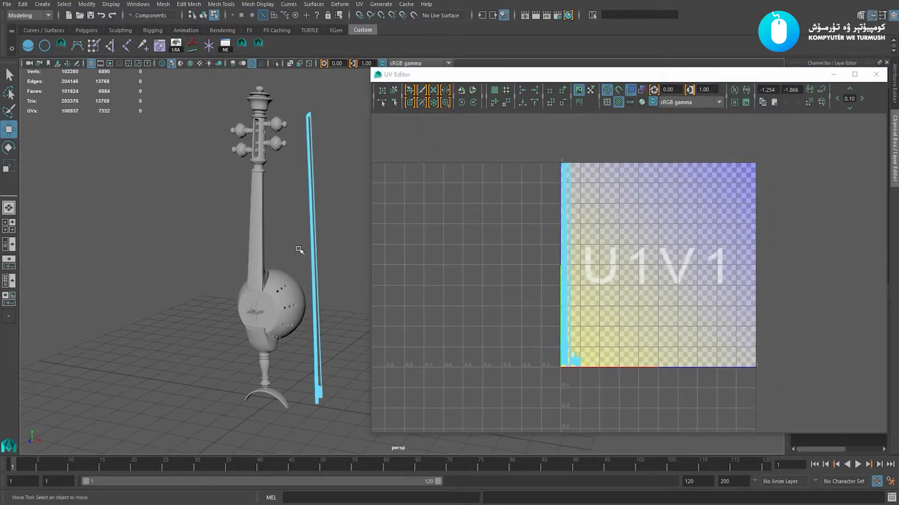
pyautogui.moveTo(313, 230); pyautogui.dragTo(363, 211, button='right')
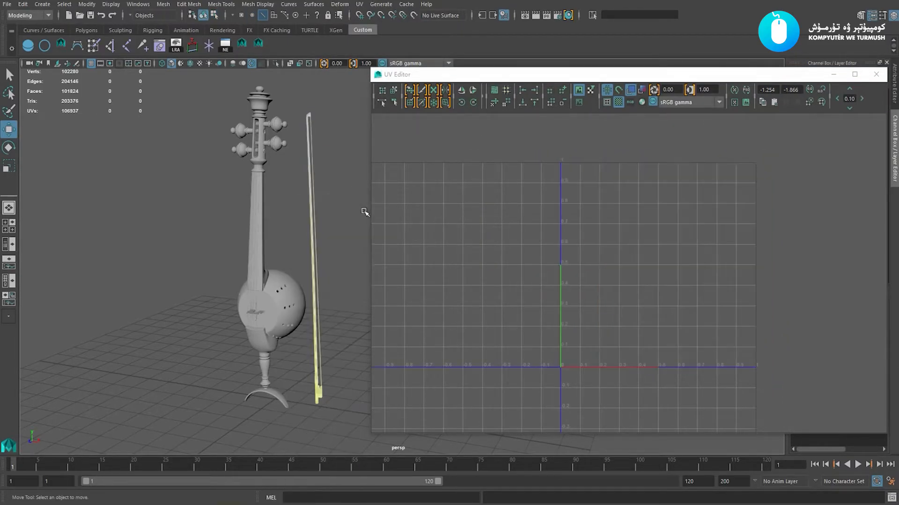
pyautogui.scroll(-1, 309, 231)
pyautogui.press('w')
pyautogui.scroll(3, 309, 295)
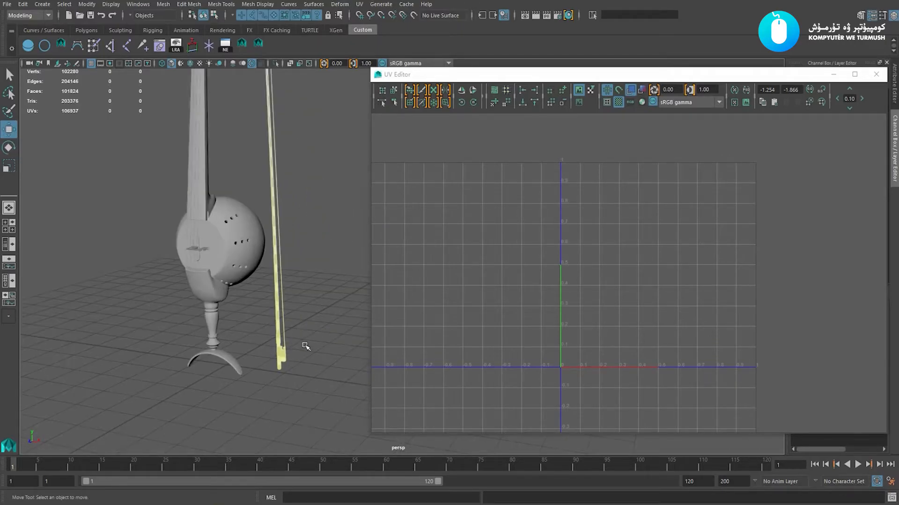
pyautogui.moveTo(259, 385); pyautogui.dragTo(257, 385)
pyautogui.scroll(-3, 267, 291)
pyautogui.keyDown('alt'); pyautogui.moveTo(217, 254); pyautogui.dragTo(226, 313, button='middle'); pyautogui.keyUp('alt')
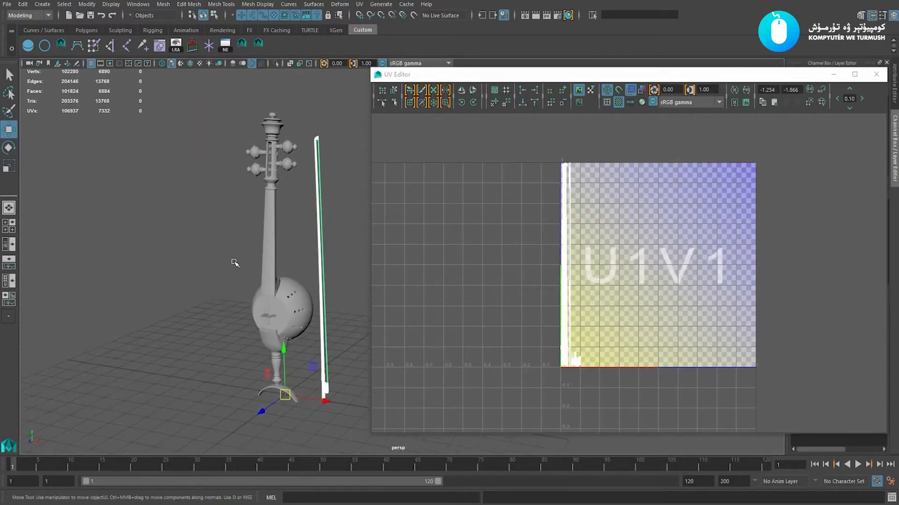
pyautogui.click(235, 263)
pyautogui.keyDown('alt'); pyautogui.moveTo(245, 279); pyautogui.dragTo(240, 261, button='middle'); pyautogui.keyUp('alt')
pyautogui.click(292, 290)
pyautogui.scroll(1, 282, 297)
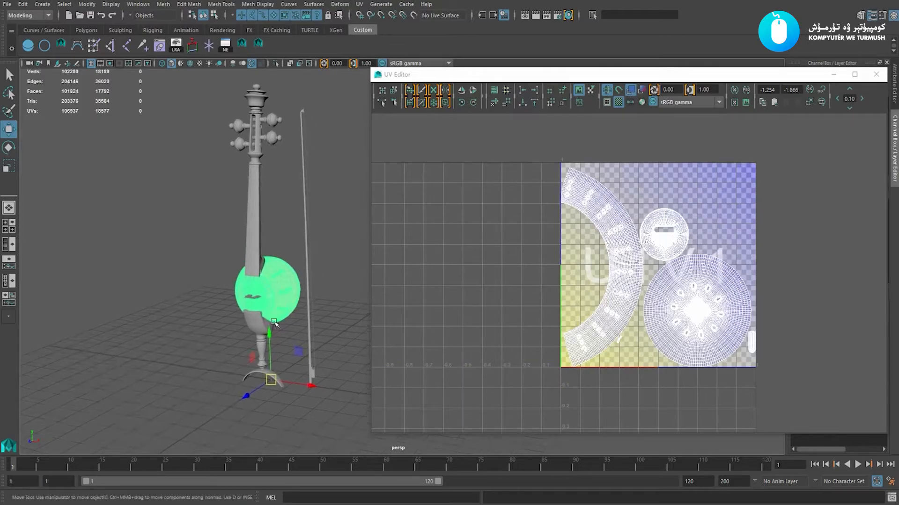
# Select the neck together with the lower stand and its curved foot to show their combined UVs
pyautogui.click(214, 345)
pyautogui.click(273, 339)
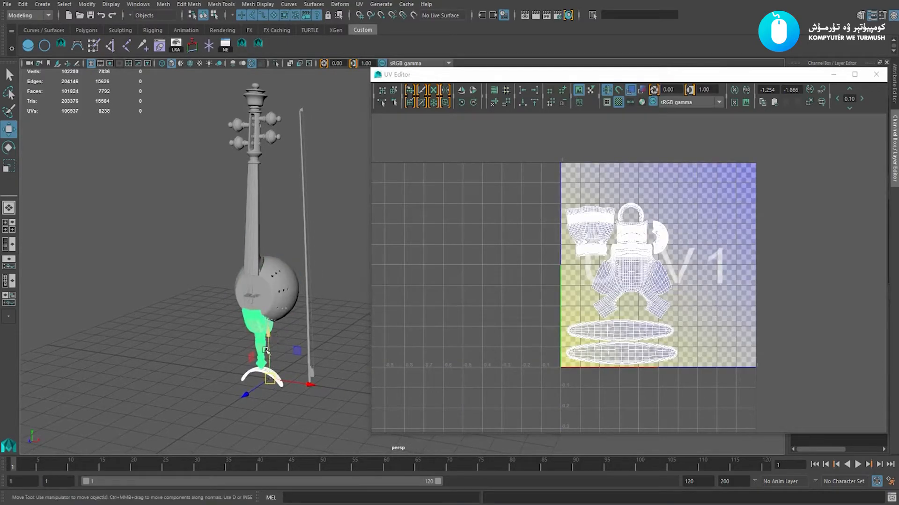
pyautogui.click(228, 364)
pyautogui.moveTo(270, 387); pyautogui.dragTo(271, 388)
pyautogui.click(261, 233)
pyautogui.scroll(2, 782, 334)
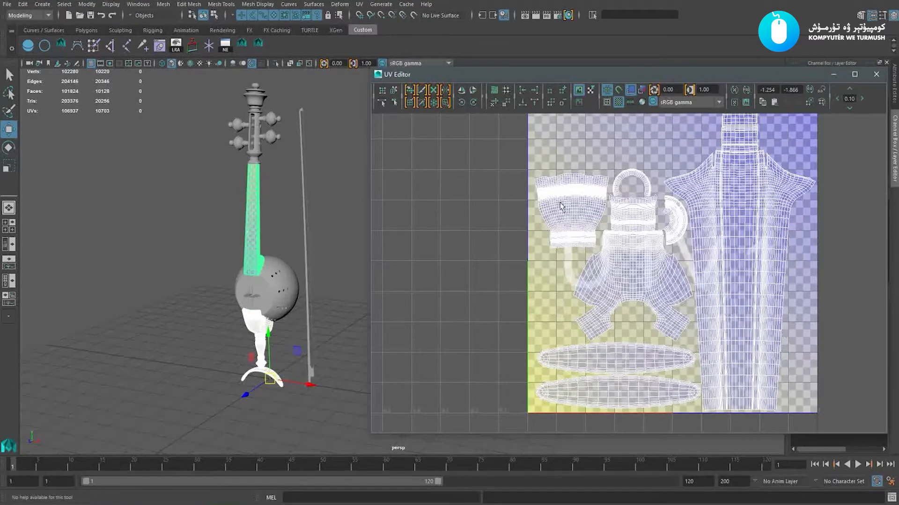
# Switch the selected neck, stand and foot to UV component mode and select all of their UVs
pyautogui.scroll(-2, 578, 309)
pyautogui.press('e')
pyautogui.press('w')
pyautogui.keyDown('alt'); pyautogui.moveTo(639, 267); pyautogui.dragTo(614, 283); pyautogui.keyUp('alt')
pyautogui.scroll(1, 594, 309)
pyautogui.moveTo(593, 309); pyautogui.dragTo(636, 281, button='right')
pyautogui.scroll(-1, 635, 281)
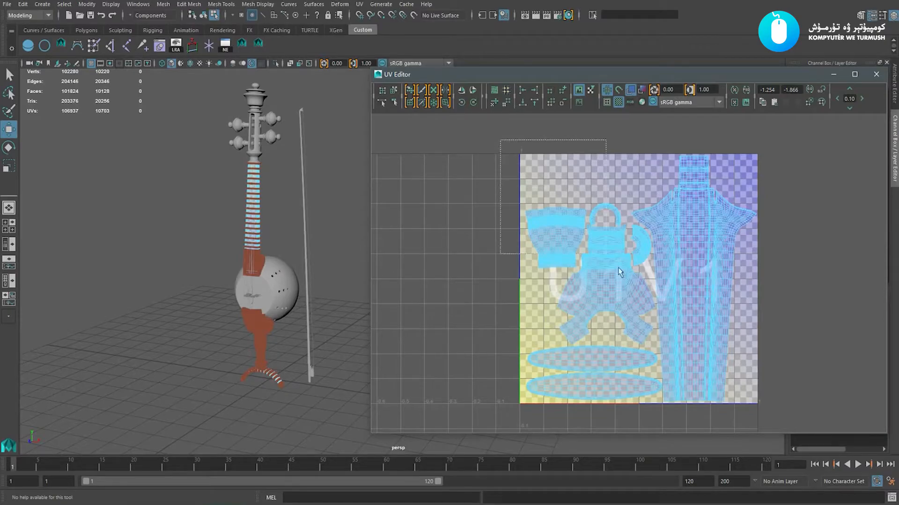
pyautogui.hotkey('ctrl', 'F12')
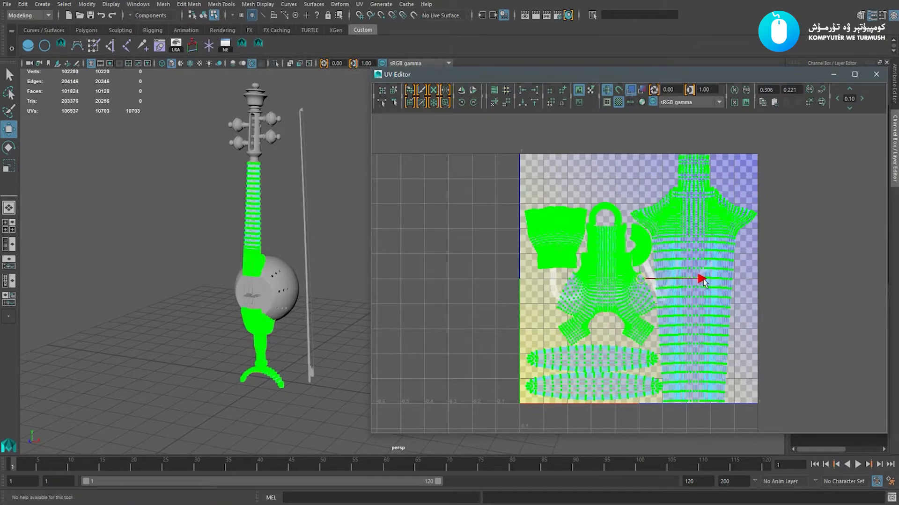
# Select the half-ring shell between the stand and neck shells and nudge it slightly upward to even its spacing
pyautogui.scroll(6, 702, 281)
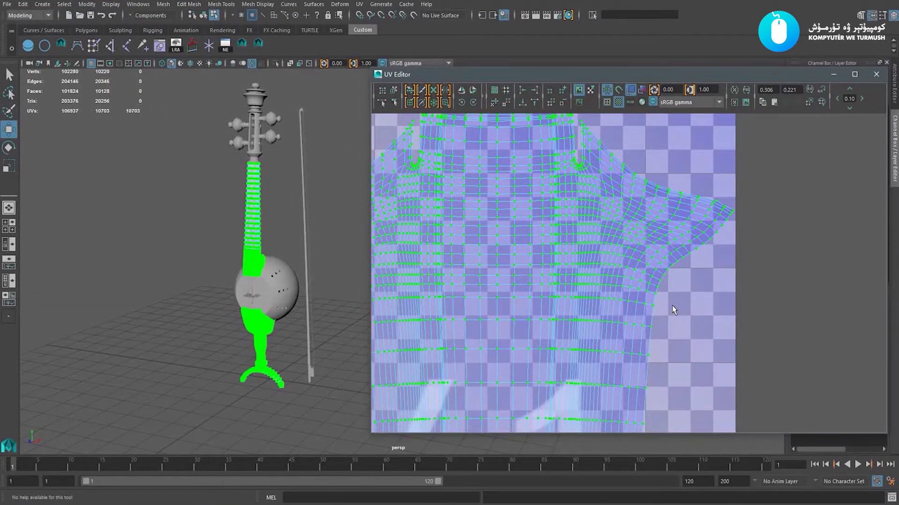
pyautogui.scroll(-5, 673, 309)
pyautogui.keyDown('alt'); pyautogui.moveTo(507, 237); pyautogui.dragTo(521, 233, button='middle'); pyautogui.keyUp('alt')
pyautogui.keyDown('alt'); pyautogui.moveTo(603, 364); pyautogui.dragTo(705, 295, button='middle'); pyautogui.keyUp('alt')
pyautogui.scroll(1, 640, 271)
pyautogui.scroll(3, 660, 268)
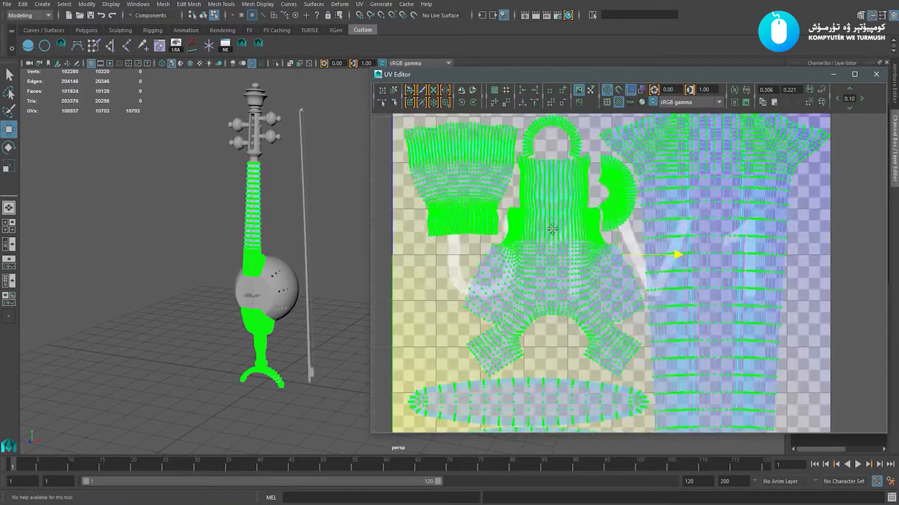
pyautogui.scroll(2, 702, 291)
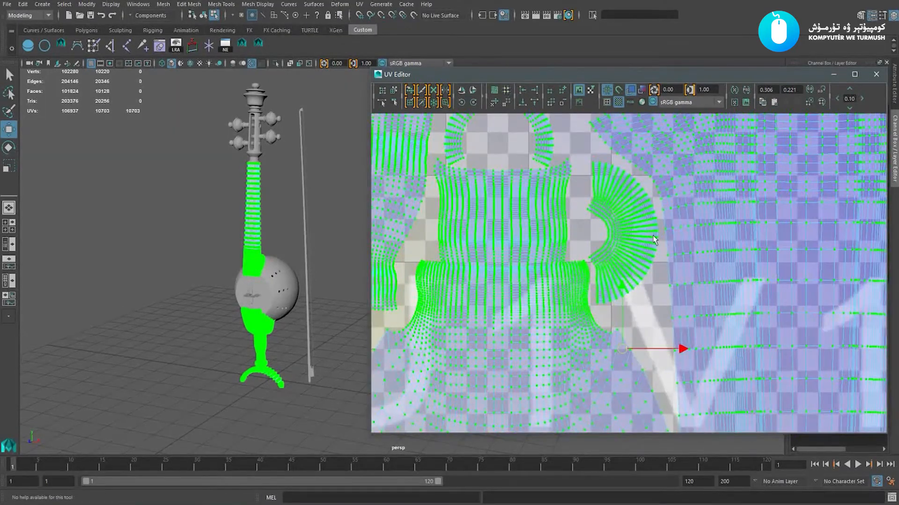
pyautogui.click(654, 239)
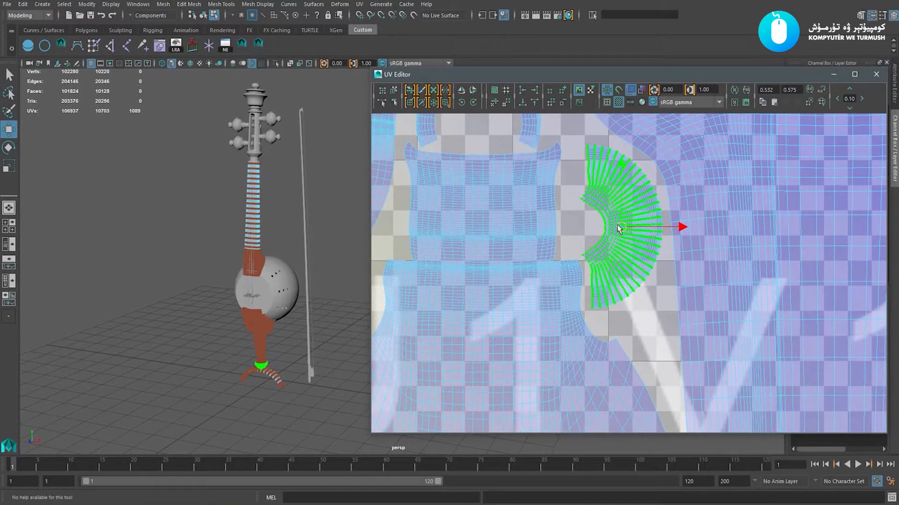
pyautogui.moveTo(623, 230); pyautogui.dragTo(627, 219)
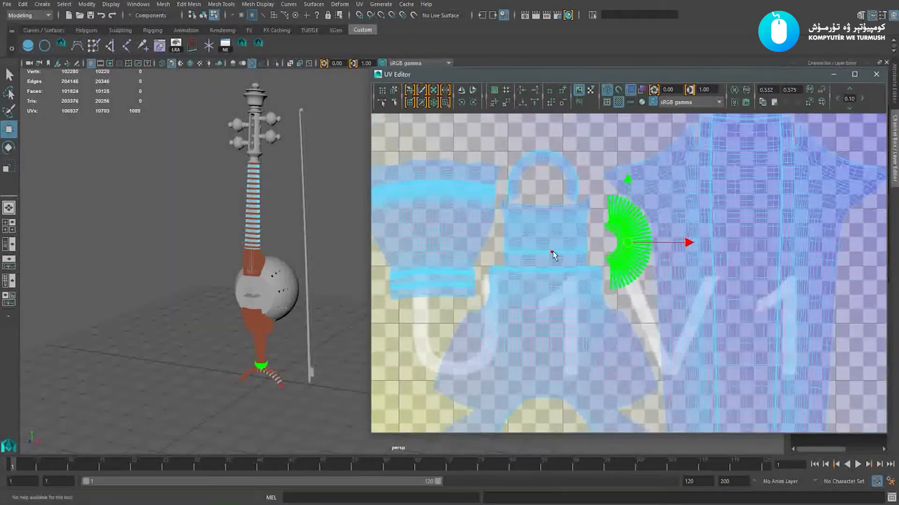
# Shift the large upper-stand shell and the arch shell above it slightly along U, then nudge the arch shell alone the same way
pyautogui.click(551, 251)
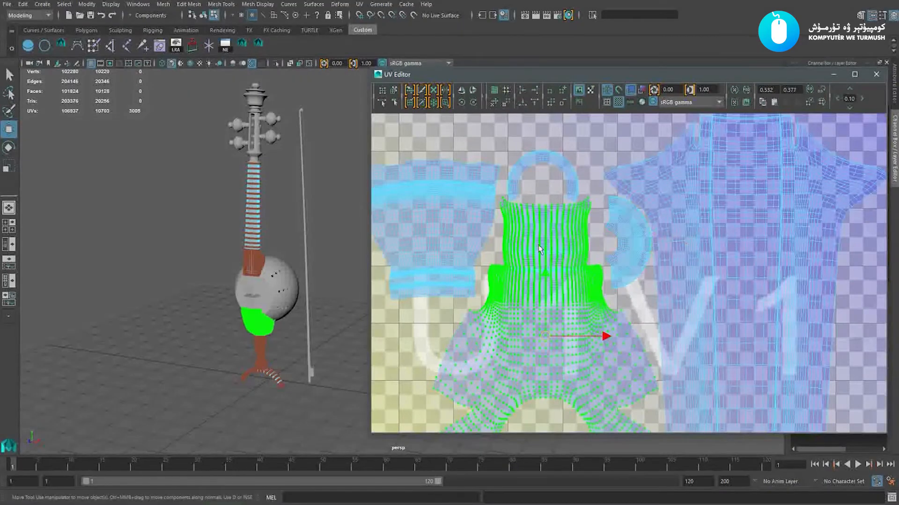
pyautogui.keyDown('shift'); pyautogui.doubleClick(566, 182); pyautogui.keyUp('shift')
pyautogui.keyDown('alt'); pyautogui.moveTo(589, 239); pyautogui.dragTo(638, 269, button='right'); pyautogui.keyUp('alt')
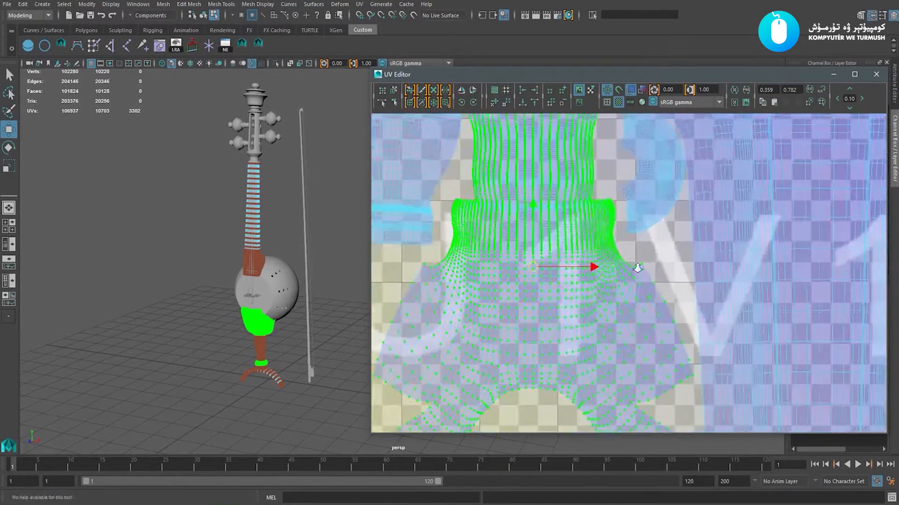
pyautogui.keyDown('alt'); pyautogui.moveTo(602, 270); pyautogui.dragTo(606, 205, button='middle'); pyautogui.keyUp('alt')
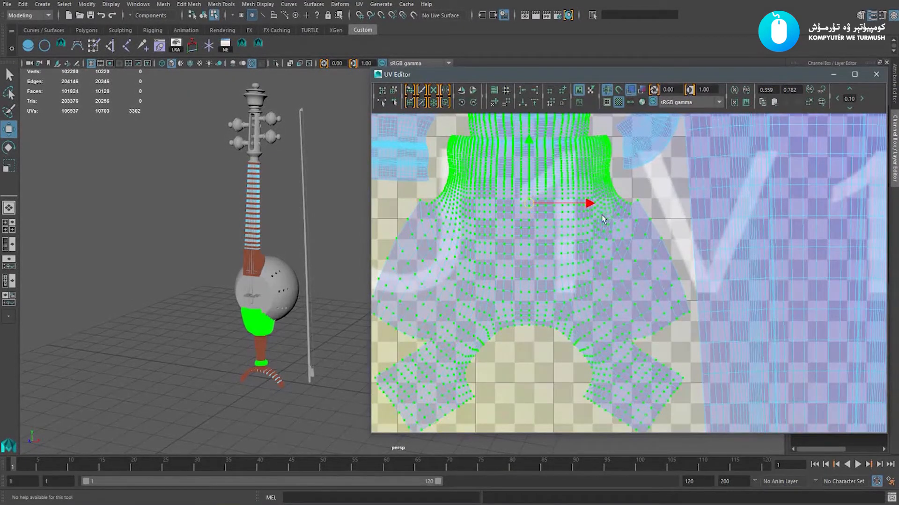
pyautogui.moveTo(588, 203); pyautogui.dragTo(597, 206)
pyautogui.scroll(2, 617, 200)
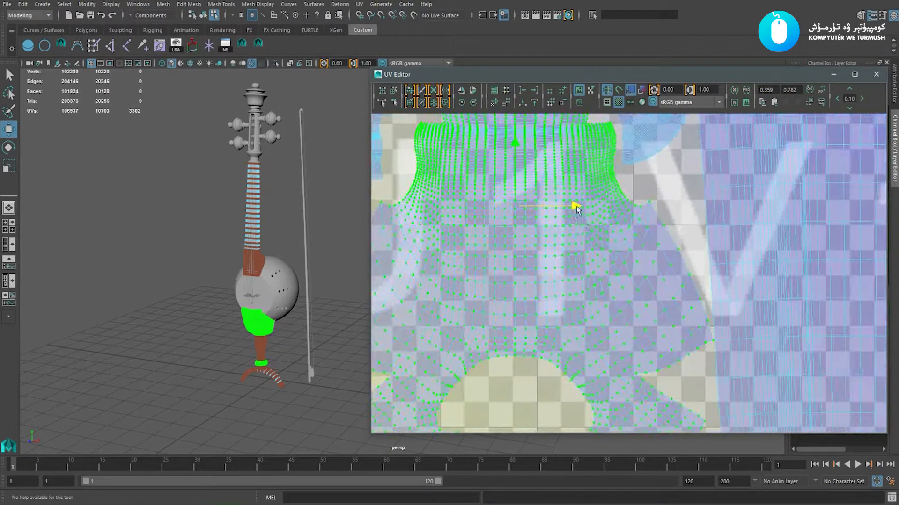
pyautogui.keyDown('alt'); pyautogui.moveTo(605, 196); pyautogui.dragTo(657, 372, button='middle'); pyautogui.keyUp('alt')
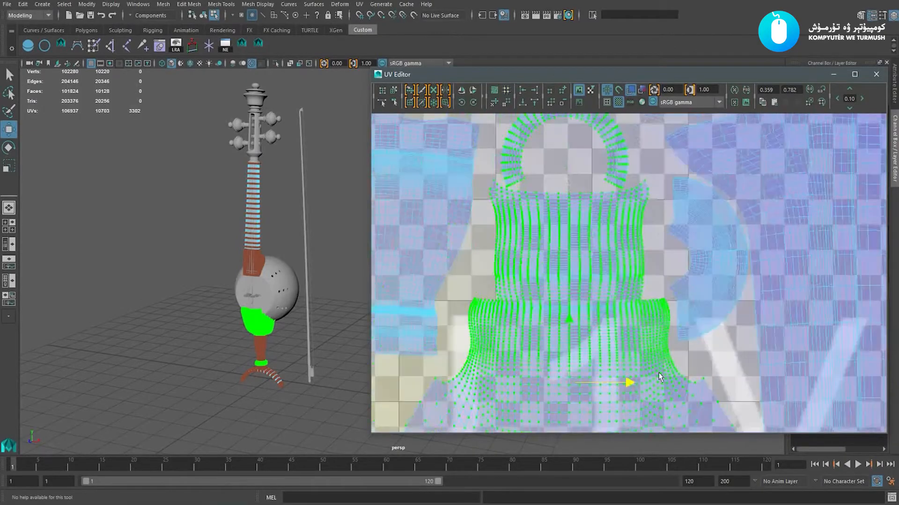
pyautogui.keyDown('alt'); pyautogui.moveTo(637, 248); pyautogui.dragTo(639, 319, button='middle'); pyautogui.keyUp('alt')
pyautogui.click(650, 250)
pyautogui.keyDown('alt'); pyautogui.moveTo(628, 257); pyautogui.dragTo(624, 263, button='middle'); pyautogui.keyUp('alt')
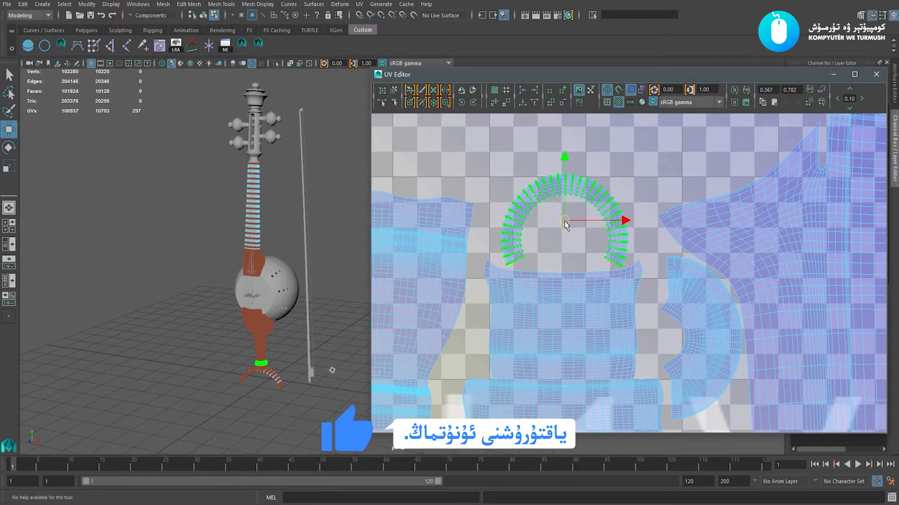
# Select the flared shell of the stand's post and move it up and toward the arch shell, keeping it clear of its neighbours
pyautogui.scroll(-3, 624, 347)
pyautogui.scroll(-3, 623, 347)
pyautogui.keyDown('alt'); pyautogui.moveTo(588, 343); pyautogui.dragTo(582, 272, button='middle'); pyautogui.keyUp('alt')
pyautogui.click(560, 201)
pyautogui.keyDown('alt'); pyautogui.moveTo(534, 232); pyautogui.dragTo(783, 372, button='right'); pyautogui.keyUp('alt')
pyautogui.keyDown('alt'); pyautogui.moveTo(591, 247); pyautogui.dragTo(633, 301, button='middle'); pyautogui.keyUp('alt')
pyautogui.keyDown('alt'); pyautogui.moveTo(539, 261); pyautogui.dragTo(622, 311, button='right'); pyautogui.keyUp('alt')
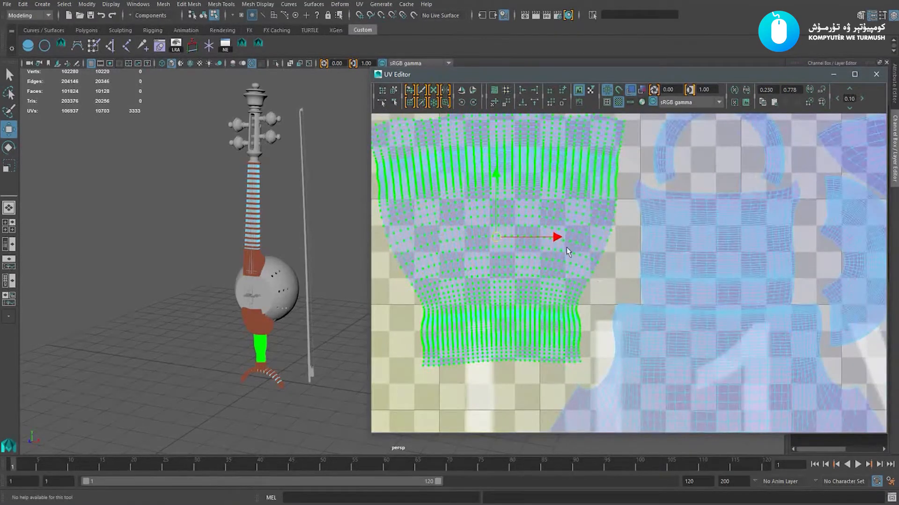
pyautogui.moveTo(558, 237); pyautogui.dragTo(574, 242)
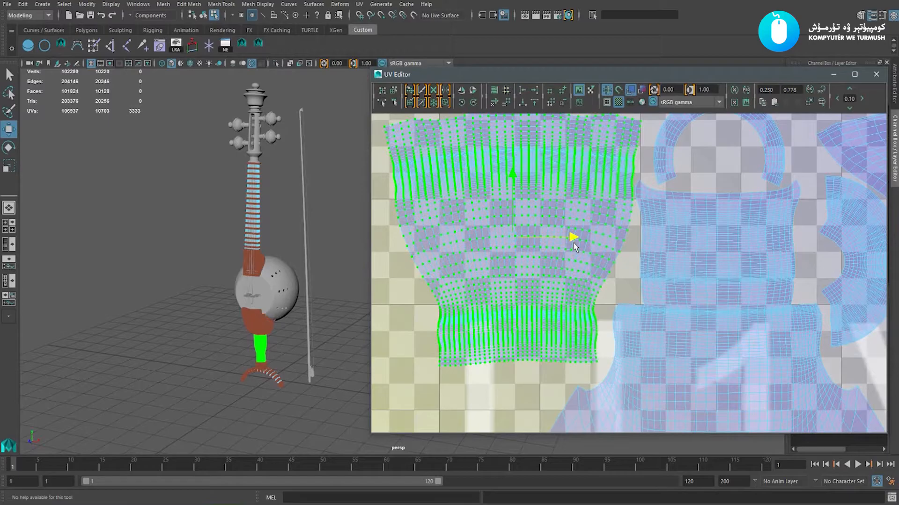
pyautogui.moveTo(511, 234); pyautogui.dragTo(534, 154)
pyautogui.keyDown('alt'); pyautogui.moveTo(534, 154); pyautogui.dragTo(532, 293, button='middle'); pyautogui.keyUp('alt')
pyautogui.moveTo(531, 294); pyautogui.dragTo(546, 254)
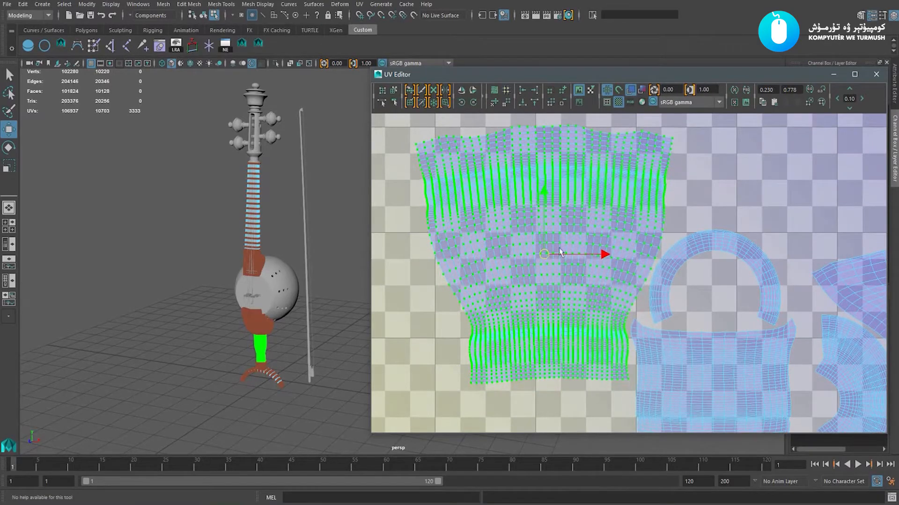
# Select the upper of the foot's two oval shells and nudge it slightly along U to align with the lower one
pyautogui.click(795, 325)
pyautogui.keyDown('alt'); pyautogui.moveTo(796, 324); pyautogui.dragTo(545, 241, button='right'); pyautogui.keyUp('alt')
pyautogui.keyDown('alt'); pyautogui.moveTo(672, 424); pyautogui.dragTo(653, 259, button='middle'); pyautogui.keyUp('alt')
pyautogui.keyDown('alt'); pyautogui.moveTo(598, 265); pyautogui.dragTo(665, 288, button='right'); pyautogui.keyUp('alt')
pyautogui.doubleClick(667, 291)
pyautogui.scroll(2, 673, 313)
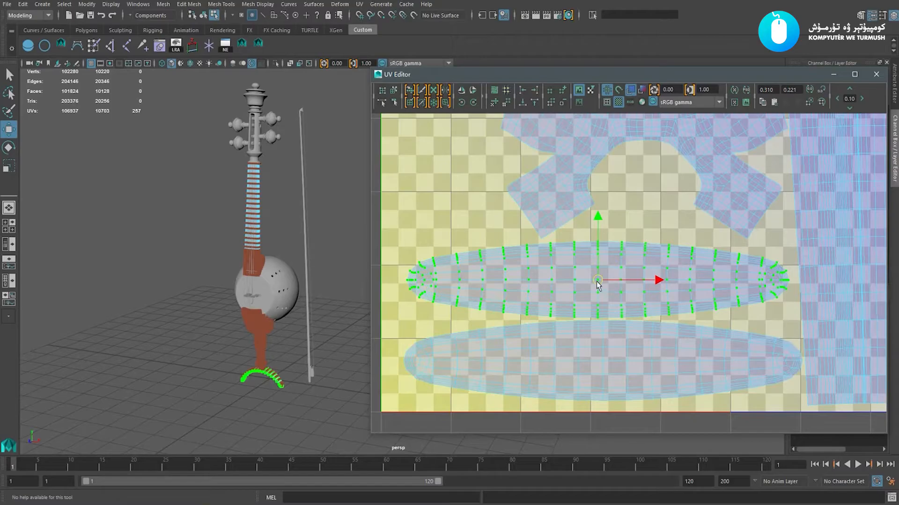
pyautogui.moveTo(598, 282); pyautogui.dragTo(605, 282)
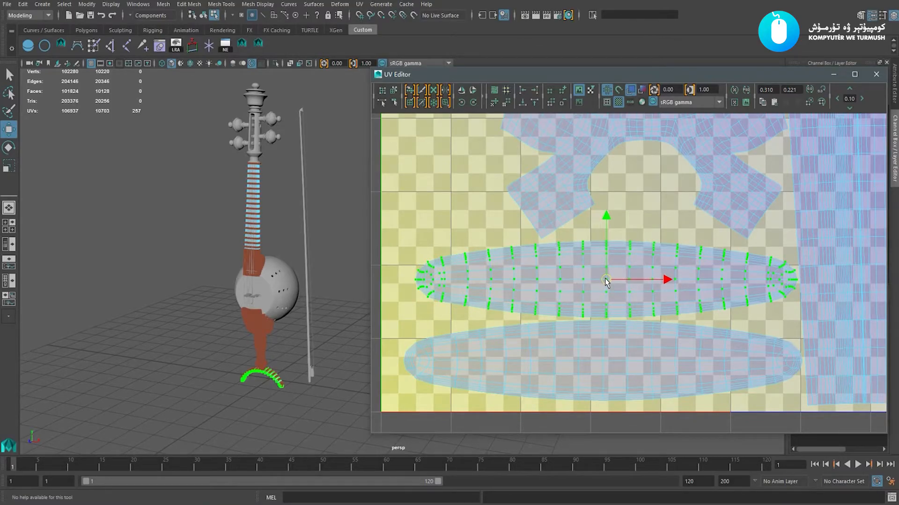
# Select the foot's lower oval shell to check its placement, then return to object mode and clear the selection
pyautogui.doubleClick(622, 364)
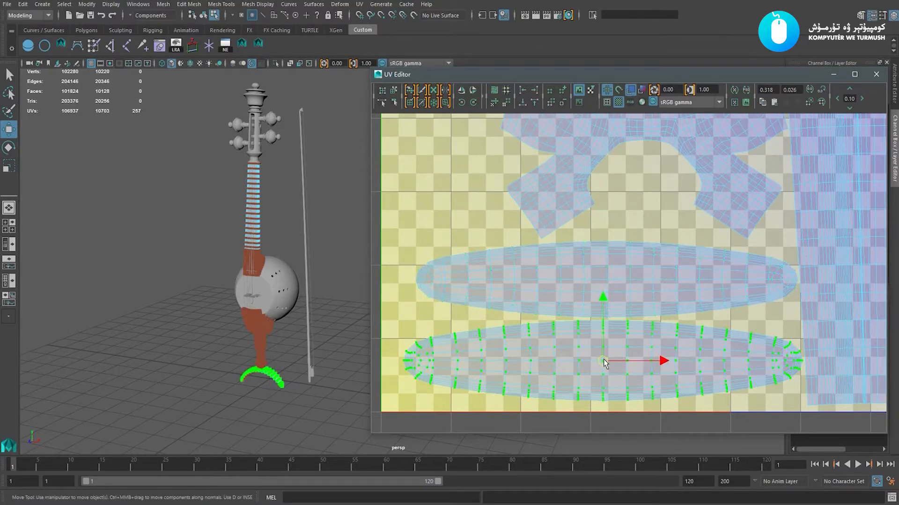
pyautogui.click(749, 405)
pyautogui.keyDown('alt'); pyautogui.moveTo(750, 406); pyautogui.dragTo(618, 314, button='right'); pyautogui.keyUp('alt')
pyautogui.keyDown('alt'); pyautogui.moveTo(589, 277); pyautogui.dragTo(578, 347, button='middle'); pyautogui.keyUp('alt')
pyautogui.keyDown('alt'); pyautogui.moveTo(578, 347); pyautogui.dragTo(535, 271, button='right'); pyautogui.keyUp('alt')
pyautogui.doubleClick(360, 234)
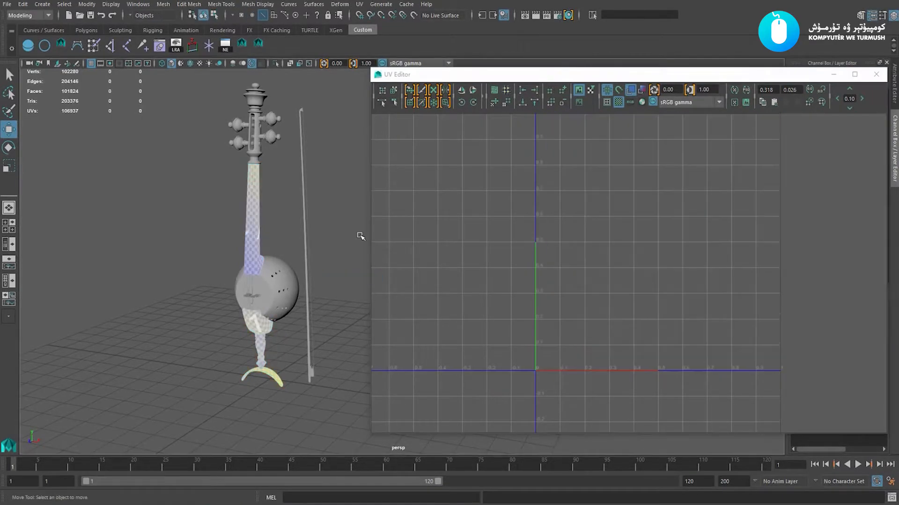
# Select the foot and stand, the neck and all the bow parts together to show their combined UV layout
pyautogui.keyDown('alt'); pyautogui.moveTo(280, 336); pyautogui.dragTo(276, 336, button='middle'); pyautogui.keyUp('alt')
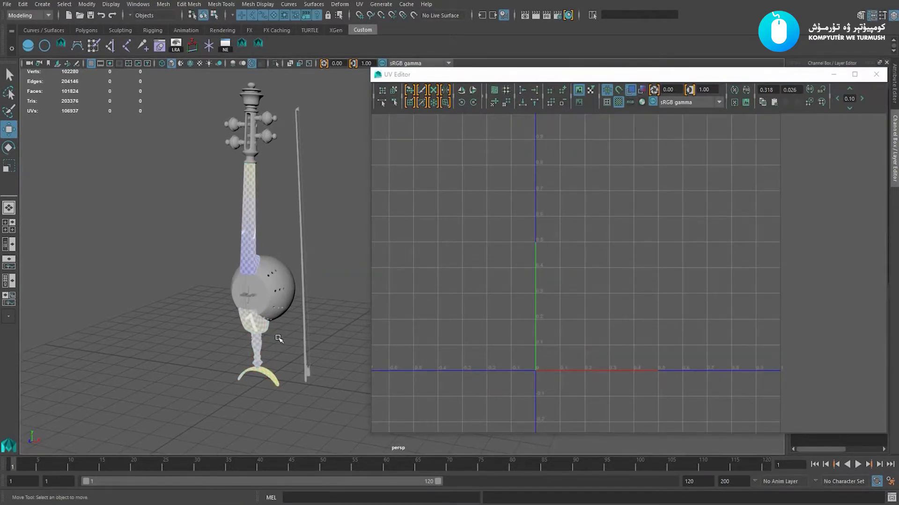
pyautogui.click(273, 380)
pyautogui.keyDown('shift'); pyautogui.click(254, 249); pyautogui.keyUp('shift')
pyautogui.keyDown('alt'); pyautogui.moveTo(254, 248); pyautogui.dragTo(291, 293, button='middle'); pyautogui.keyUp('alt')
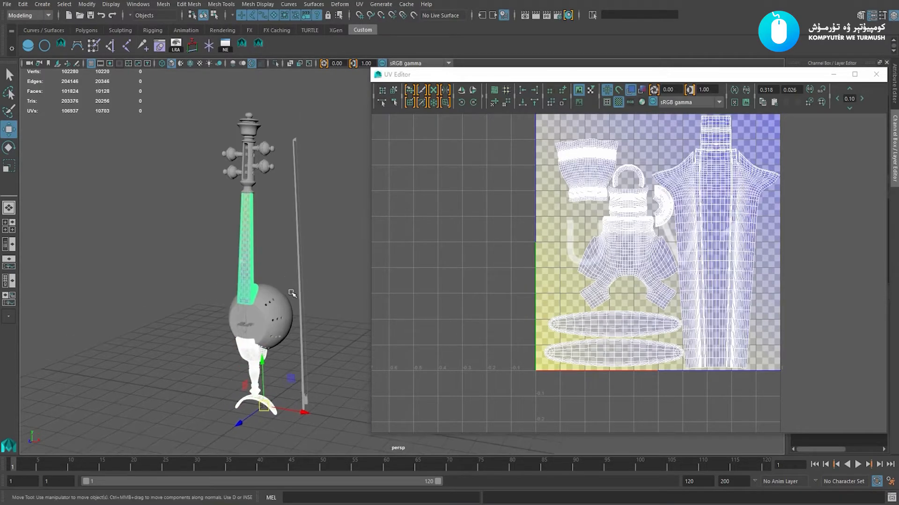
pyautogui.keyDown('shift'); pyautogui.moveTo(323, 384); pyautogui.dragTo(299, 408); pyautogui.keyUp('shift')
pyautogui.keyDown('alt'); pyautogui.moveTo(602, 312); pyautogui.dragTo(597, 307, button='right'); pyautogui.keyUp('alt')
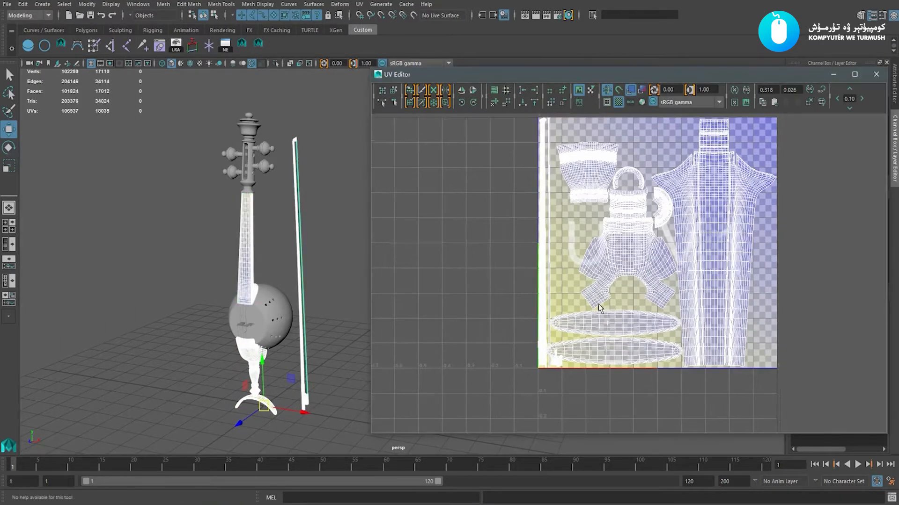
# Move the bow frog's shell off the lower oval shell into the empty space above the ovals, beside the bow's long strips
pyautogui.keyDown('alt'); pyautogui.moveTo(594, 305); pyautogui.dragTo(599, 245, button='middle'); pyautogui.keyUp('alt')
pyautogui.keyDown('alt'); pyautogui.moveTo(611, 195); pyautogui.dragTo(598, 153, button='middle'); pyautogui.keyUp('alt')
pyautogui.keyDown('alt'); pyautogui.moveTo(603, 161); pyautogui.dragTo(788, 337, button='right'); pyautogui.keyUp('alt')
pyautogui.keyDown('alt'); pyautogui.moveTo(545, 259); pyautogui.dragTo(571, 262, button='middle'); pyautogui.keyUp('alt')
pyautogui.keyDown('alt'); pyautogui.moveTo(572, 262); pyautogui.dragTo(628, 341, button='right'); pyautogui.keyUp('alt')
pyautogui.moveTo(545, 349); pyautogui.dragTo(547, 338, button='right')
pyautogui.click(542, 341)
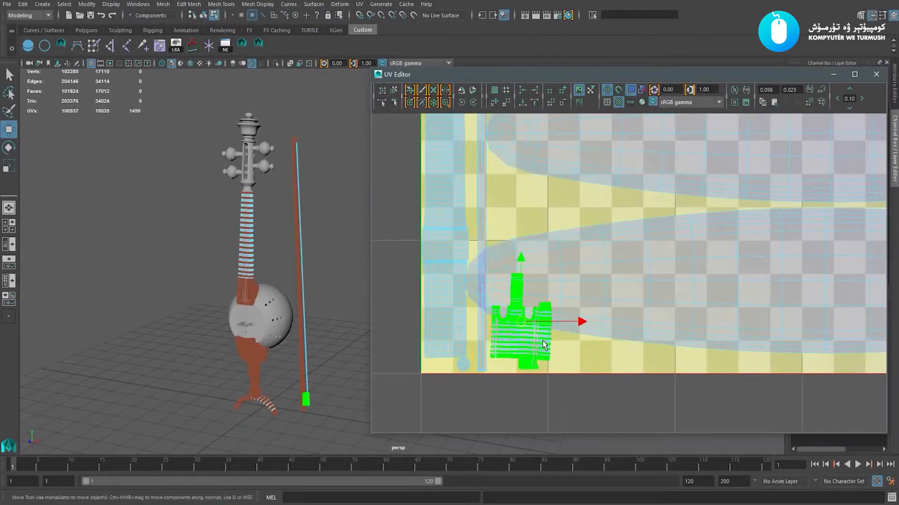
pyautogui.scroll(-6, 577, 359)
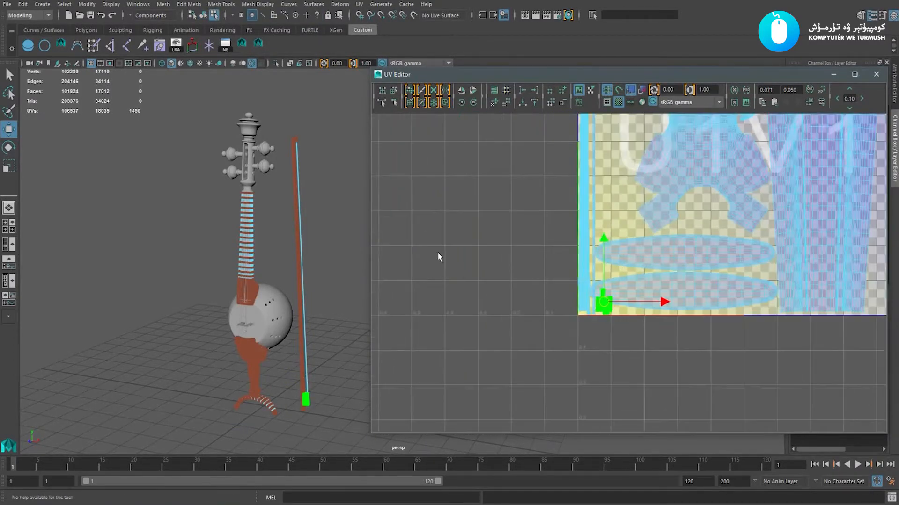
pyautogui.moveTo(584, 374); pyautogui.dragTo(579, 277)
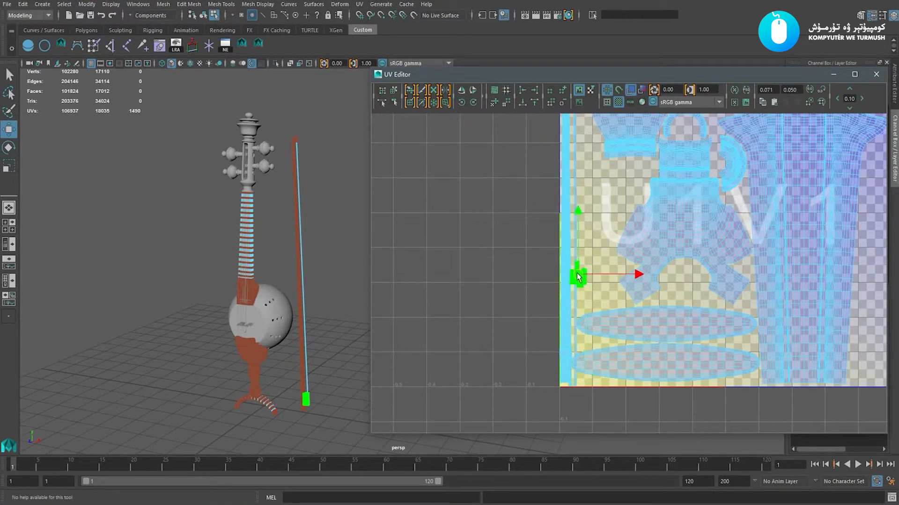
pyautogui.keyDown('alt'); pyautogui.moveTo(594, 294); pyautogui.dragTo(592, 169, button='middle'); pyautogui.keyUp('alt')
pyautogui.keyDown('alt'); pyautogui.moveTo(590, 165); pyautogui.dragTo(638, 203, button='right'); pyautogui.keyUp('alt')
pyautogui.keyDown('alt'); pyautogui.moveTo(608, 135); pyautogui.dragTo(574, 355, button='middle'); pyautogui.keyUp('alt')
pyautogui.keyDown('alt'); pyautogui.moveTo(574, 354); pyautogui.dragTo(543, 243, button='right'); pyautogui.keyUp('alt')
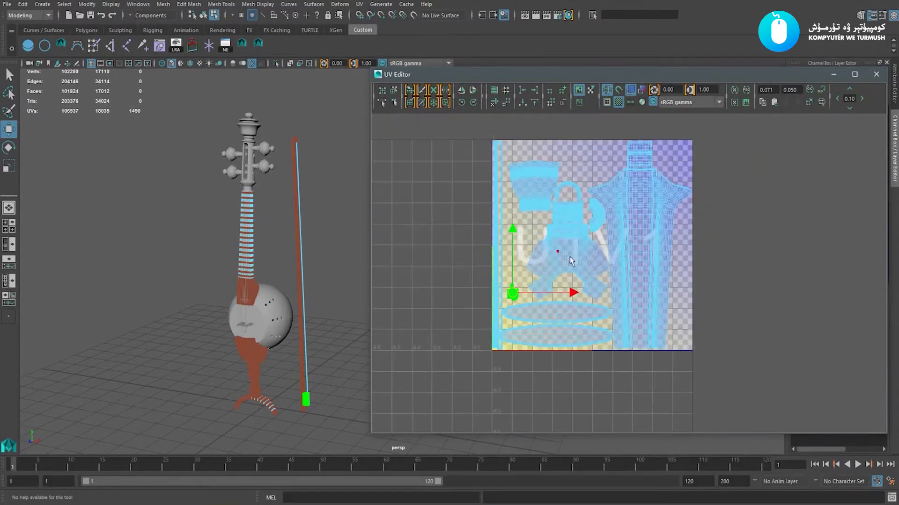
# Examine the combined layout up close, checking the gaps between the bow, stand and neck shells
pyautogui.keyDown('alt'); pyautogui.moveTo(554, 263); pyautogui.dragTo(593, 257, button='middle'); pyautogui.keyUp('alt')
pyautogui.keyDown('alt'); pyautogui.moveTo(519, 251); pyautogui.dragTo(550, 253, button='middle'); pyautogui.keyUp('alt')
pyautogui.keyDown('alt'); pyautogui.moveTo(550, 253); pyautogui.dragTo(627, 295, button='right'); pyautogui.keyUp('alt')
pyautogui.keyDown('alt'); pyautogui.moveTo(628, 296); pyautogui.dragTo(658, 252, button='middle'); pyautogui.keyUp('alt')
pyautogui.keyDown('alt'); pyautogui.moveTo(657, 252); pyautogui.dragTo(727, 338, button='right'); pyautogui.keyUp('alt')
pyautogui.keyDown('alt'); pyautogui.moveTo(727, 337); pyautogui.dragTo(557, 373, button='middle'); pyautogui.keyUp('alt')
pyautogui.keyDown('alt'); pyautogui.moveTo(711, 359); pyautogui.dragTo(619, 225, button='right'); pyautogui.keyUp('alt')
pyautogui.keyDown('alt'); pyautogui.moveTo(618, 225); pyautogui.dragTo(630, 309, button='middle'); pyautogui.keyUp('alt')
# Move the arch shell from above the large upper-stand shell into the free space beside it, below the flared post shell
pyautogui.click(579, 236)
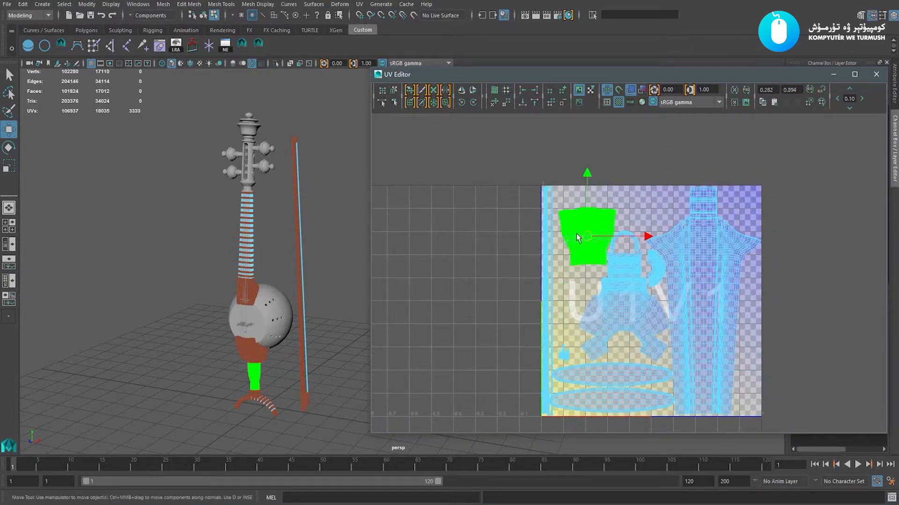
pyautogui.scroll(2, 630, 275)
pyautogui.click(639, 244)
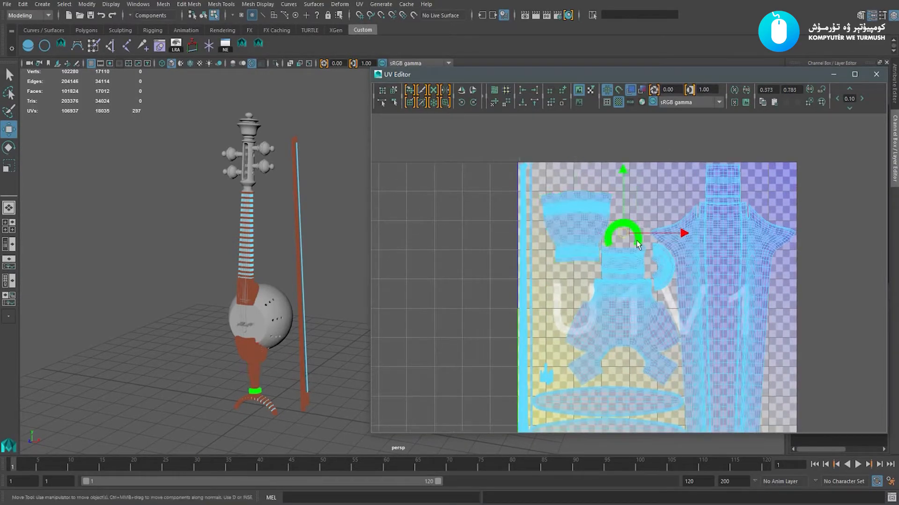
pyautogui.moveTo(625, 240); pyautogui.dragTo(568, 290)
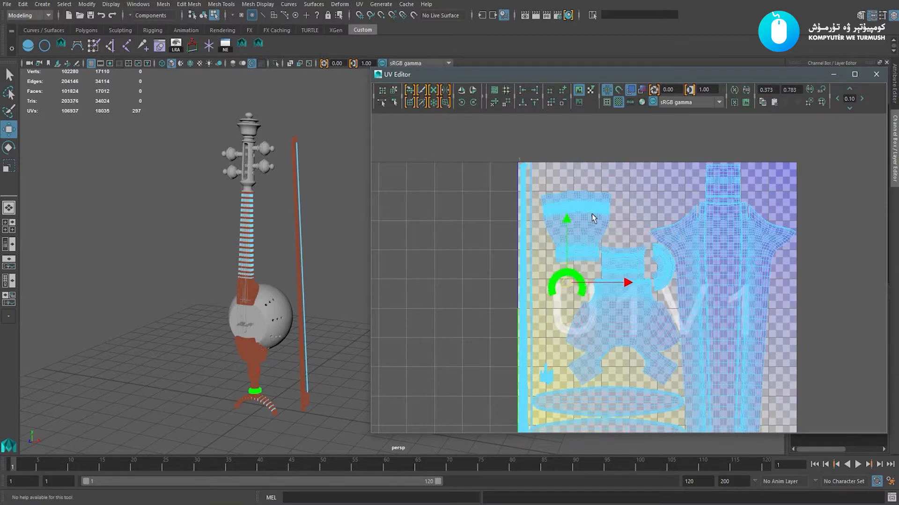
# Rotate the flared post shell in 45-degree steps until its narrow end faces the neck, and move it above the large upper-stand shell
pyautogui.click(592, 218)
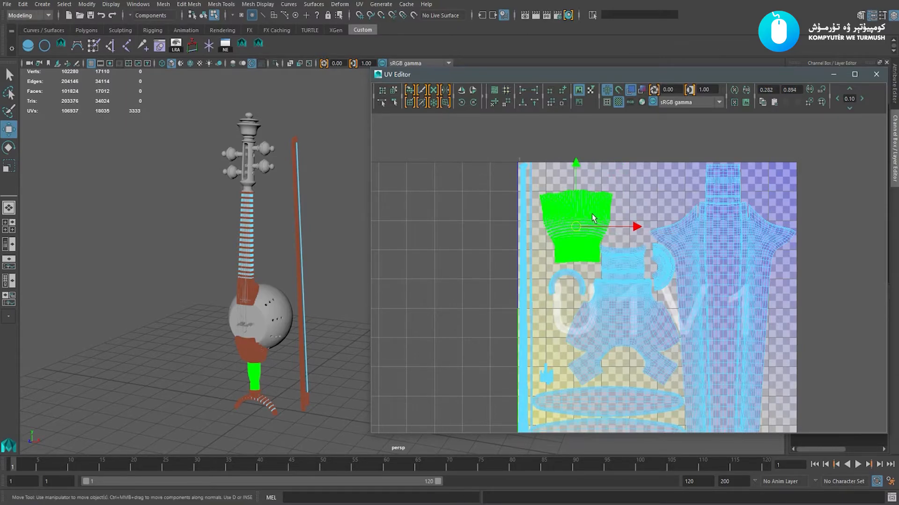
pyautogui.click(474, 103)
pyautogui.click(474, 103)
pyautogui.click(474, 103)
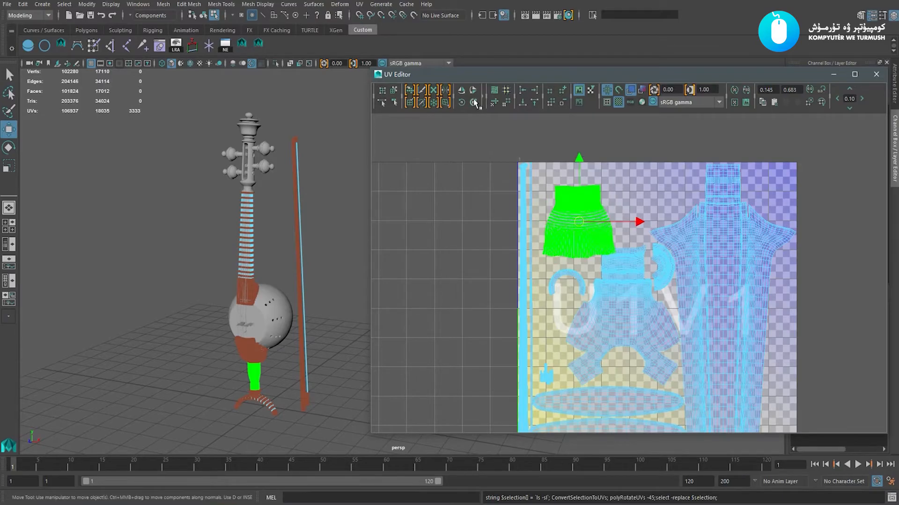
pyautogui.click(474, 103)
pyautogui.click(474, 103)
pyautogui.moveTo(580, 228); pyautogui.dragTo(645, 201)
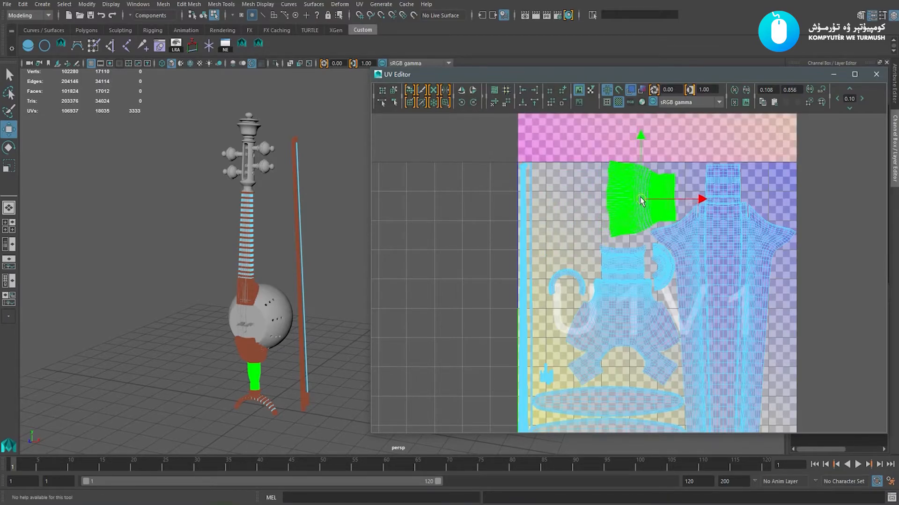
# Tilt the flared post shell slightly and fit it between the large upper-stand shell and the neck shell's shoulder
pyautogui.press('e')
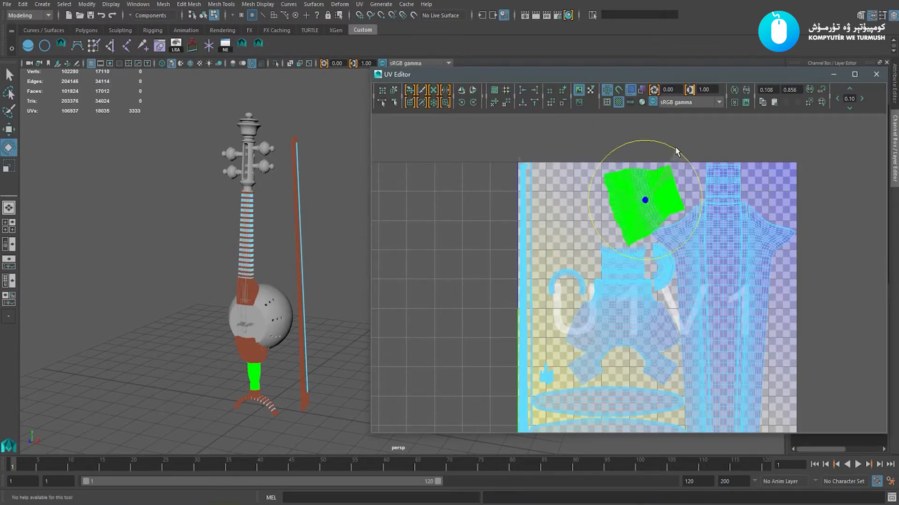
pyautogui.press('w')
pyautogui.scroll(2, 667, 173)
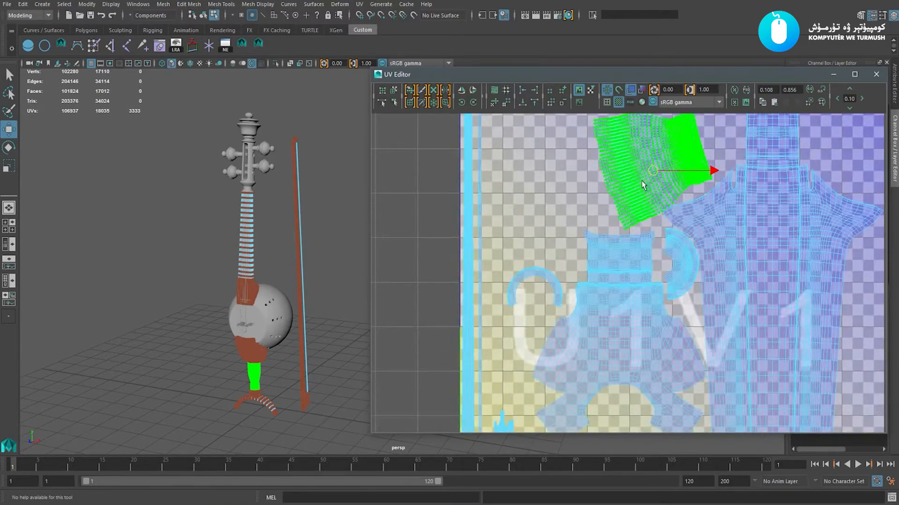
pyautogui.keyDown('alt'); pyautogui.moveTo(643, 184); pyautogui.dragTo(644, 235, button='middle'); pyautogui.keyUp('alt')
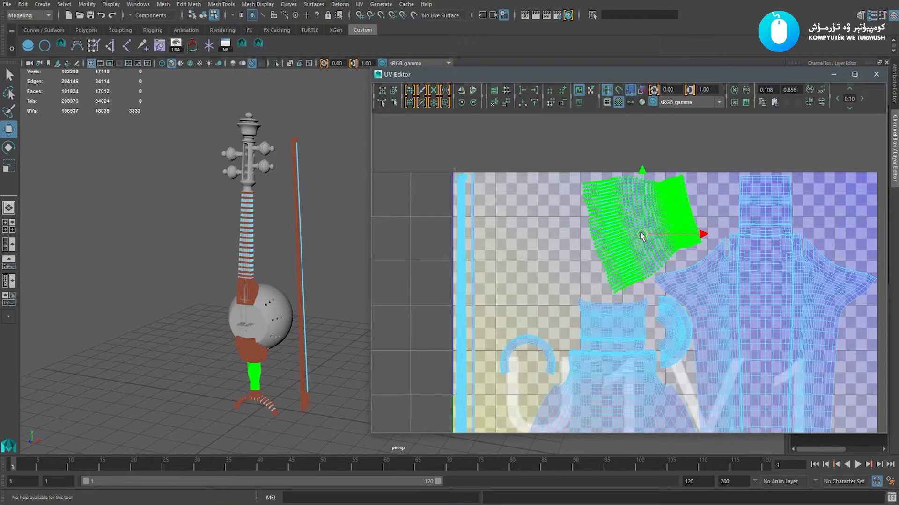
# Move the small arch shell into the curved gap between the two legs of the large upper-stand shell
pyautogui.scroll(-4, 631, 248)
pyautogui.keyDown('alt'); pyautogui.moveTo(578, 300); pyautogui.dragTo(594, 238, button='middle'); pyautogui.keyUp('alt')
pyautogui.scroll(1, 592, 236)
pyautogui.keyDown('alt'); pyautogui.moveTo(588, 297); pyautogui.dragTo(601, 233, button='middle'); pyautogui.keyUp('alt')
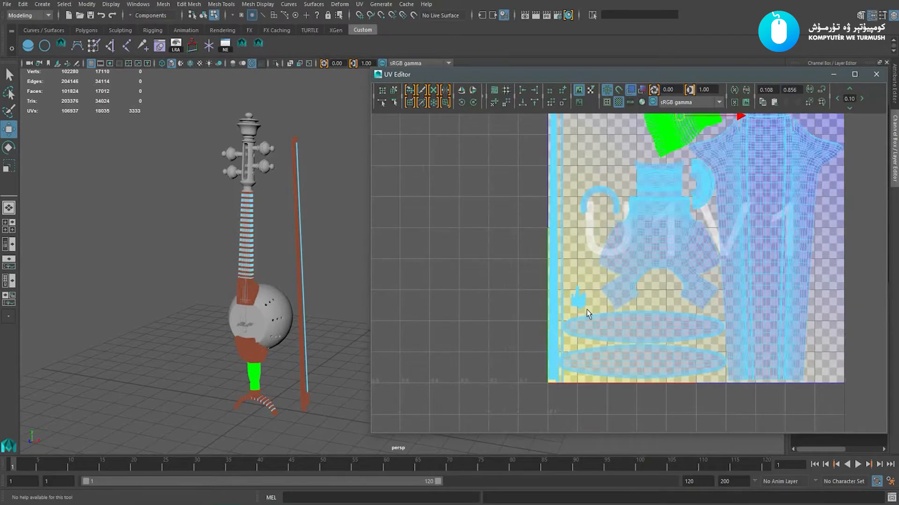
pyautogui.keyDown('alt'); pyautogui.moveTo(587, 313); pyautogui.dragTo(573, 353, button='middle'); pyautogui.keyUp('alt')
pyautogui.click(588, 244)
pyautogui.moveTo(588, 244); pyautogui.dragTo(646, 333)
pyautogui.keyDown('alt'); pyautogui.moveTo(645, 330); pyautogui.dragTo(635, 277, button='middle'); pyautogui.keyUp('alt')
pyautogui.keyDown('alt'); pyautogui.moveTo(510, 283); pyautogui.dragTo(503, 305, button='right'); pyautogui.keyUp('alt')
pyautogui.keyDown('alt'); pyautogui.moveTo(600, 318); pyautogui.dragTo(601, 306, button='middle'); pyautogui.keyUp('alt')
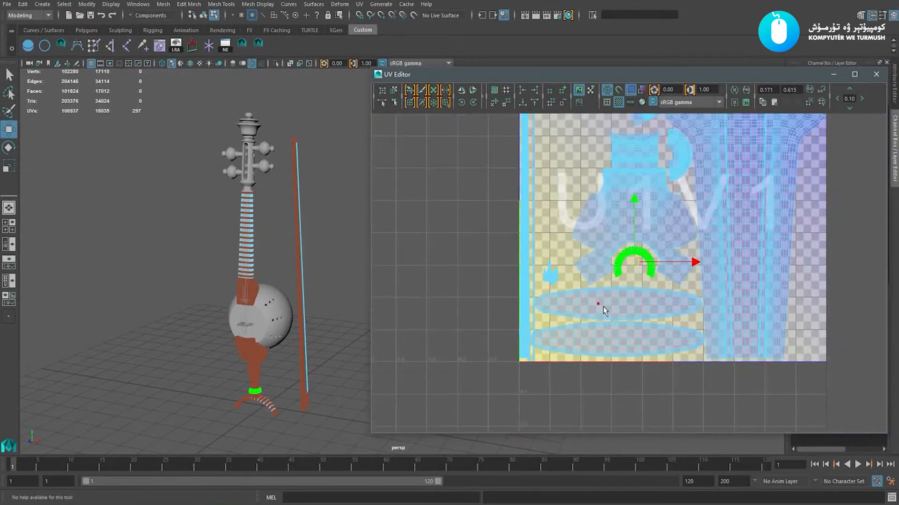
# Rotate the lower oval foot shell upright in 45-degree steps and place it in the free space beside the bow's long strips
pyautogui.click(596, 332)
pyautogui.scroll(-2, 540, 301)
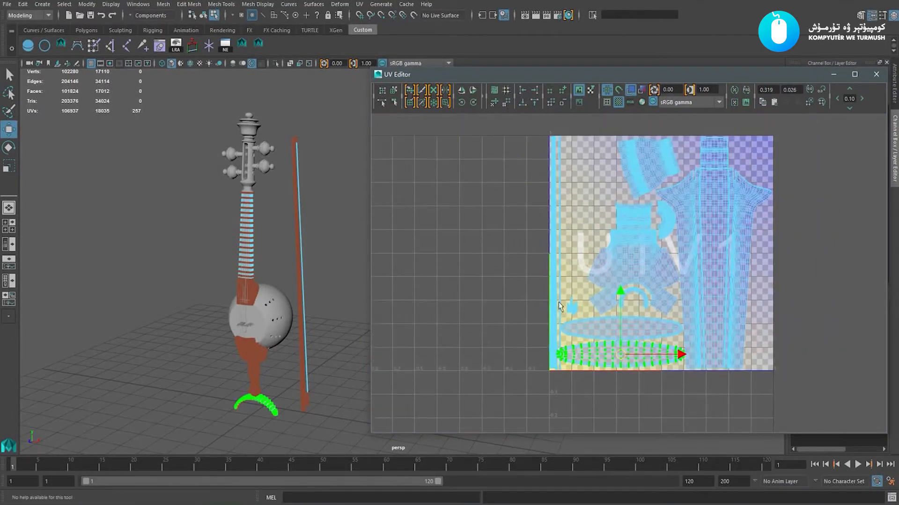
pyautogui.click(473, 103)
pyautogui.click(473, 102)
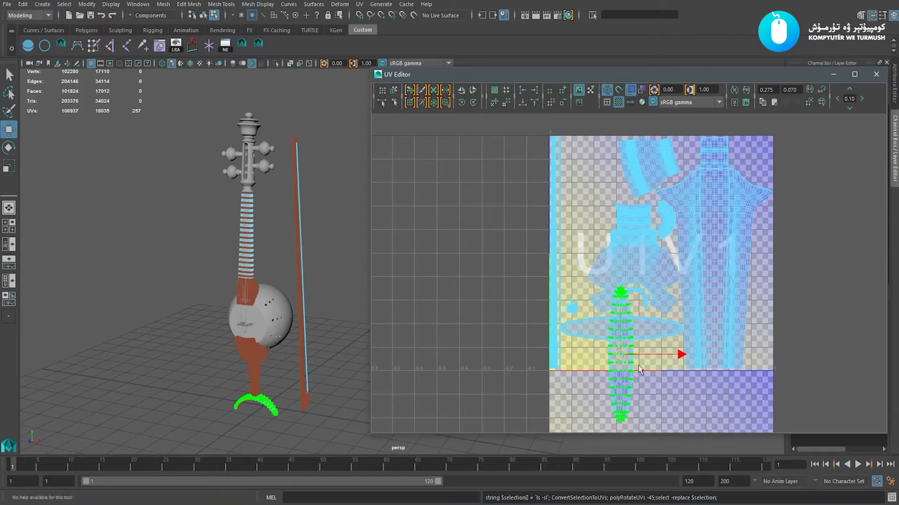
pyautogui.moveTo(620, 356); pyautogui.dragTo(577, 218)
pyautogui.keyDown('alt'); pyautogui.moveTo(576, 219); pyautogui.dragTo(597, 315, button='middle'); pyautogui.keyUp('alt')
pyautogui.keyDown('alt'); pyautogui.moveTo(597, 315); pyautogui.dragTo(619, 351, button='right'); pyautogui.keyUp('alt')
pyautogui.keyDown('alt'); pyautogui.moveTo(620, 351); pyautogui.dragTo(629, 258, button='middle'); pyautogui.keyUp('alt')
pyautogui.moveTo(576, 251); pyautogui.dragTo(580, 244)
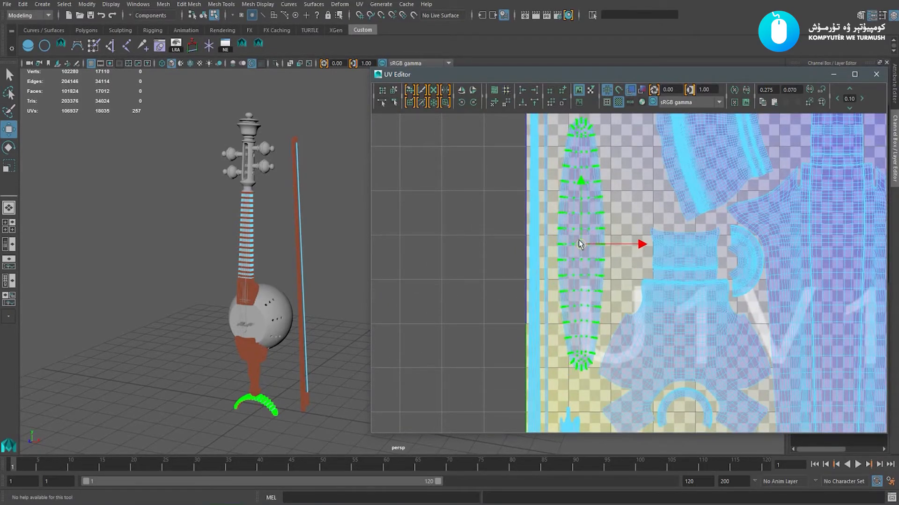
pyautogui.keyDown('alt'); pyautogui.moveTo(581, 244); pyautogui.dragTo(580, 286, button='middle'); pyautogui.keyUp('alt')
pyautogui.moveTo(579, 277); pyautogui.dragTo(580, 272)
# Rotate the remaining oval foot shell to a diagonal and move it into the space below the upper-stand shell
pyautogui.keyDown('alt'); pyautogui.moveTo(717, 373); pyautogui.dragTo(626, 350, button='right'); pyautogui.keyUp('alt')
pyautogui.keyDown('alt'); pyautogui.moveTo(626, 349); pyautogui.dragTo(596, 268, button='middle'); pyautogui.keyUp('alt')
pyautogui.keyDown('alt'); pyautogui.moveTo(618, 337); pyautogui.dragTo(675, 358, button='right'); pyautogui.keyUp('alt')
pyautogui.doubleClick(611, 324)
pyautogui.press('e')
pyautogui.press('e')
pyautogui.moveTo(632, 282); pyautogui.dragTo(644, 305)
pyautogui.scroll(3, 626, 310)
pyautogui.moveTo(578, 336); pyautogui.dragTo(606, 365)
pyautogui.keyDown('alt'); pyautogui.moveTo(606, 365); pyautogui.dragTo(587, 272, button='middle'); pyautogui.keyUp('alt')
pyautogui.moveTo(588, 277); pyautogui.dragTo(580, 271)
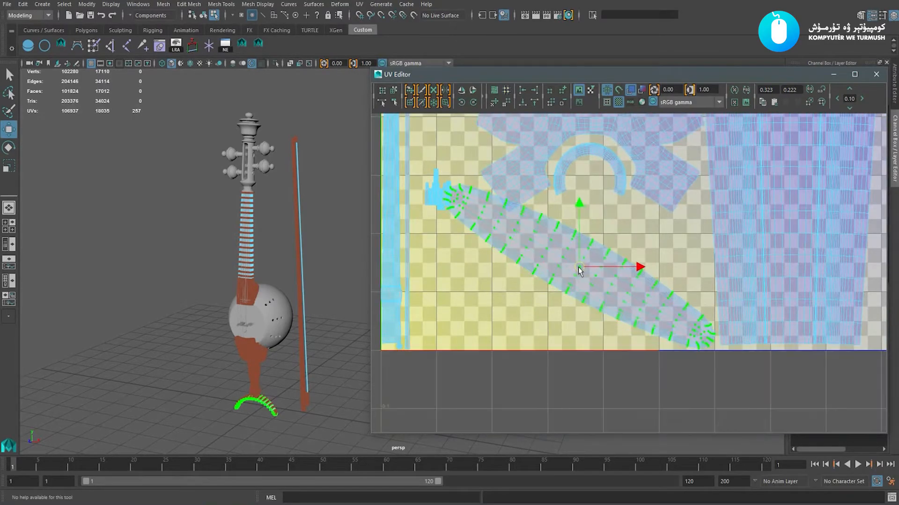
# Flatten the diagonal oval's angle slightly and lower it to keep its upper end off the bow frog's shell
pyautogui.keyDown('alt'); pyautogui.moveTo(579, 269); pyautogui.dragTo(600, 287, button='middle'); pyautogui.keyUp('alt')
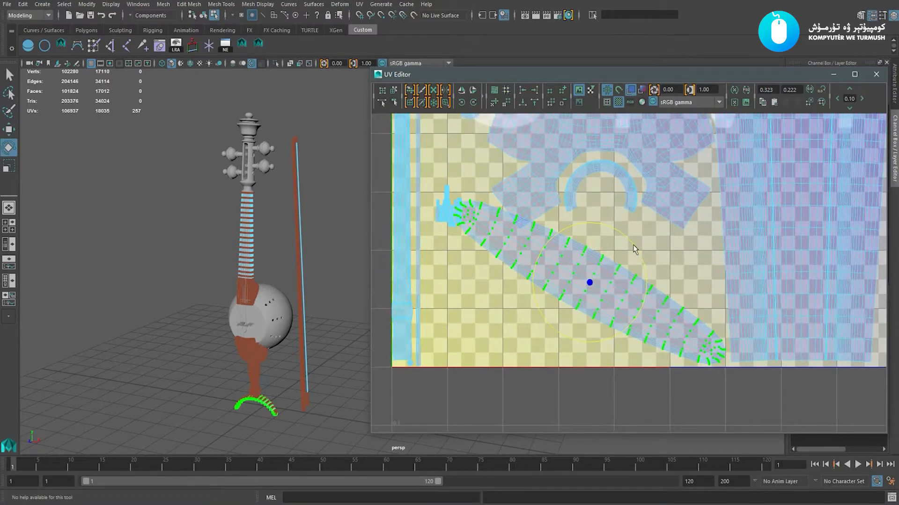
pyautogui.moveTo(633, 246); pyautogui.dragTo(631, 241)
pyautogui.moveTo(591, 277); pyautogui.dragTo(588, 292)
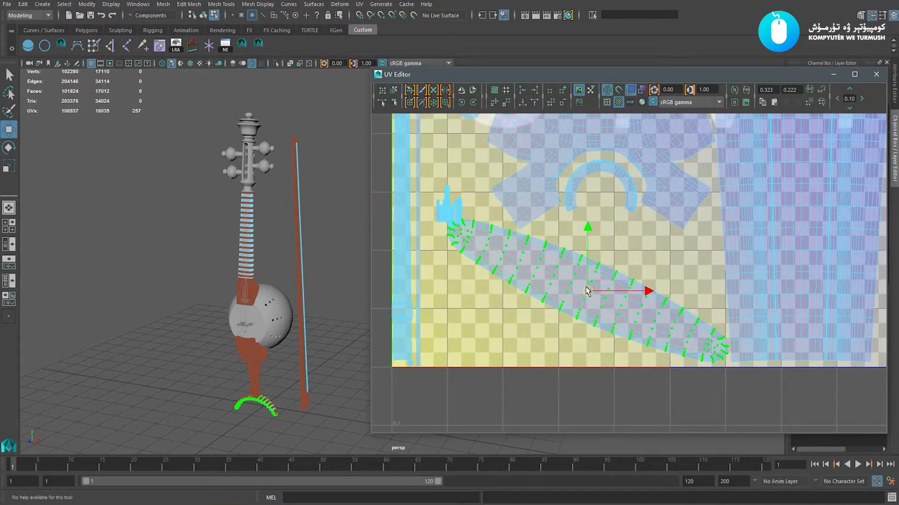
# Move the bow frog's shell into the gap between the upright oval and the diagonal oval, and deselect it
pyautogui.keyDown('alt'); pyautogui.moveTo(447, 219); pyautogui.dragTo(476, 288, button='middle'); pyautogui.keyUp('alt')
pyautogui.click(477, 283)
pyautogui.moveTo(478, 271); pyautogui.dragTo(499, 242)
pyautogui.keyDown('alt'); pyautogui.moveTo(579, 281); pyautogui.dragTo(497, 248, button='right'); pyautogui.keyUp('alt')
pyautogui.keyDown('alt'); pyautogui.moveTo(496, 241); pyautogui.dragTo(505, 303, button='middle'); pyautogui.keyUp('alt')
pyautogui.click(487, 301)
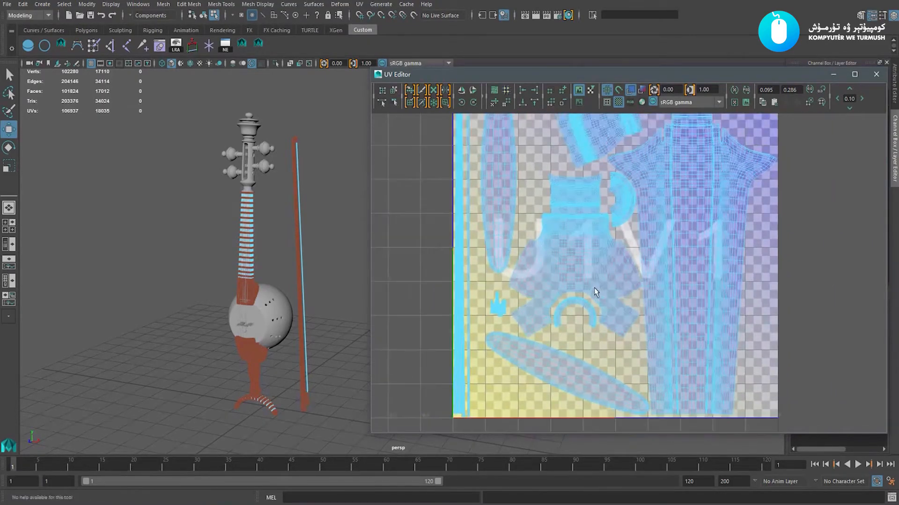
# Examine the gaps around the half-ring shell beside the upper-stand shell and the arrangement of the whole tile
pyautogui.scroll(-4, 599, 285)
pyautogui.scroll(6, 748, 328)
pyautogui.keyDown('alt'); pyautogui.moveTo(668, 272); pyautogui.dragTo(669, 327, button='middle'); pyautogui.keyUp('alt')
pyautogui.keyDown('alt'); pyautogui.moveTo(692, 355); pyautogui.dragTo(845, 424, button='right'); pyautogui.keyUp('alt')
pyautogui.keyDown('alt'); pyautogui.moveTo(674, 333); pyautogui.dragTo(688, 312, button='right'); pyautogui.keyUp('alt')
pyautogui.click(633, 270)
pyautogui.scroll(3, 634, 269)
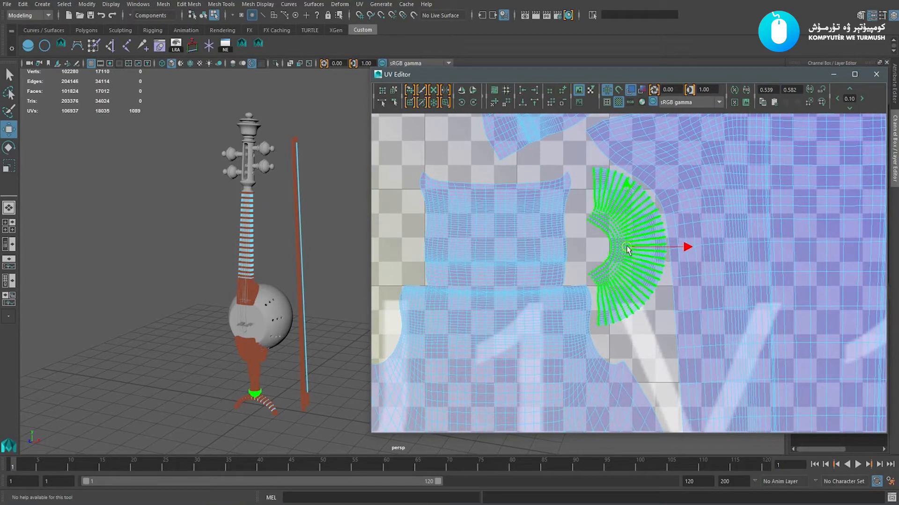
pyautogui.scroll(-5, 567, 260)
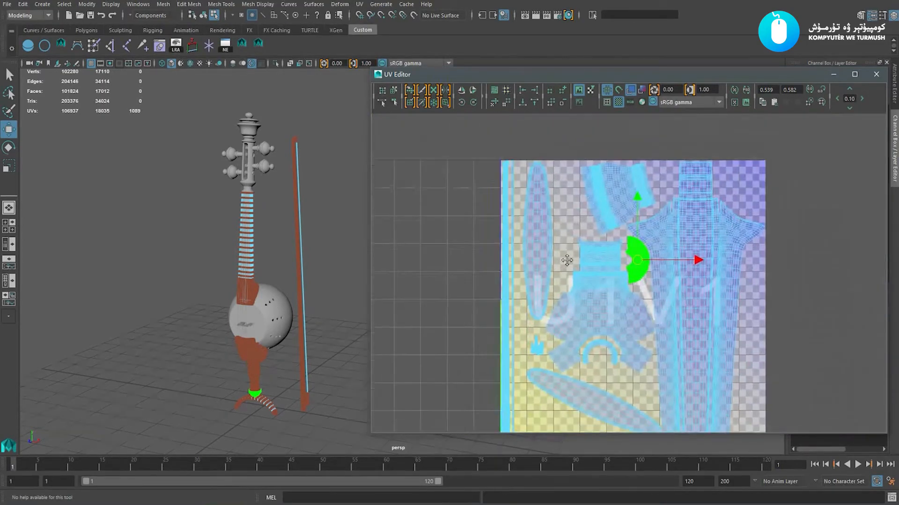
pyautogui.scroll(-2, 567, 267)
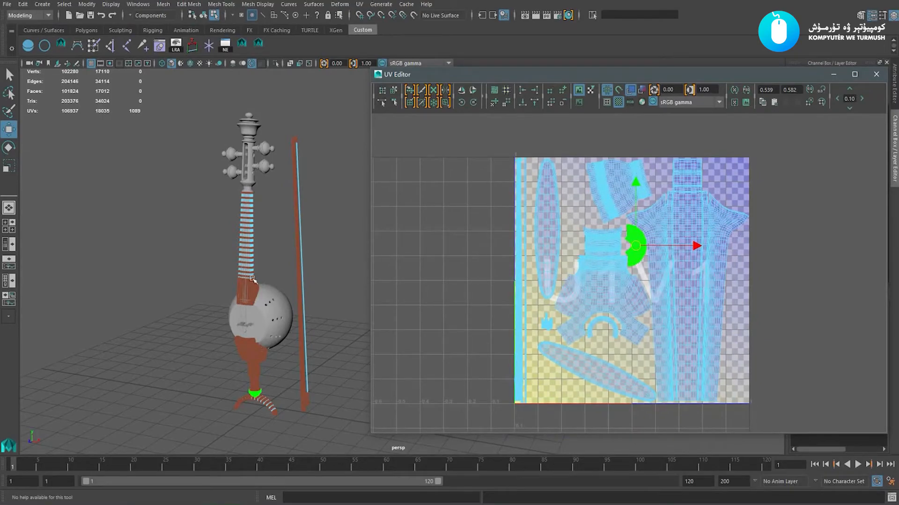
# Return to object selection and select the bow, foot, stand and neck together to review their combined UV layout
pyautogui.moveTo(261, 380); pyautogui.dragTo(296, 344, button='right')
pyautogui.click(326, 269)
pyautogui.scroll(-1, 327, 268)
pyautogui.click(308, 247)
pyautogui.keyDown('alt'); pyautogui.moveTo(308, 247); pyautogui.dragTo(265, 264, button='middle'); pyautogui.keyUp('alt')
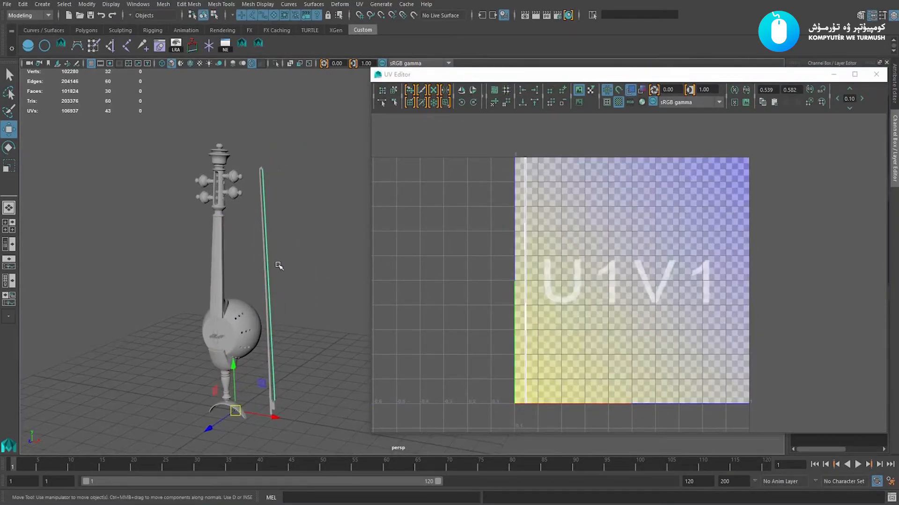
pyautogui.click(304, 306)
pyautogui.moveTo(276, 415); pyautogui.dragTo(276, 415)
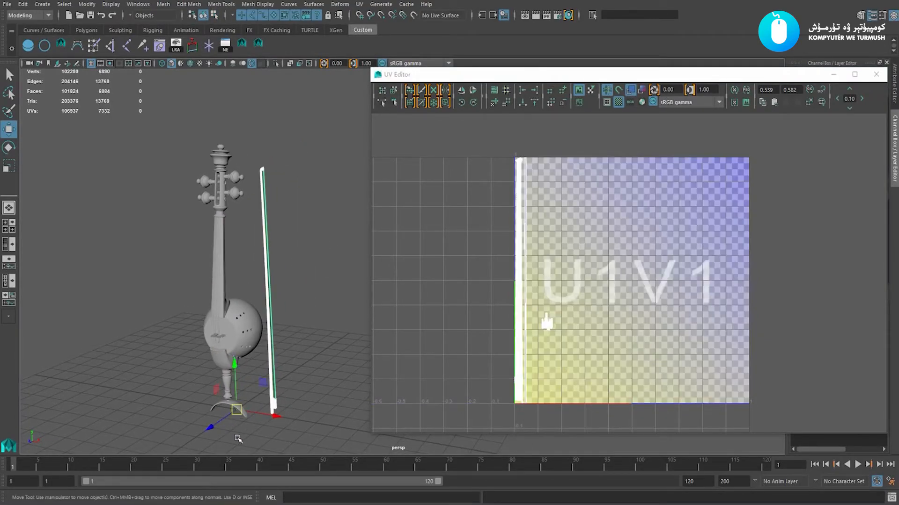
pyautogui.keyDown('shift'); pyautogui.click(229, 374); pyautogui.keyUp('shift')
pyautogui.keyDown('shift'); pyautogui.click(222, 295); pyautogui.keyUp('shift')
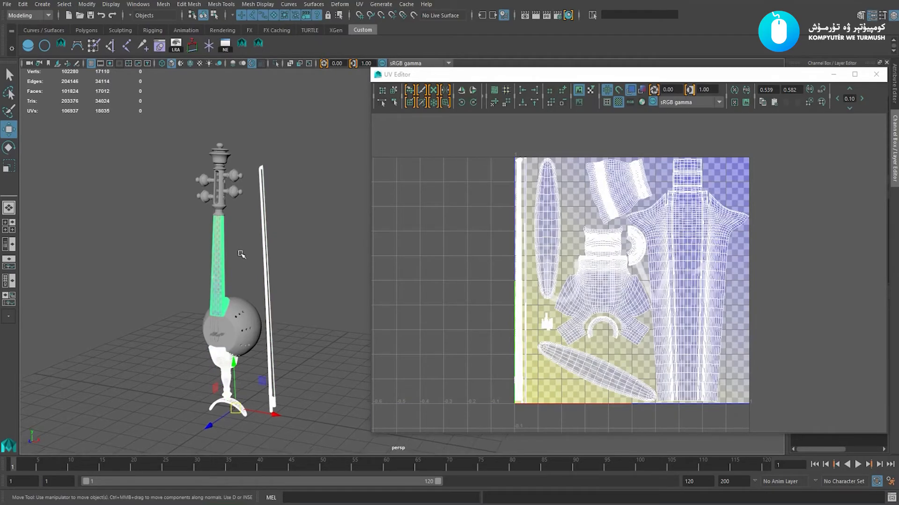
pyautogui.scroll(1, 252, 275)
pyautogui.click(278, 266)
pyautogui.scroll(-4, 206, 230)
pyautogui.keyDown('alt'); pyautogui.moveTo(205, 230); pyautogui.dragTo(199, 205, button='middle'); pyautogui.keyUp('alt')
pyautogui.keyDown('alt'); pyautogui.moveTo(199, 204); pyautogui.dragTo(253, 278, button='right'); pyautogui.keyUp('alt')
pyautogui.keyDown('alt'); pyautogui.moveTo(560, 204); pyautogui.dragTo(609, 173, button='middle'); pyautogui.keyUp('alt')
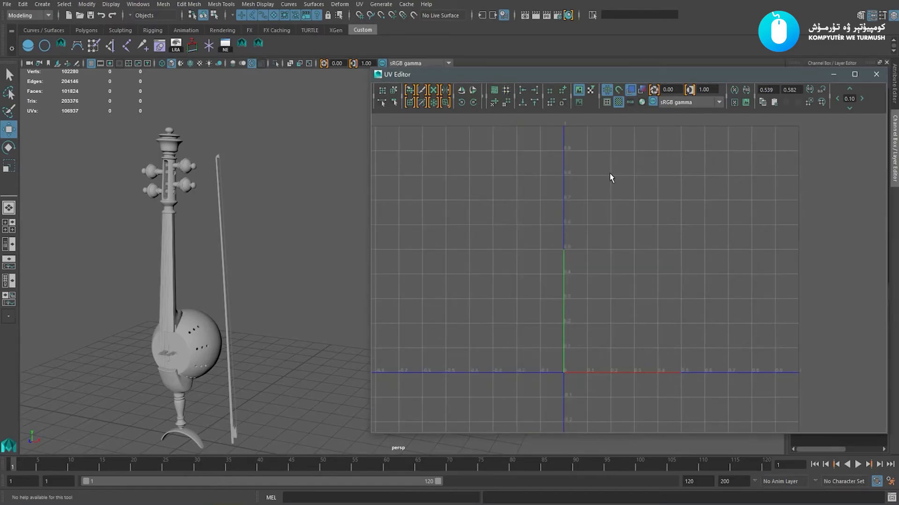
pyautogui.keyDown('alt'); pyautogui.moveTo(318, 196); pyautogui.dragTo(254, 188, button='right'); pyautogui.keyUp('alt')
pyautogui.keyDown('alt'); pyautogui.moveTo(328, 217); pyautogui.dragTo(299, 187, button='right'); pyautogui.keyUp('alt')
pyautogui.keyDown('alt'); pyautogui.moveTo(336, 167); pyautogui.dragTo(326, 149, button='middle'); pyautogui.keyUp('alt')
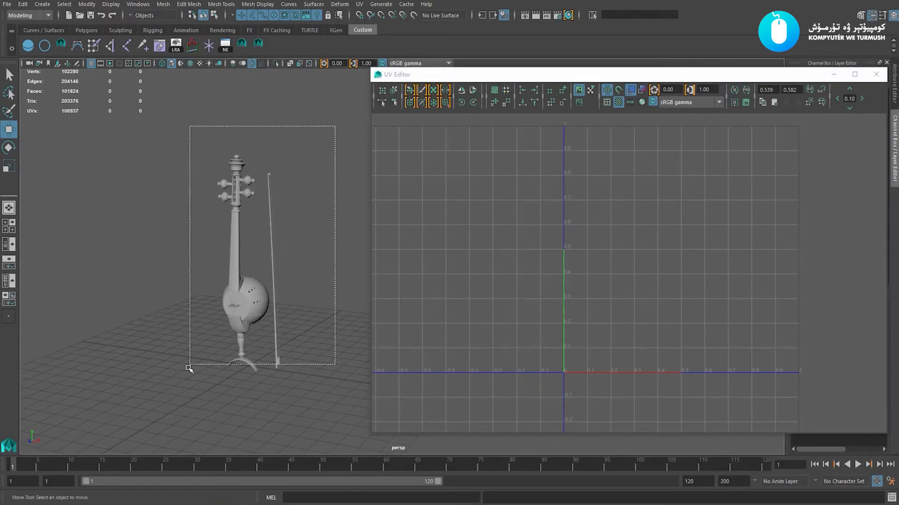
pyautogui.moveTo(189, 368); pyautogui.dragTo(190, 369)
pyautogui.click(287, 244)
# Select the four tuning pegs and the pegbox head together to review their shared UV layout
pyautogui.scroll(5, 262, 227)
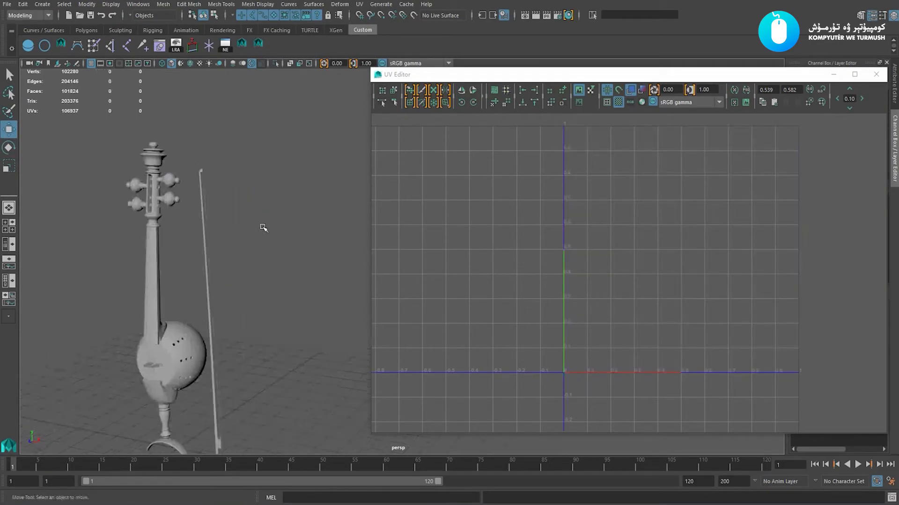
pyautogui.click(224, 199)
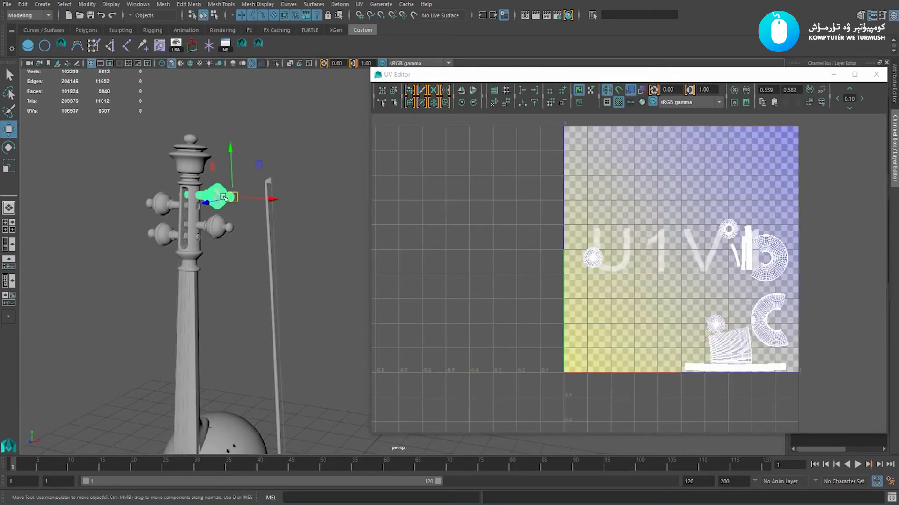
pyautogui.keyDown('shift'); pyautogui.click(218, 230); pyautogui.keyUp('shift')
pyautogui.press('q')
pyautogui.keyDown('shift'); pyautogui.click(161, 233); pyautogui.keyUp('shift')
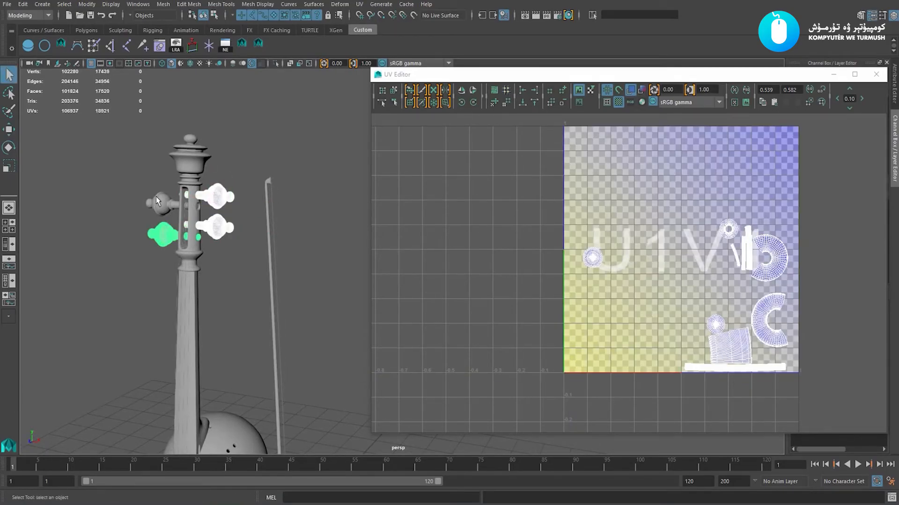
pyautogui.keyDown('shift'); pyautogui.click(159, 203); pyautogui.keyUp('shift')
pyautogui.keyDown('shift'); pyautogui.click(195, 170); pyautogui.keyUp('shift')
pyautogui.keyDown('alt'); pyautogui.moveTo(200, 183); pyautogui.dragTo(211, 191, button='middle'); pyautogui.keyUp('alt')
pyautogui.keyDown('alt'); pyautogui.moveTo(724, 253); pyautogui.dragTo(735, 269, button='right'); pyautogui.keyUp('alt')
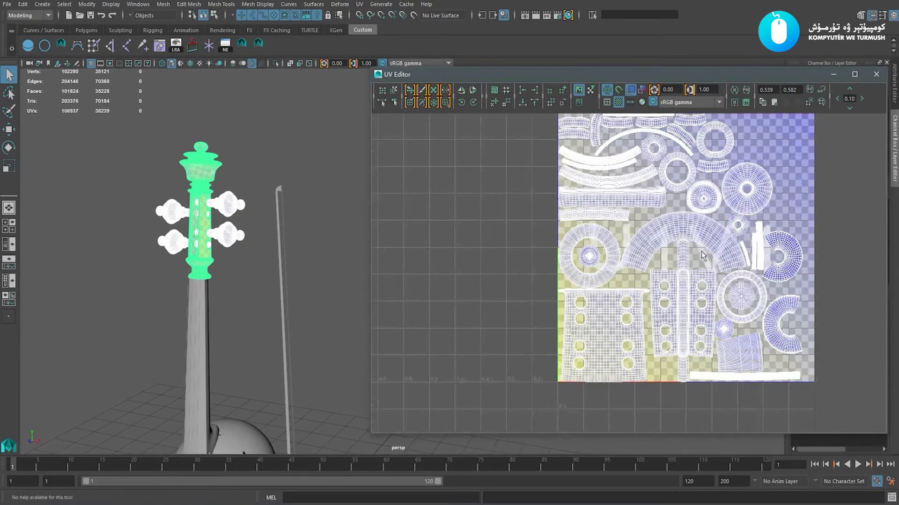
pyautogui.press('w')
pyautogui.scroll(-4, 735, 269)
pyautogui.scroll(-5, 166, 315)
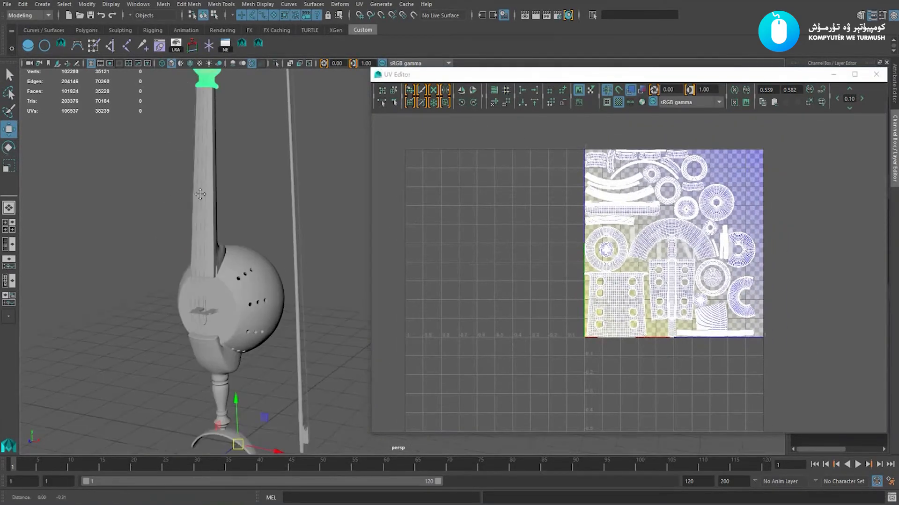
# Select the neck, stand, foot and bow in turn to check that their shells share one tile, and clear the selection
pyautogui.click(218, 230)
pyautogui.scroll(3, 231, 229)
pyautogui.keyDown('shift'); pyautogui.click(226, 332); pyautogui.keyUp('shift')
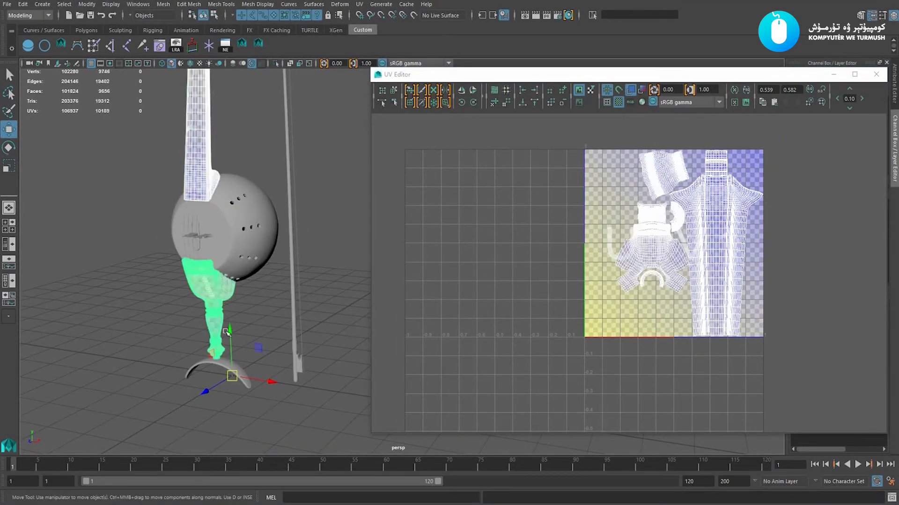
pyautogui.press('q')
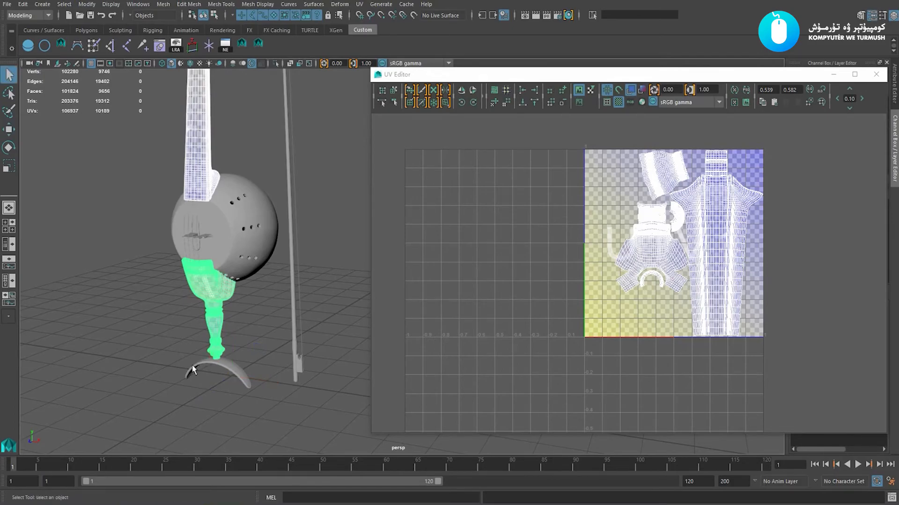
pyautogui.keyDown('shift'); pyautogui.click(200, 360); pyautogui.keyUp('shift')
pyautogui.keyDown('alt'); pyautogui.moveTo(259, 295); pyautogui.dragTo(259, 323, button='middle'); pyautogui.keyUp('alt')
pyautogui.press('w')
pyautogui.keyDown('alt'); pyautogui.moveTo(234, 270); pyautogui.dragTo(231, 270, button='middle'); pyautogui.keyUp('alt')
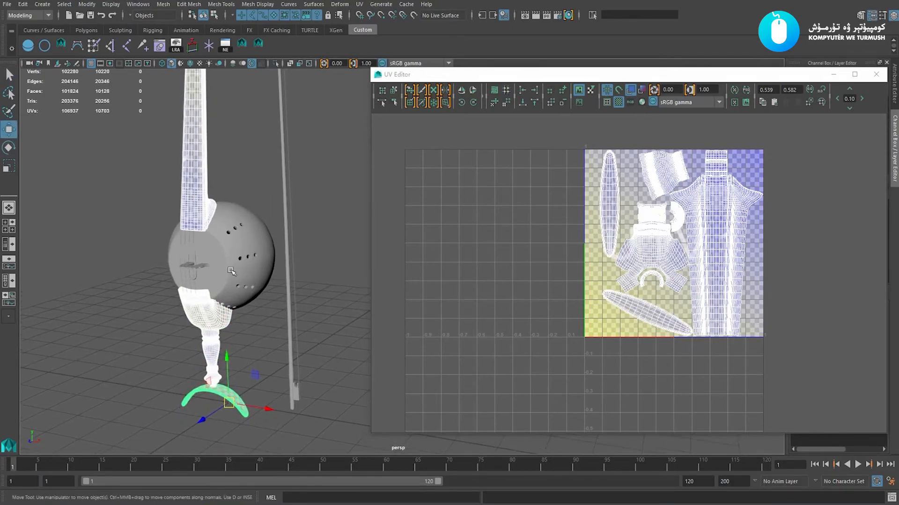
pyautogui.keyDown('alt'); pyautogui.moveTo(230, 272); pyautogui.dragTo(235, 366); pyautogui.keyUp('alt')
pyautogui.keyDown('alt'); pyautogui.moveTo(250, 311); pyautogui.dragTo(249, 316, button='middle'); pyautogui.keyUp('alt')
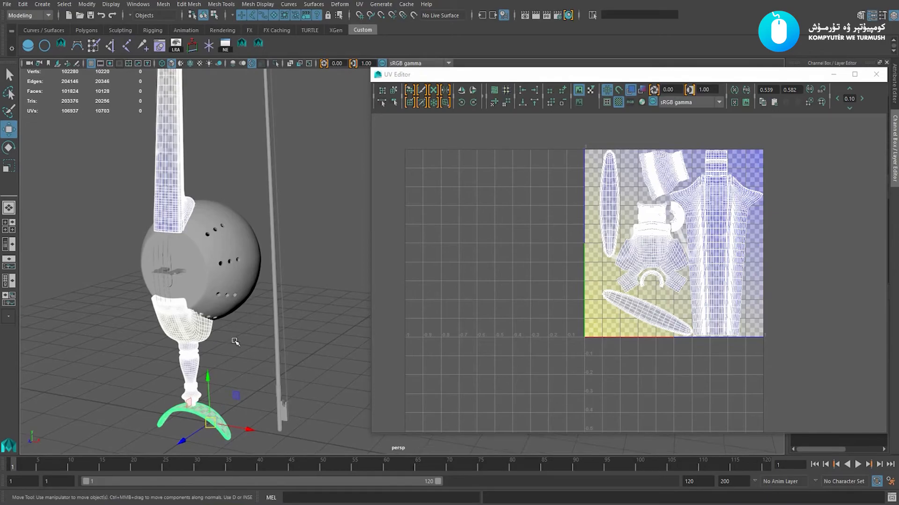
pyautogui.keyDown('shift'); pyautogui.moveTo(258, 390); pyautogui.dragTo(295, 430); pyautogui.keyUp('shift')
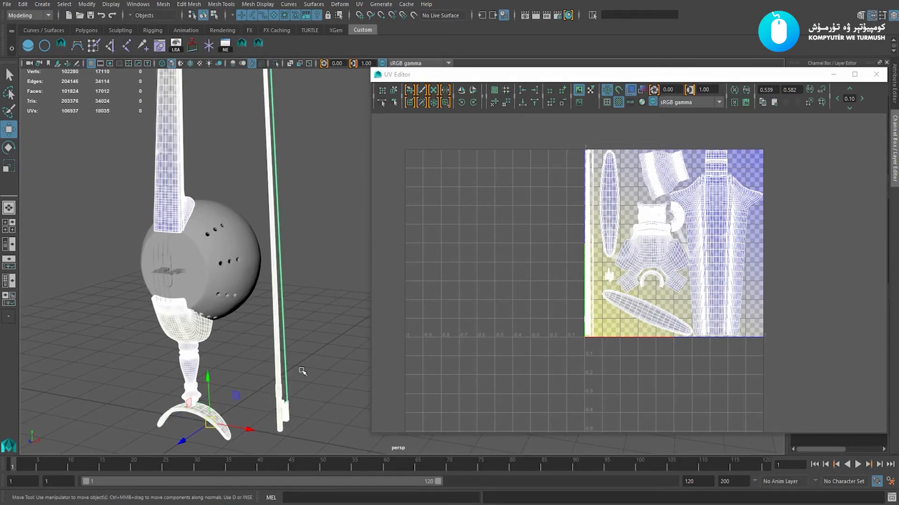
pyautogui.keyDown('alt'); pyautogui.moveTo(301, 370); pyautogui.dragTo(299, 293, button='right'); pyautogui.keyUp('alt')
pyautogui.keyDown('alt'); pyautogui.moveTo(299, 293); pyautogui.dragTo(303, 308, button='middle'); pyautogui.keyUp('alt')
pyautogui.click(301, 308)
# Select the round body with the bridge to review their shared UV layout, and clear the selection
pyautogui.click(244, 296)
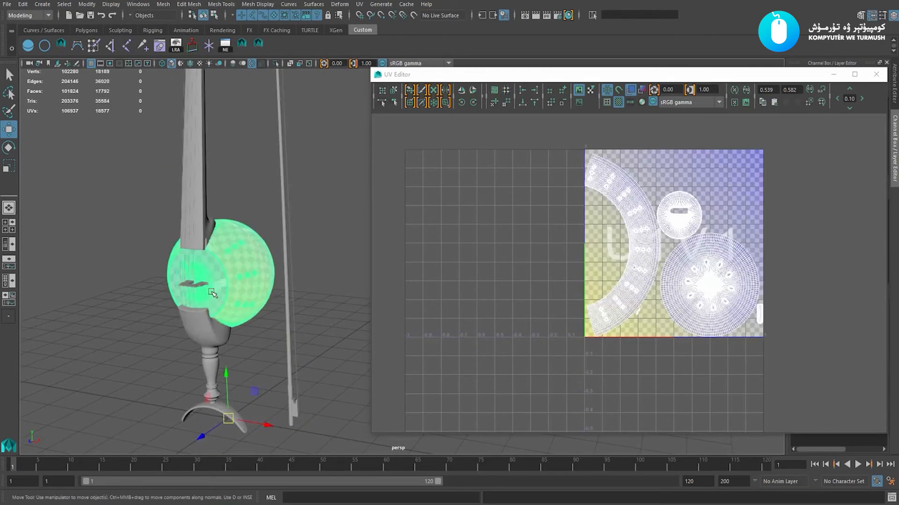
pyautogui.keyDown('shift'); pyautogui.click(204, 285); pyautogui.keyUp('shift')
pyautogui.scroll(3, 204, 300)
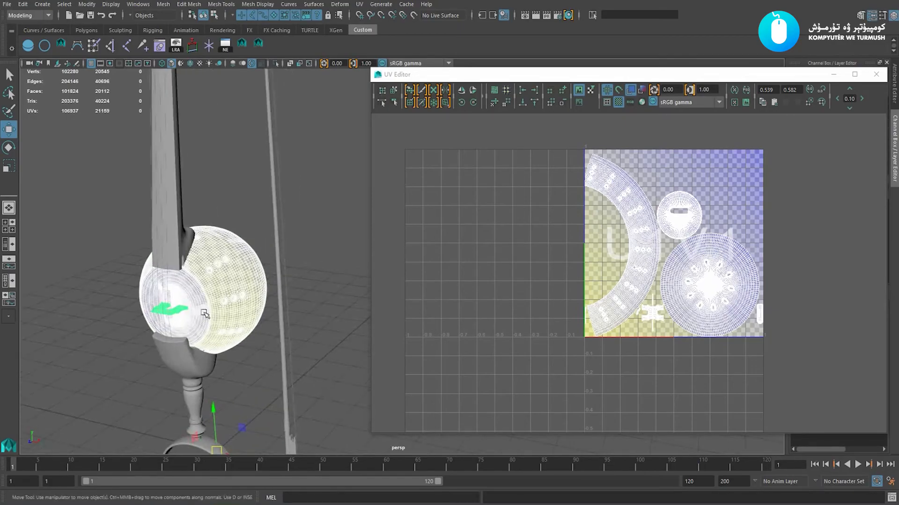
pyautogui.keyDown('alt'); pyautogui.moveTo(199, 295); pyautogui.dragTo(210, 288, button='middle'); pyautogui.keyUp('alt')
pyautogui.press('e')
pyautogui.press('w')
pyautogui.keyDown('alt'); pyautogui.moveTo(211, 289); pyautogui.dragTo(167, 267, button='right'); pyautogui.keyUp('alt')
pyautogui.click(128, 313)
pyautogui.keyDown('alt'); pyautogui.moveTo(199, 293); pyautogui.dragTo(205, 302, button='middle'); pyautogui.keyUp('alt')
pyautogui.keyDown('alt'); pyautogui.moveTo(236, 253); pyautogui.dragTo(236, 263, button='middle'); pyautogui.keyUp('alt')
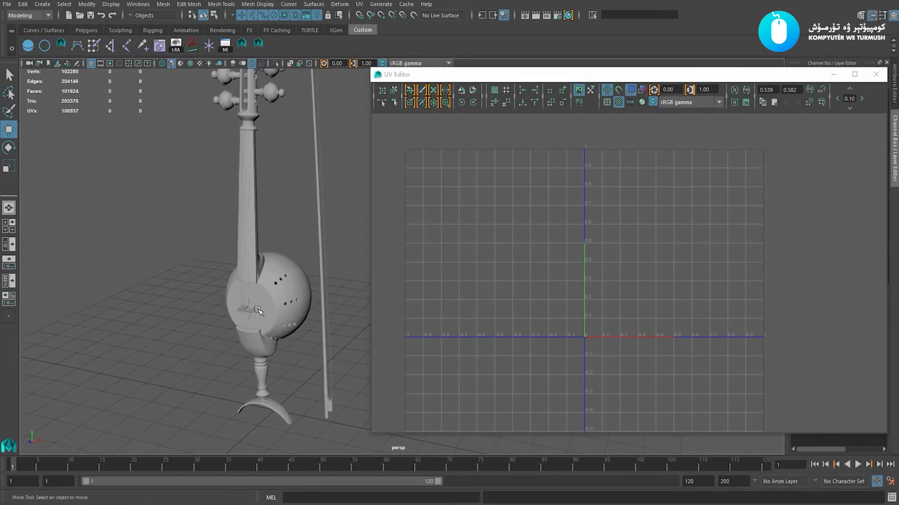
pyautogui.click(258, 310)
pyautogui.keyDown('shift'); pyautogui.click(278, 287); pyautogui.keyUp('shift')
pyautogui.keyDown('alt'); pyautogui.moveTo(277, 268); pyautogui.dragTo(294, 243); pyautogui.keyUp('alt')
pyautogui.click(193, 313)
pyautogui.keyDown('alt'); pyautogui.moveTo(294, 243); pyautogui.dragTo(269, 264, button='middle'); pyautogui.keyUp('alt')
pyautogui.click(280, 261)
# Close the UV Editor and centre the complete instrument and bow in the perspective view
pyautogui.scroll(-1, 285, 269)
pyautogui.keyDown('alt'); pyautogui.moveTo(288, 290); pyautogui.dragTo(279, 268); pyautogui.keyUp('alt')
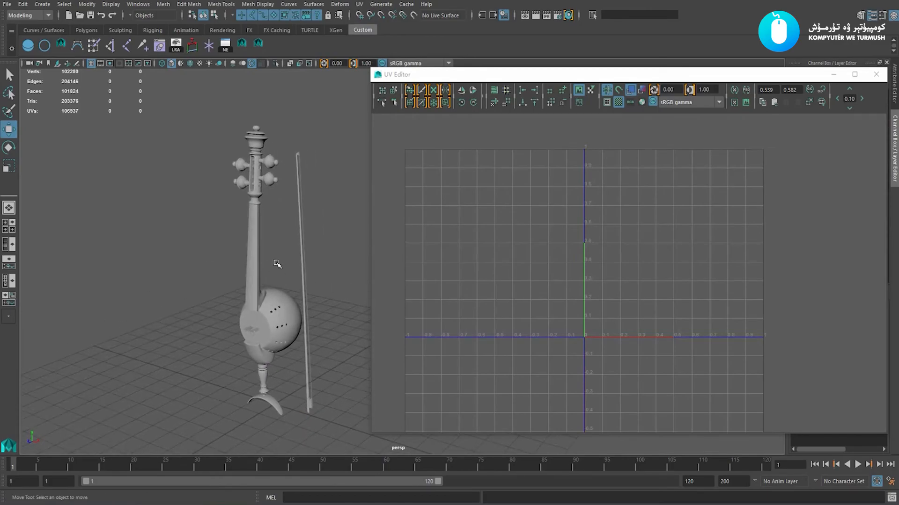
pyautogui.keyDown('alt'); pyautogui.moveTo(276, 263); pyautogui.dragTo(297, 262, button='middle'); pyautogui.keyUp('alt')
pyautogui.keyDown('alt'); pyautogui.moveTo(297, 263); pyautogui.dragTo(309, 261, button='right'); pyautogui.keyUp('alt')
pyautogui.keyDown('alt'); pyautogui.moveTo(599, 218); pyautogui.dragTo(613, 217, button='middle'); pyautogui.keyUp('alt')
pyautogui.keyDown('alt'); pyautogui.moveTo(612, 217); pyautogui.dragTo(643, 214, button='right'); pyautogui.keyUp('alt')
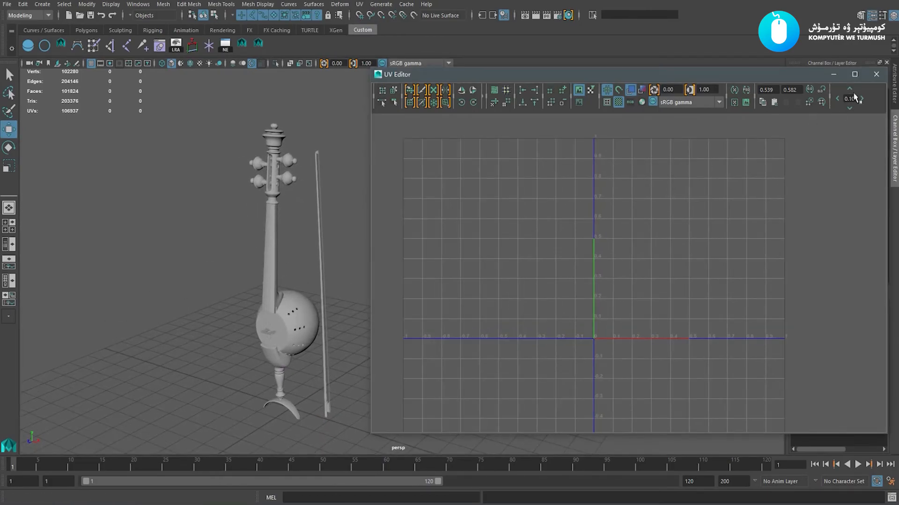
pyautogui.click(872, 76)
pyautogui.keyDown('alt'); pyautogui.moveTo(347, 265); pyautogui.dragTo(531, 251, button='right'); pyautogui.keyUp('alt')
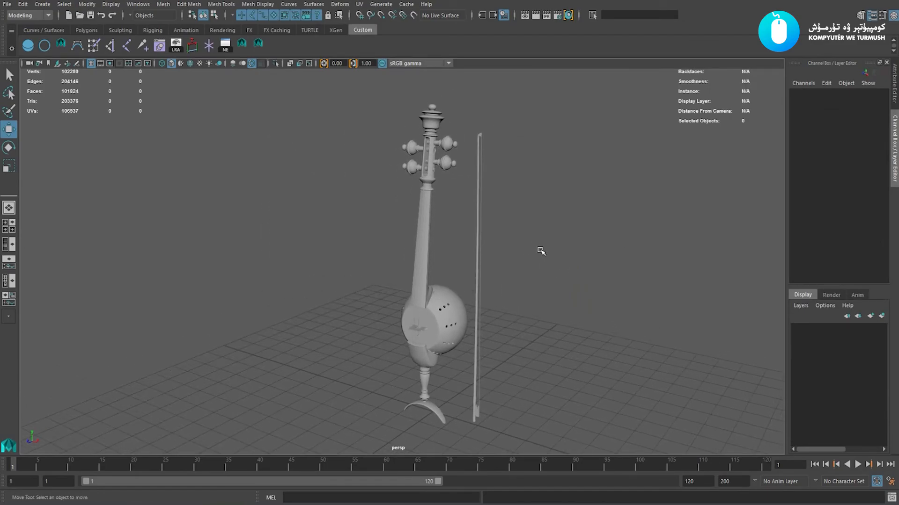